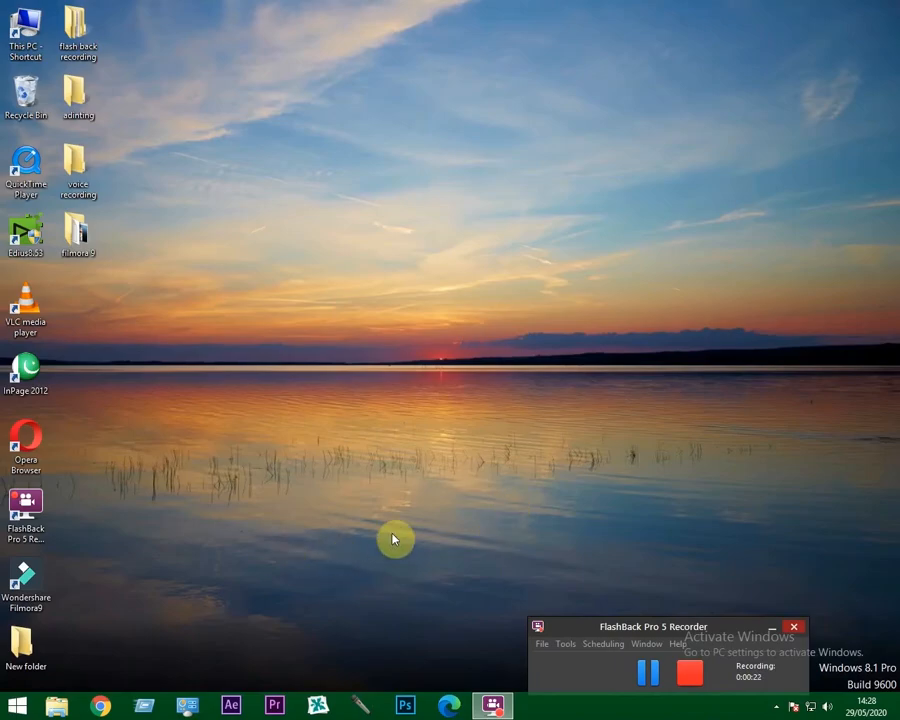
Open Chrome, search Google for "get into pc" and open the getintopc.com website from the results
{"action": "left_click", "coordinate": [101, 706]}
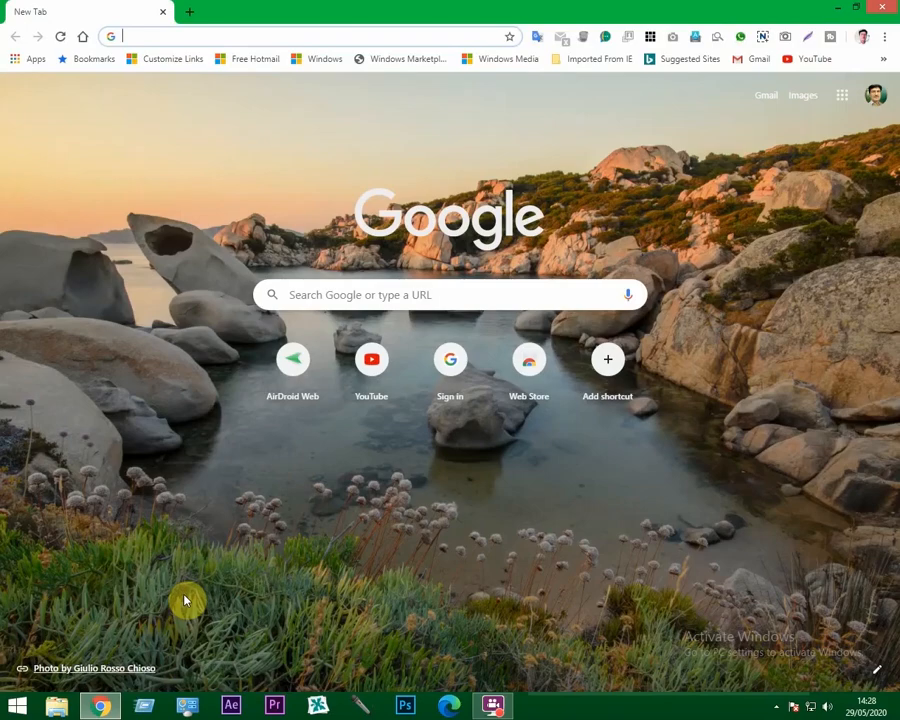
{"action": "left_click", "coordinate": [310, 294]}
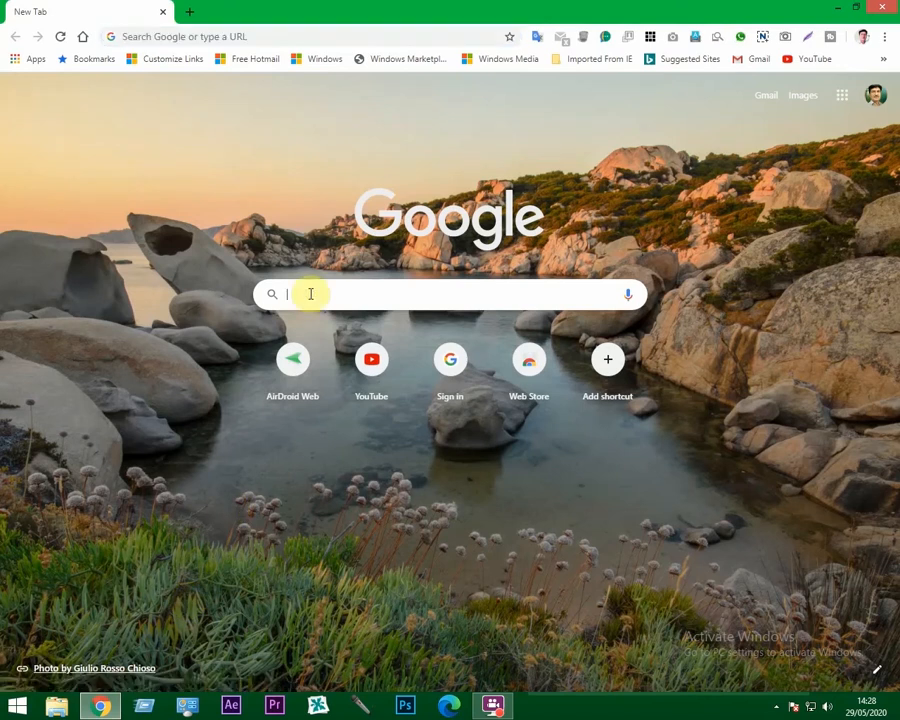
{"action": "type", "text": "get in"}
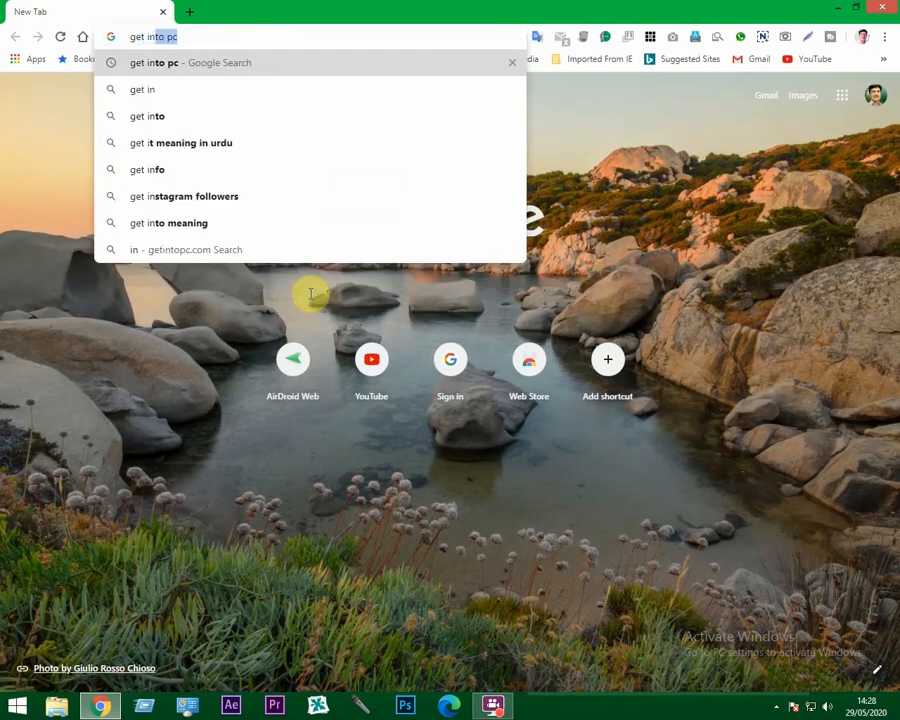
{"action": "type", "text": "topc"}
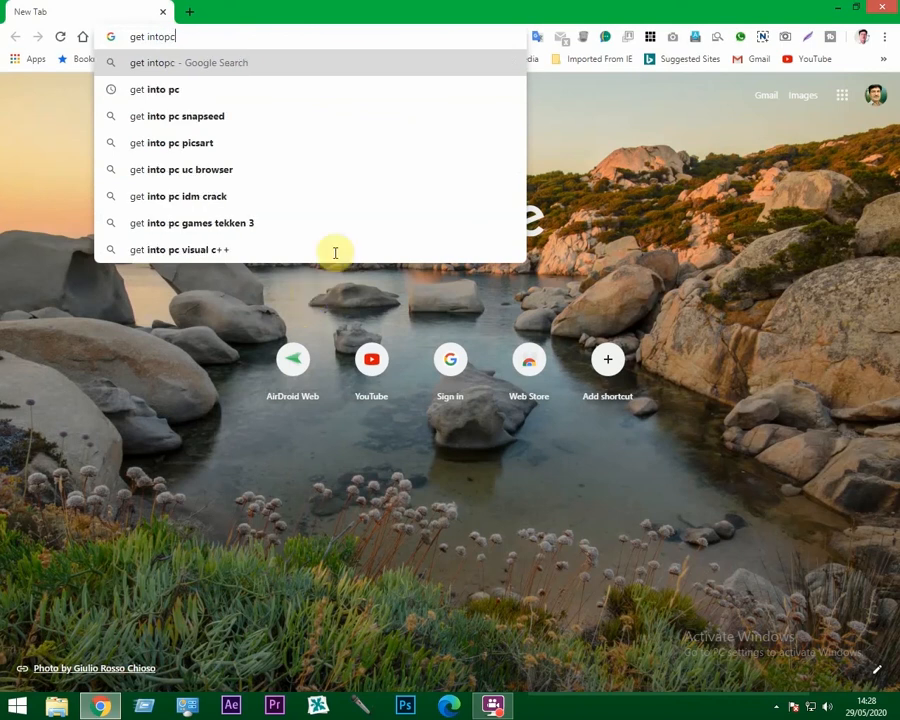
{"action": "left_click", "coordinate": [160, 89]}
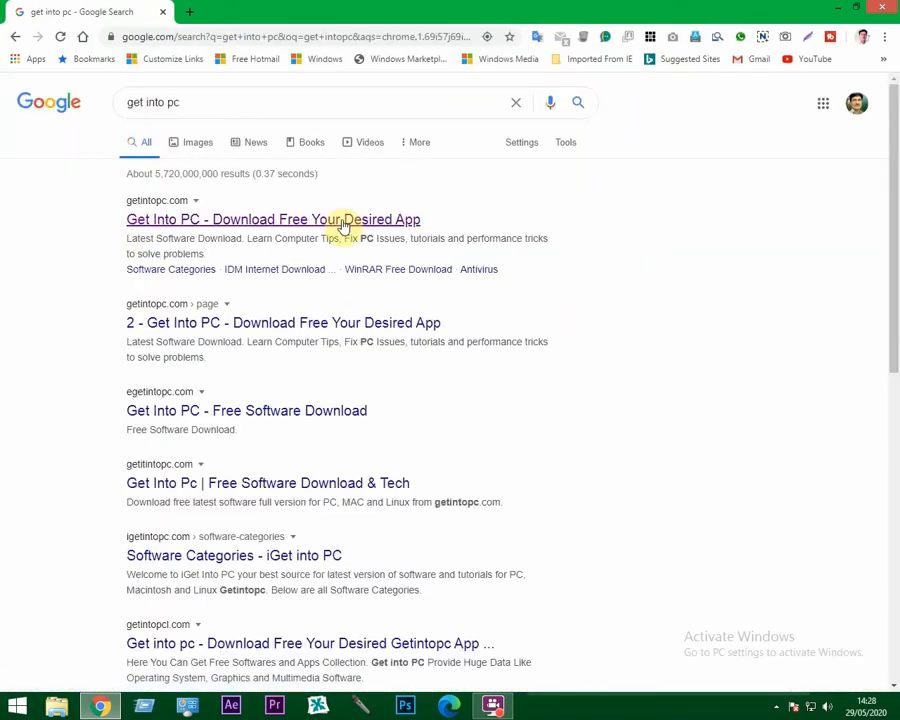
{"action": "left_click", "coordinate": [330, 219]}
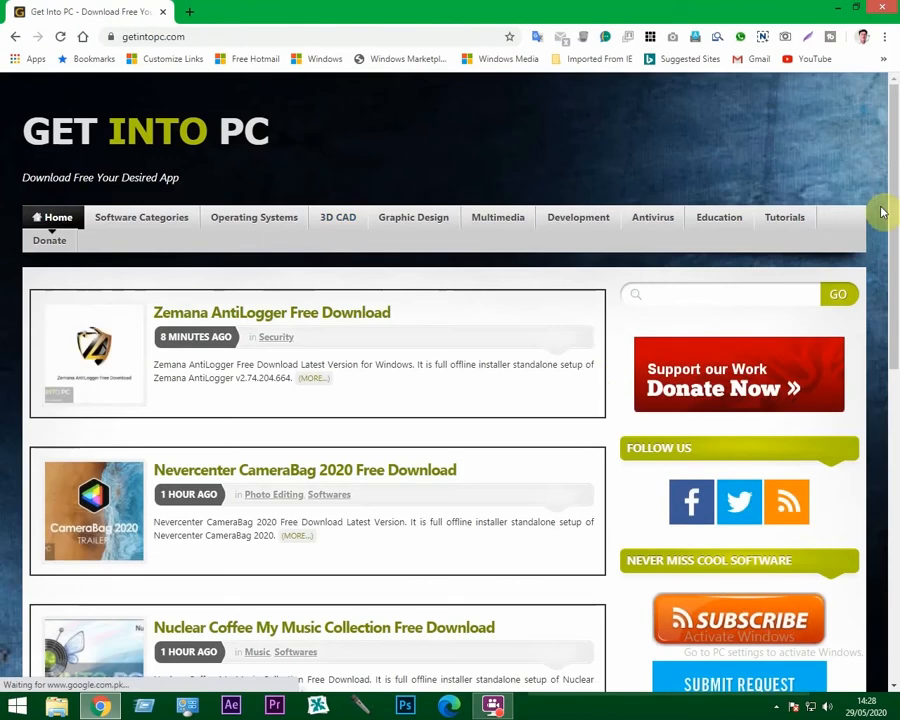
Search getintopc.com for "filmora" and look through the listed Wondershare Filmora downloads
{"action": "left_click_drag", "start_coordinate": [893, 207], "coordinate": [894, 253]}
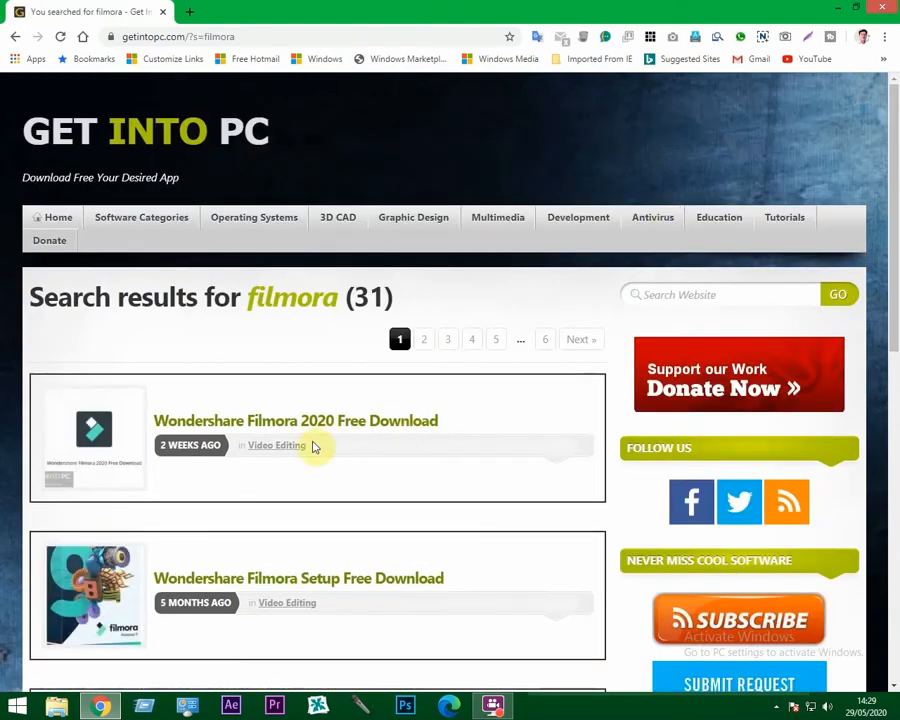
{"action": "scroll", "coordinate": [466, 428], "scroll_direction": "down", "scroll_amount": 1}
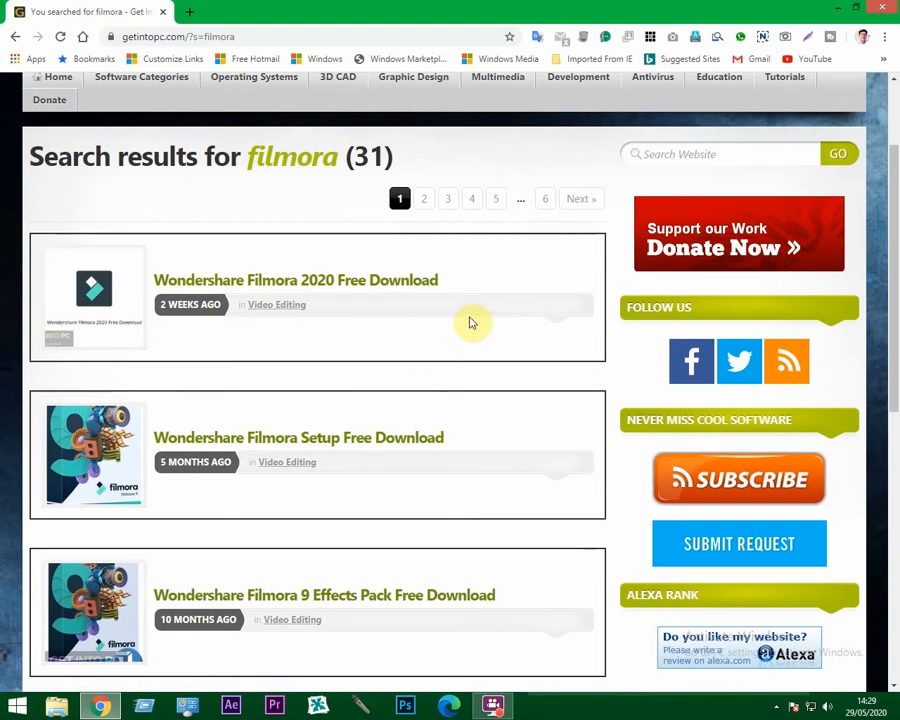
{"action": "left_click_drag", "start_coordinate": [893, 266], "coordinate": [893, 220]}
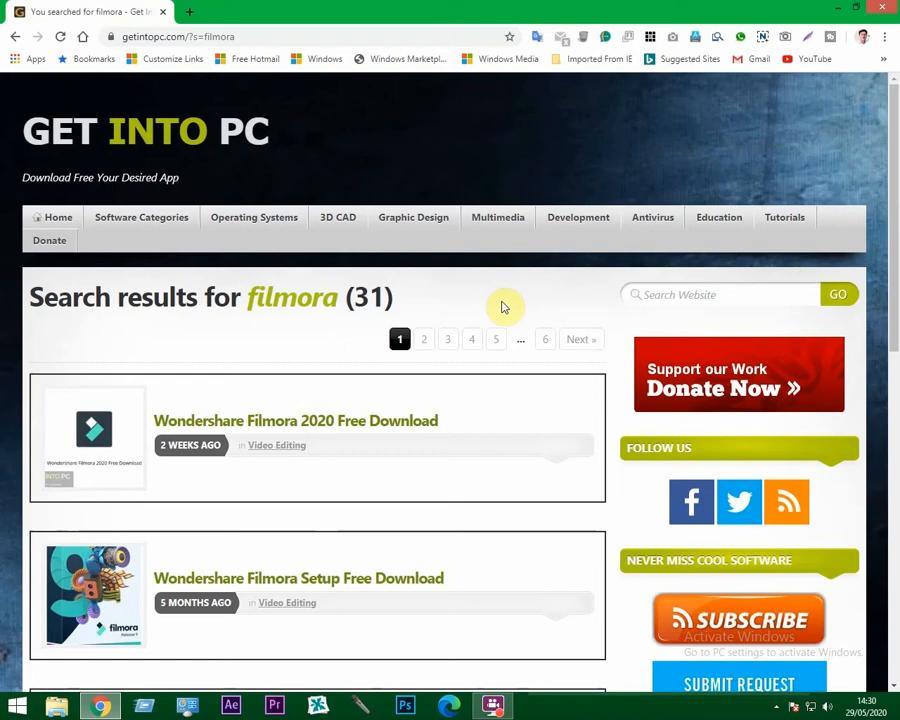
Return to the desktop, refresh it and open the filmora 9 folder
{"action": "key", "text": "super+d"}
{"action": "right_click", "coordinate": [311, 175]}
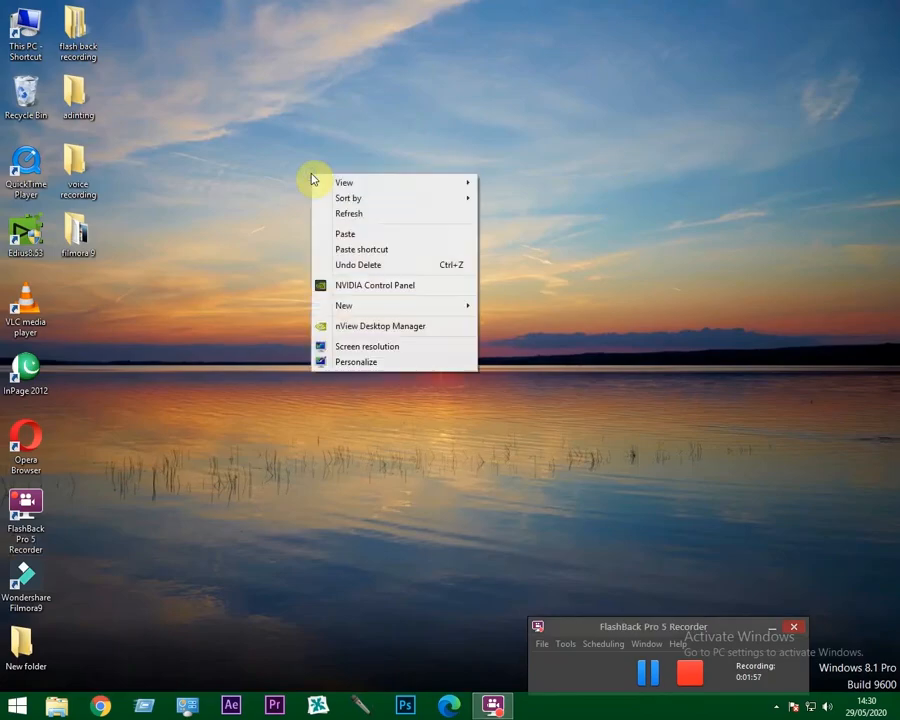
{"action": "left_click", "coordinate": [377, 224]}
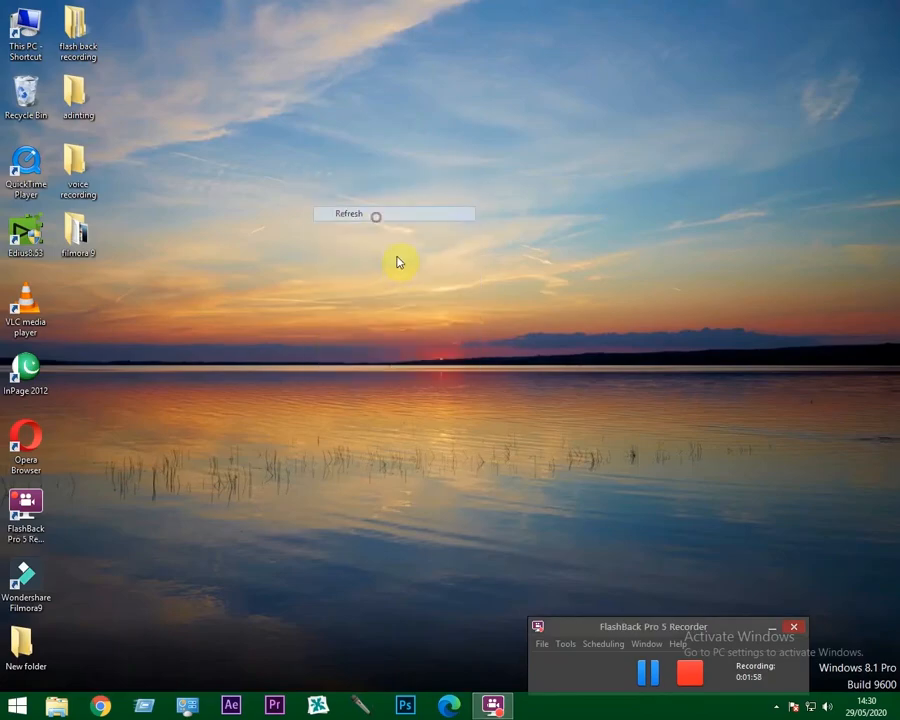
{"action": "right_click", "coordinate": [257, 198]}
{"action": "left_click", "coordinate": [312, 236]}
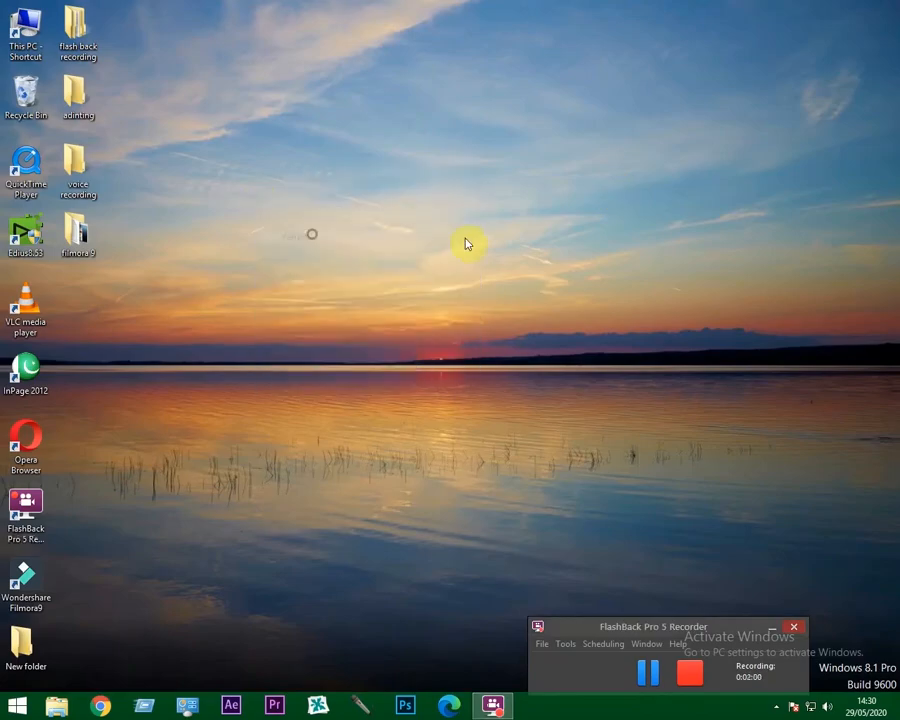
{"action": "double_click", "coordinate": [78, 234]}
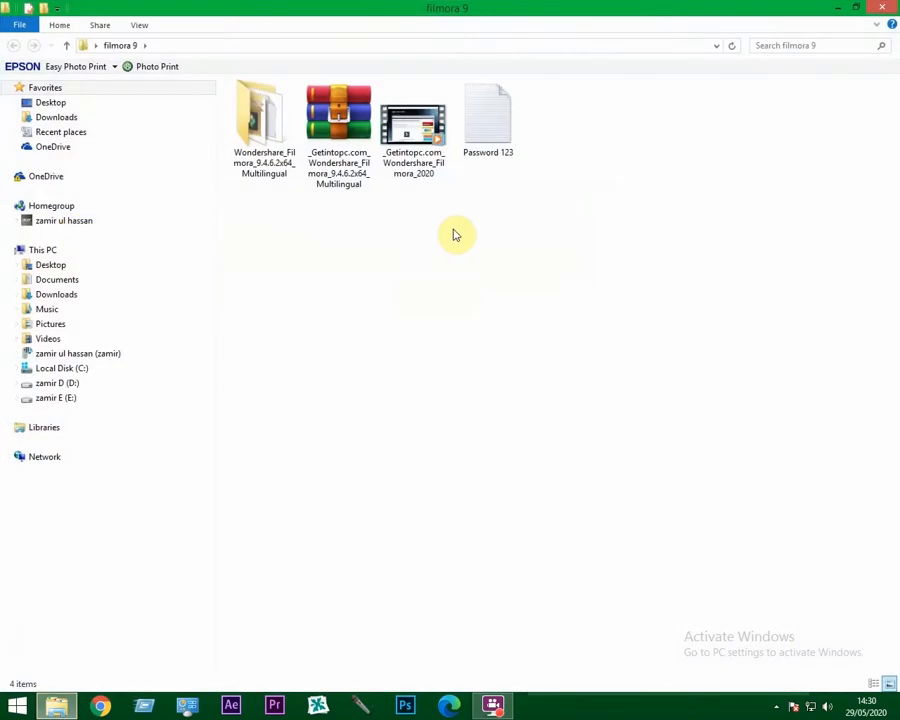
Try to extract the _Getintopc.com_Wondershare_Filmora_9.4.6.2x64_Multilingual archive into the current folder, cancelling instead of replacing the existing files
{"action": "left_click", "coordinate": [338, 112]}
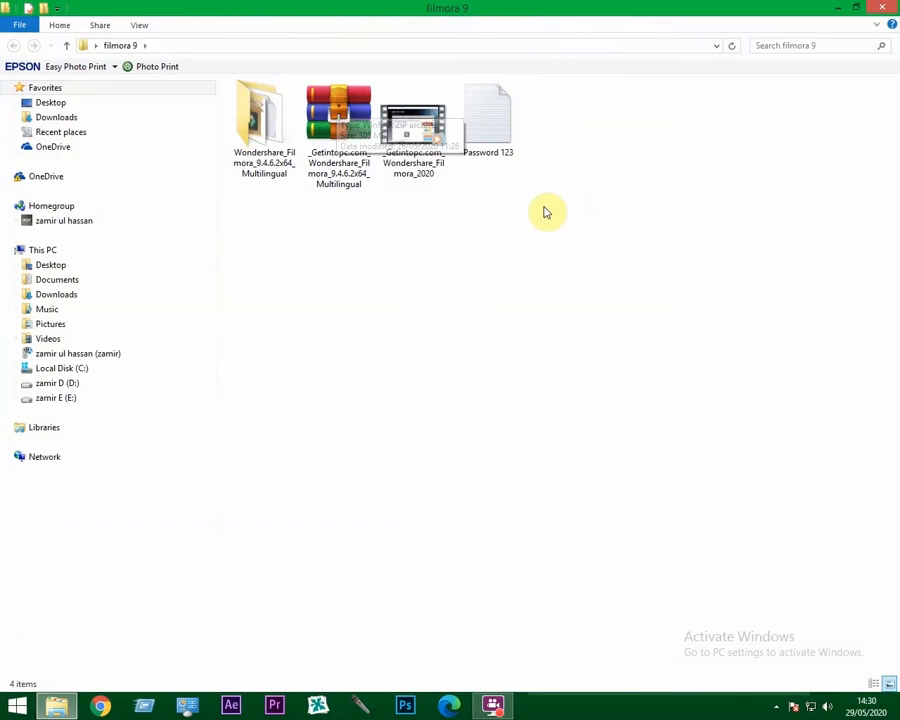
{"action": "right_click", "coordinate": [335, 120]}
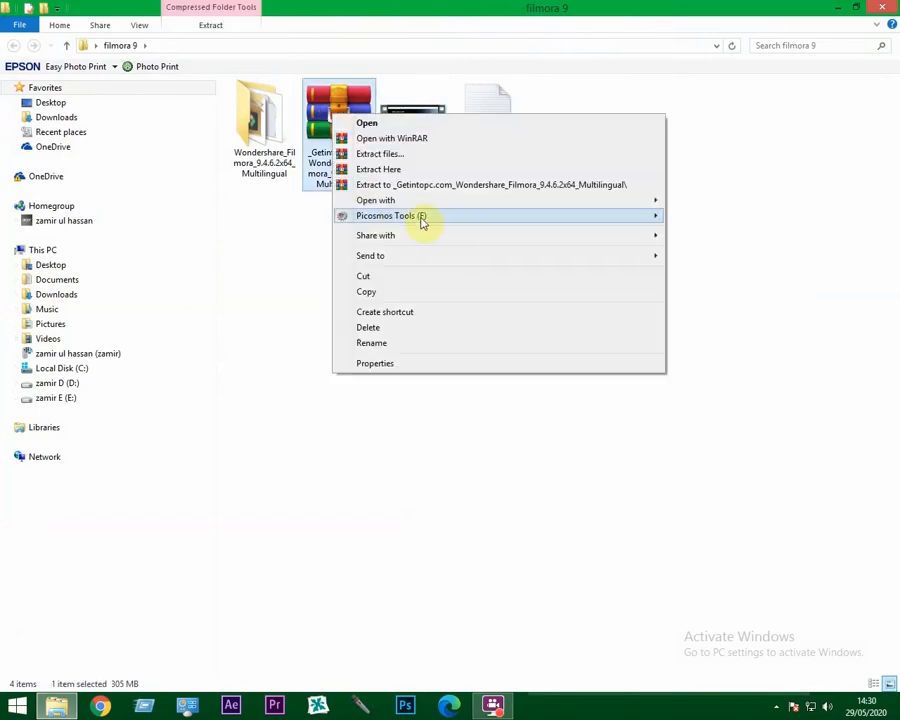
{"action": "left_click", "coordinate": [388, 171]}
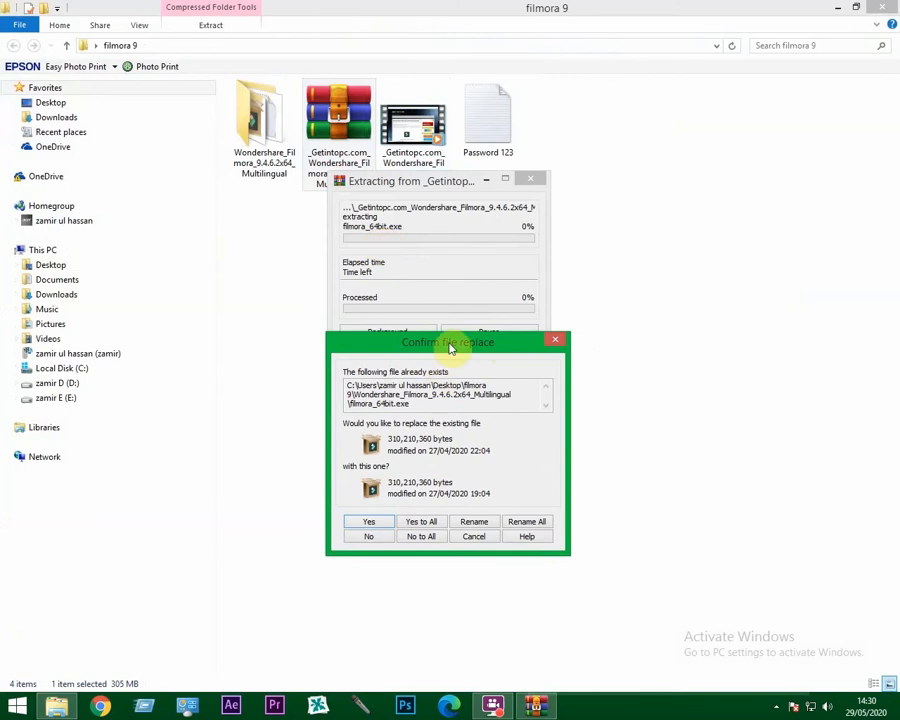
{"action": "left_click", "coordinate": [557, 343]}
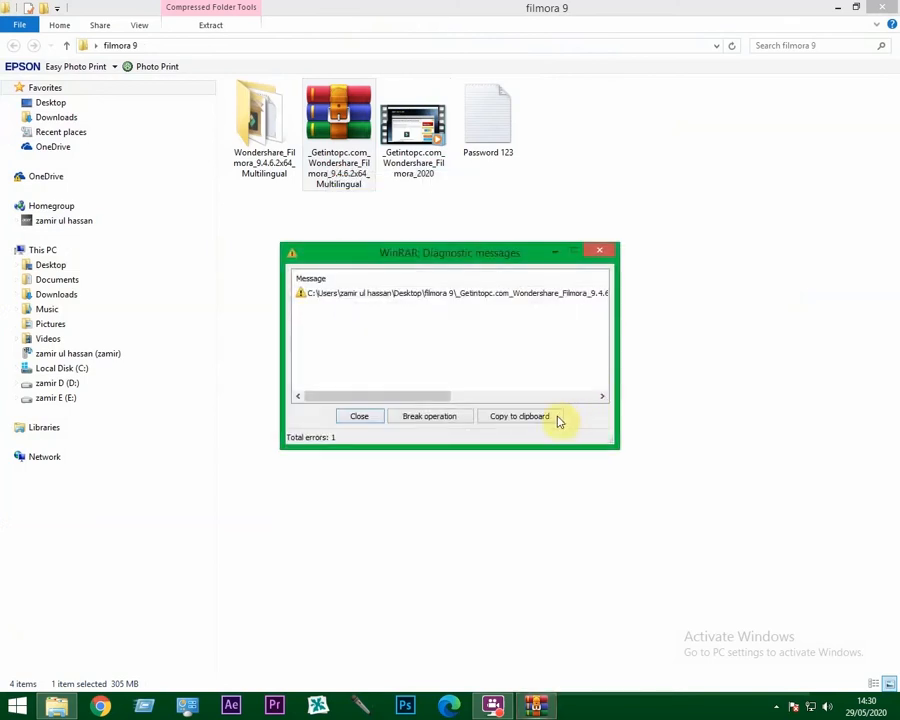
{"action": "left_click", "coordinate": [605, 253]}
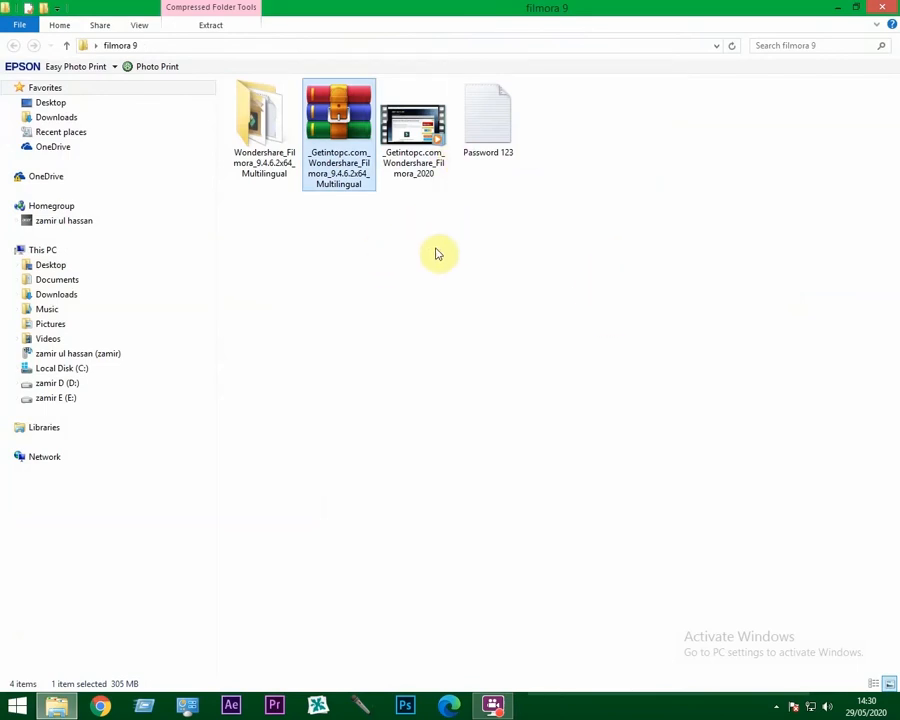
Open the Wondershare_Filmora_9.4.6.2x64_Multilingual folder and start the filmora_64bit installer, then cancel it at the setup language choice
{"action": "double_click", "coordinate": [250, 136]}
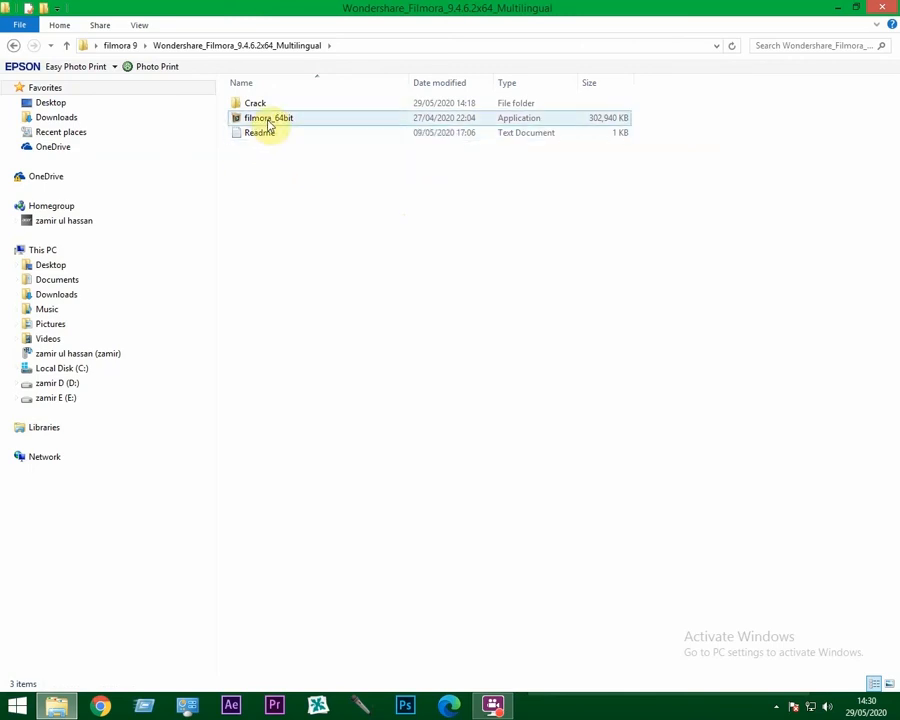
{"action": "left_click", "coordinate": [268, 121]}
{"action": "right_click", "coordinate": [268, 122]}
{"action": "left_click", "coordinate": [346, 143]}
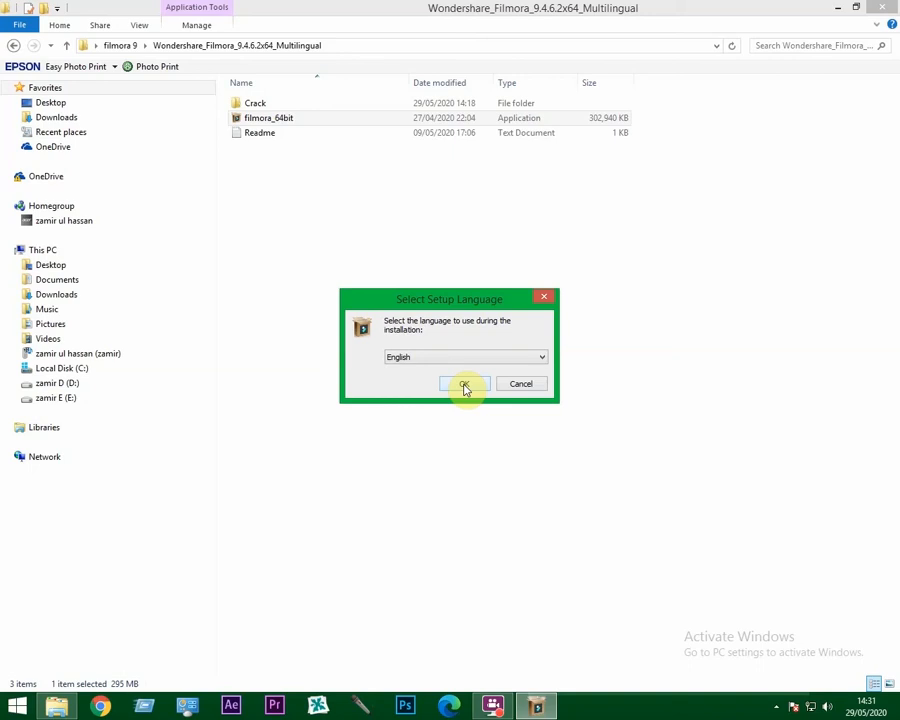
{"action": "left_click", "coordinate": [542, 300]}
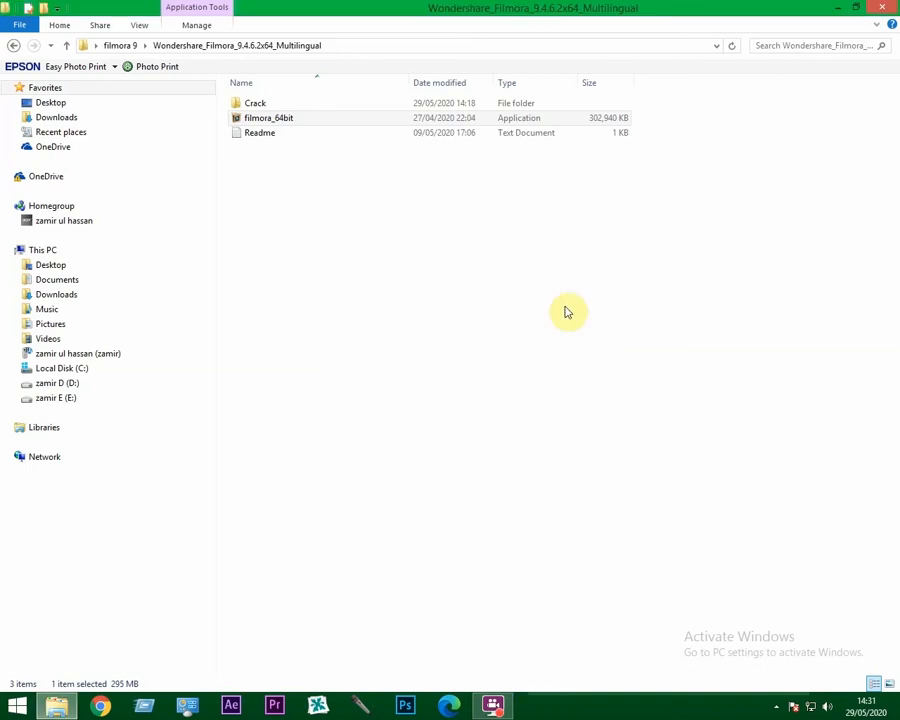
Copy all three files in the Crack folder and close the folder window
{"action": "double_click", "coordinate": [255, 104]}
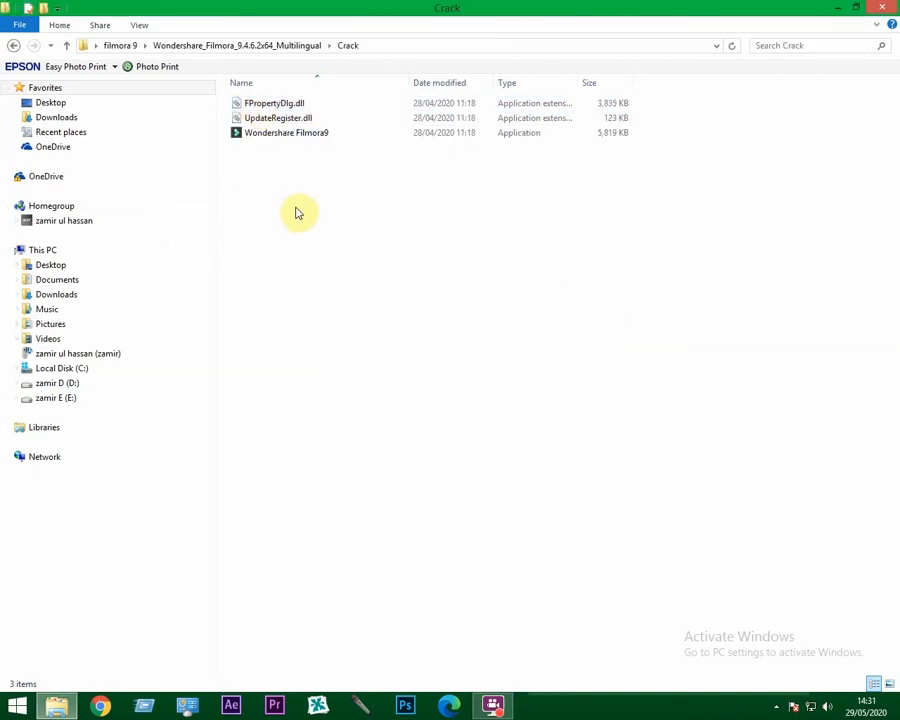
{"action": "left_click_drag", "start_coordinate": [276, 163], "coordinate": [285, 108]}
{"action": "right_click", "coordinate": [285, 108]}
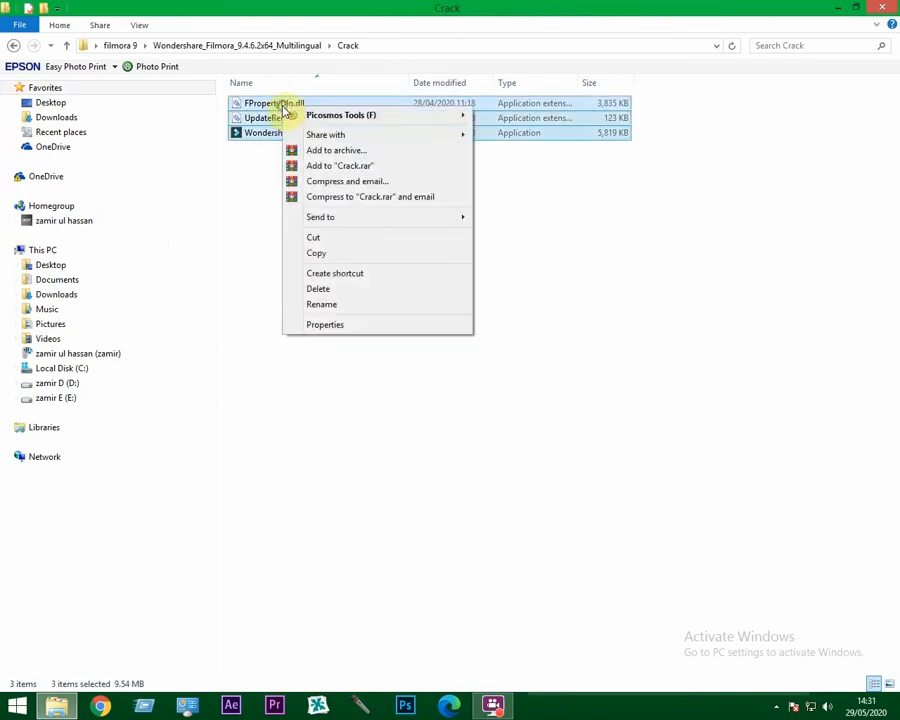
{"action": "left_click", "coordinate": [325, 254]}
{"action": "left_click", "coordinate": [884, 10]}
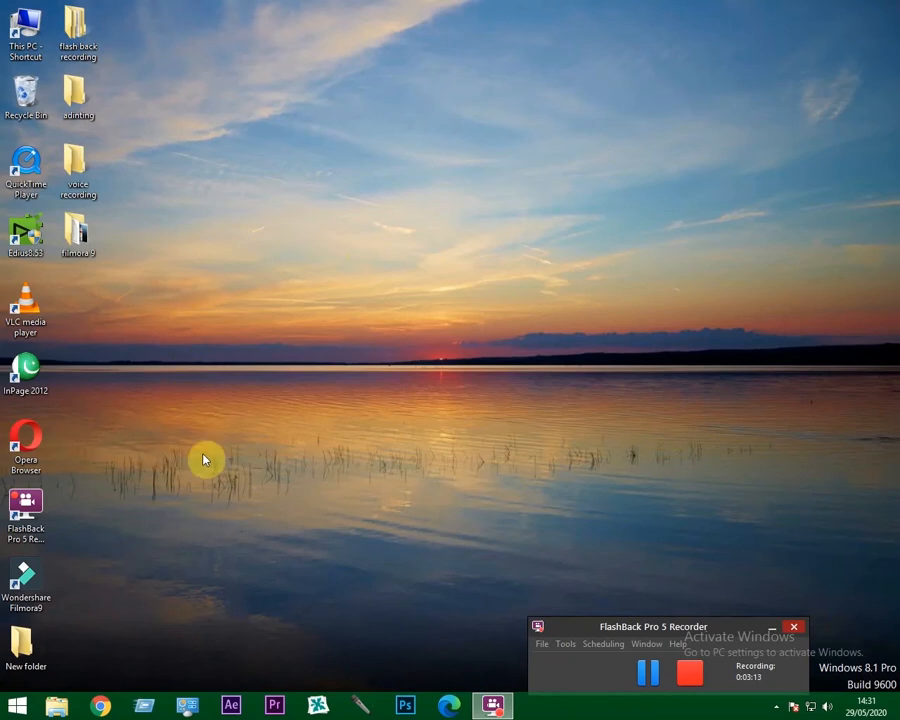
Open the file location of the Wondershare Filmora9 desktop shortcut to view its program folder, then close it without pasting
{"action": "right_click", "coordinate": [29, 575]}
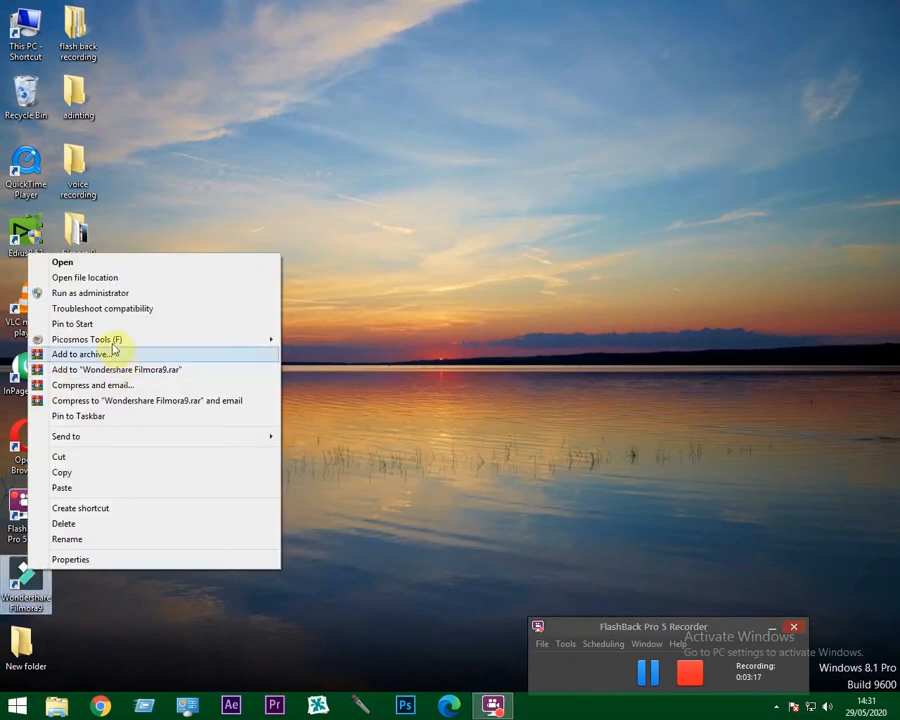
{"action": "left_click", "coordinate": [96, 280]}
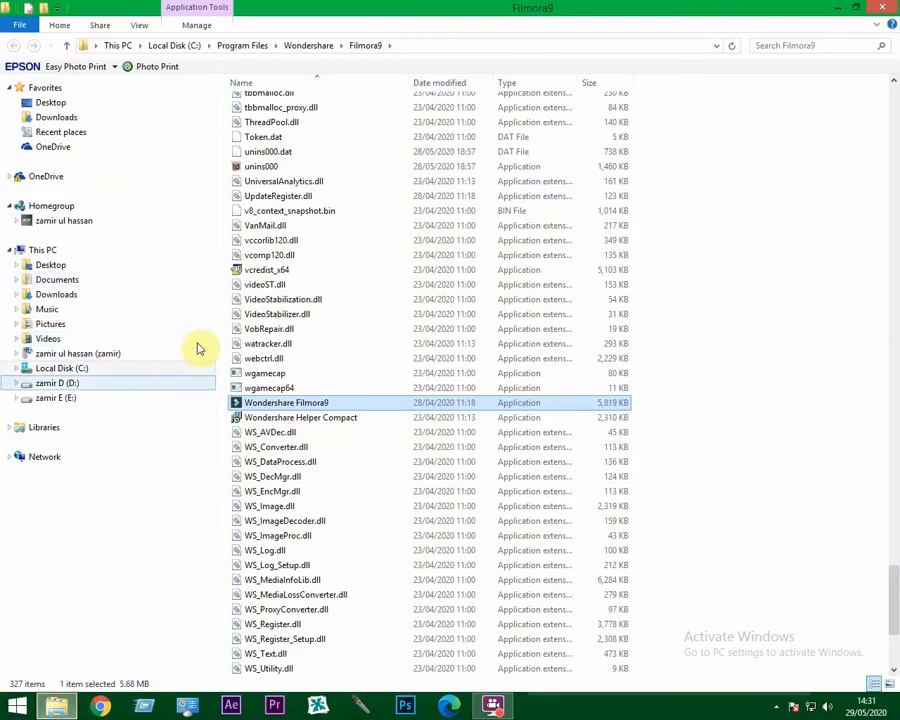
{"action": "right_click", "coordinate": [824, 205]}
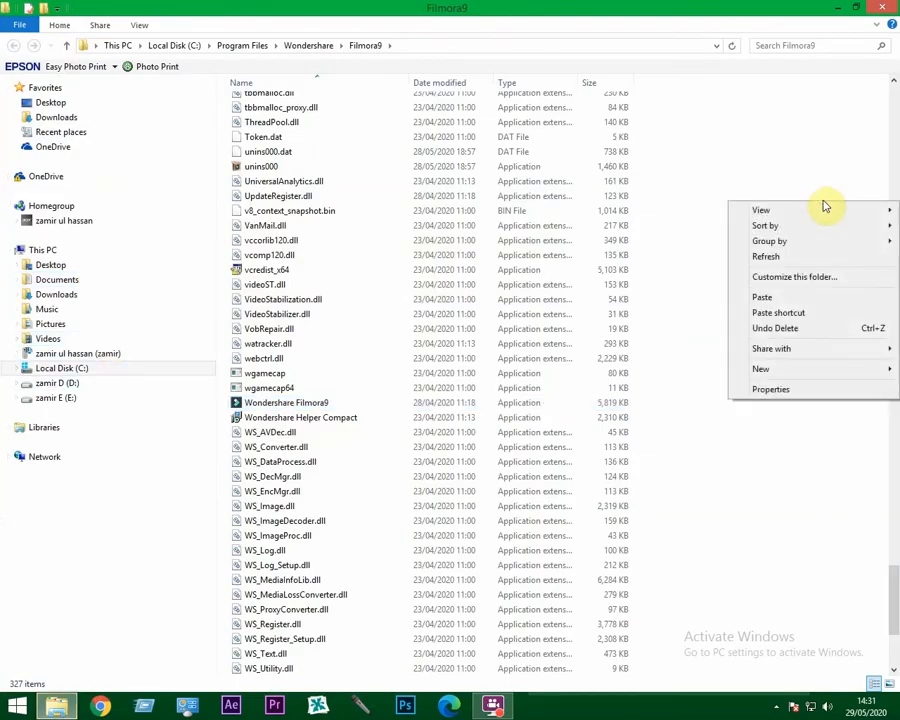
{"action": "left_click", "coordinate": [753, 150]}
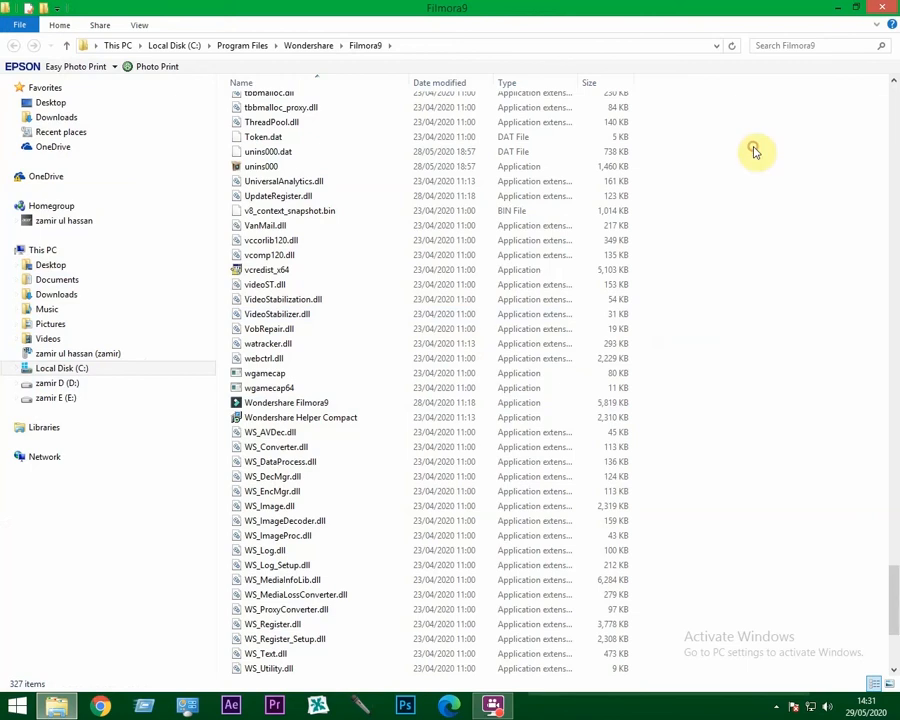
{"action": "left_click", "coordinate": [885, 12]}
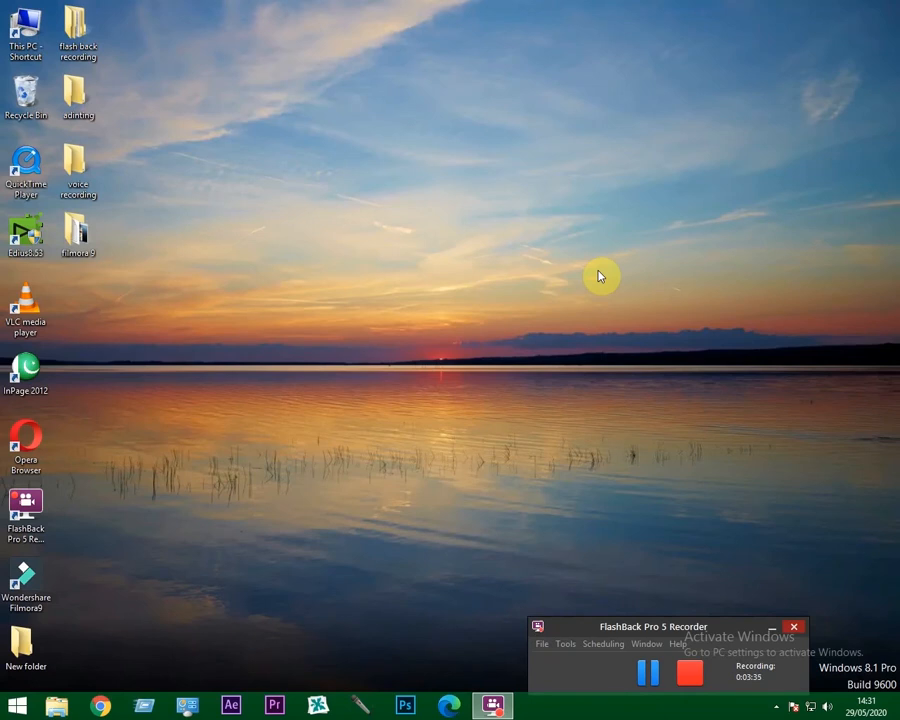
Launch Wondershare Filmora9, review the aspect ratio options and create a new project in 16:9 (Widescreen)
{"action": "right_click", "coordinate": [271, 222]}
{"action": "left_click", "coordinate": [345, 263]}
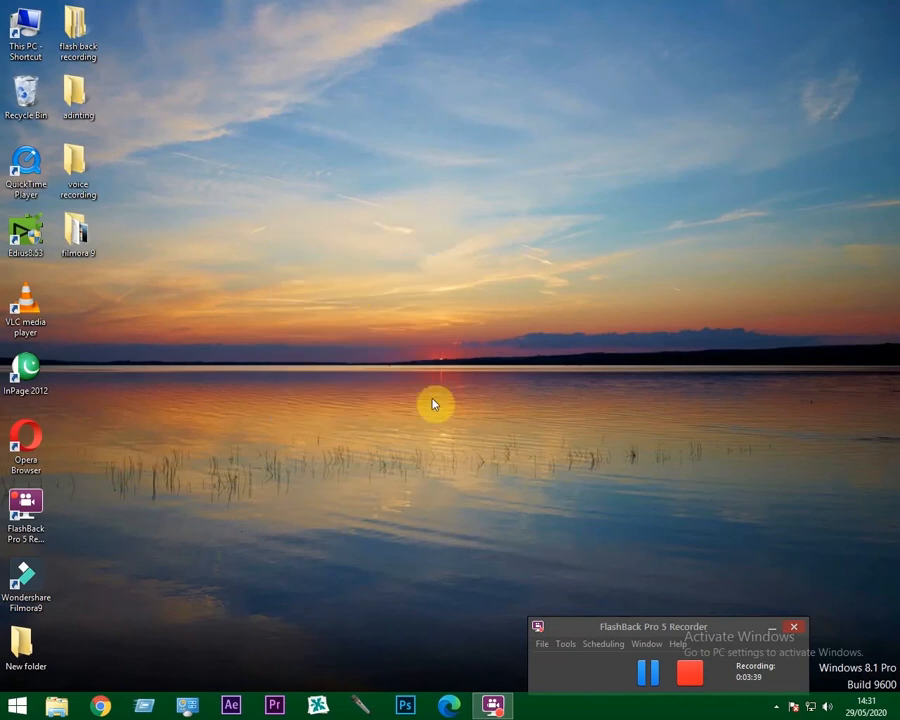
{"action": "left_click", "coordinate": [32, 580]}
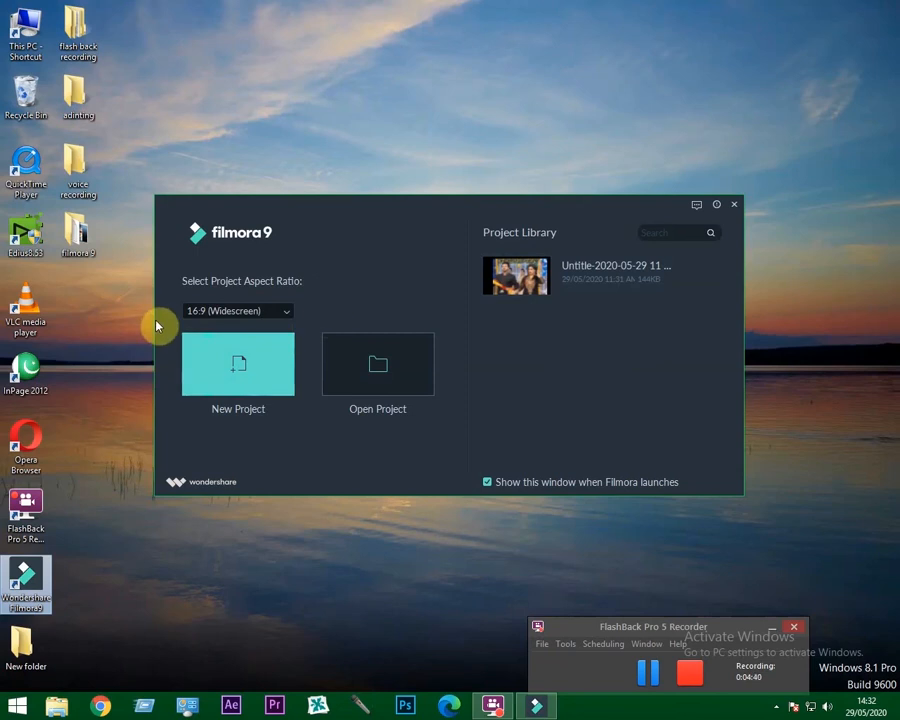
{"action": "left_click", "coordinate": [287, 316]}
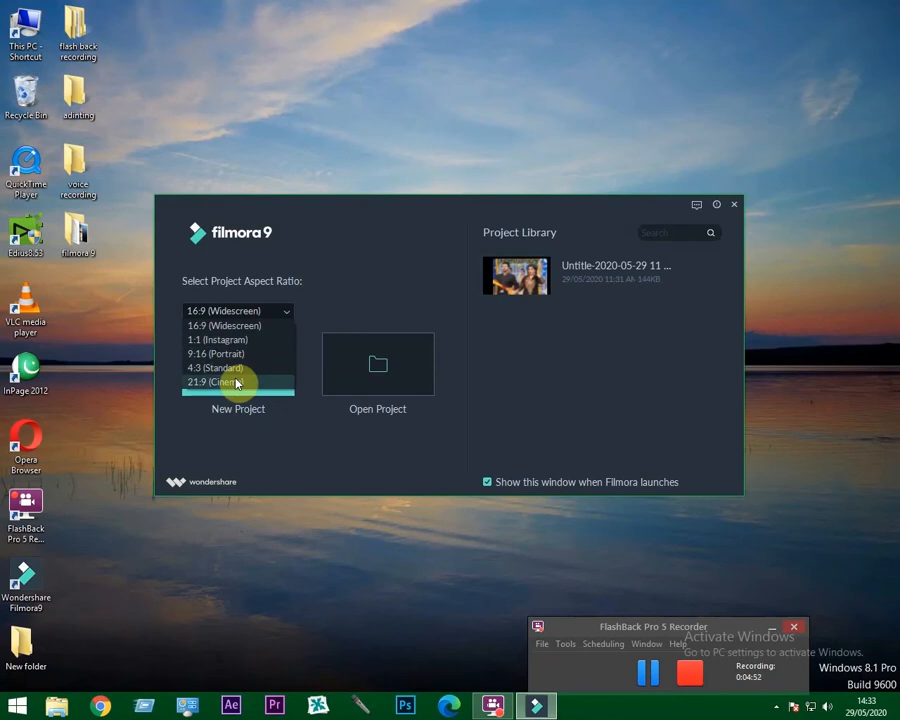
{"action": "left_click", "coordinate": [356, 292]}
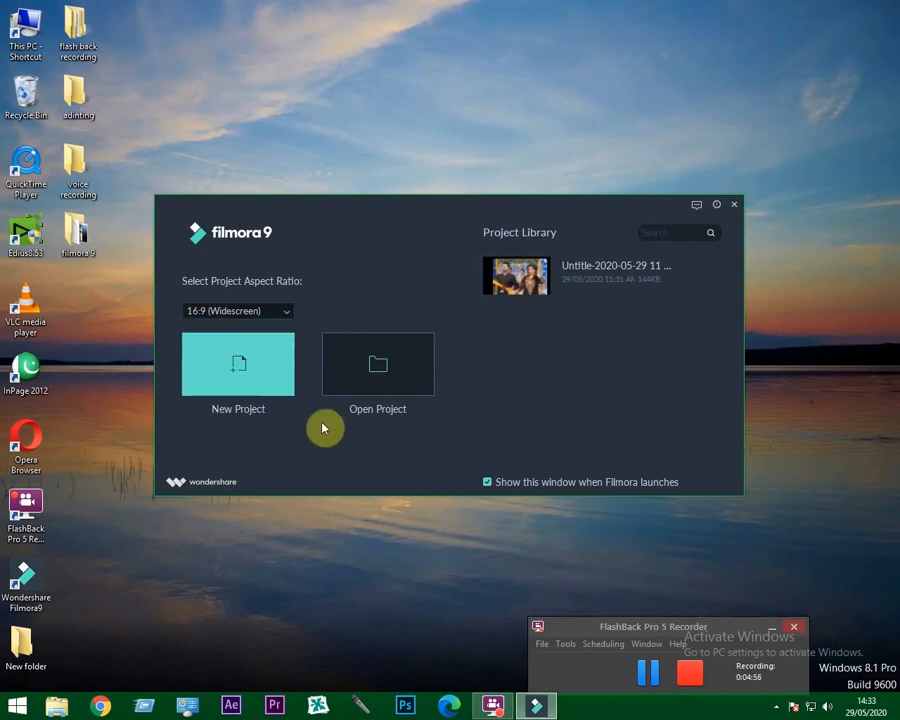
{"action": "left_click", "coordinate": [241, 374]}
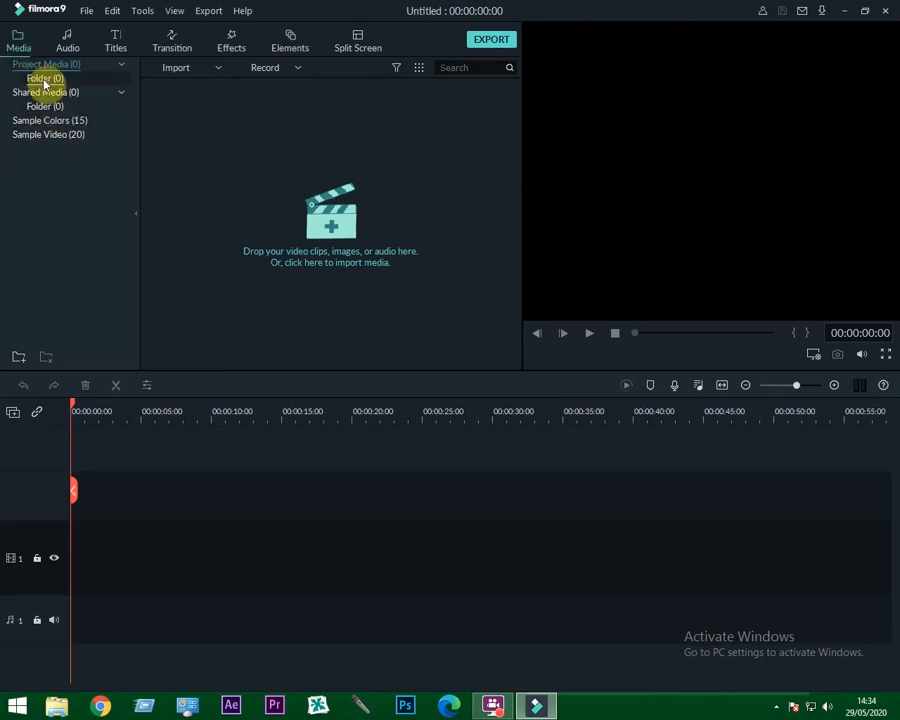
Import the video mahi dy khooh too from the Youtube video folder on drive E into the project media folder
{"action": "left_click", "coordinate": [336, 230]}
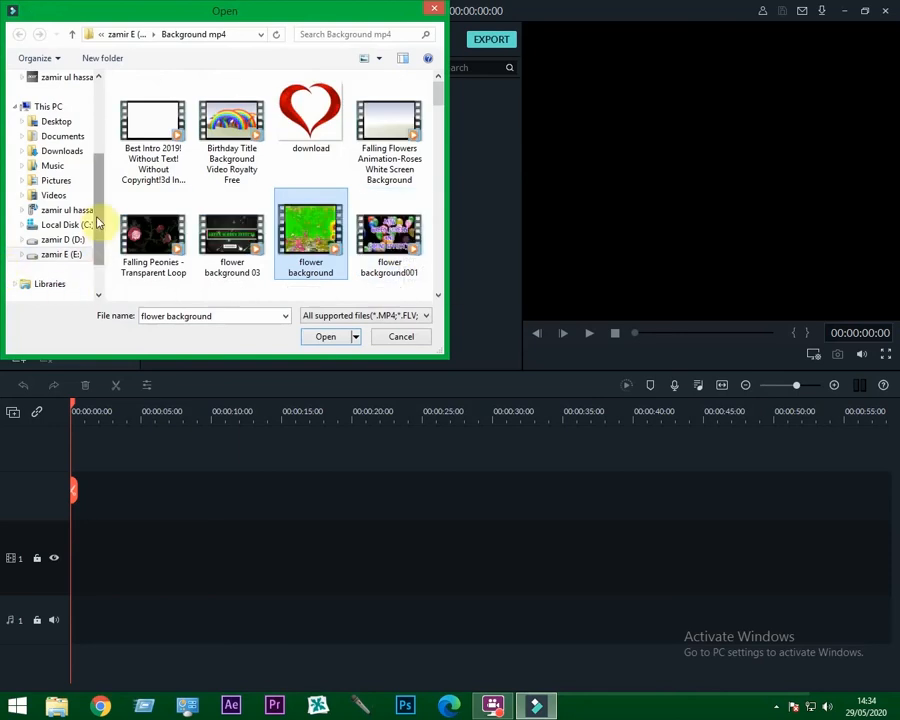
{"action": "scroll", "coordinate": [88, 245], "scroll_direction": "down", "scroll_amount": 2}
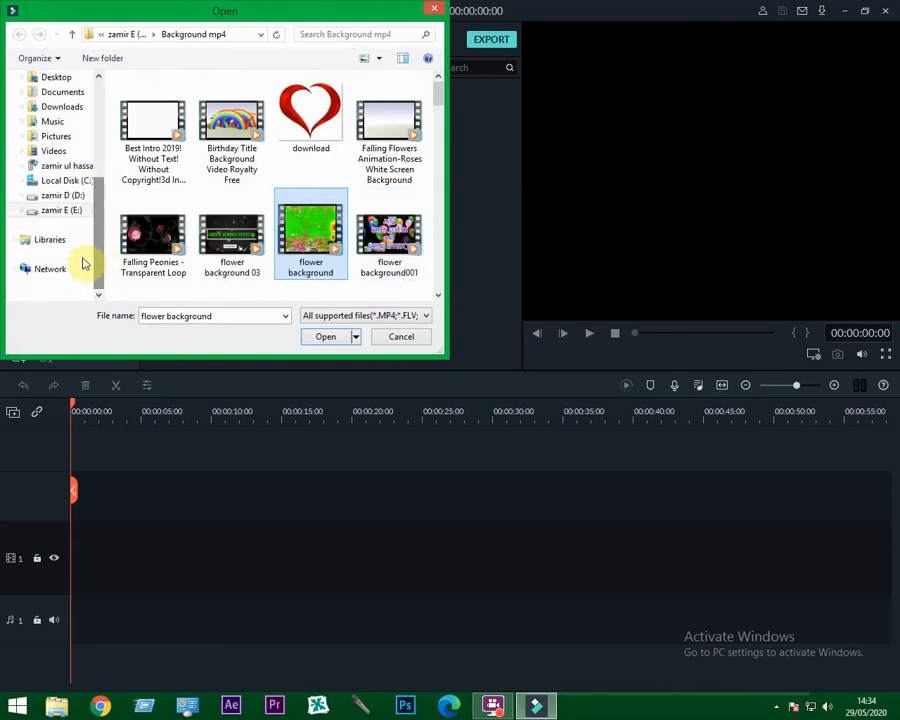
{"action": "left_click", "coordinate": [62, 210]}
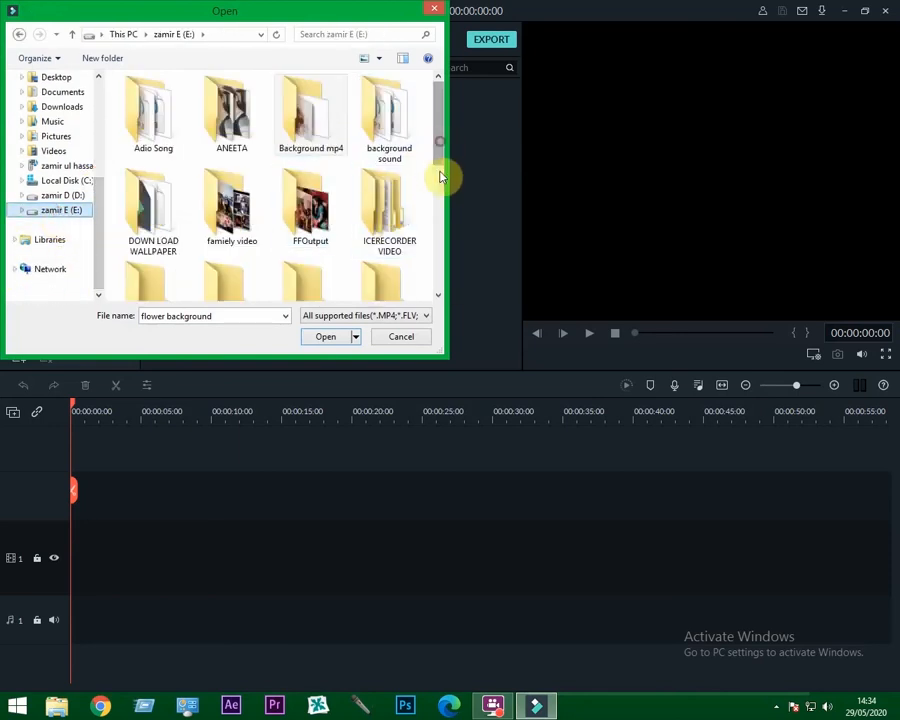
{"action": "left_click_drag", "start_coordinate": [442, 176], "coordinate": [425, 266]}
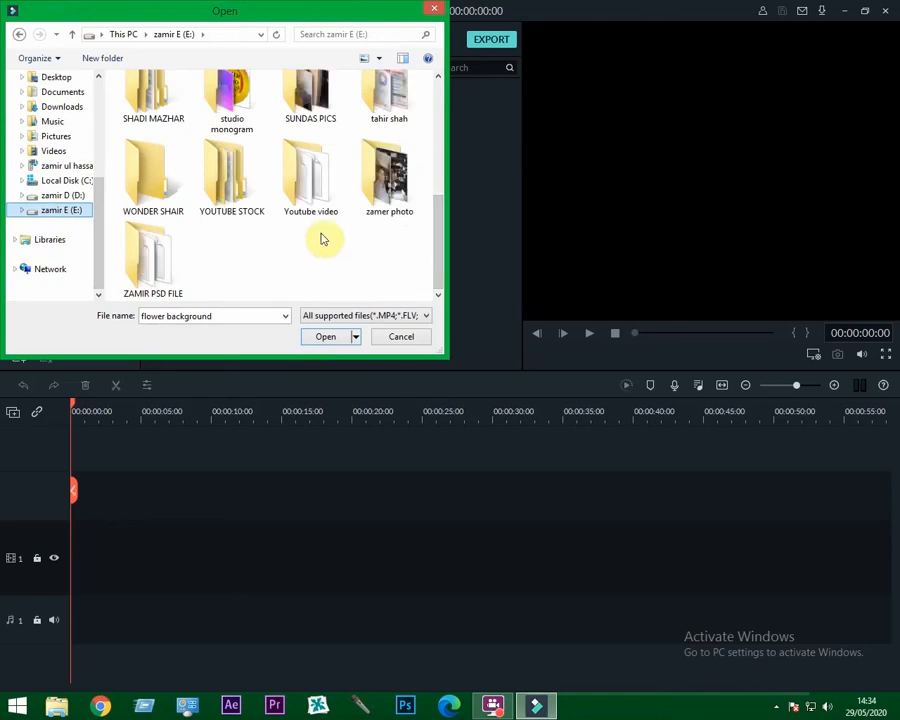
{"action": "double_click", "coordinate": [312, 200]}
{"action": "left_click", "coordinate": [224, 140]}
{"action": "double_click", "coordinate": [224, 140]}
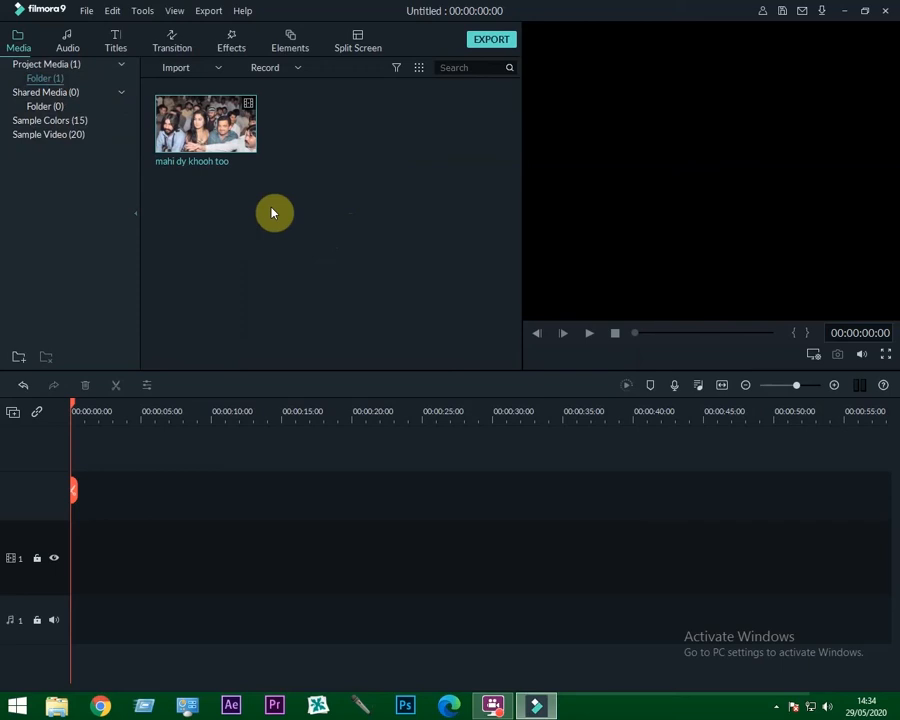
Import the image 20190116_155249 copy from the personal photo folder on drive E into the Shared Media folder
{"action": "left_click", "coordinate": [40, 106]}
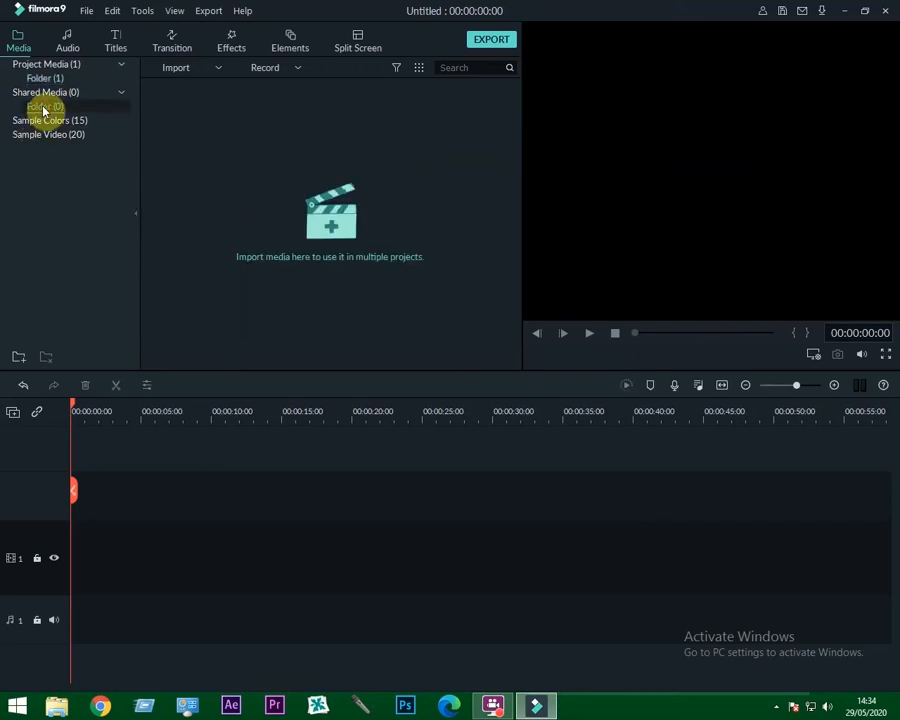
{"action": "left_click", "coordinate": [341, 222]}
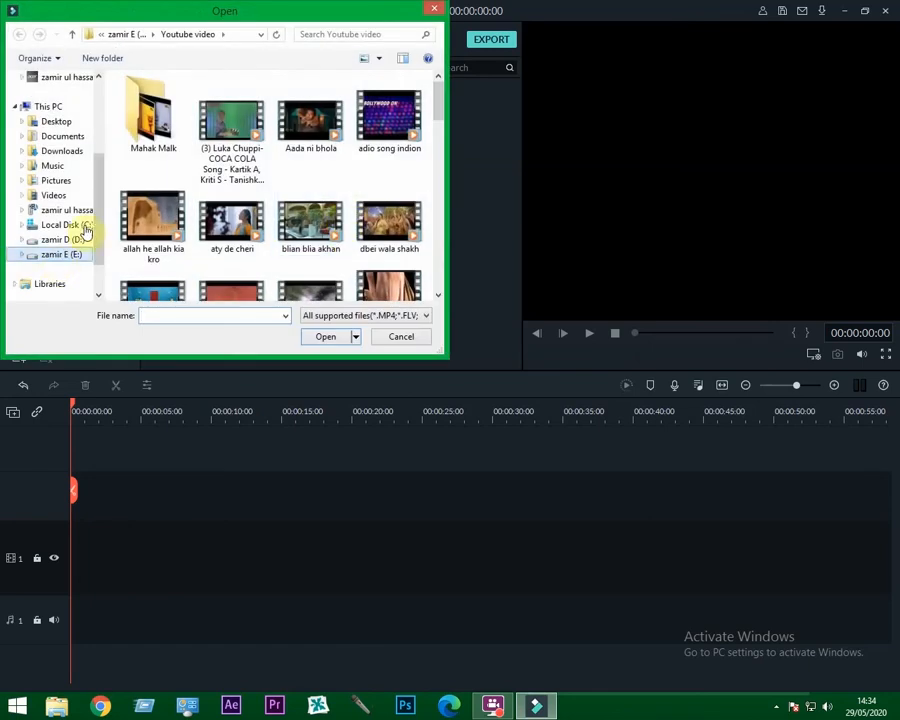
{"action": "scroll", "coordinate": [100, 166], "scroll_direction": "up", "scroll_amount": 2}
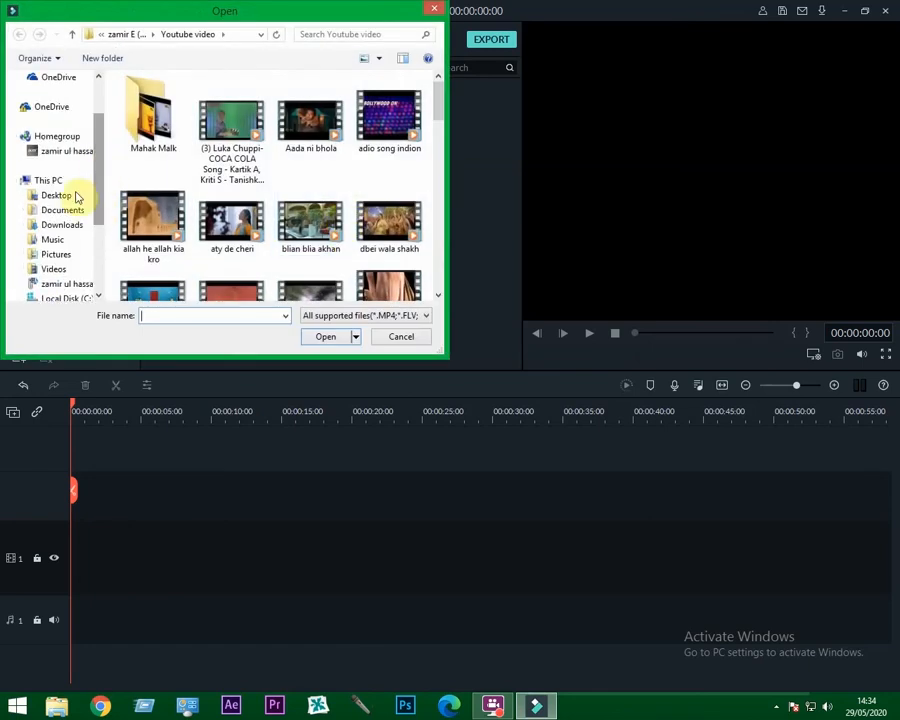
{"action": "scroll", "coordinate": [77, 197], "scroll_direction": "down", "scroll_amount": 3}
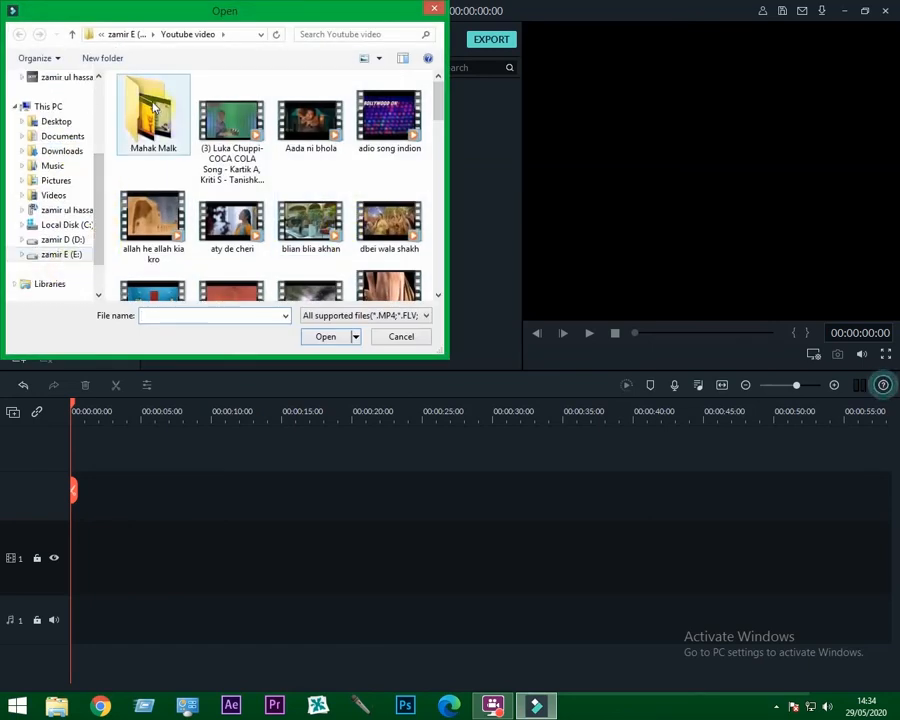
{"action": "left_click", "coordinate": [70, 35]}
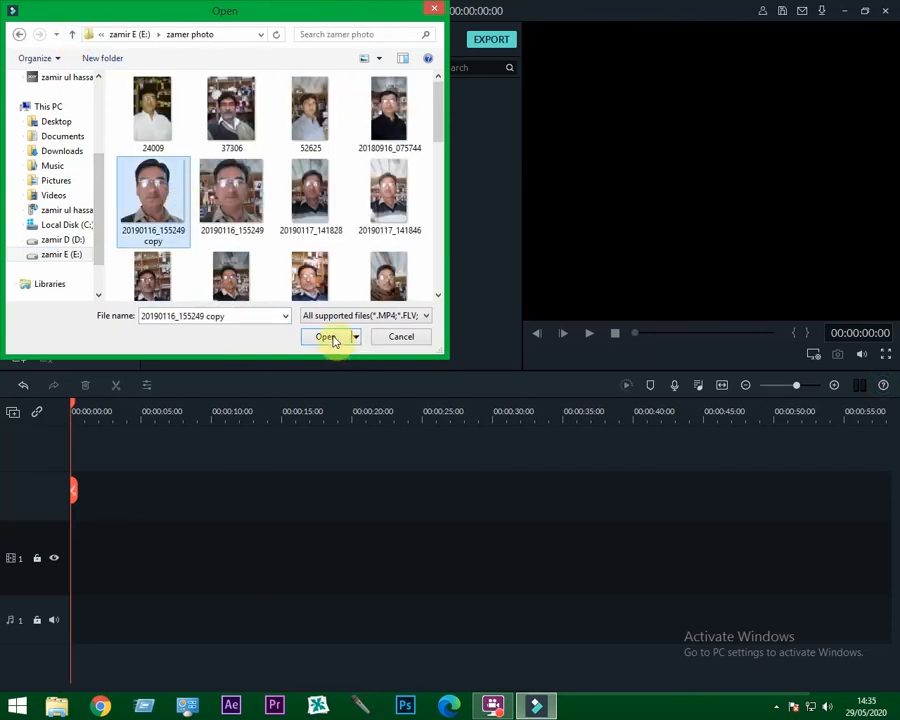
{"action": "left_click", "coordinate": [326, 336]}
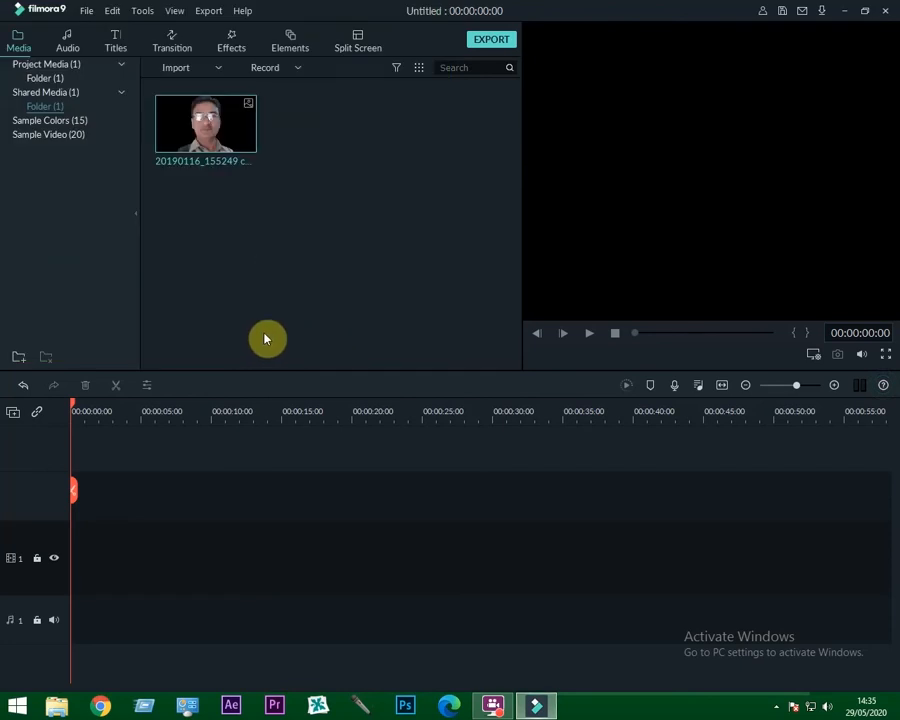
Review the project media folder, the Sample Colors and the Sample Video collections
{"action": "left_click", "coordinate": [40, 80]}
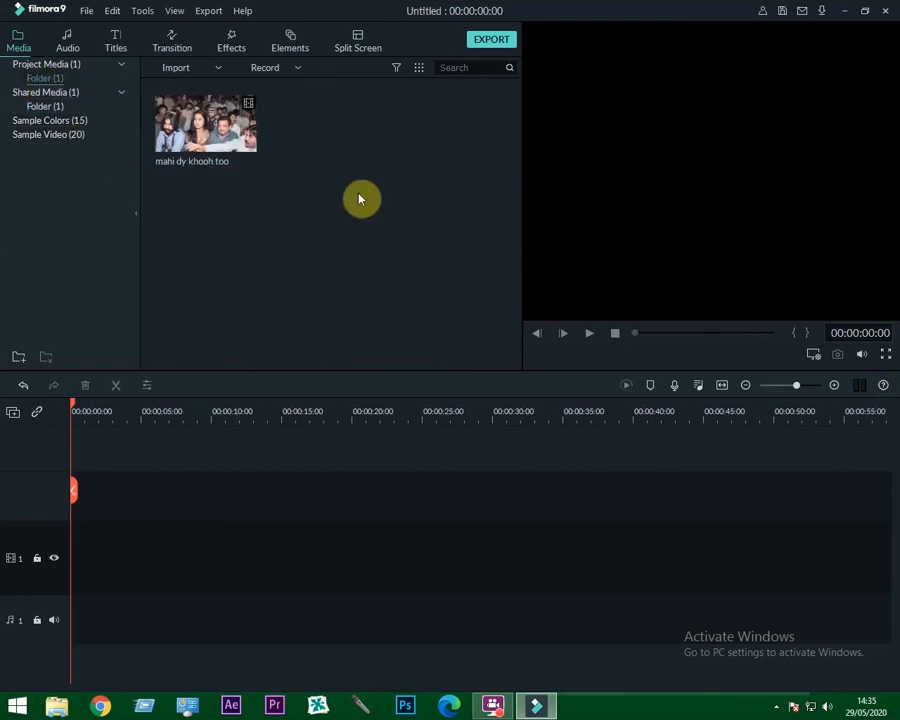
{"action": "left_click", "coordinate": [51, 122]}
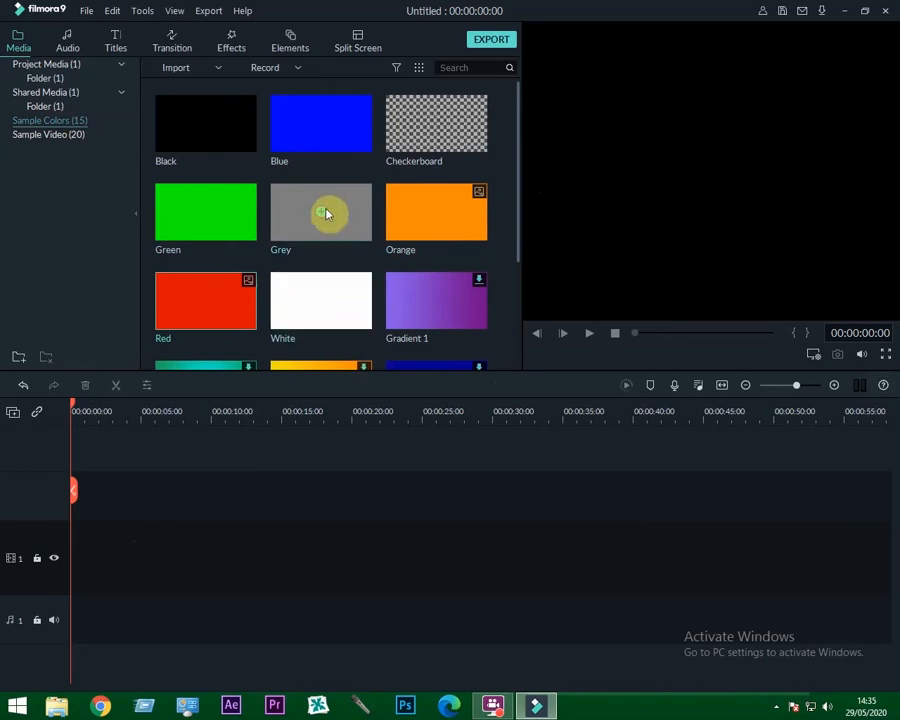
{"action": "left_click", "coordinate": [44, 136]}
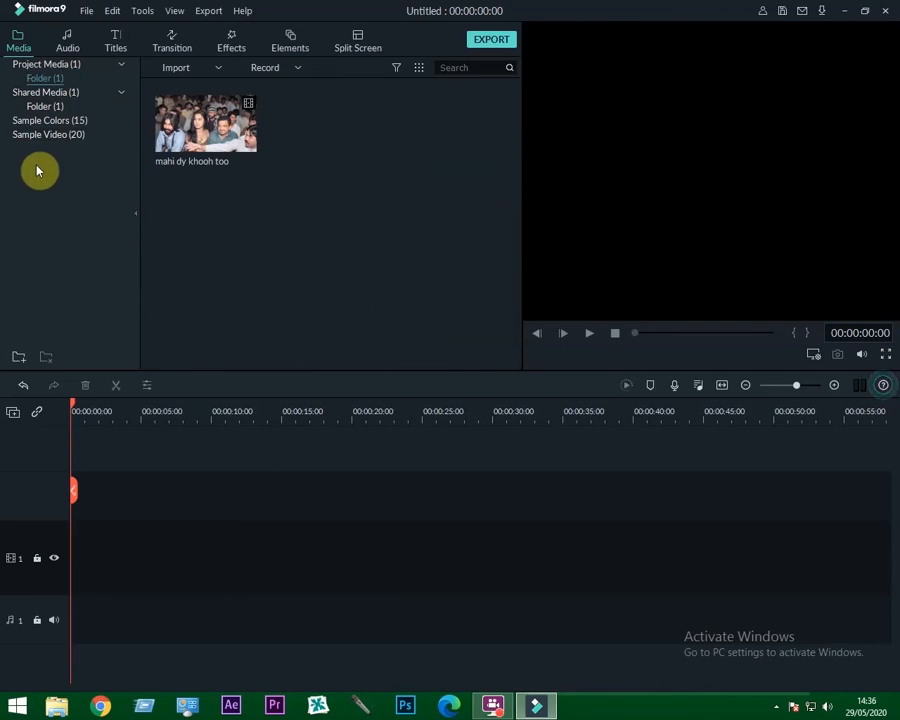
Browse the included audio library, including the Electronic and Sound Effect categories
{"action": "left_click", "coordinate": [55, 38]}
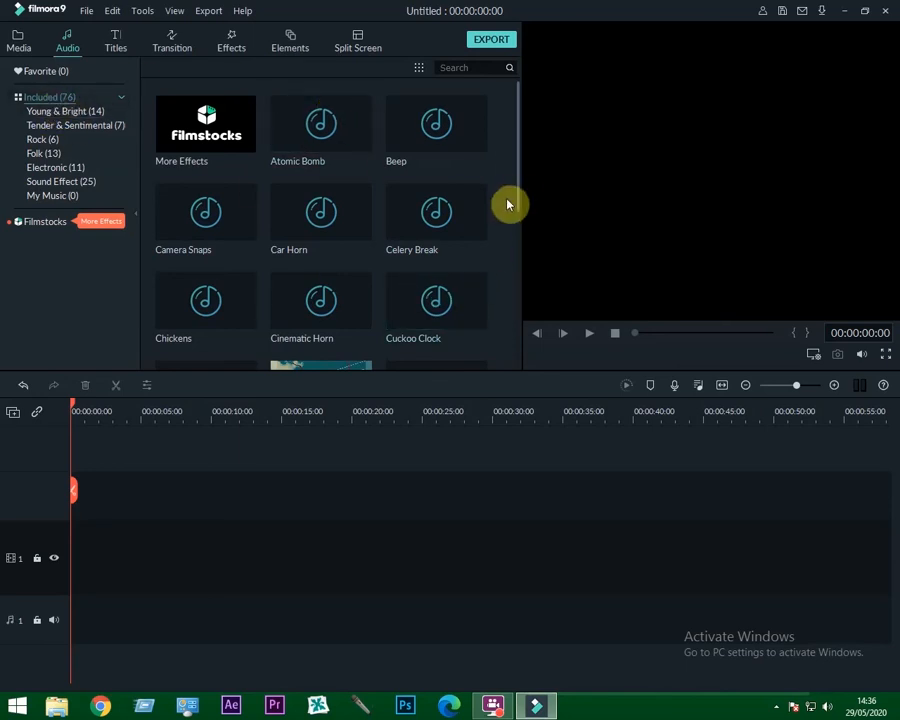
{"action": "mouse_move", "coordinate": [519, 197]}
{"action": "left_mouse_down"}
{"action": "mouse_move", "coordinate": [514, 255]}
{"action": "mouse_move", "coordinate": [516, 191]}
{"action": "left_mouse_up"}
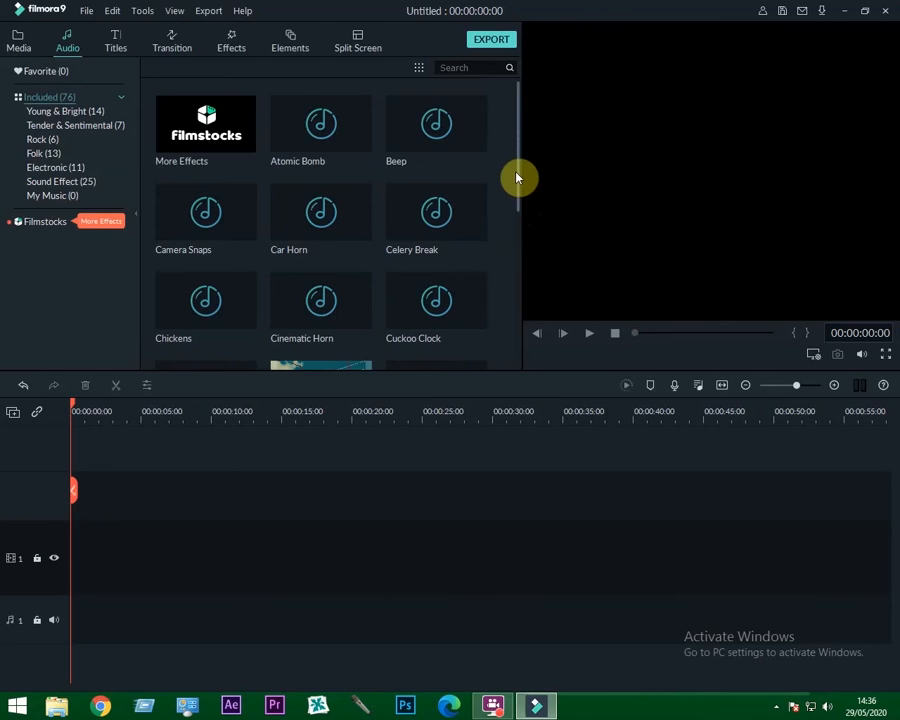
{"action": "left_click", "coordinate": [58, 168]}
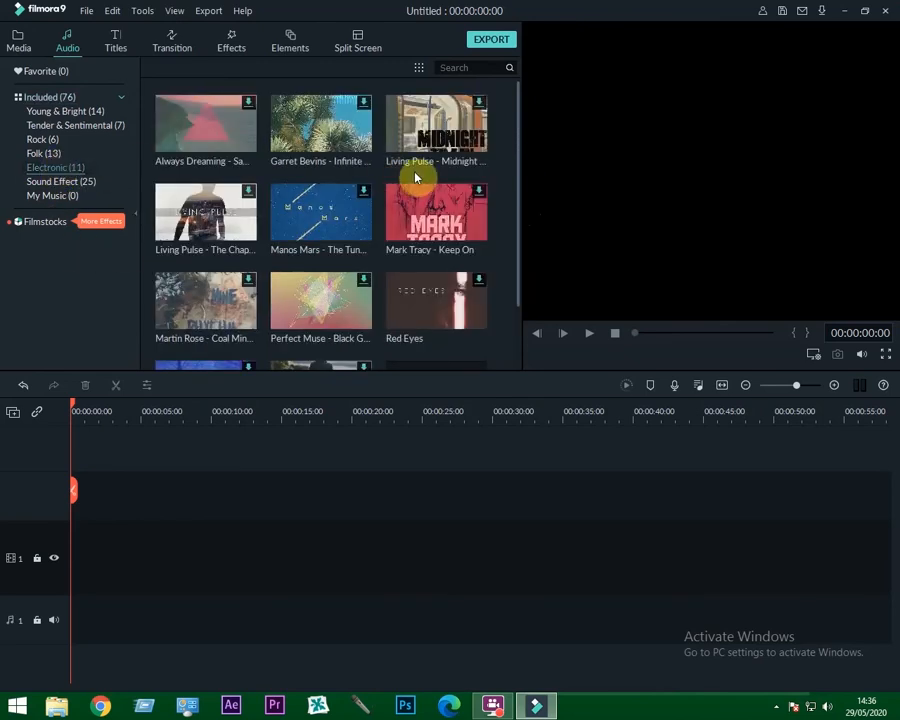
{"action": "left_click", "coordinate": [60, 182]}
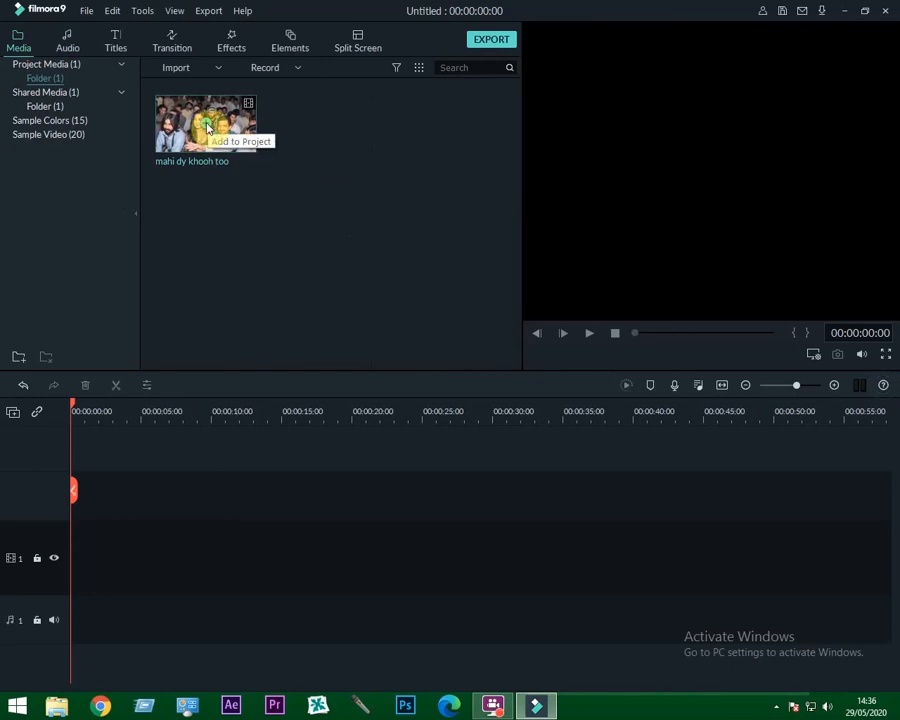
Place the mahi dy khooh too clip on video track 1, keeping the 1920 x 1080 25fps project settings, and fit it to the timeline
{"action": "left_click_drag", "start_coordinate": [207, 127], "coordinate": [73, 561]}
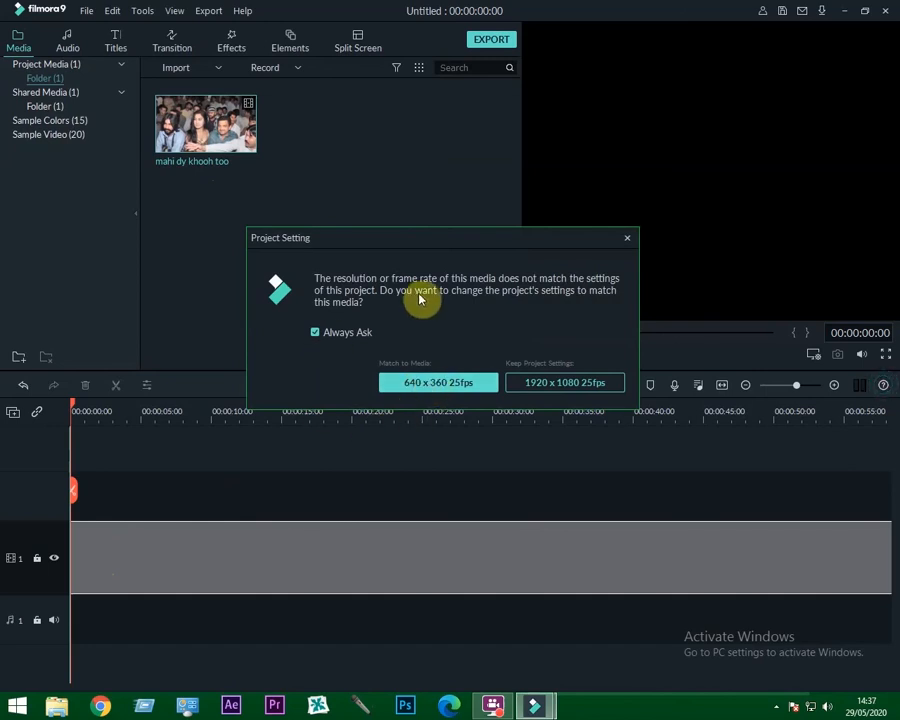
{"action": "left_click", "coordinate": [571, 385]}
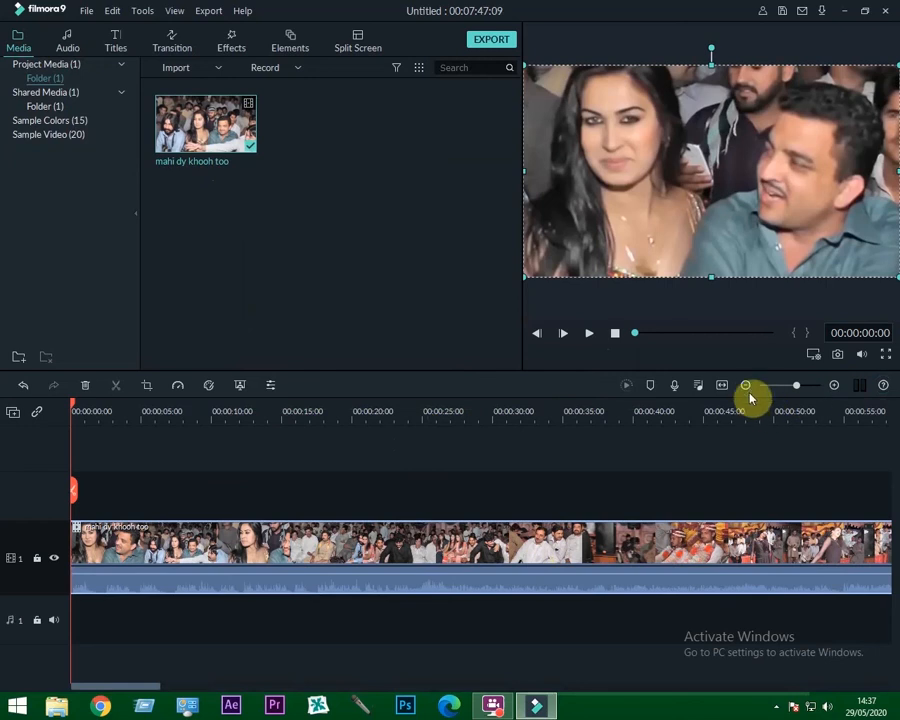
{"action": "mouse_move", "coordinate": [796, 385]}
{"action": "left_mouse_down"}
{"action": "mouse_move", "coordinate": [780, 390]}
{"action": "mouse_move", "coordinate": [791, 388]}
{"action": "left_mouse_up"}
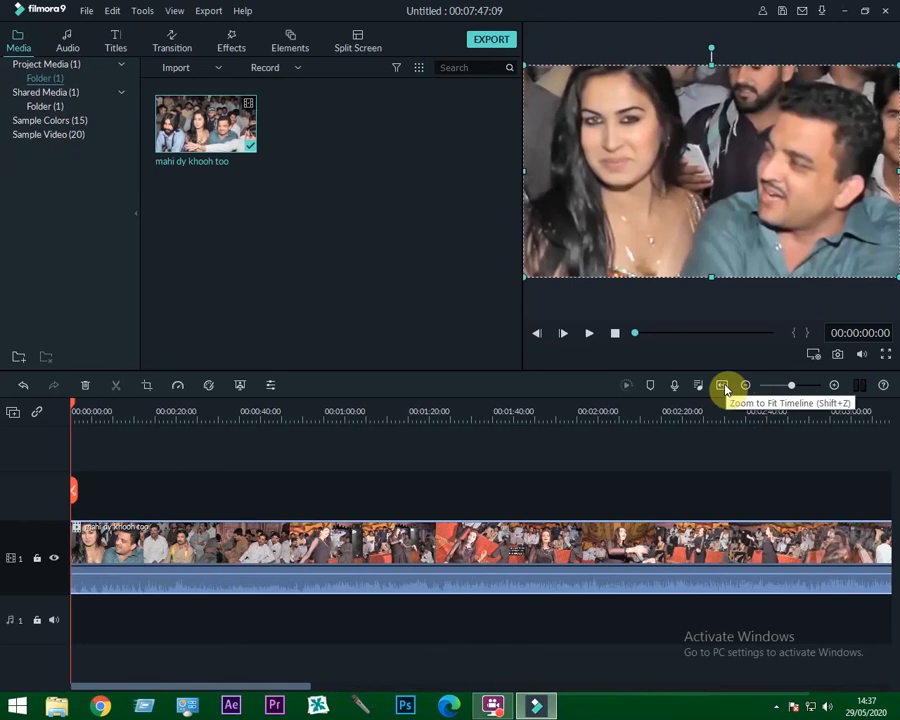
{"action": "left_click", "coordinate": [723, 388]}
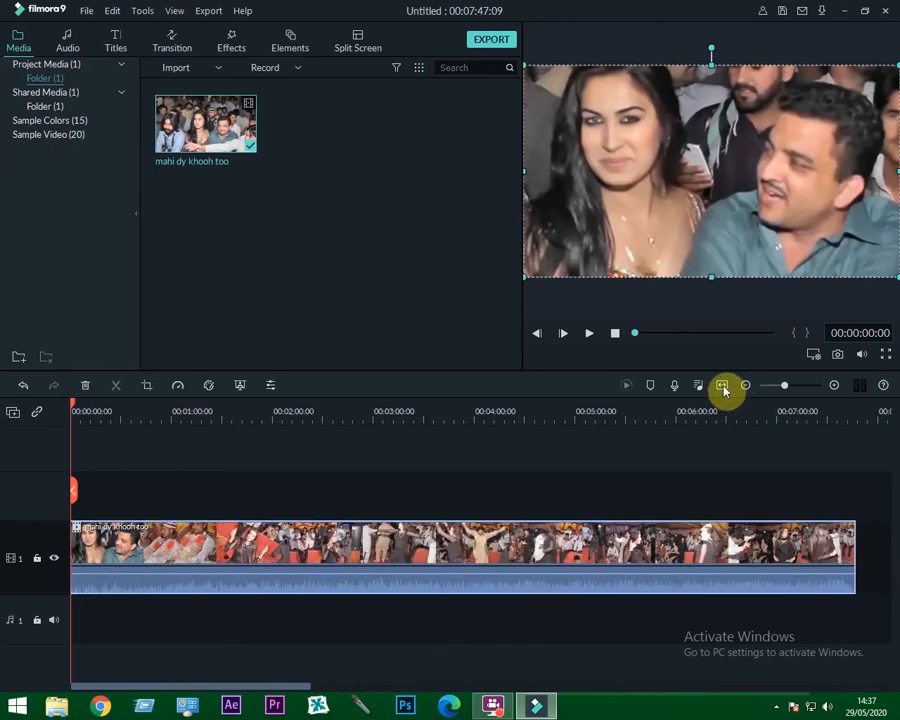
{"action": "left_click", "coordinate": [325, 553]}
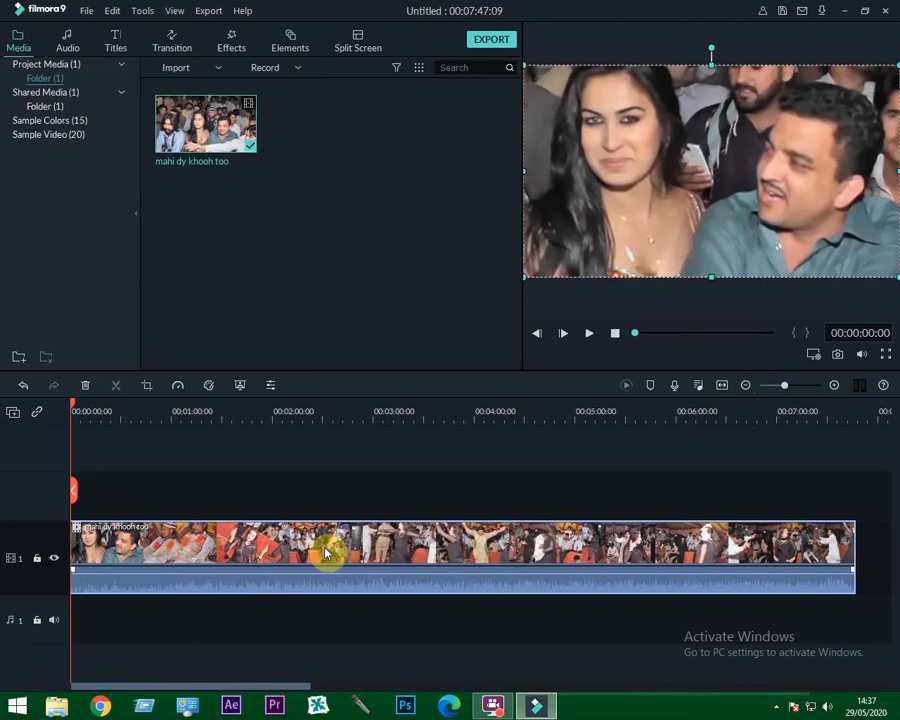
Try Audio Mixer levels of 1.58 dB for Video1 and 3.28 dB for Audio1, check the Stereo and Surround modes, and discard the changes
{"action": "left_click", "coordinate": [699, 386]}
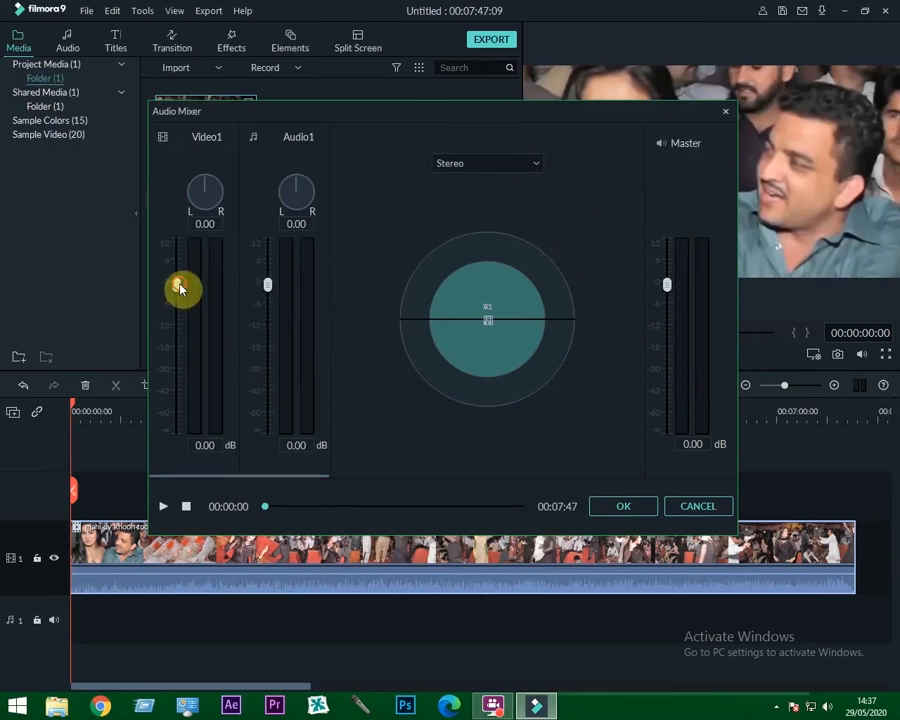
{"action": "mouse_move", "coordinate": [180, 288]}
{"action": "left_mouse_down"}
{"action": "mouse_move", "coordinate": [180, 303]}
{"action": "mouse_move", "coordinate": [179, 292]}
{"action": "left_mouse_up"}
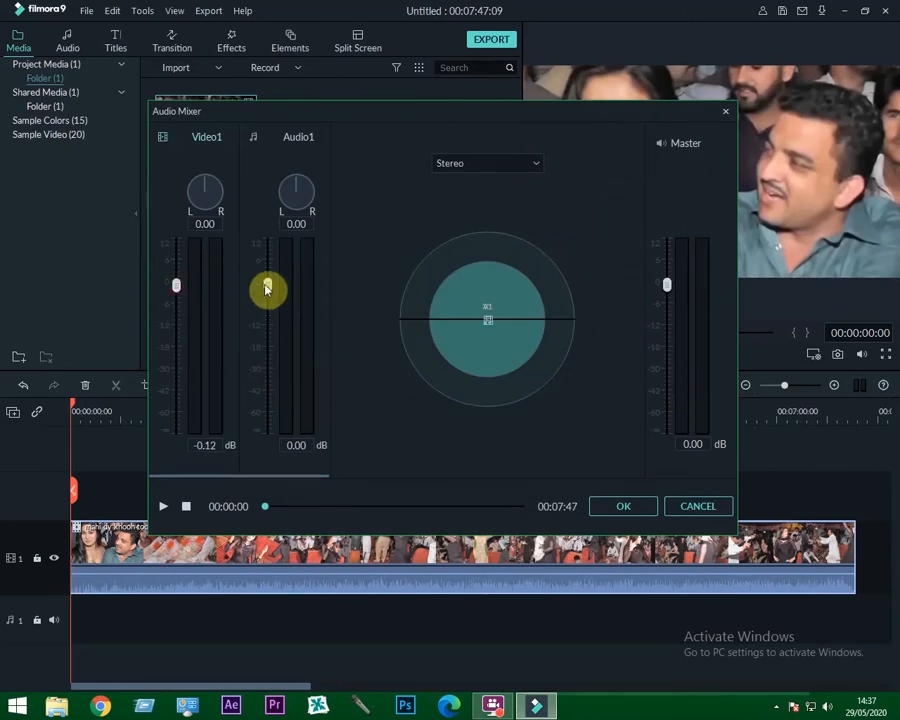
{"action": "left_click_drag", "start_coordinate": [267, 286], "coordinate": [267, 273]}
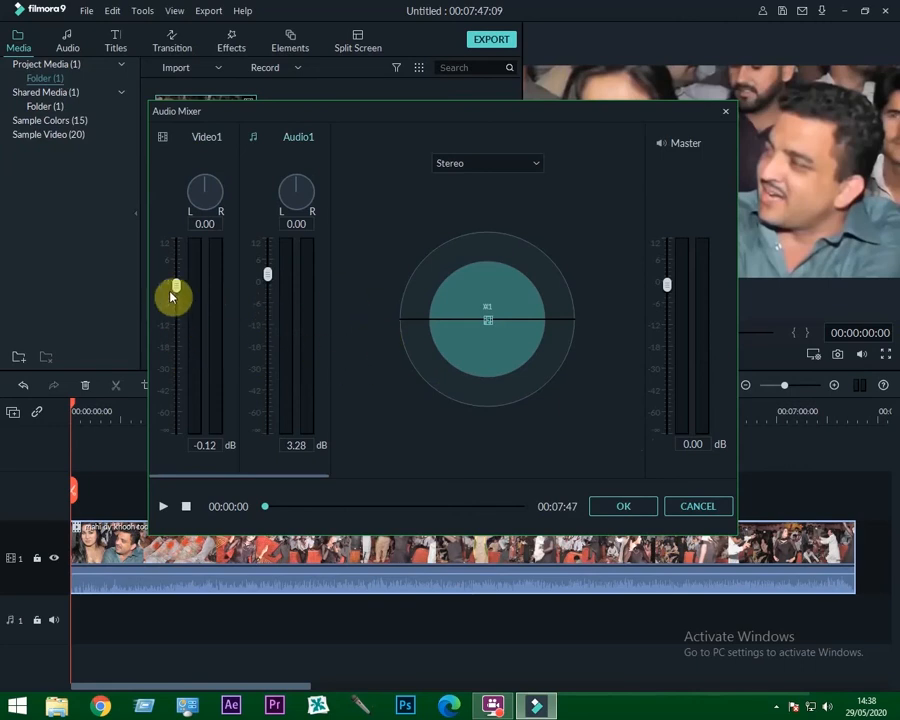
{"action": "mouse_move", "coordinate": [176, 288]}
{"action": "left_mouse_down"}
{"action": "mouse_move", "coordinate": [176, 272]}
{"action": "mouse_move", "coordinate": [176, 280]}
{"action": "left_mouse_up"}
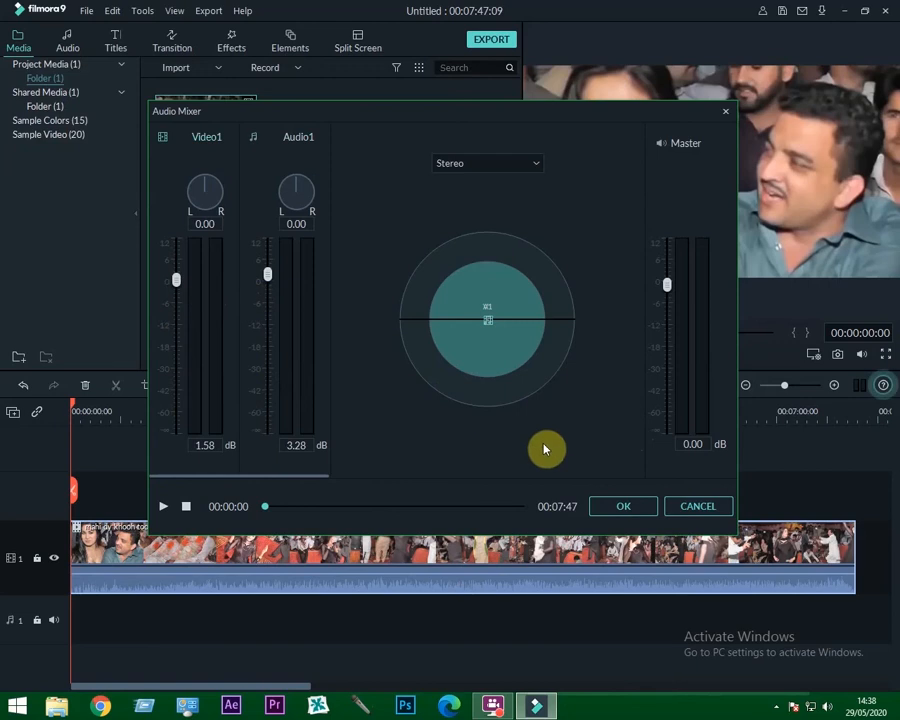
{"action": "left_click", "coordinate": [538, 166]}
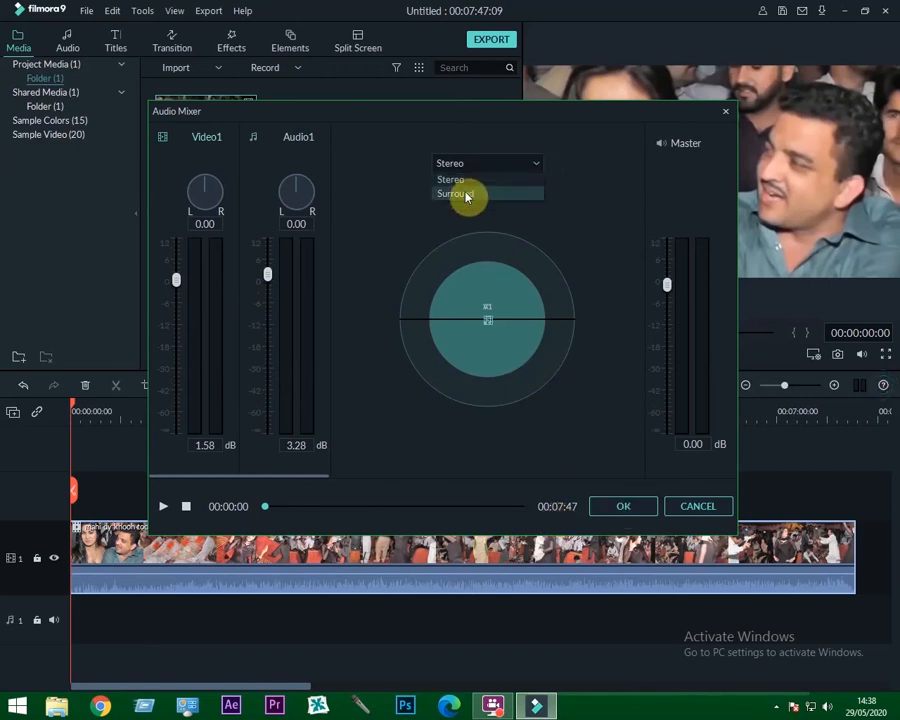
{"action": "left_click", "coordinate": [565, 213]}
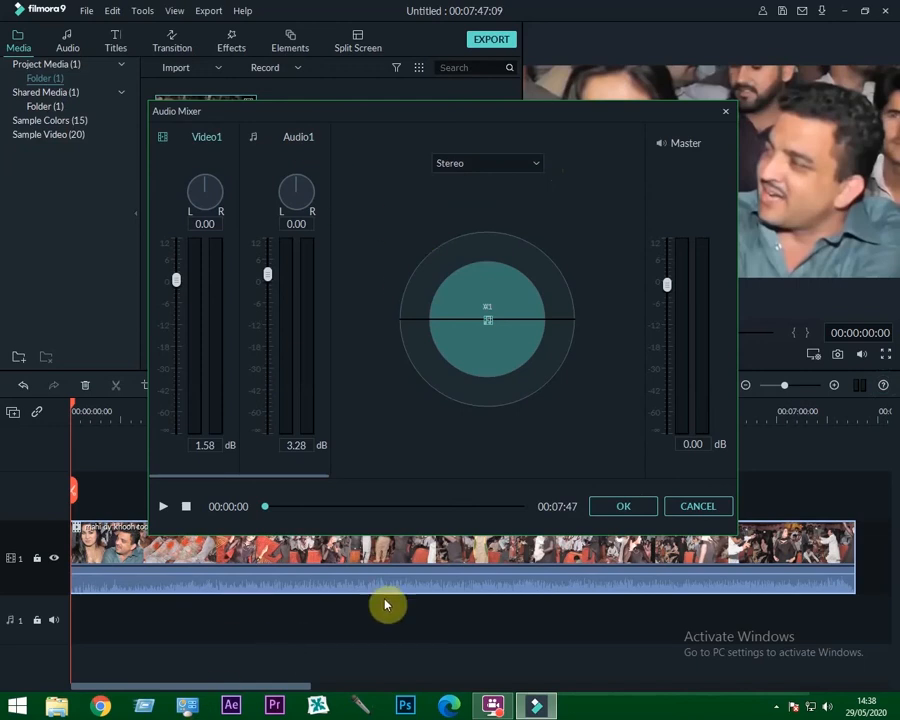
{"action": "left_click", "coordinate": [698, 506]}
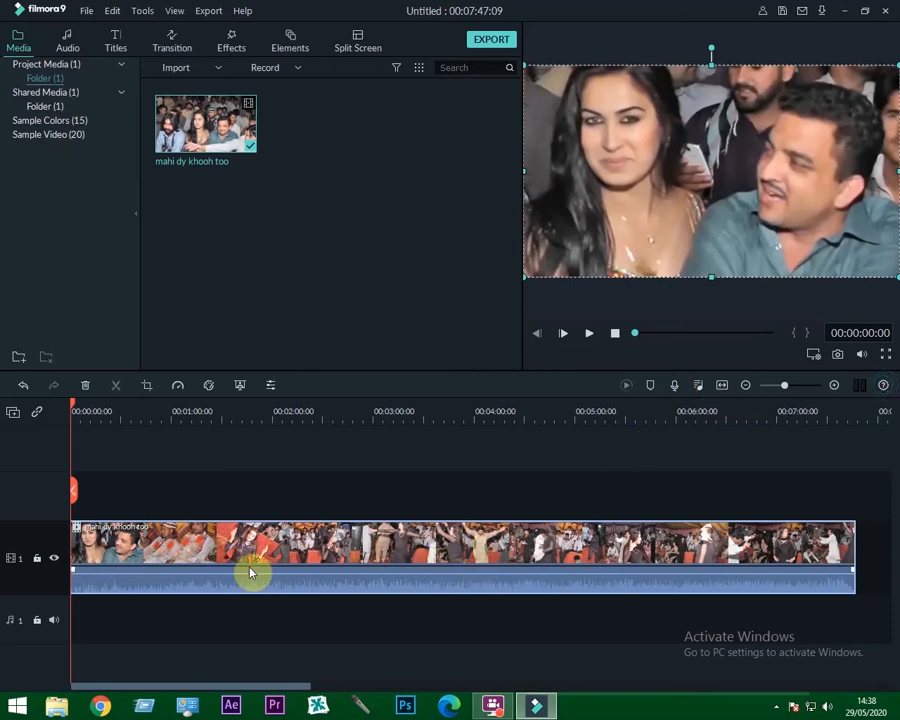
Review the voiceover recording settings and close them without recording
{"action": "left_click", "coordinate": [675, 388]}
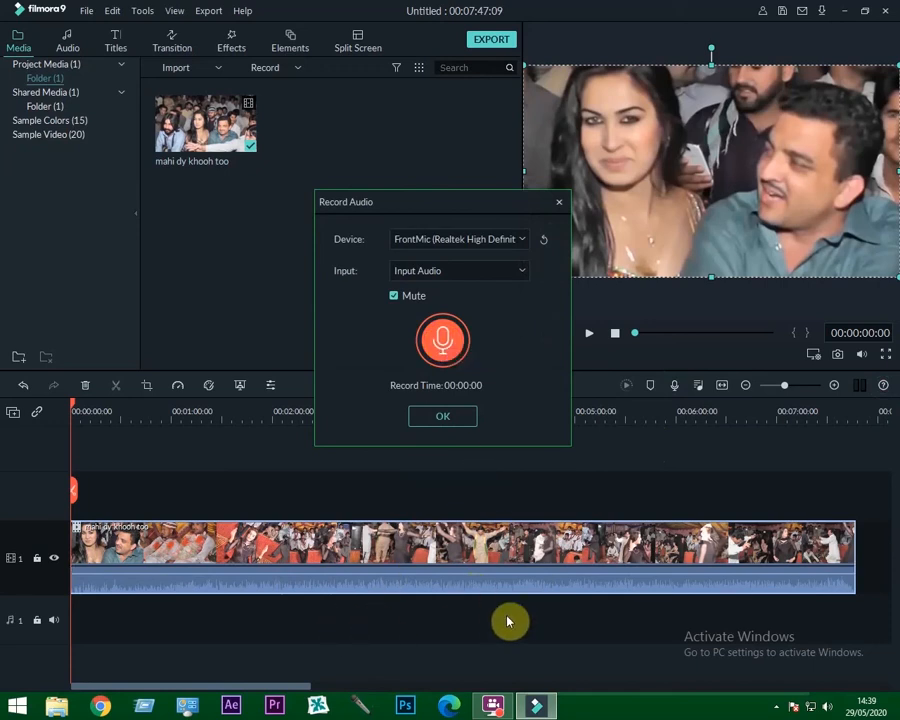
{"action": "left_click", "coordinate": [455, 416]}
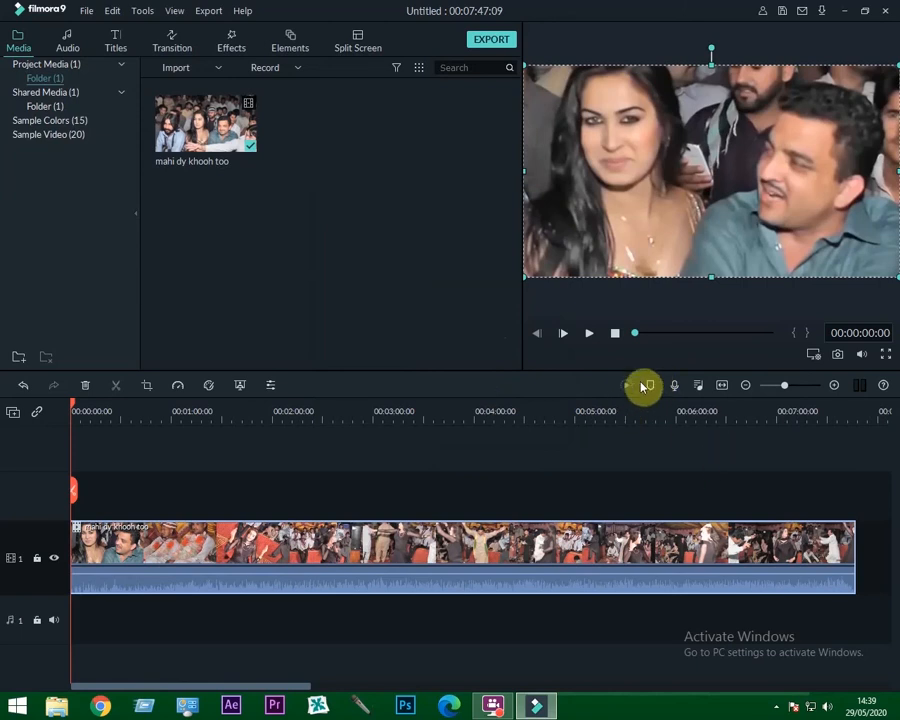
Add a marker to the video clip at 00:01:44:02 and move the playhead to 00:02:11:06
{"action": "left_click_drag", "start_coordinate": [73, 492], "coordinate": [245, 493]}
{"action": "left_click", "coordinate": [243, 535]}
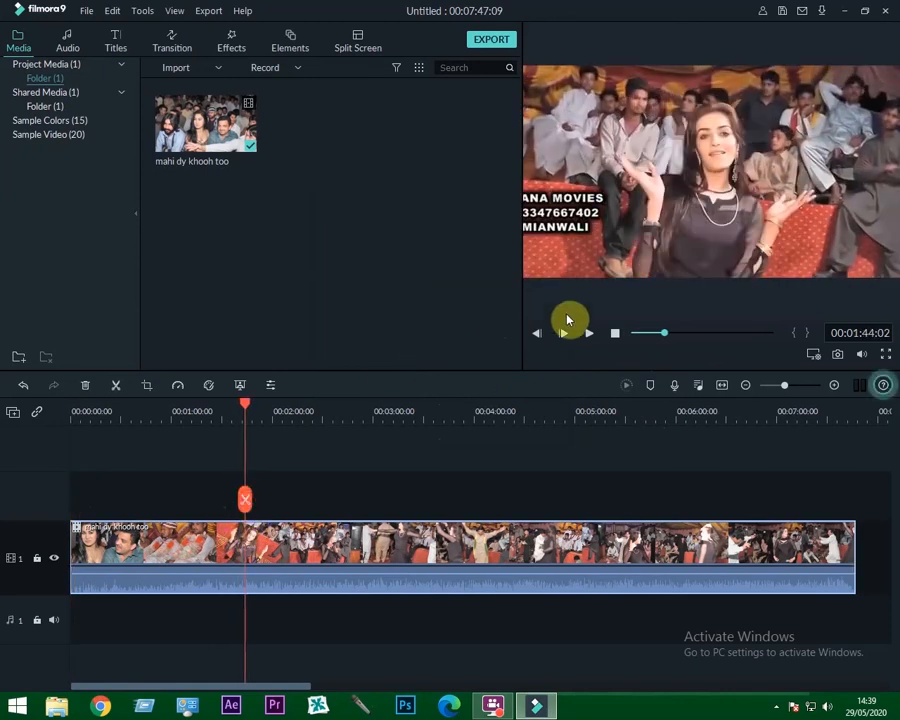
{"action": "left_click", "coordinate": [650, 390]}
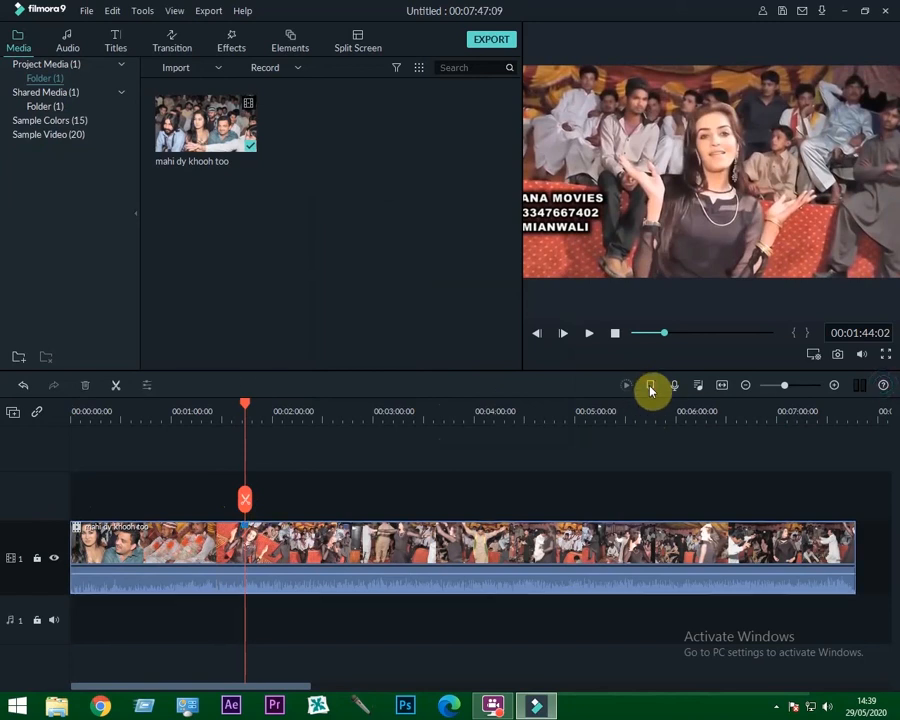
{"action": "left_click", "coordinate": [291, 503]}
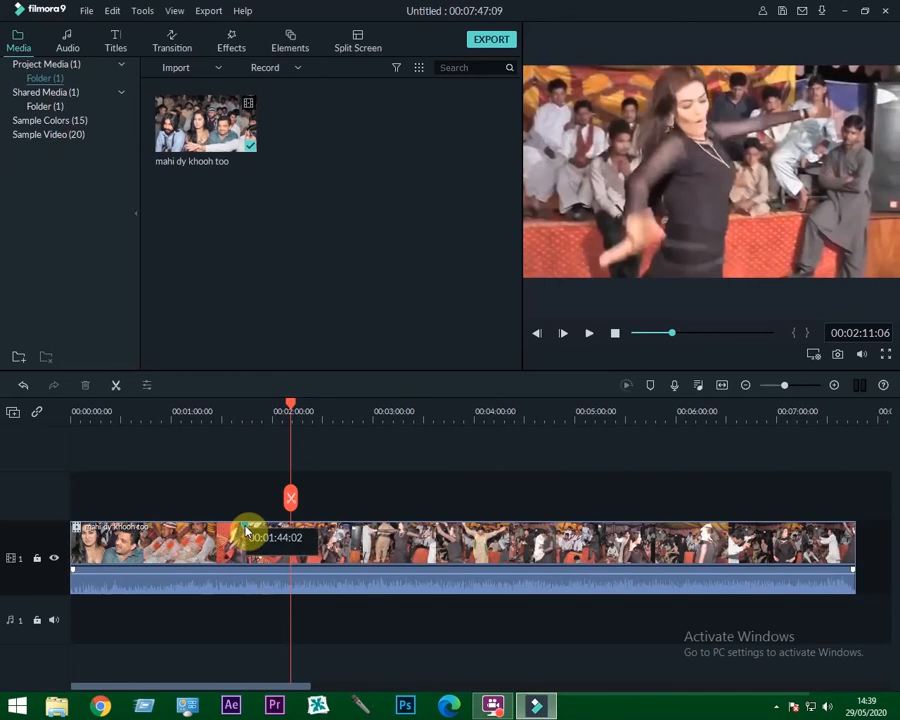
Move the playhead to the clip's marker at 00:01:44:02 and remove that marker
{"action": "left_click", "coordinate": [245, 530]}
{"action": "key", "text": "m"}
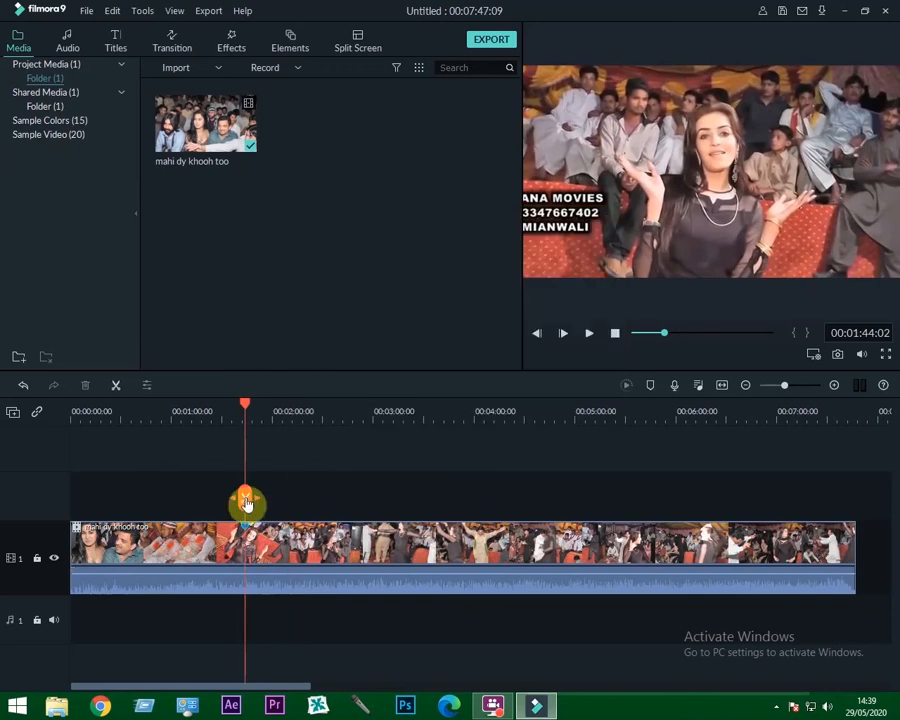
{"action": "left_click", "coordinate": [352, 498]}
{"action": "left_click", "coordinate": [246, 527]}
{"action": "left_click", "coordinate": [293, 544]}
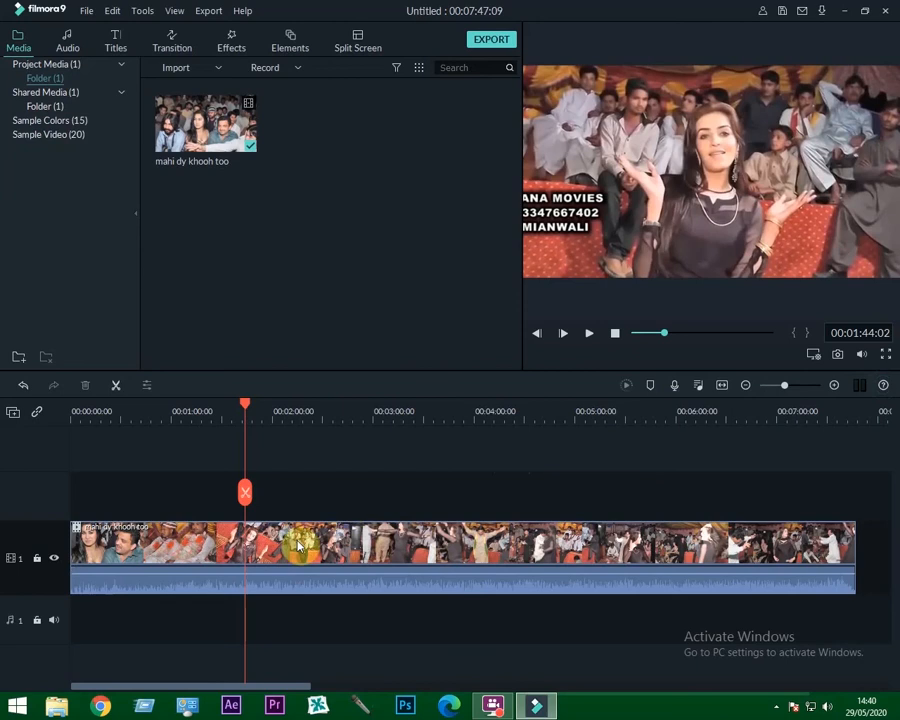
{"action": "left_click", "coordinate": [362, 558]}
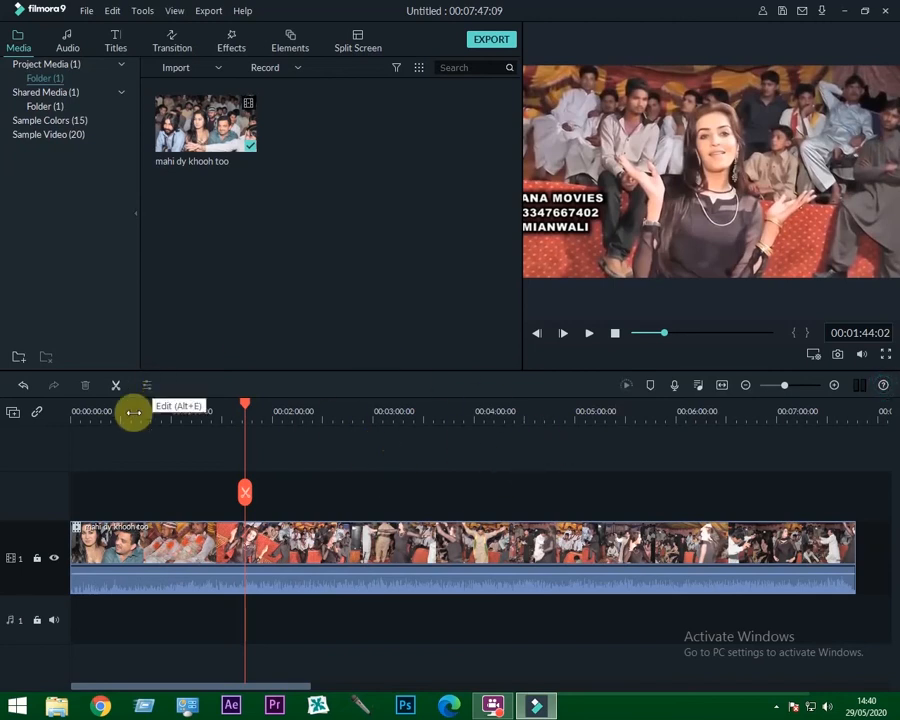
Select the video clip on track 1 and open its full video editing settings
{"action": "left_click", "coordinate": [185, 545]}
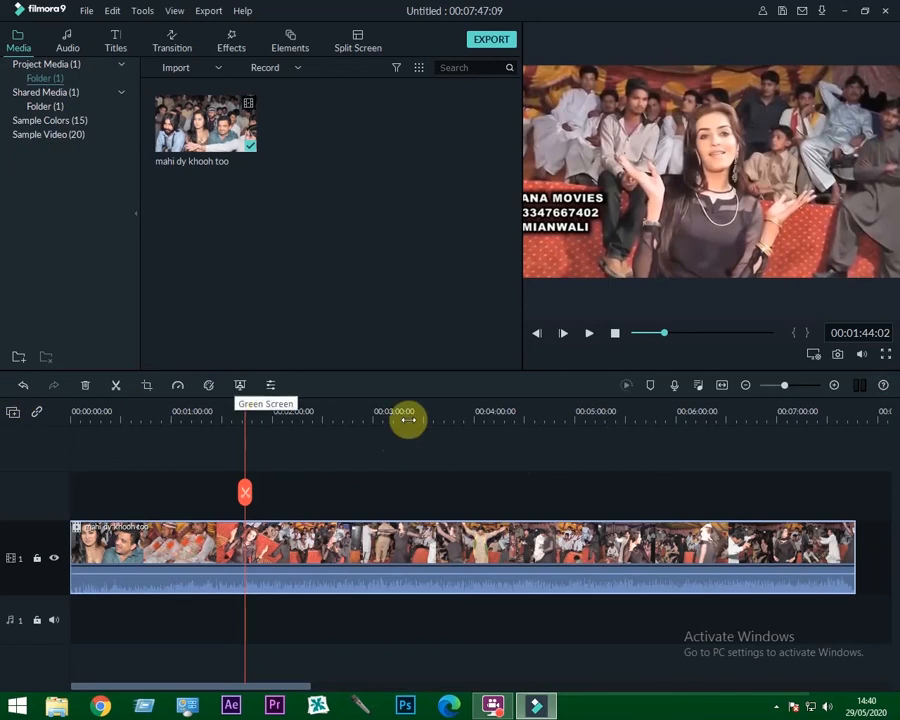
{"action": "left_click", "coordinate": [335, 490]}
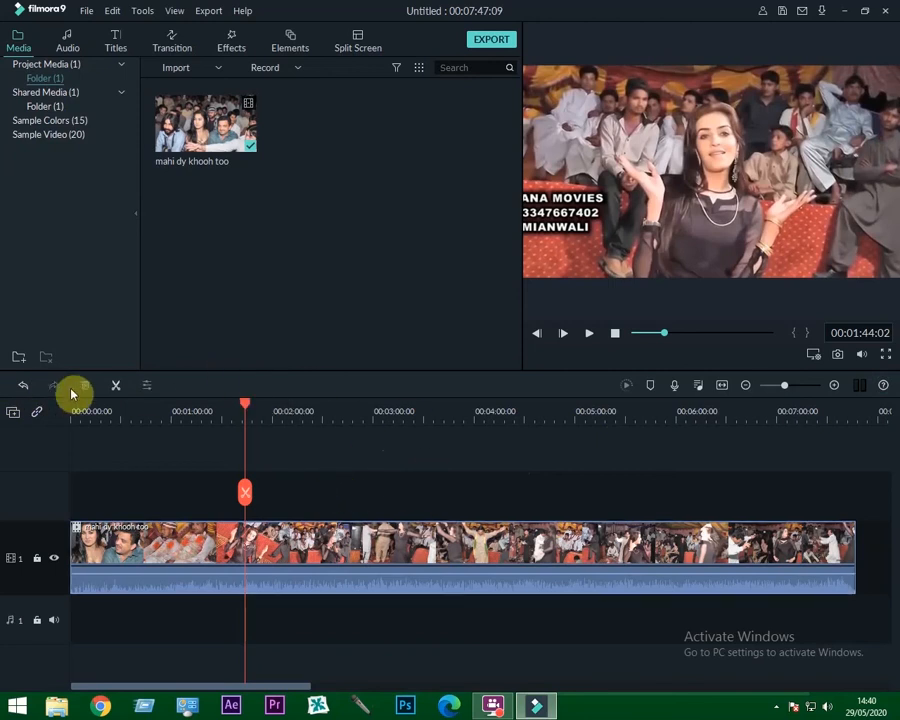
{"action": "left_click", "coordinate": [291, 548]}
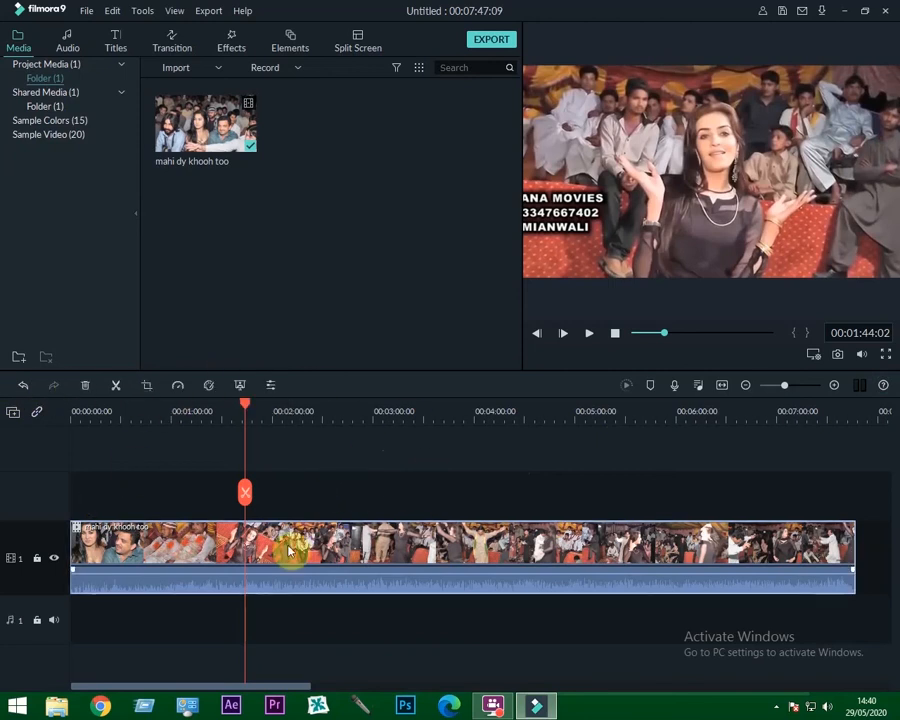
{"action": "left_click", "coordinate": [270, 387]}
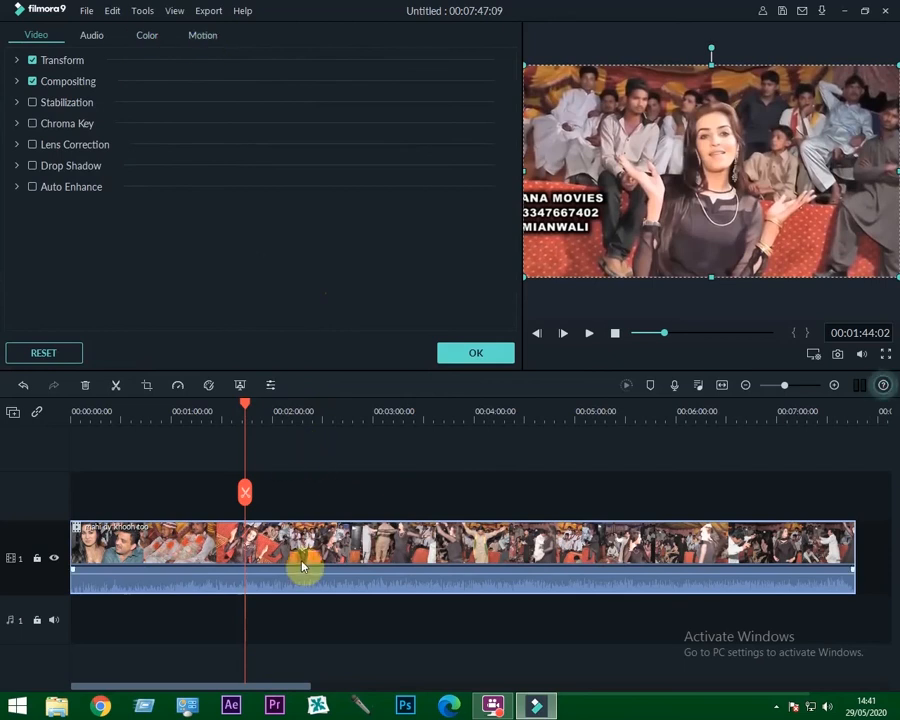
Flip the clip horizontally in its Transform settings, trying the rotation and a vertical flip without keeping them
{"action": "left_click", "coordinate": [17, 62]}
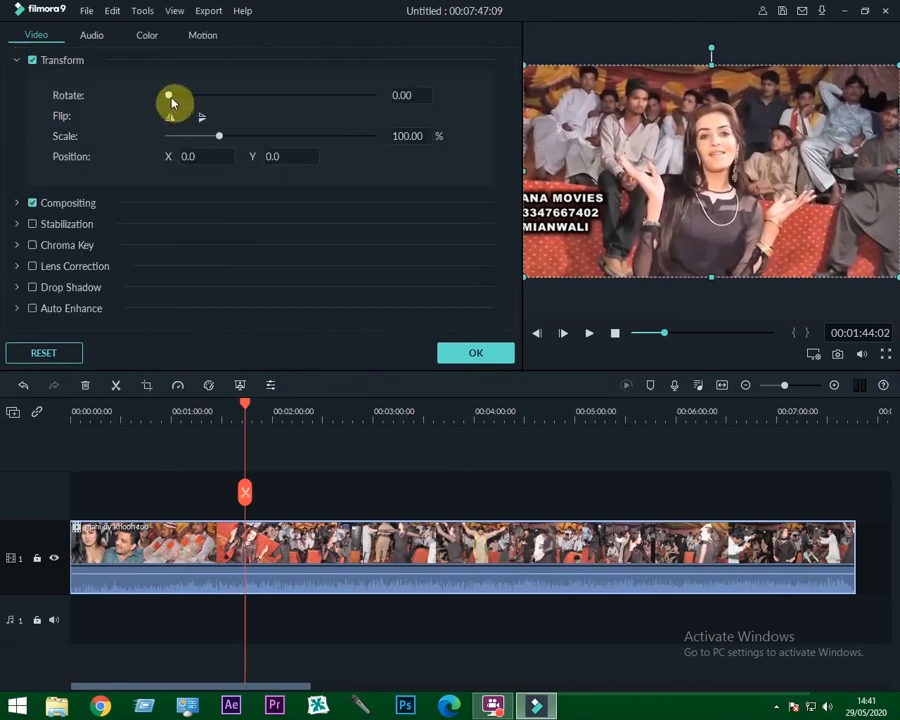
{"action": "left_click_drag", "start_coordinate": [171, 99], "coordinate": [150, 96]}
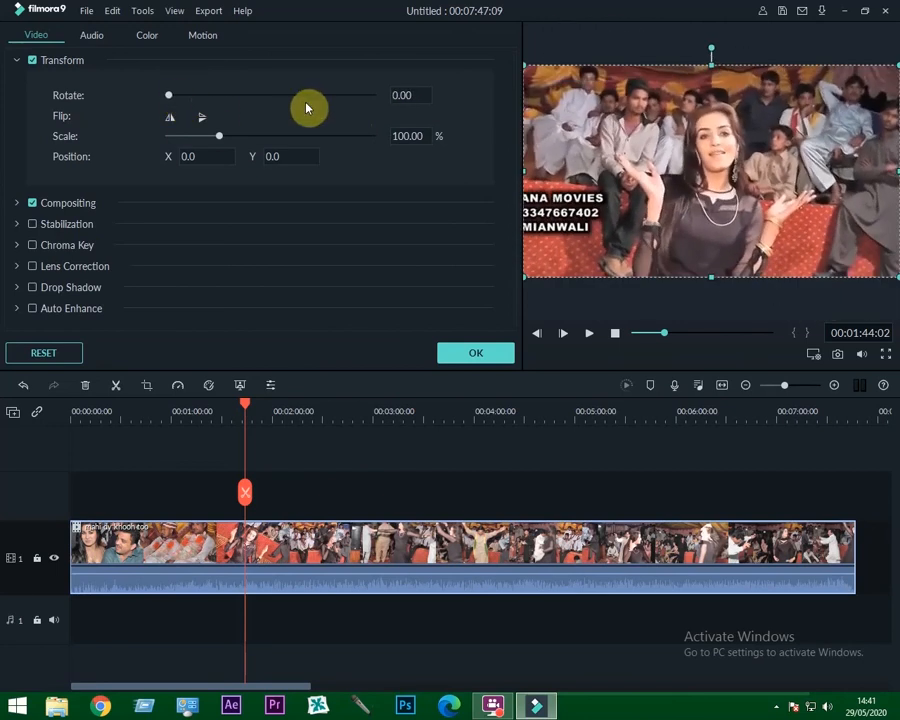
{"action": "left_click", "coordinate": [169, 119]}
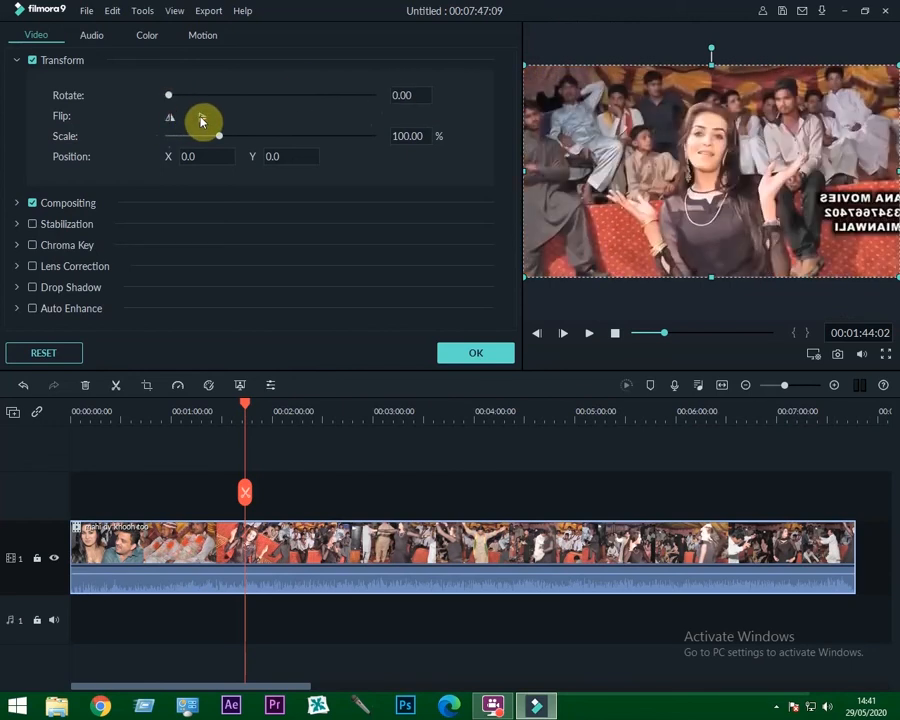
{"action": "left_click", "coordinate": [201, 121]}
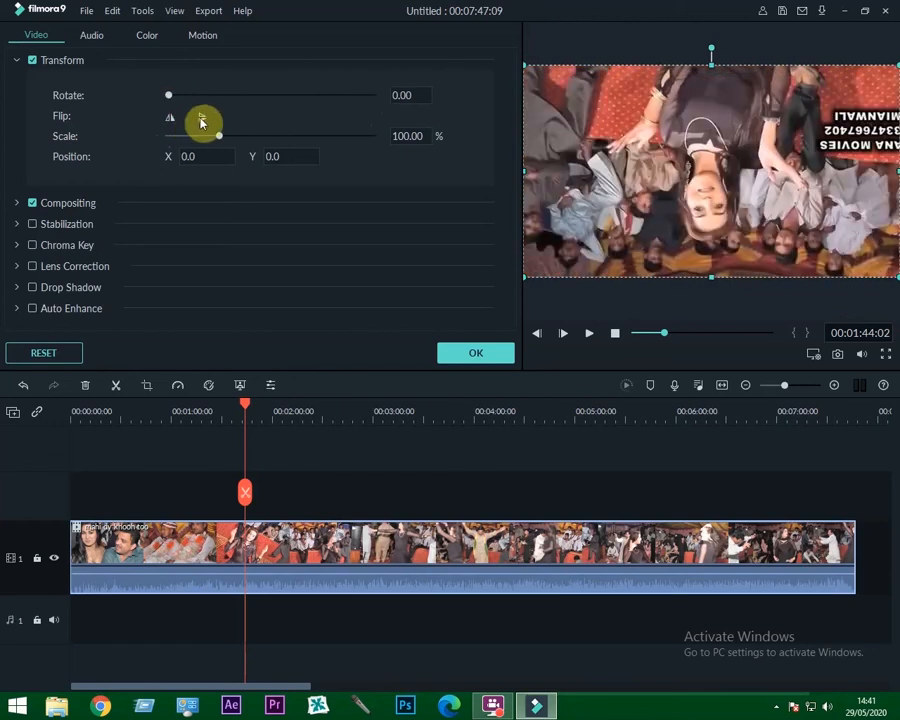
{"action": "left_click", "coordinate": [202, 121]}
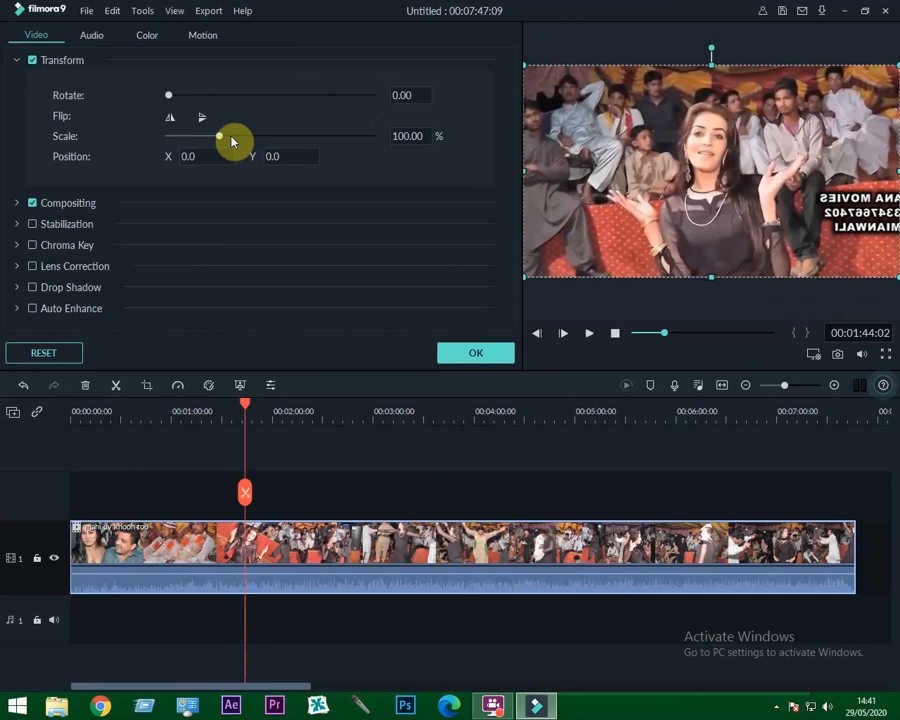
Try a 48.28% scale with the picture moved to X -96.6, Y -35.7, and reset position and scale to default
{"action": "left_click_drag", "start_coordinate": [221, 140], "coordinate": [192, 136]}
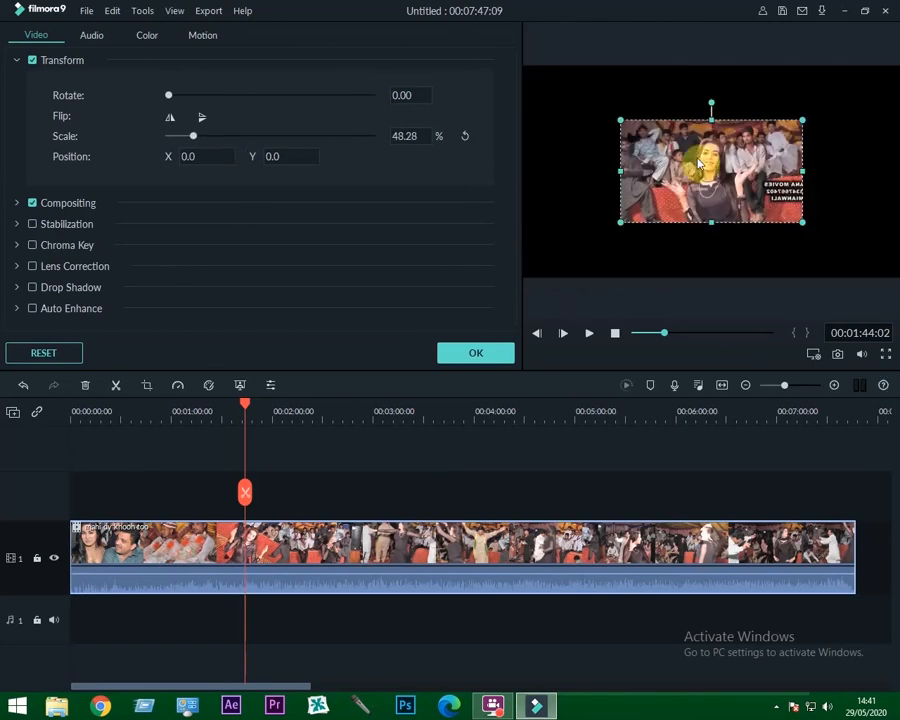
{"action": "left_click_drag", "start_coordinate": [705, 146], "coordinate": [619, 114]}
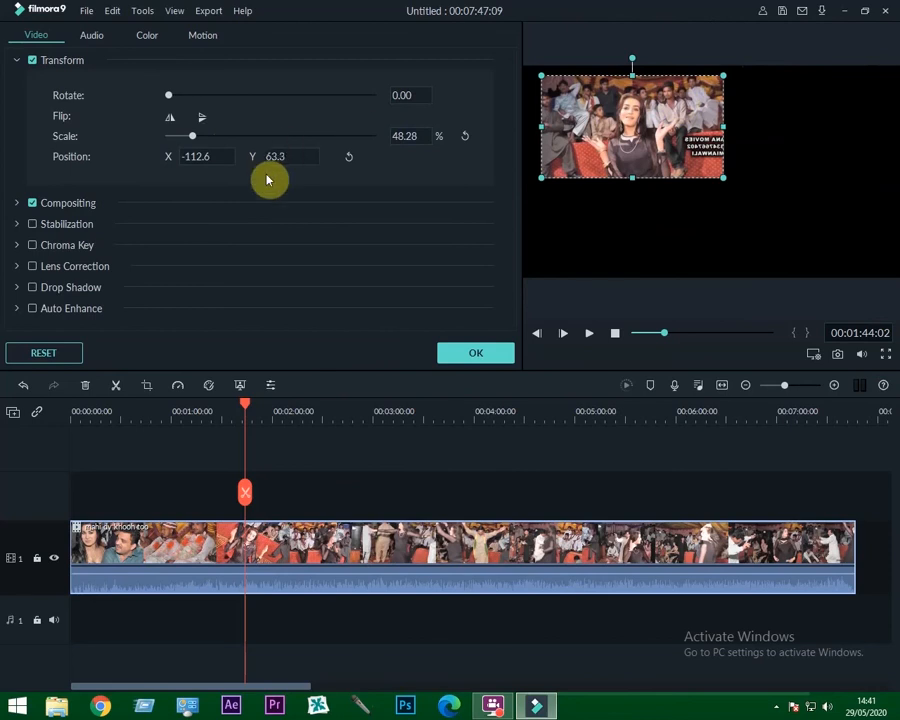
{"action": "left_click_drag", "start_coordinate": [279, 157], "coordinate": [289, 157]}
{"action": "left_click_drag", "start_coordinate": [497, 342], "coordinate": [466, 340]}
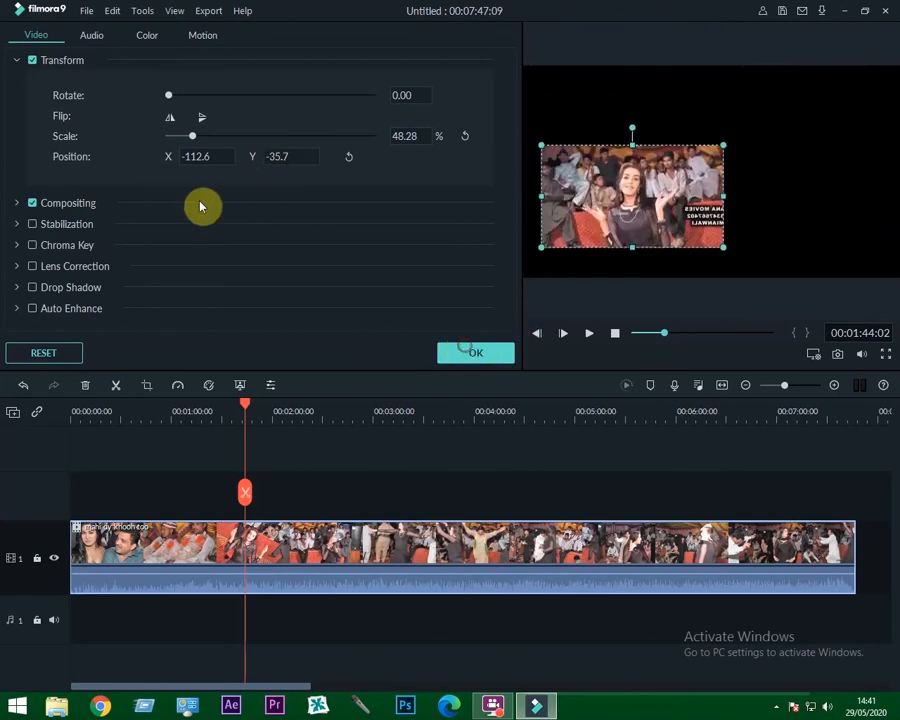
{"action": "left_click_drag", "start_coordinate": [193, 155], "coordinate": [454, 350]}
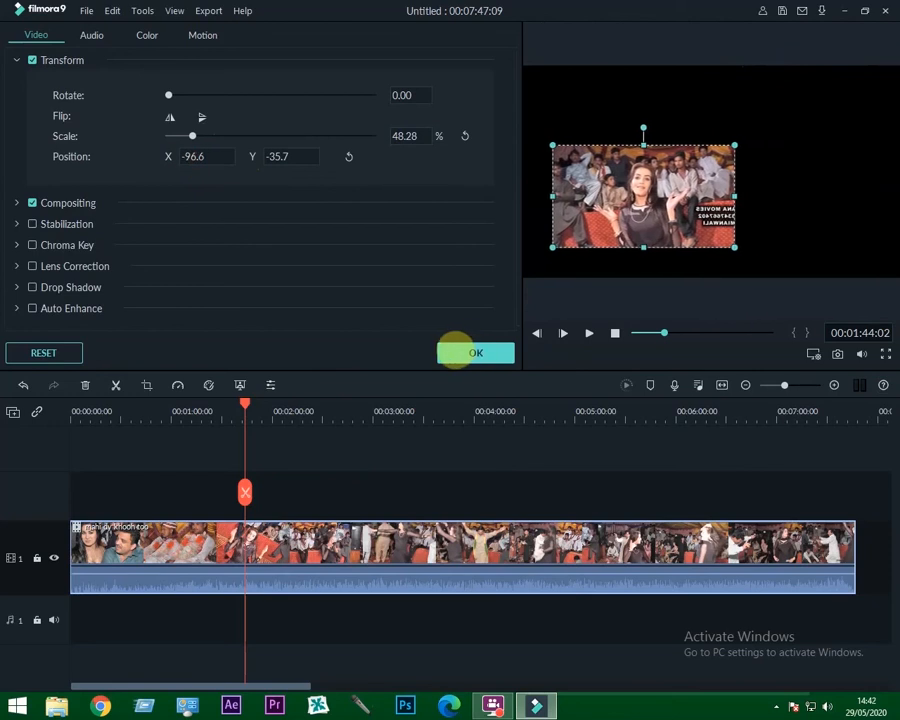
{"action": "left_click", "coordinate": [347, 158]}
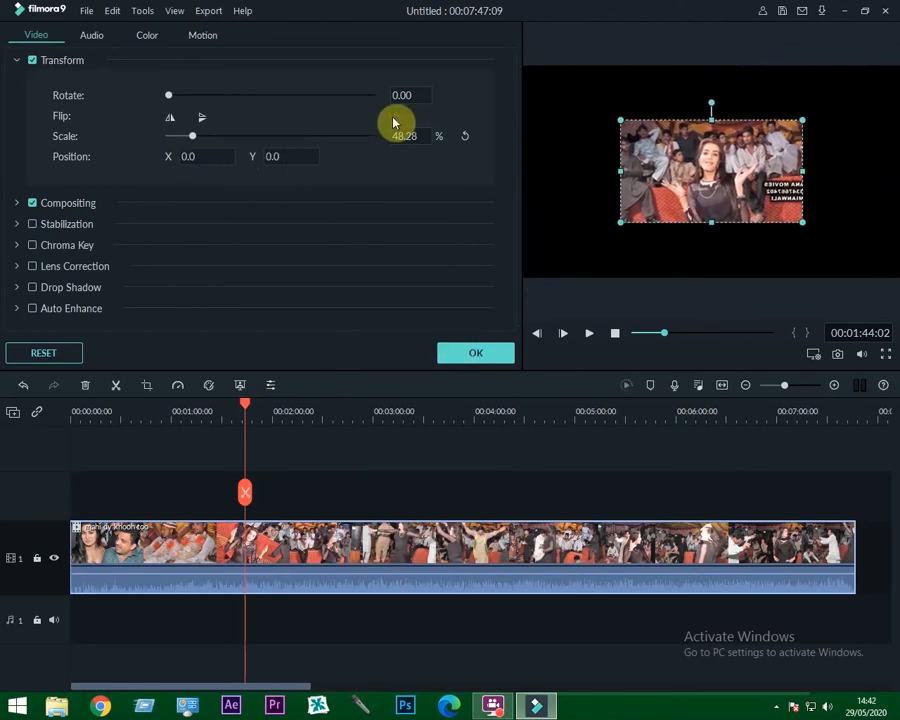
{"action": "left_click", "coordinate": [464, 136]}
Examine the clip's Compositing settings, including opacity and the blending mode options, keeping Normal at 100%
{"action": "left_click", "coordinate": [180, 62]}
{"action": "left_click", "coordinate": [18, 84]}
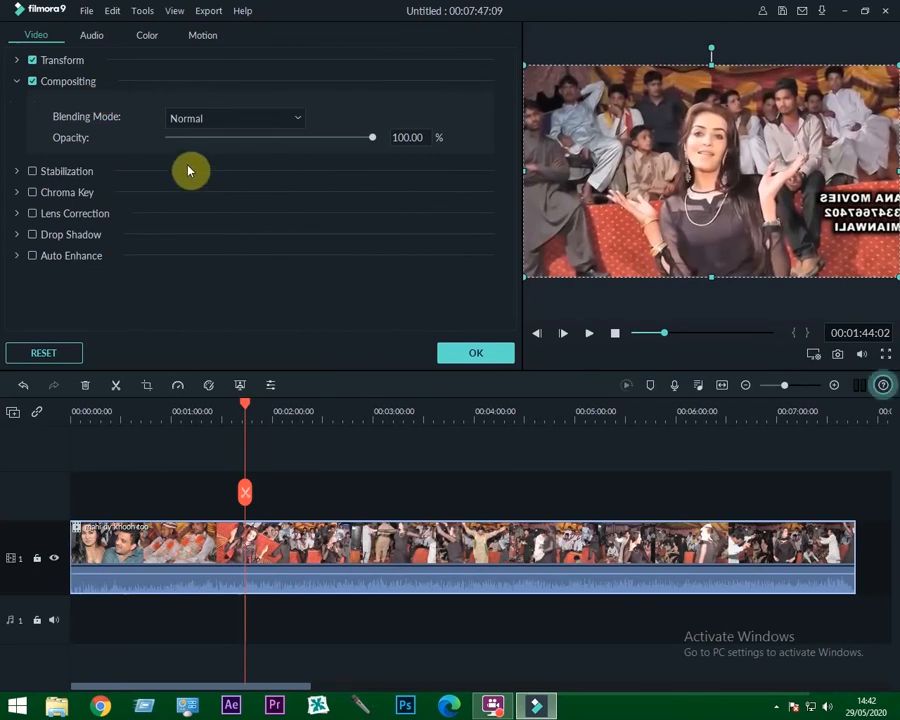
{"action": "mouse_move", "coordinate": [360, 142]}
{"action": "left_mouse_down"}
{"action": "mouse_move", "coordinate": [251, 150]}
{"action": "mouse_move", "coordinate": [374, 139]}
{"action": "left_mouse_up"}
{"action": "left_click", "coordinate": [298, 120]}
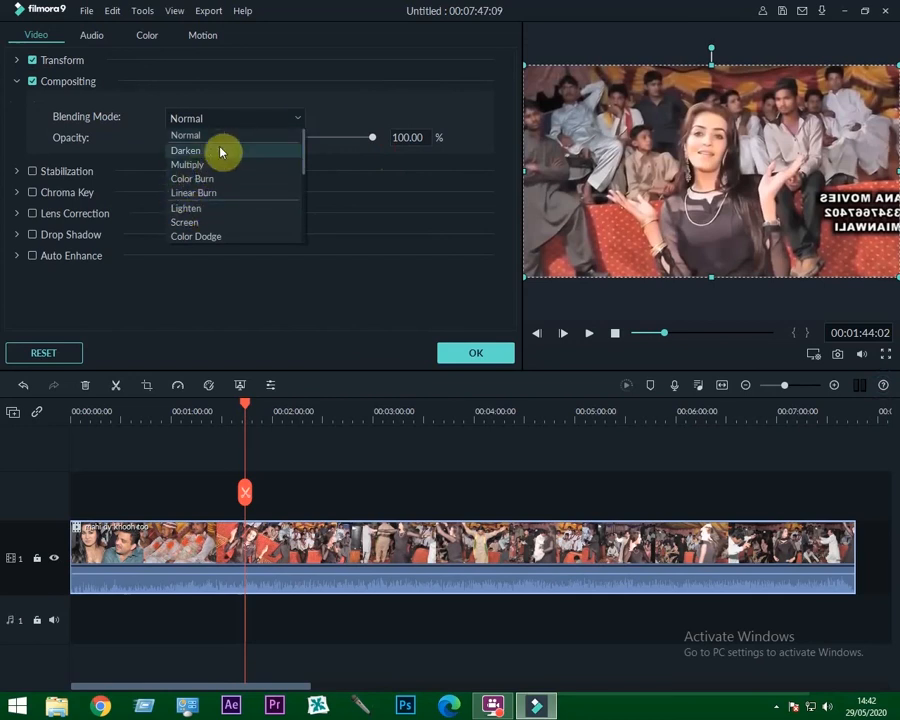
{"action": "mouse_move", "coordinate": [306, 160]}
{"action": "left_mouse_down"}
{"action": "mouse_move", "coordinate": [301, 231]}
{"action": "mouse_move", "coordinate": [303, 154]}
{"action": "left_mouse_up"}
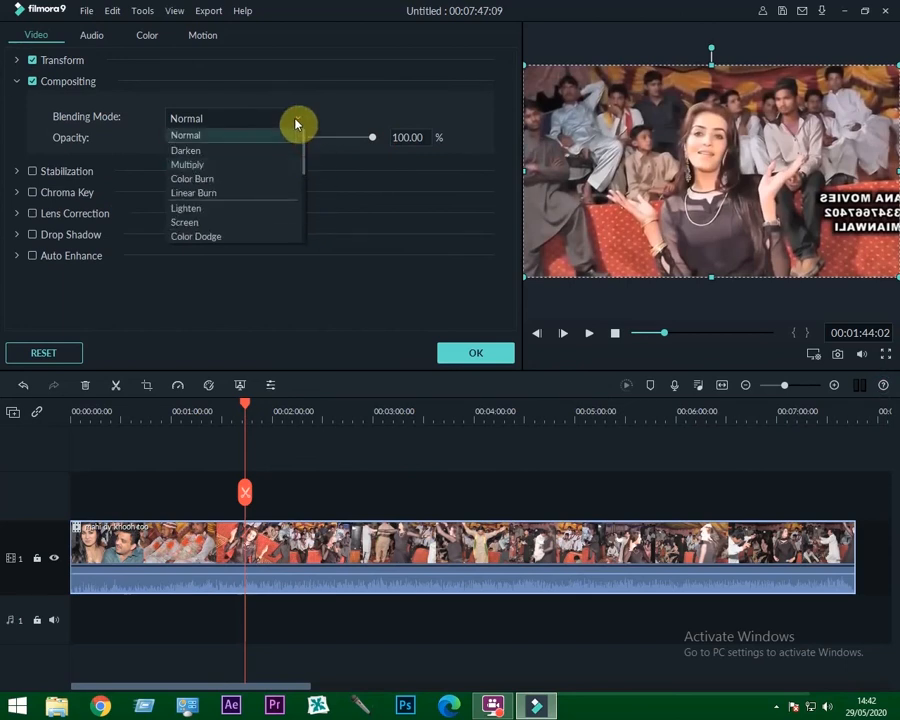
{"action": "left_click", "coordinate": [296, 120]}
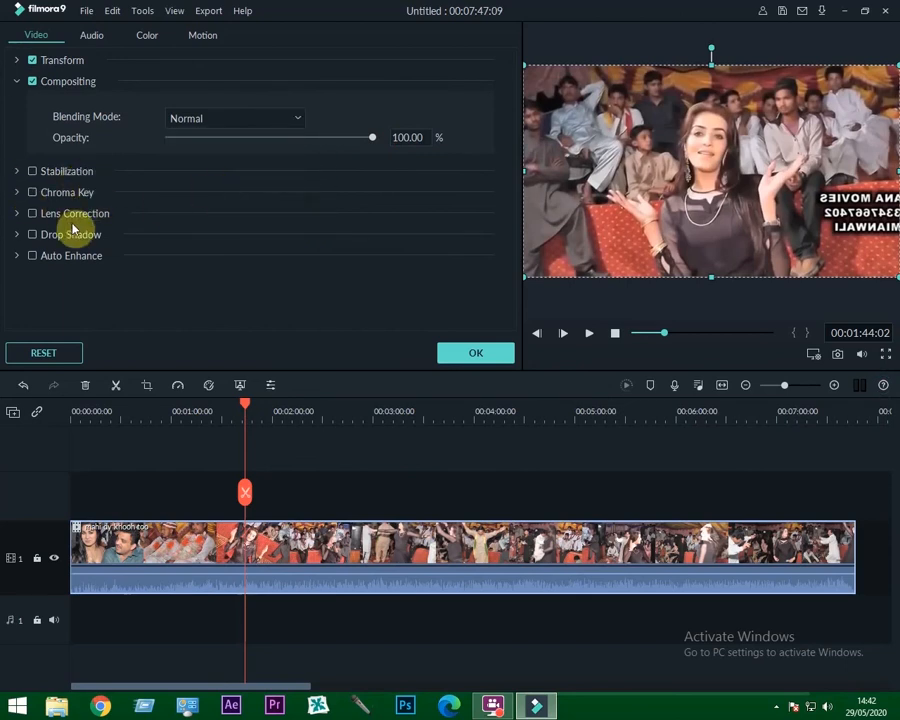
Try Auto Enhance at amount 50 and a Drop Shadow on the clip, switching each off again
{"action": "left_click", "coordinate": [32, 257]}
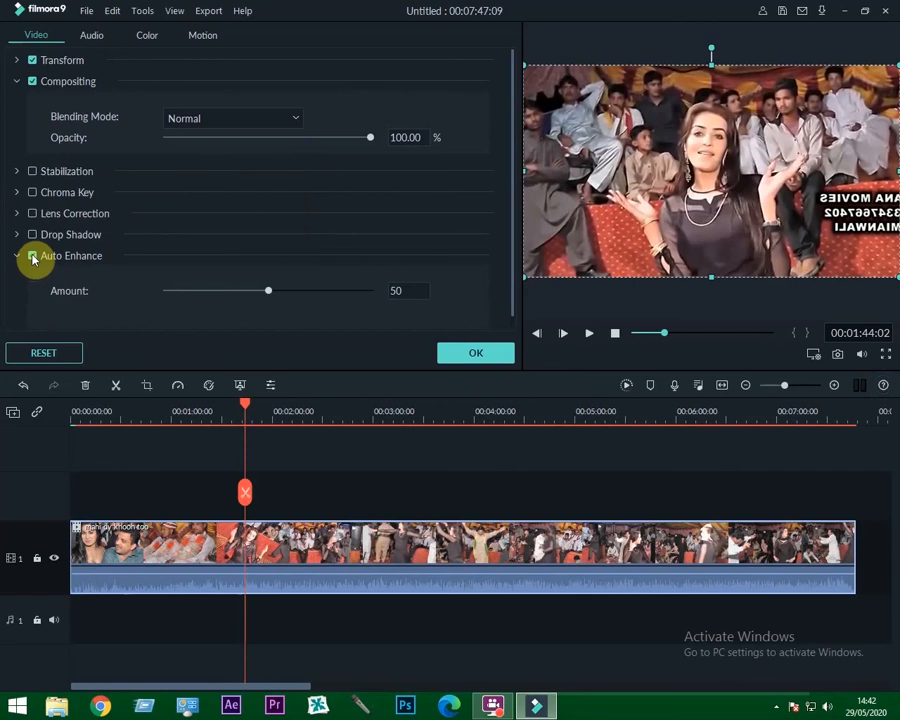
{"action": "left_click", "coordinate": [33, 258]}
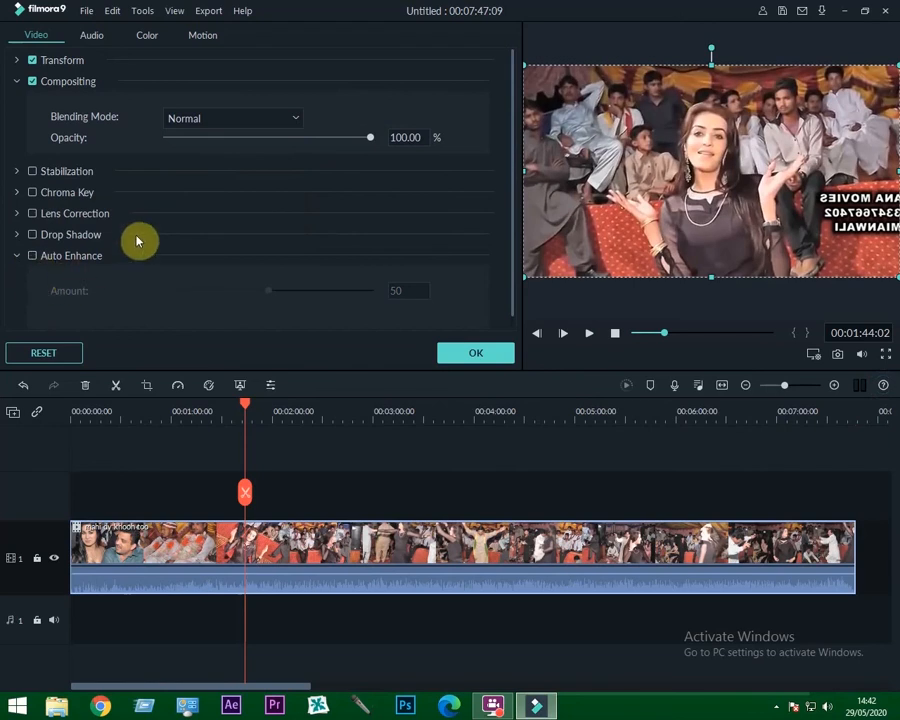
{"action": "left_click", "coordinate": [33, 236]}
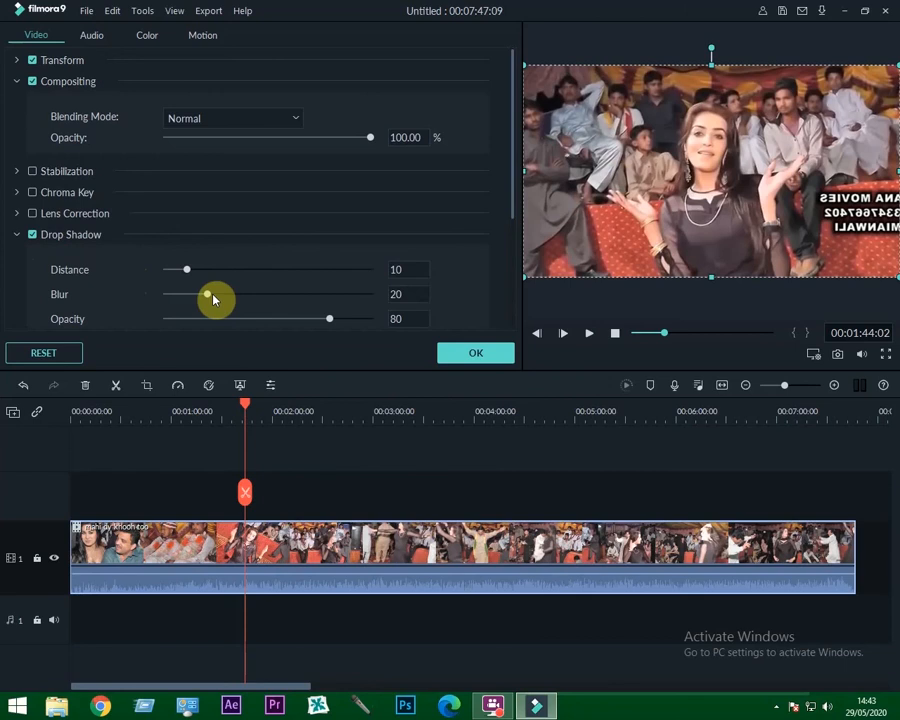
{"action": "left_click", "coordinate": [16, 234]}
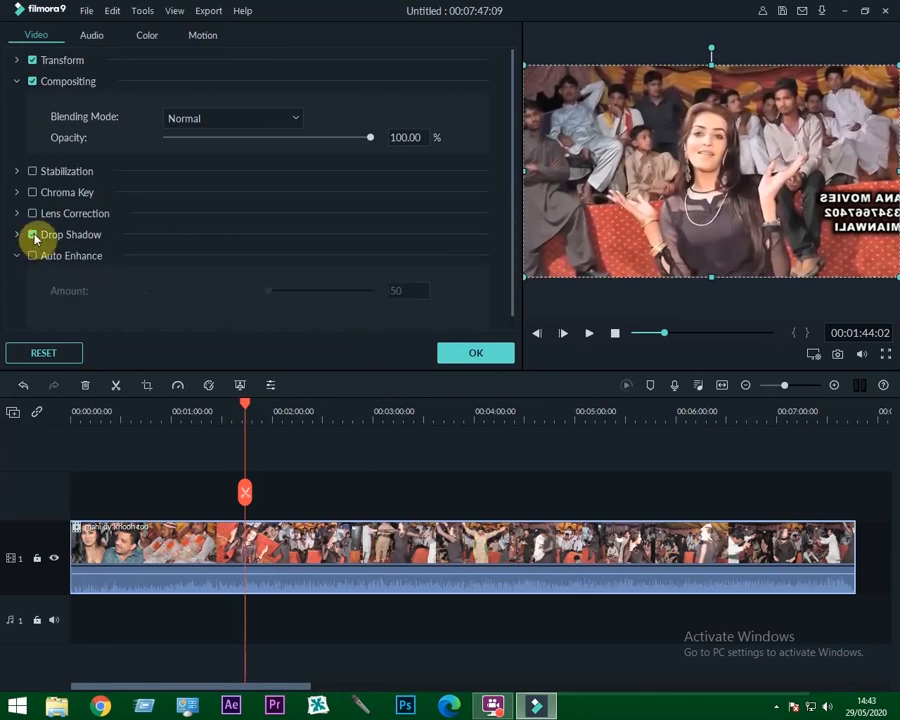
{"action": "left_click", "coordinate": [33, 235]}
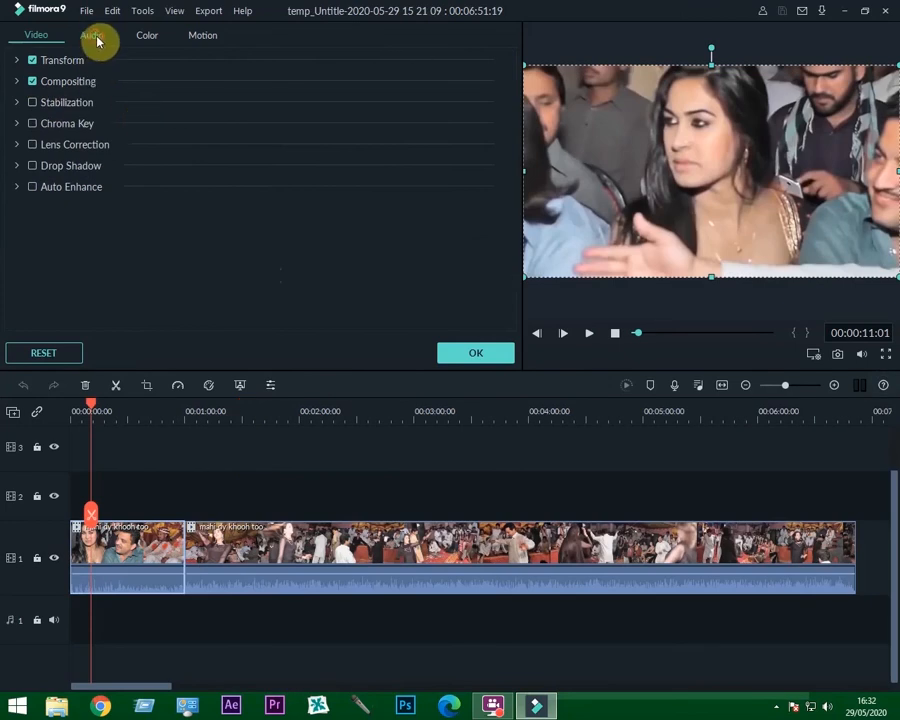
Add an audio fade-out to the first clip, moving the playhead to 00:00:23:05 and discarding a trial fade-in
{"action": "left_click", "coordinate": [93, 38]}
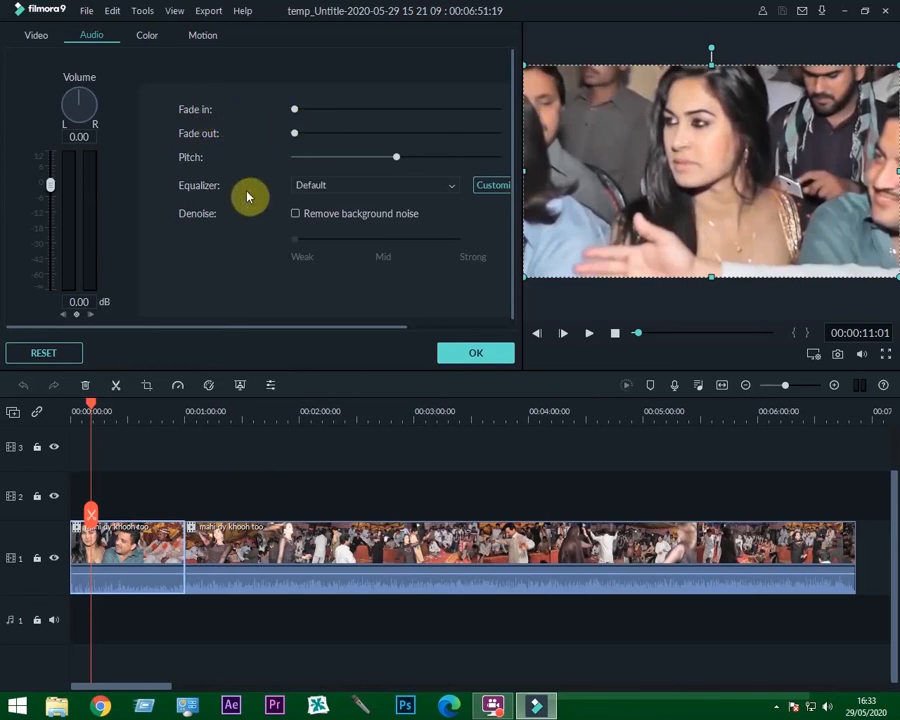
{"action": "left_click_drag", "start_coordinate": [93, 518], "coordinate": [116, 518]}
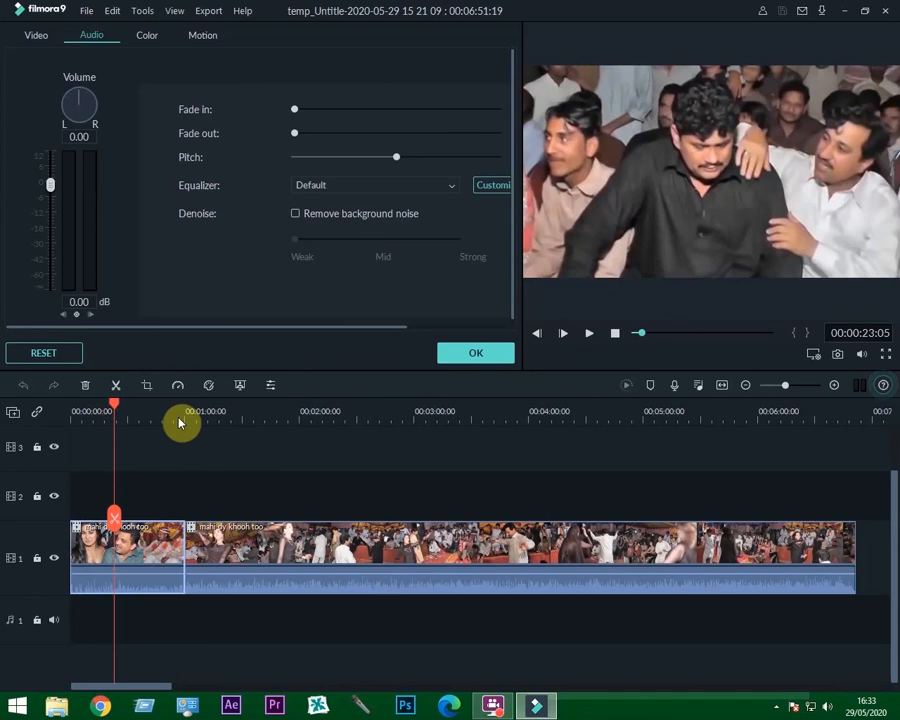
{"action": "left_click_drag", "start_coordinate": [295, 110], "coordinate": [344, 116]}
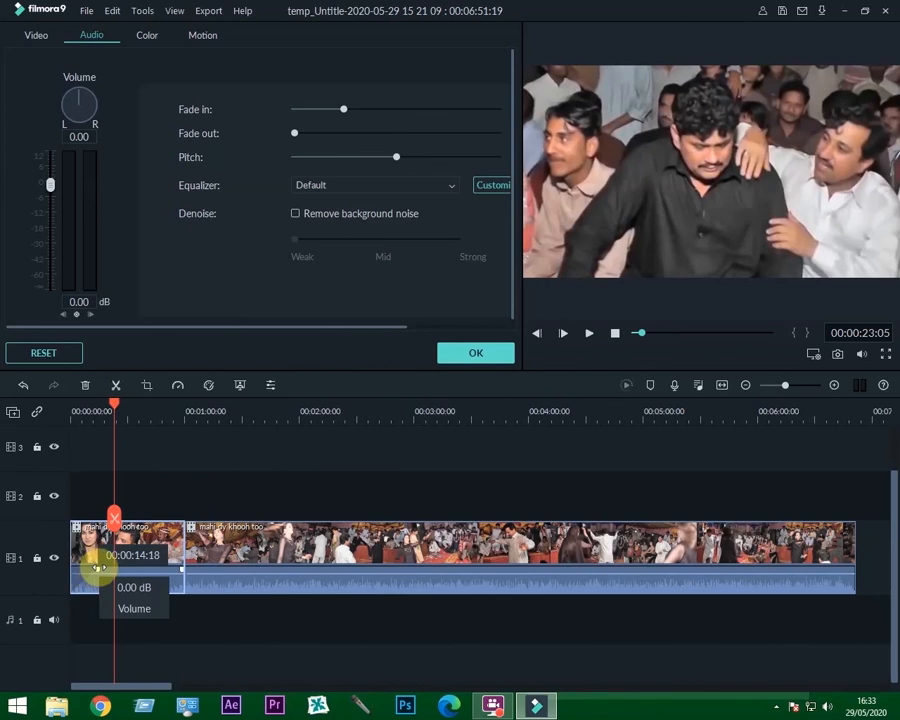
{"action": "left_click_drag", "start_coordinate": [343, 109], "coordinate": [289, 113]}
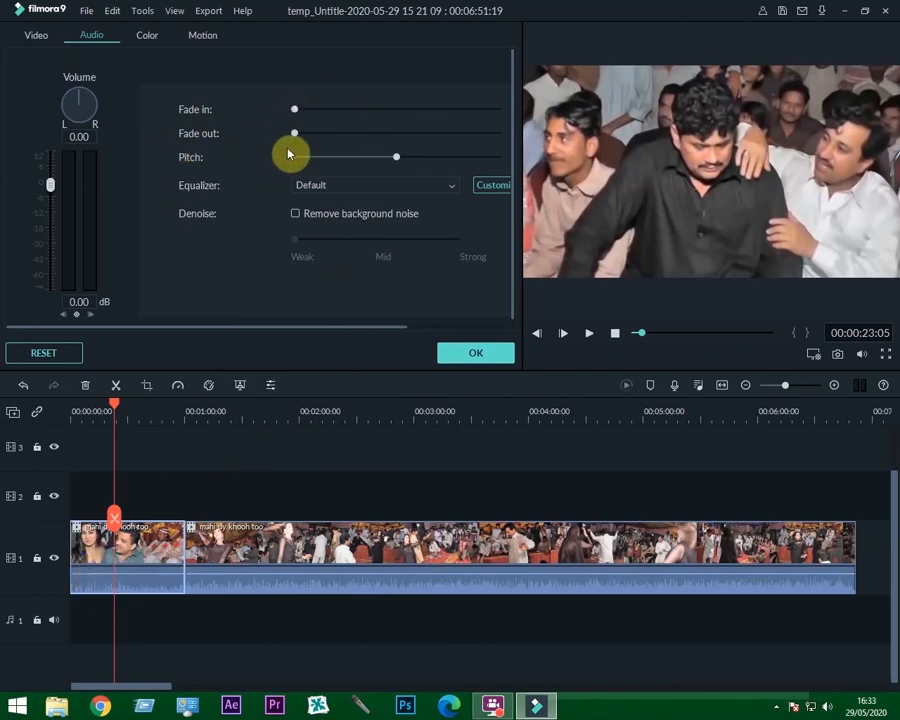
{"action": "left_click_drag", "start_coordinate": [302, 134], "coordinate": [326, 136]}
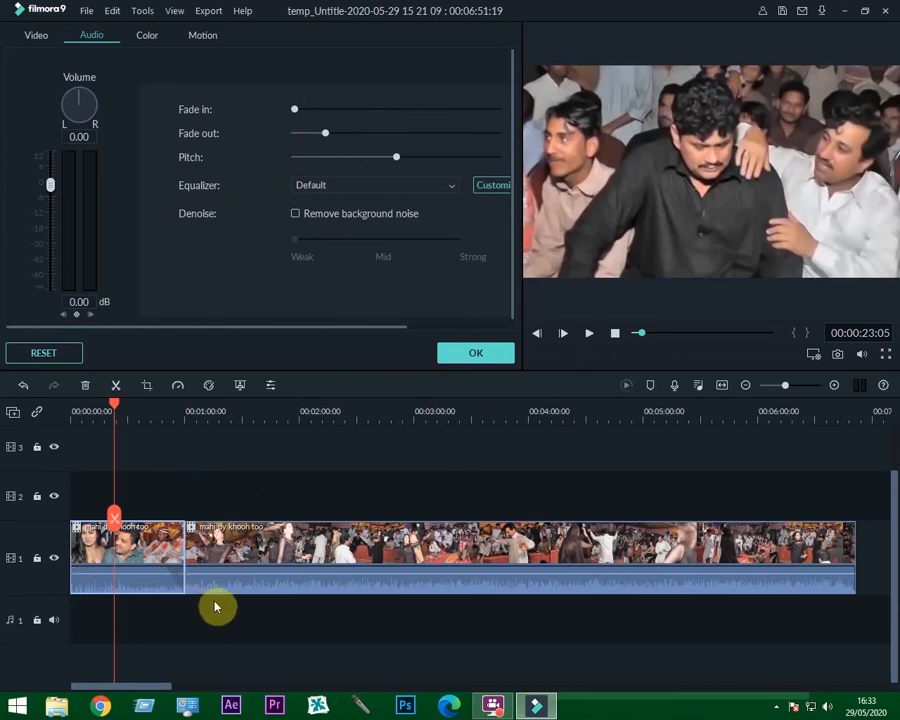
Select the second clip and examine its audio fade-in, equalizer presets and Remove background noise option, keeping the default settings
{"action": "left_click", "coordinate": [220, 552]}
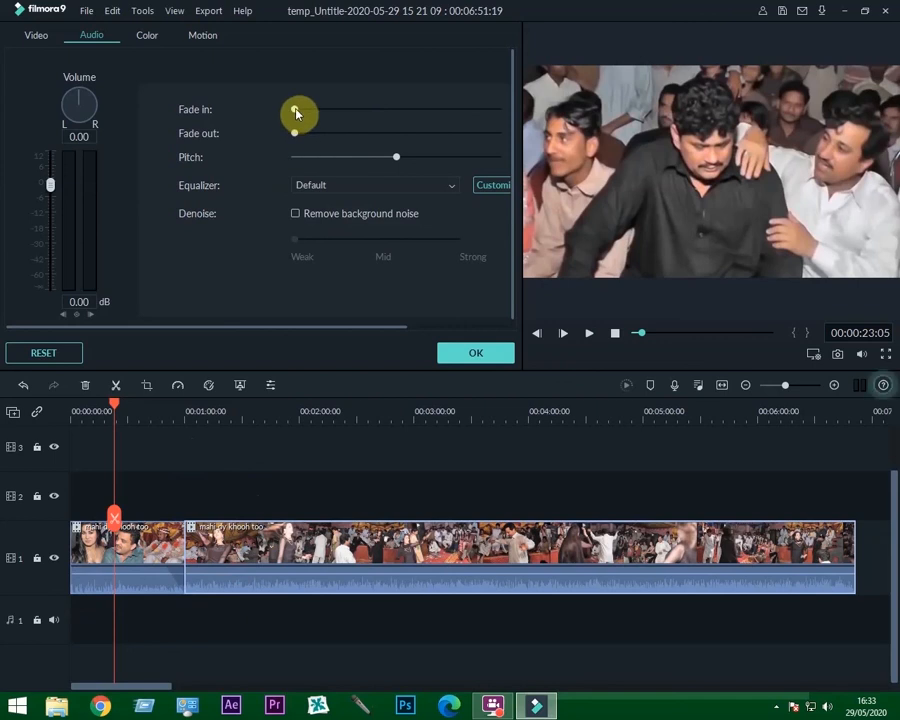
{"action": "left_click_drag", "start_coordinate": [296, 113], "coordinate": [306, 113]}
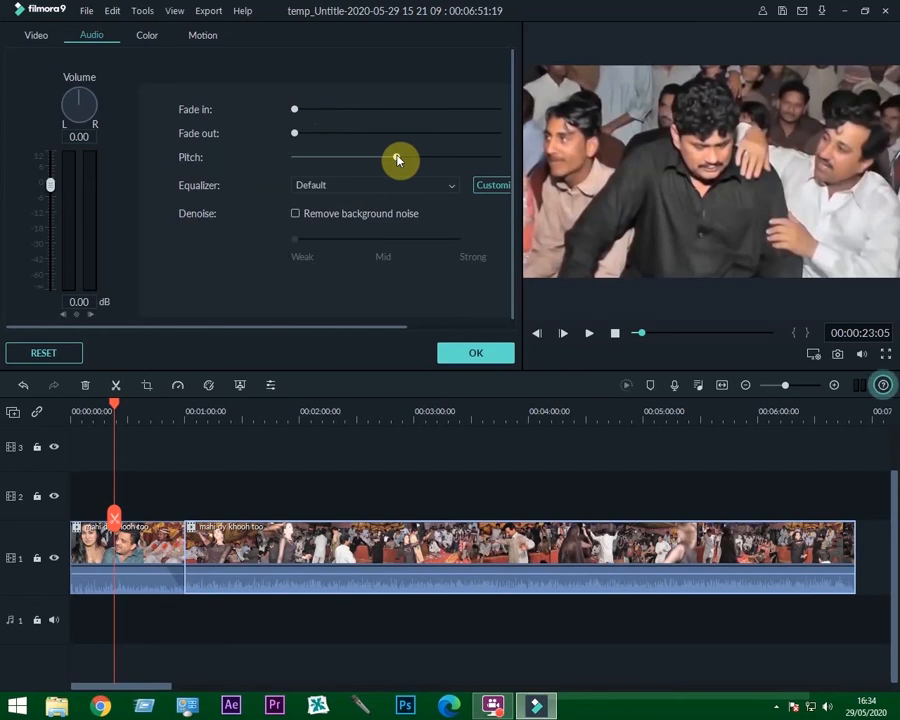
{"action": "left_click", "coordinate": [452, 188]}
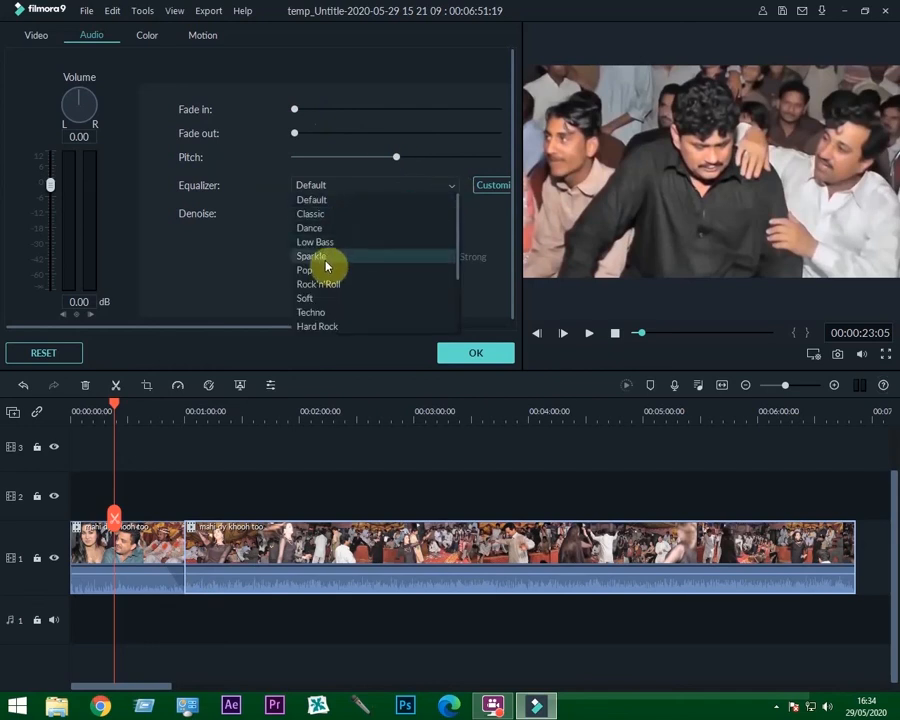
{"action": "left_click_drag", "start_coordinate": [461, 251], "coordinate": [457, 224]}
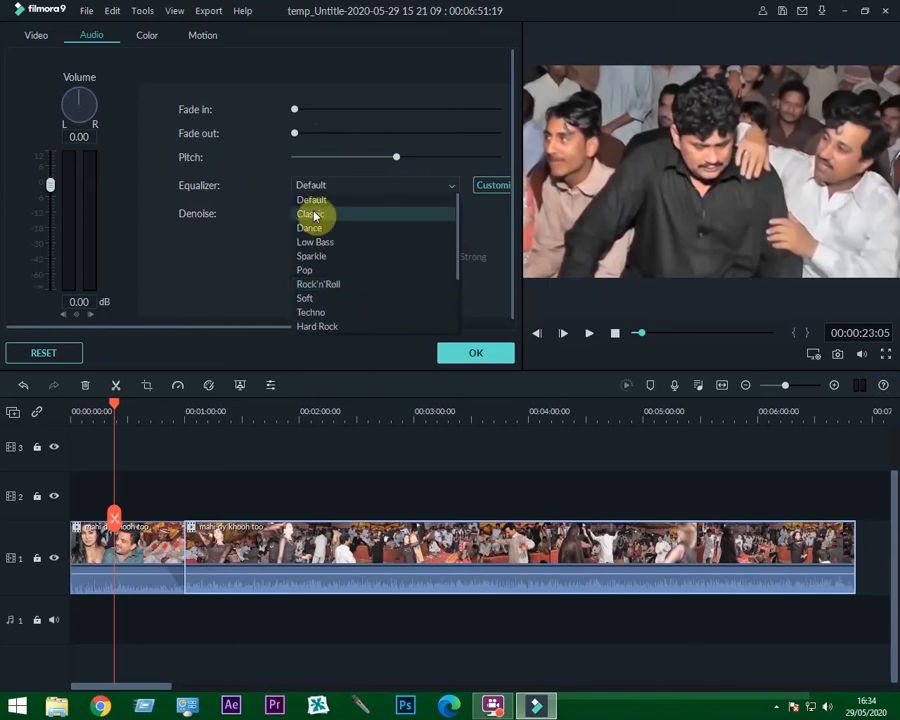
{"action": "left_click", "coordinate": [238, 280]}
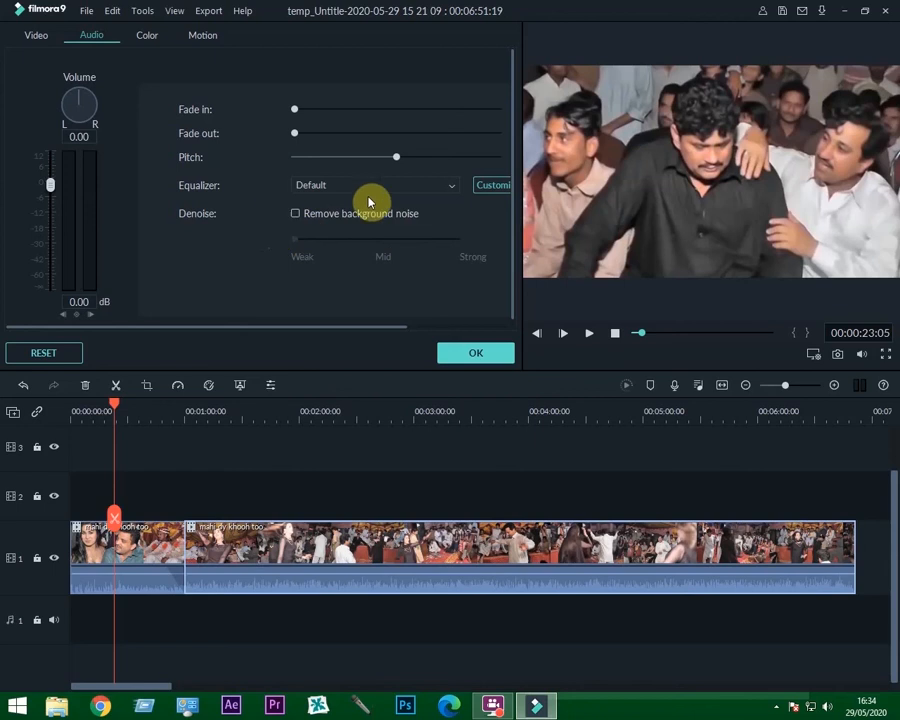
{"action": "left_click", "coordinate": [295, 213]}
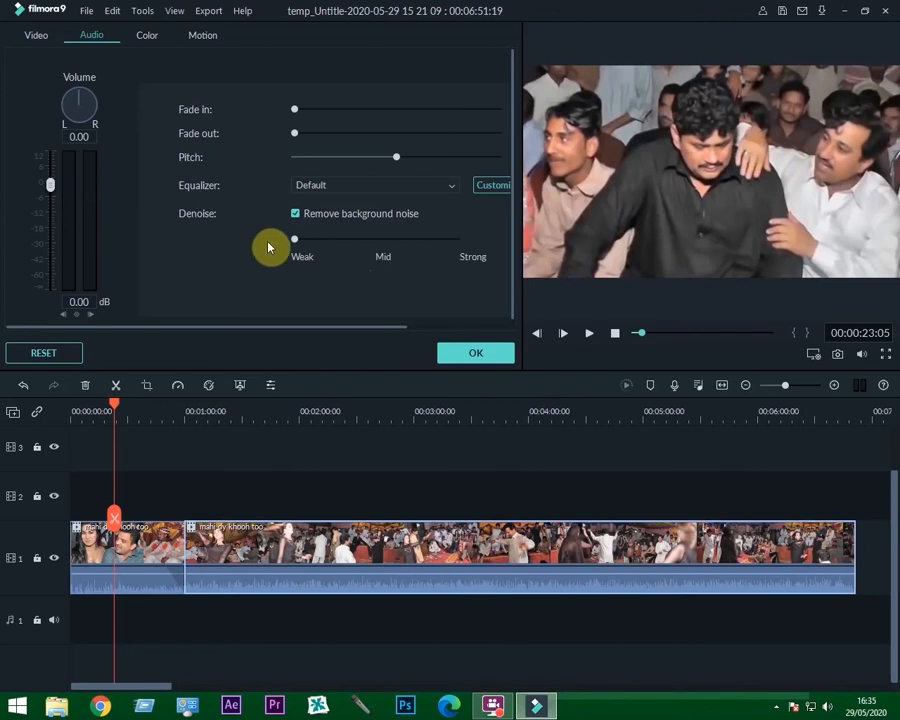
{"action": "left_click", "coordinate": [295, 213]}
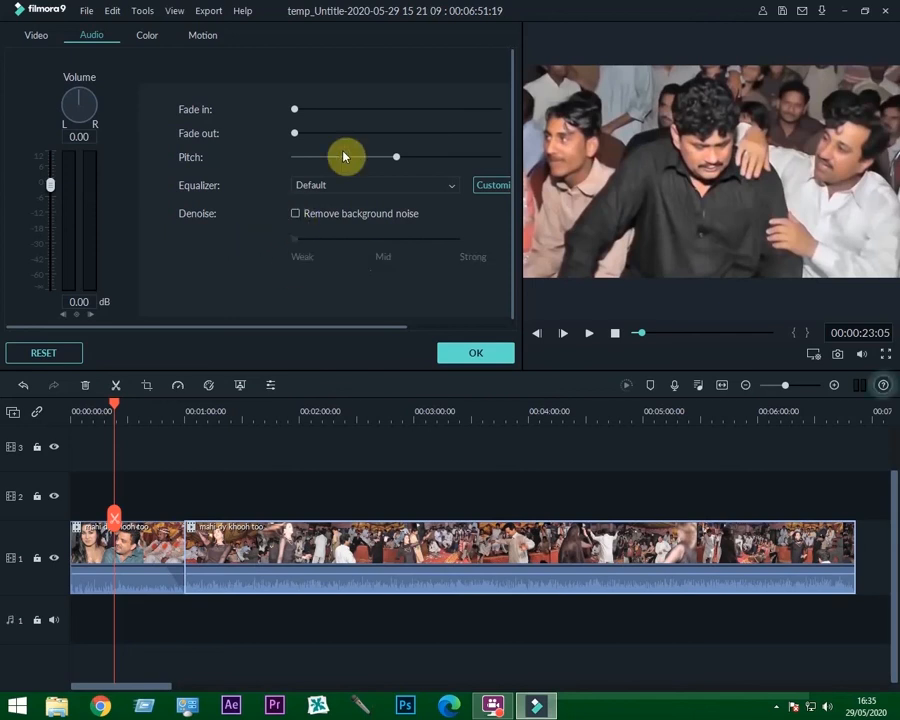
Show the second clip's color settings, dismiss the Adobe Creative Cloud notice, and open Advanced Color Correction
{"action": "left_click", "coordinate": [149, 39]}
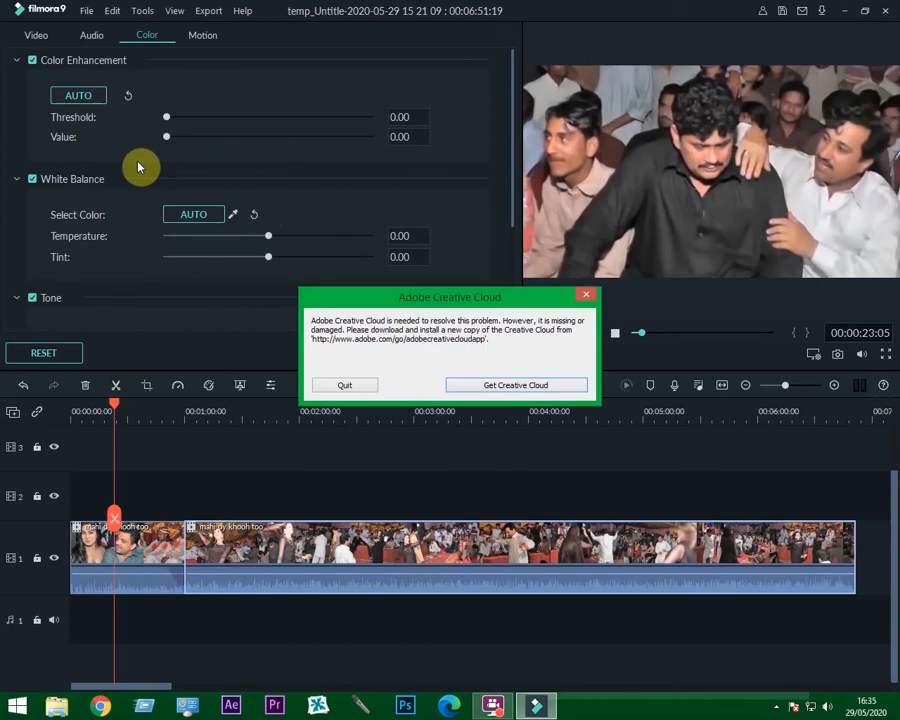
{"action": "left_click", "coordinate": [347, 387]}
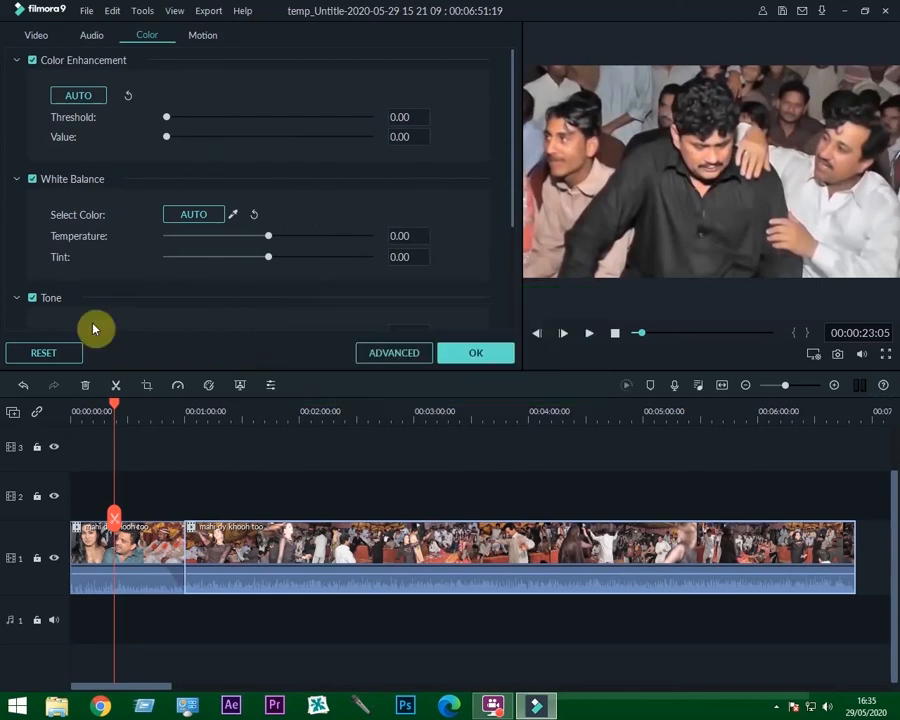
{"action": "left_click", "coordinate": [392, 356]}
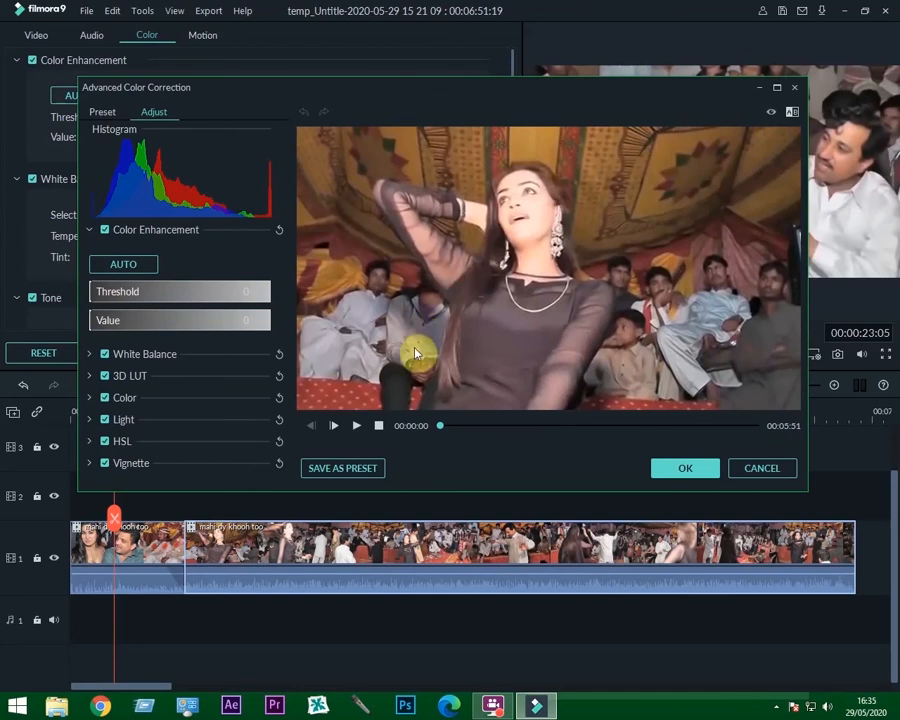
Browse the color presets and try Vignette 6 and Lomo on the clip, undoing each one
{"action": "left_click", "coordinate": [102, 115]}
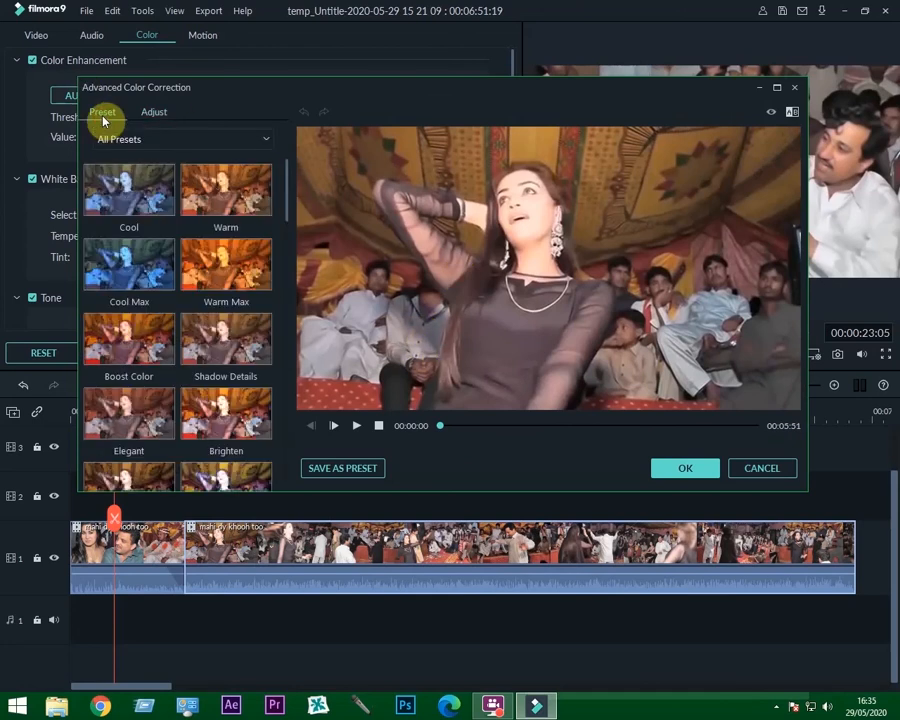
{"action": "left_click_drag", "start_coordinate": [287, 208], "coordinate": [287, 424]}
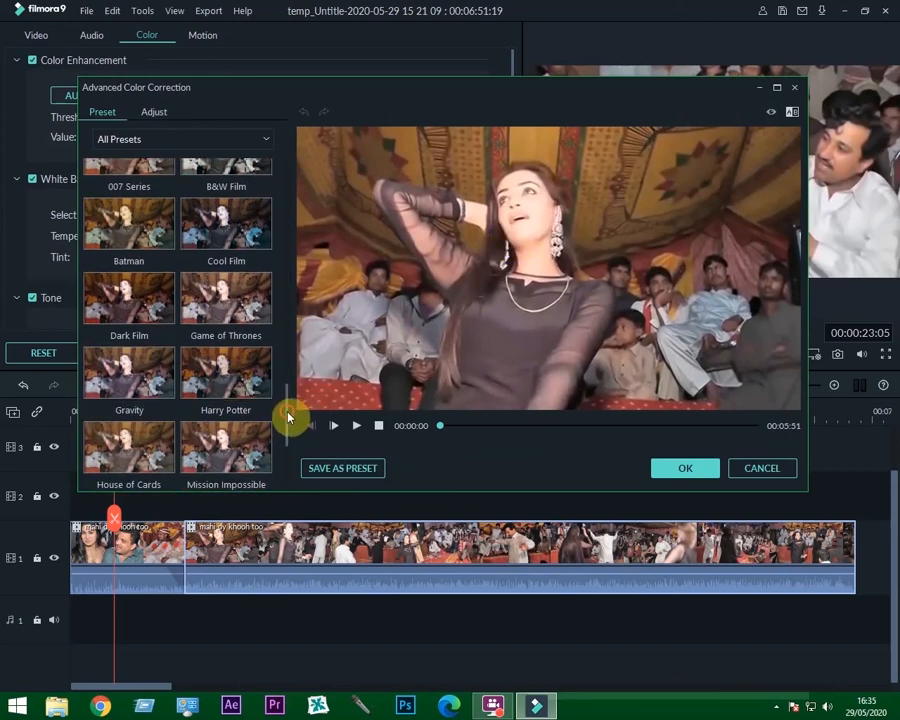
{"action": "left_click_drag", "start_coordinate": [288, 418], "coordinate": [293, 341]}
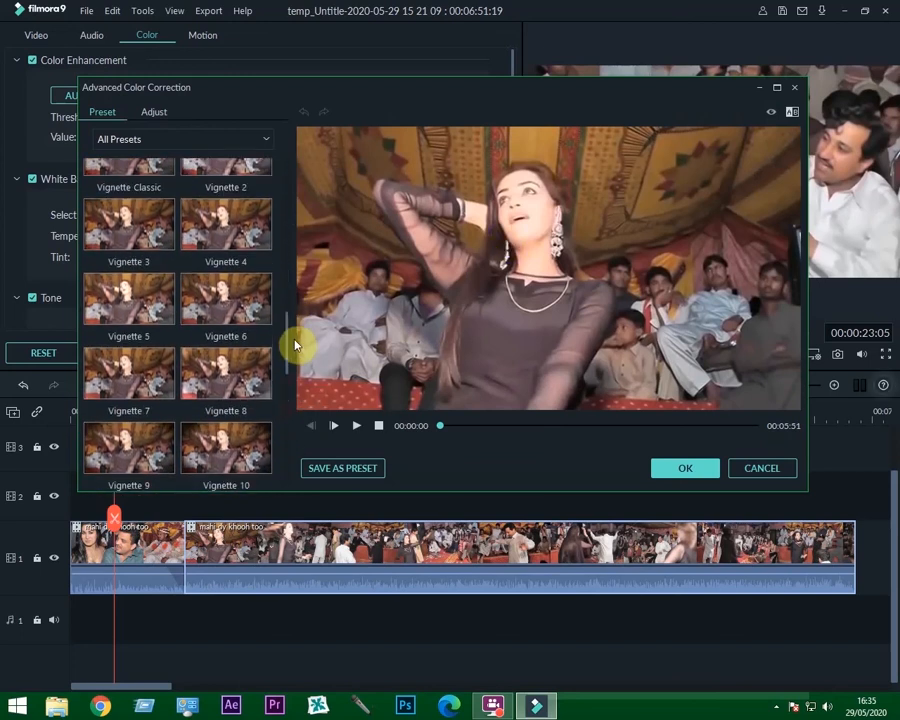
{"action": "left_click", "coordinate": [229, 309]}
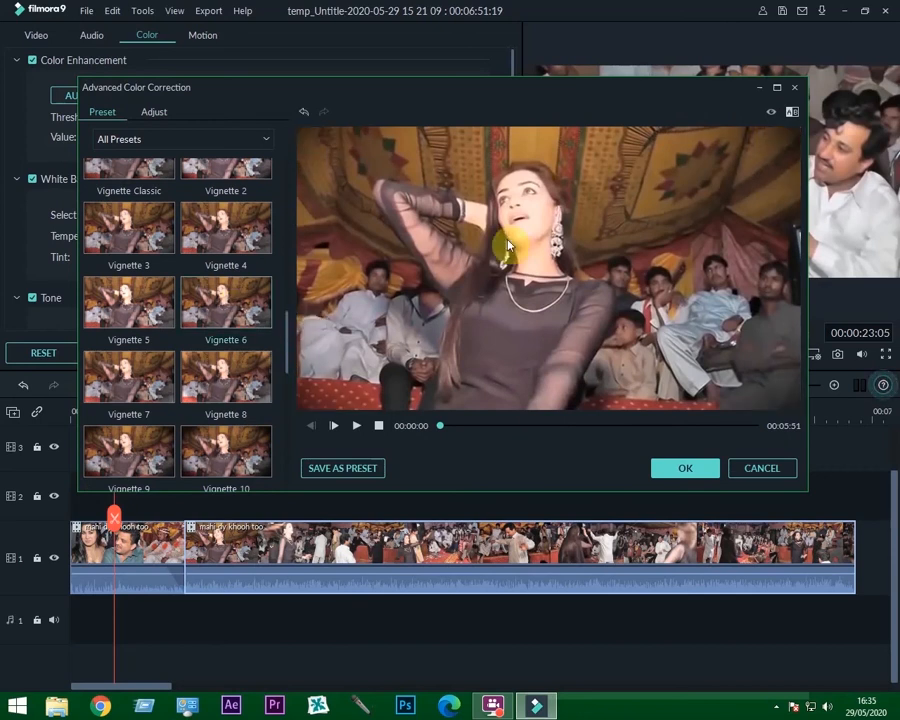
{"action": "key", "text": "ctrl+z"}
{"action": "left_click_drag", "start_coordinate": [289, 338], "coordinate": [289, 254]}
{"action": "double_click", "coordinate": [221, 427]}
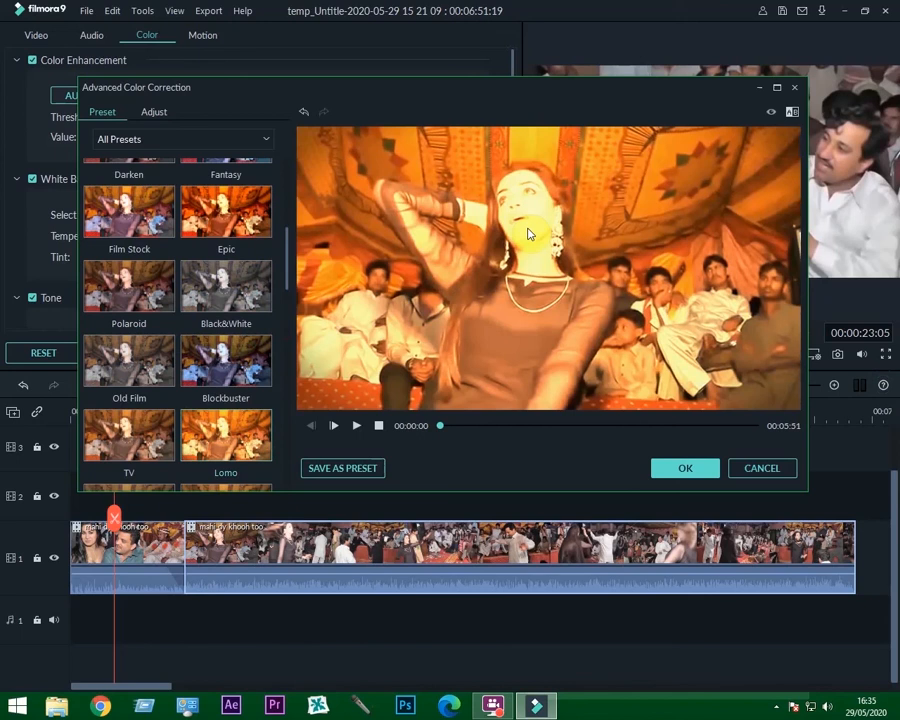
{"action": "key", "text": "ctrl+z"}
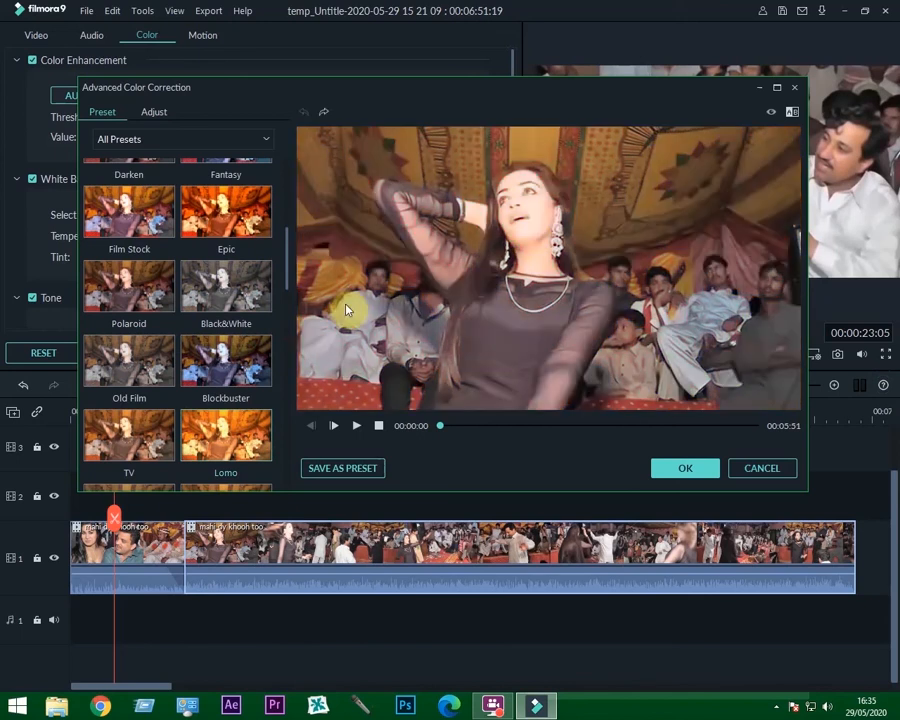
Set the clip's Color Enhancement threshold to 3 in the manual color adjustments
{"action": "left_click", "coordinate": [155, 116]}
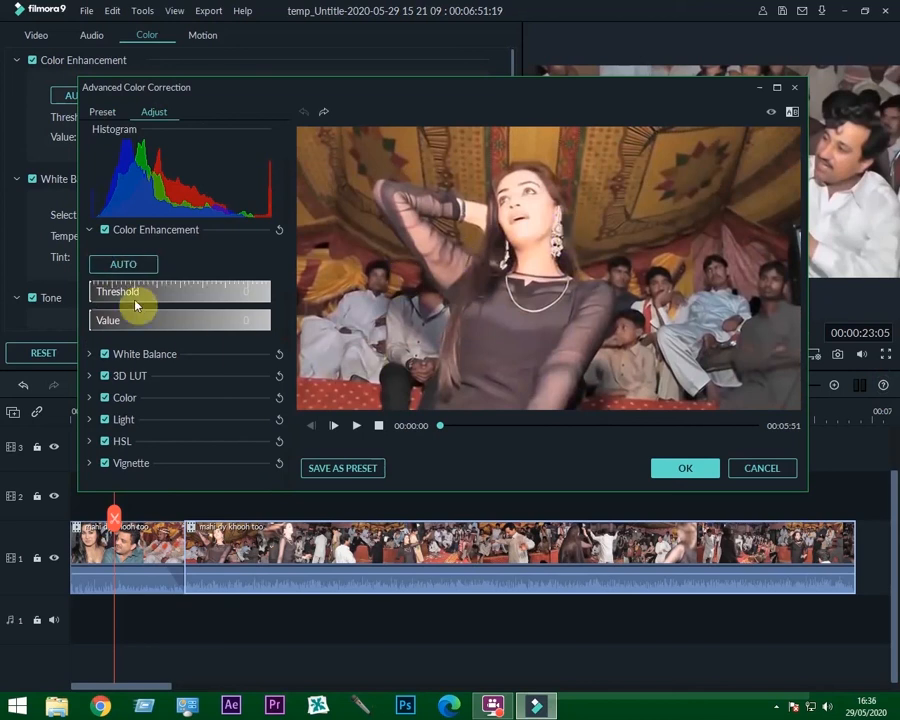
{"action": "left_click_drag", "start_coordinate": [171, 292], "coordinate": [94, 304]}
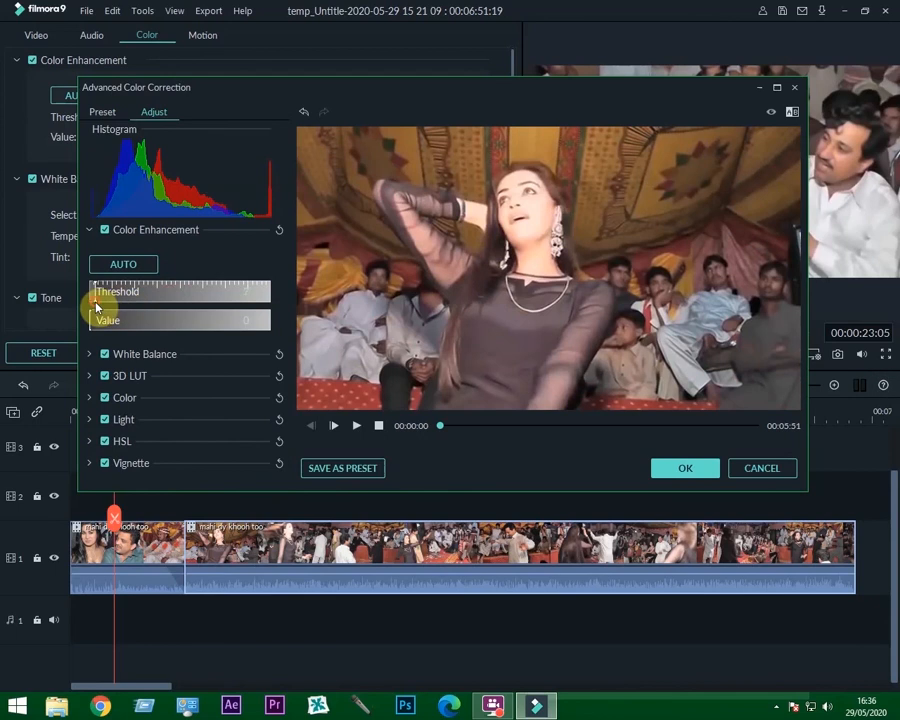
Try different White Balance temperatures and tints, including a tint of -25.60, and reset White Balance to default
{"action": "left_click", "coordinate": [104, 358]}
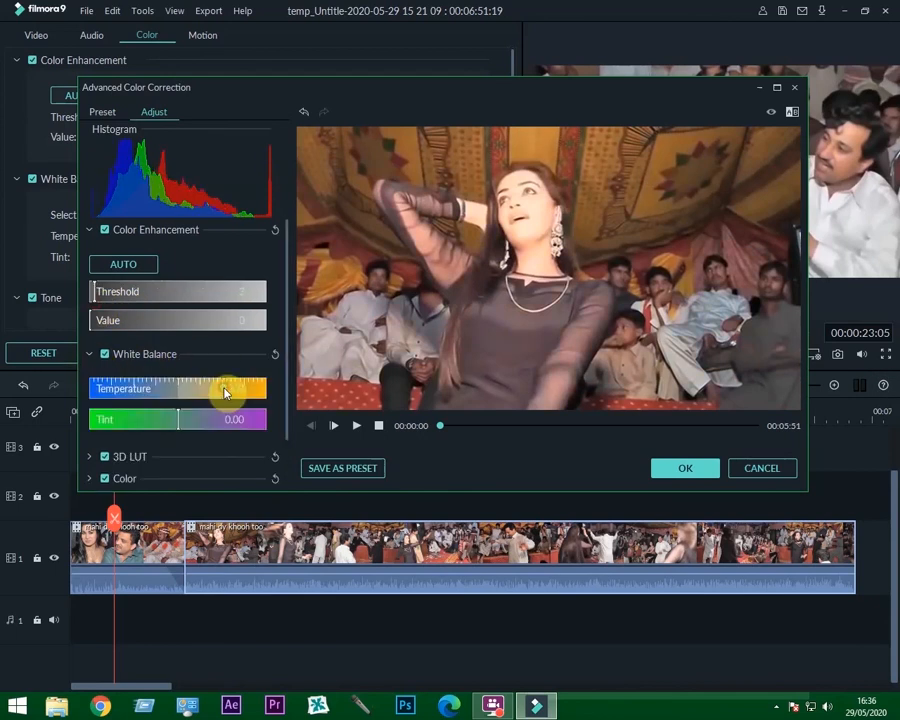
{"action": "left_click", "coordinate": [135, 418]}
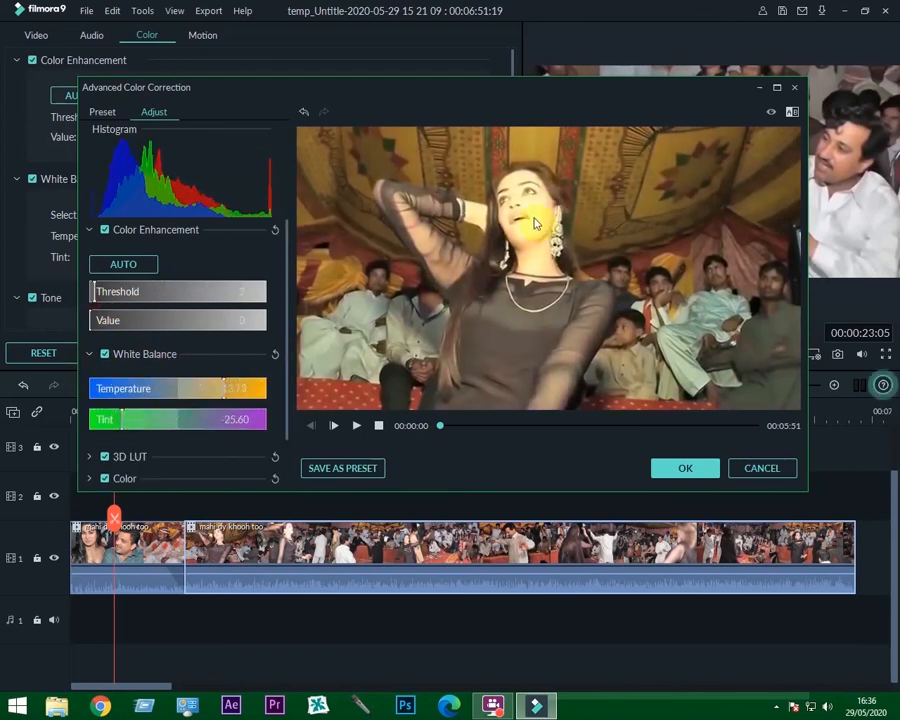
{"action": "left_click", "coordinate": [115, 390]}
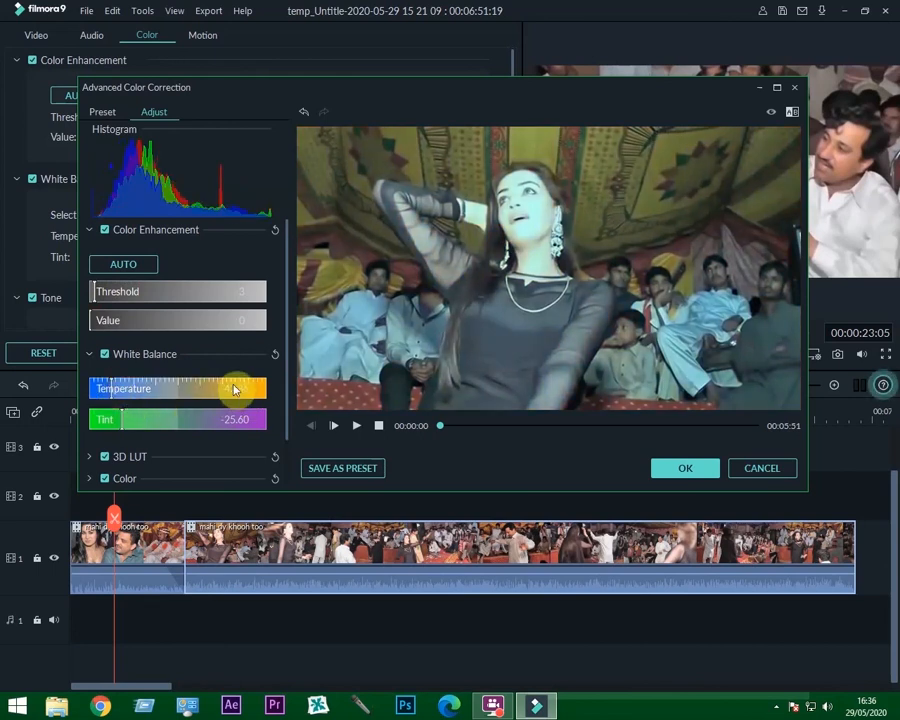
{"action": "left_click", "coordinate": [235, 390]}
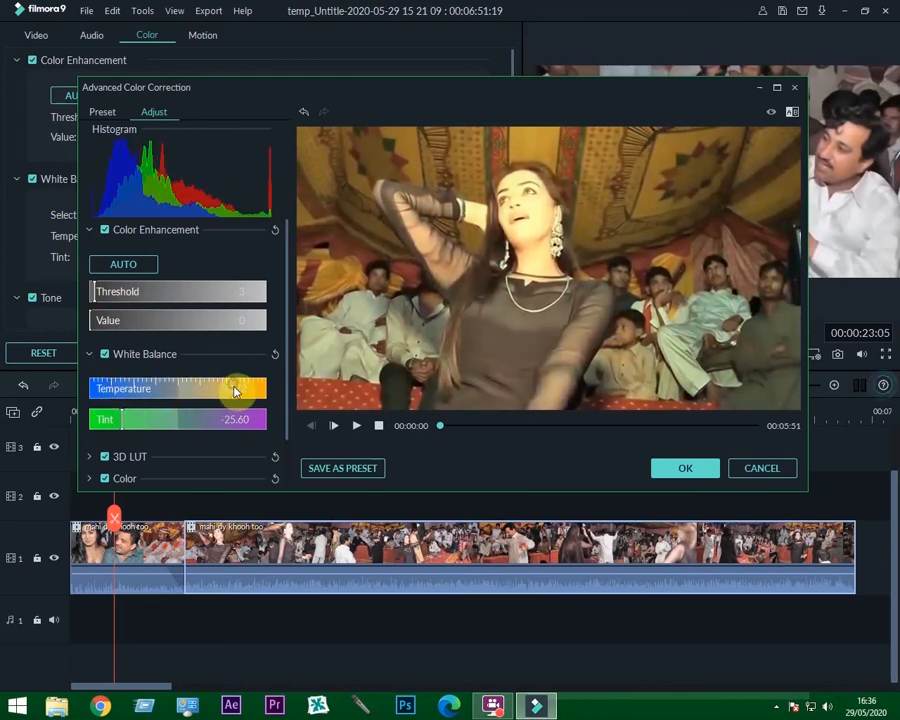
{"action": "left_click", "coordinate": [155, 420]}
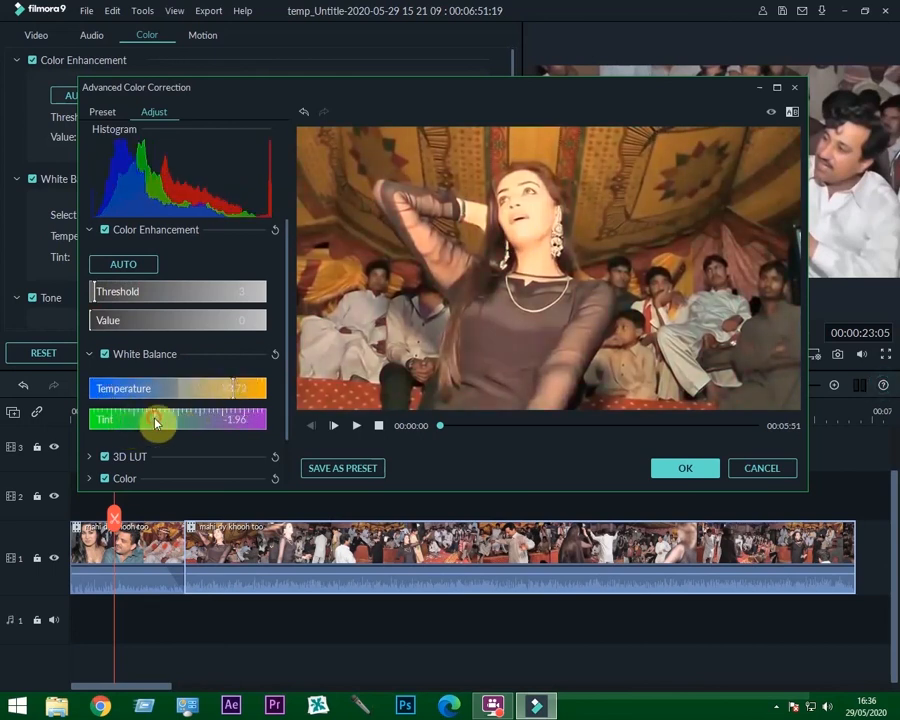
{"action": "left_click", "coordinate": [277, 357]}
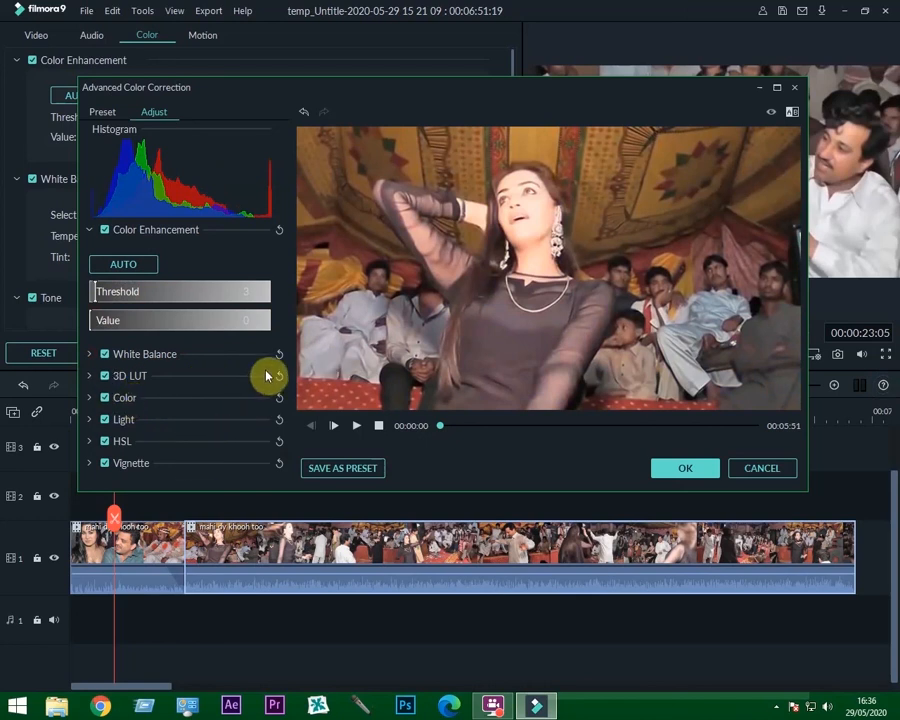
Try the House of Cards 3D LUT on the clip, undo it, and collapse the 3D LUT settings
{"action": "left_click", "coordinate": [90, 377]}
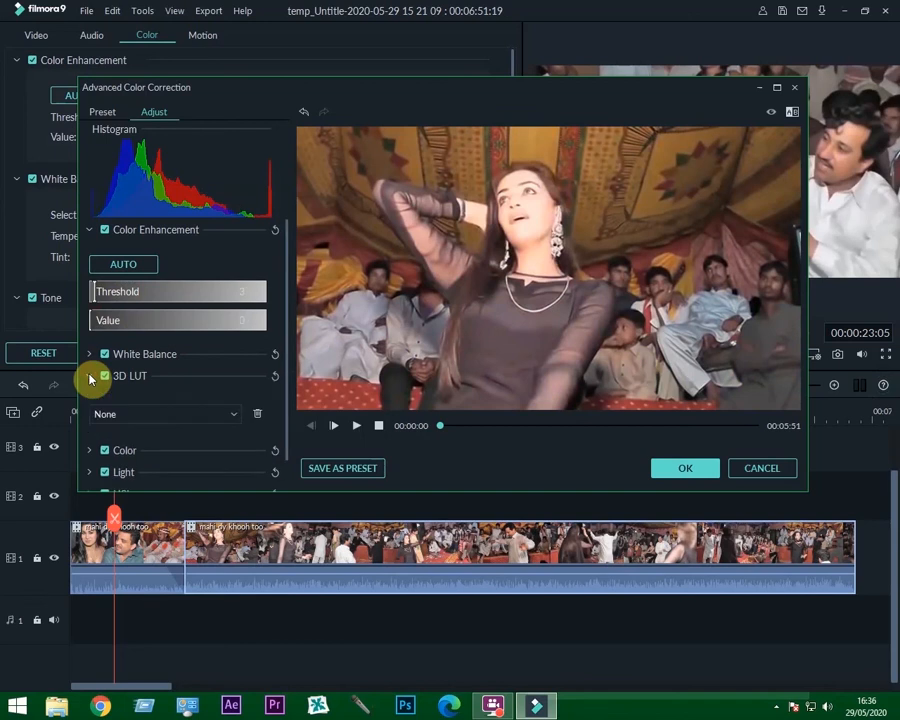
{"action": "left_click", "coordinate": [237, 414]}
{"action": "scroll", "coordinate": [235, 465], "scroll_direction": "down", "scroll_amount": 3}
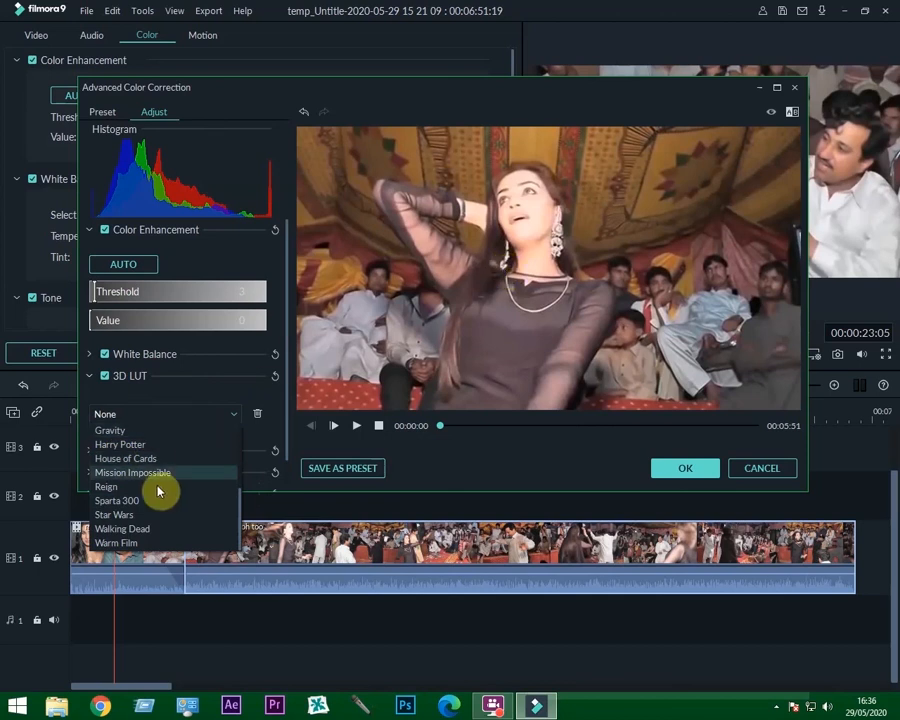
{"action": "left_click", "coordinate": [126, 458]}
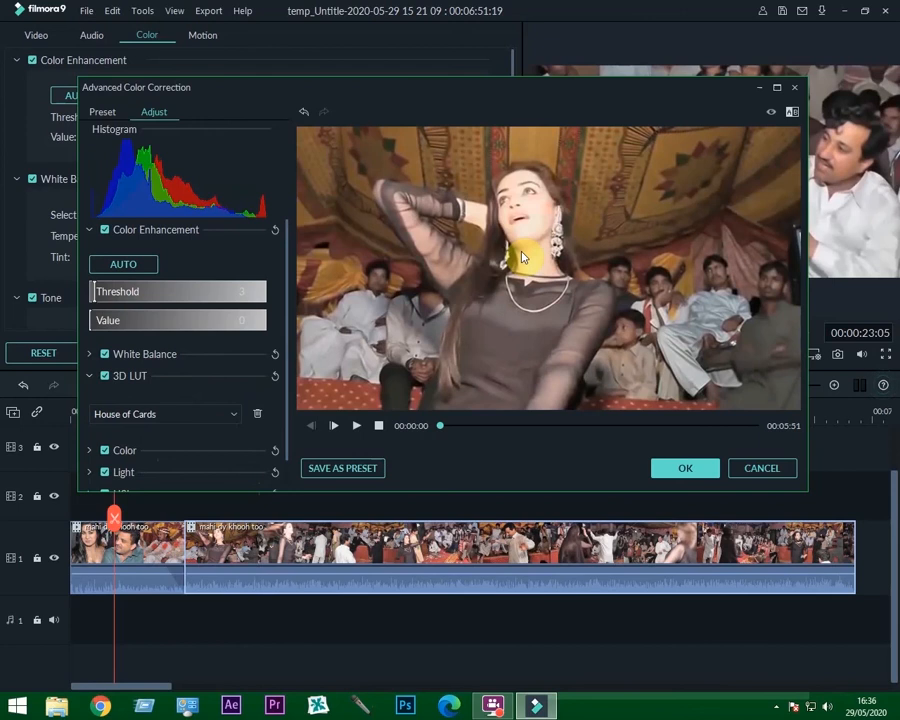
{"action": "key", "text": "ctrl+z"}
{"action": "left_click", "coordinate": [89, 376]}
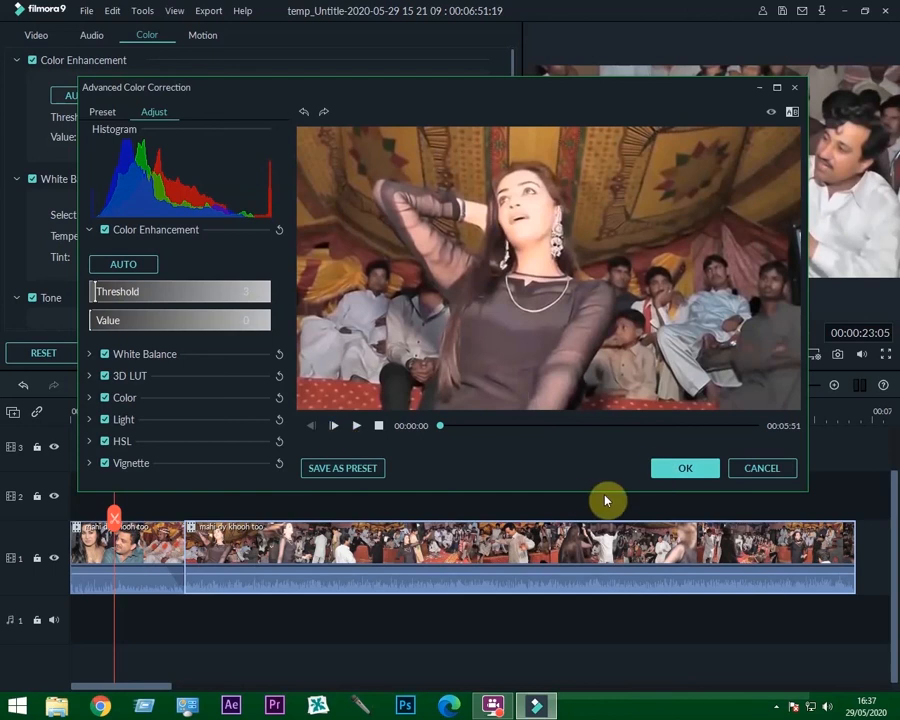
Apply the advanced color correction to the second clip
{"action": "left_click", "coordinate": [683, 470]}
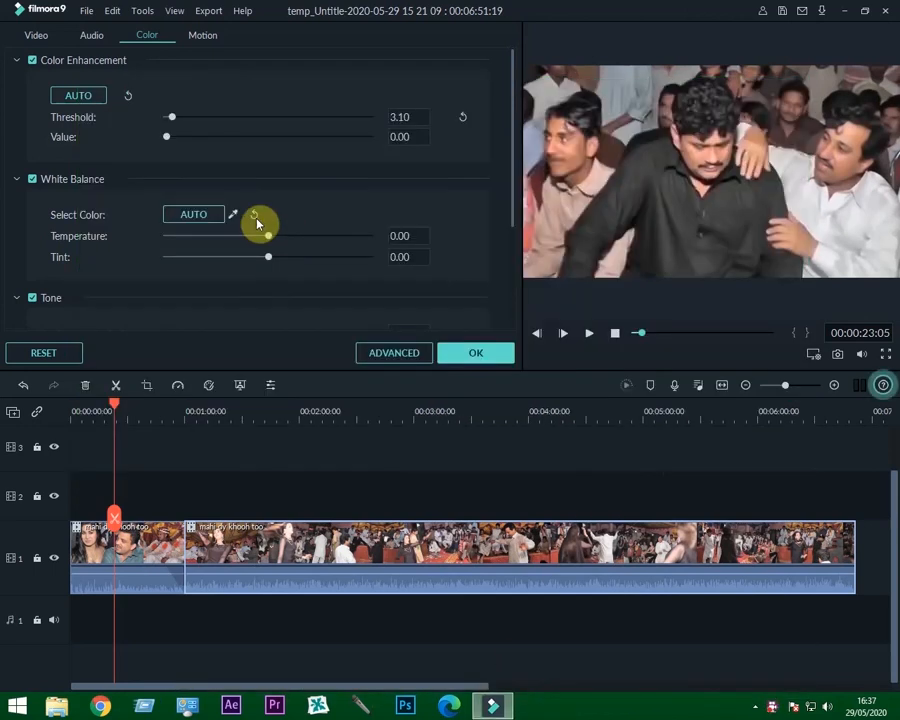
Give the first clip the Fade Slide 3 motion, and replace it with the second Clockwise rotate to zoom animation
{"action": "left_click", "coordinate": [201, 40]}
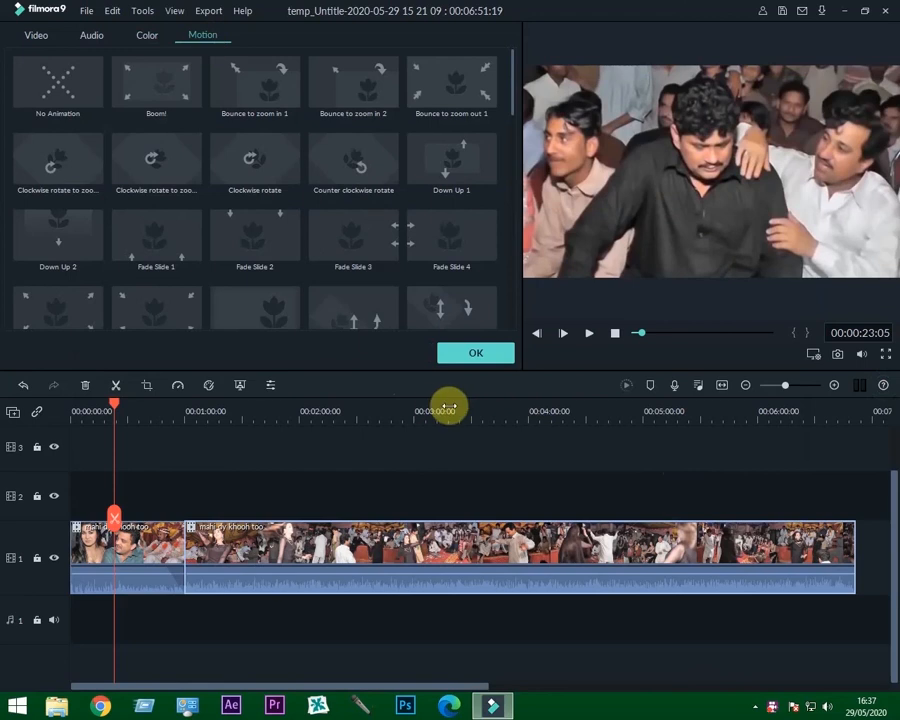
{"action": "double_click", "coordinate": [126, 531]}
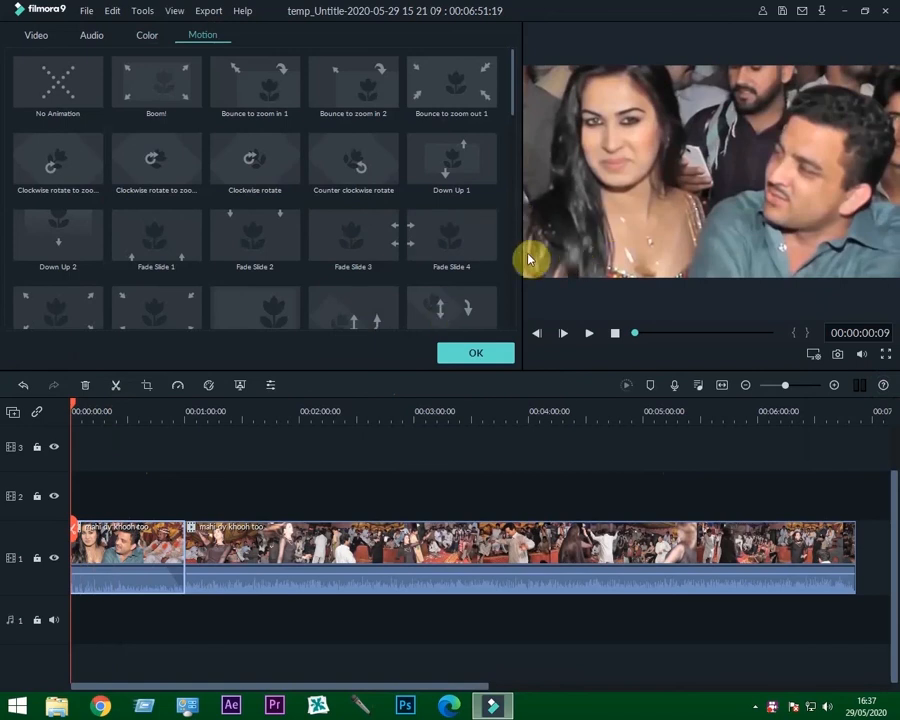
{"action": "left_click", "coordinate": [358, 237]}
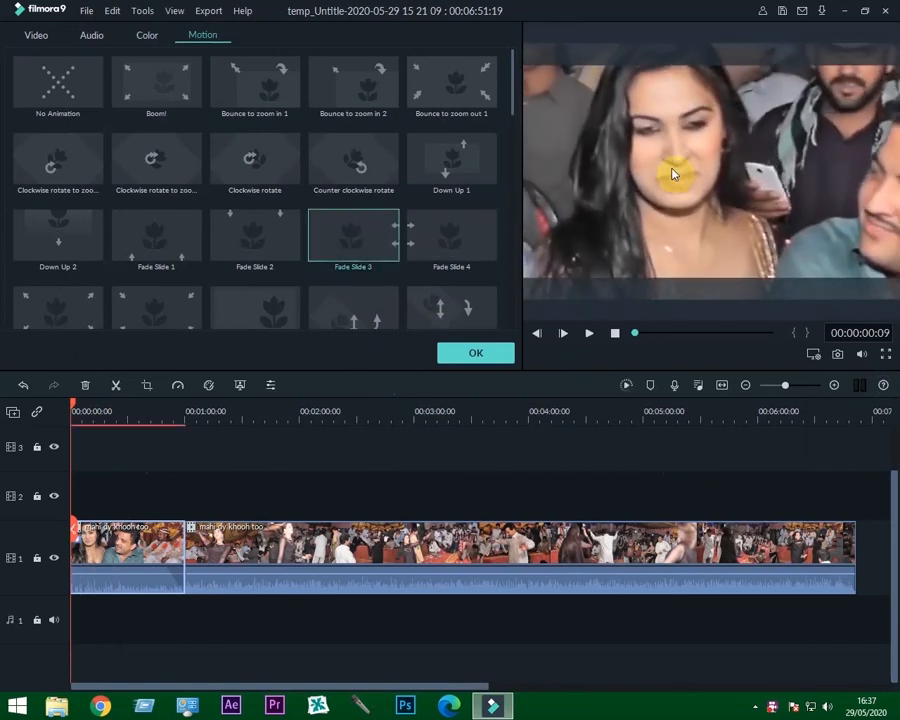
{"action": "left_click", "coordinate": [157, 163]}
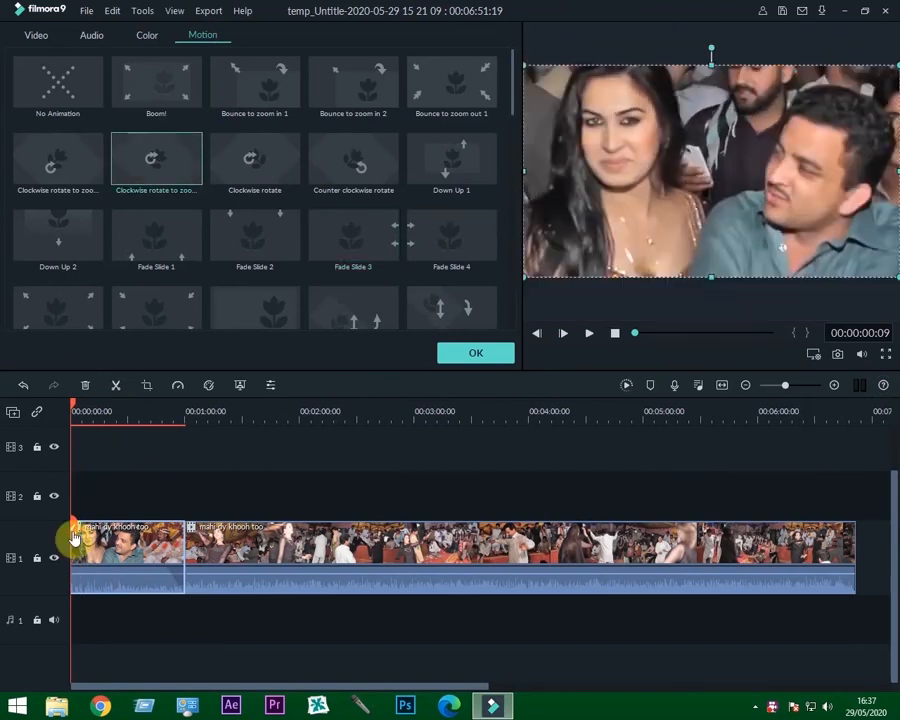
Move the playhead to the clip boundary, try the Fade Slide 3 motion, and apply the third animation in the fourth row instead
{"action": "left_click_drag", "start_coordinate": [72, 536], "coordinate": [186, 550]}
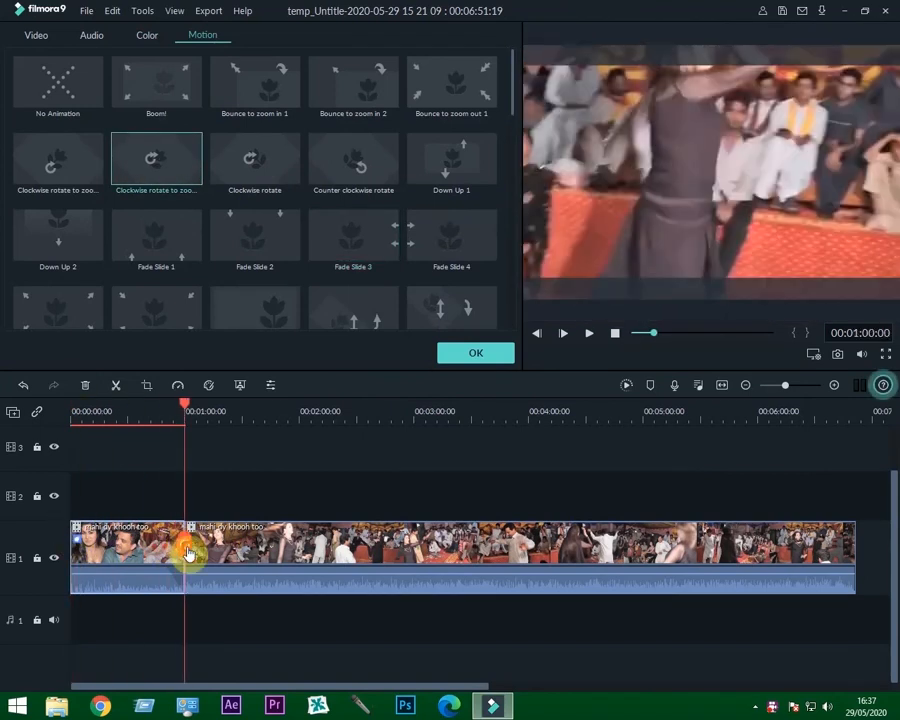
{"action": "left_click", "coordinate": [351, 241]}
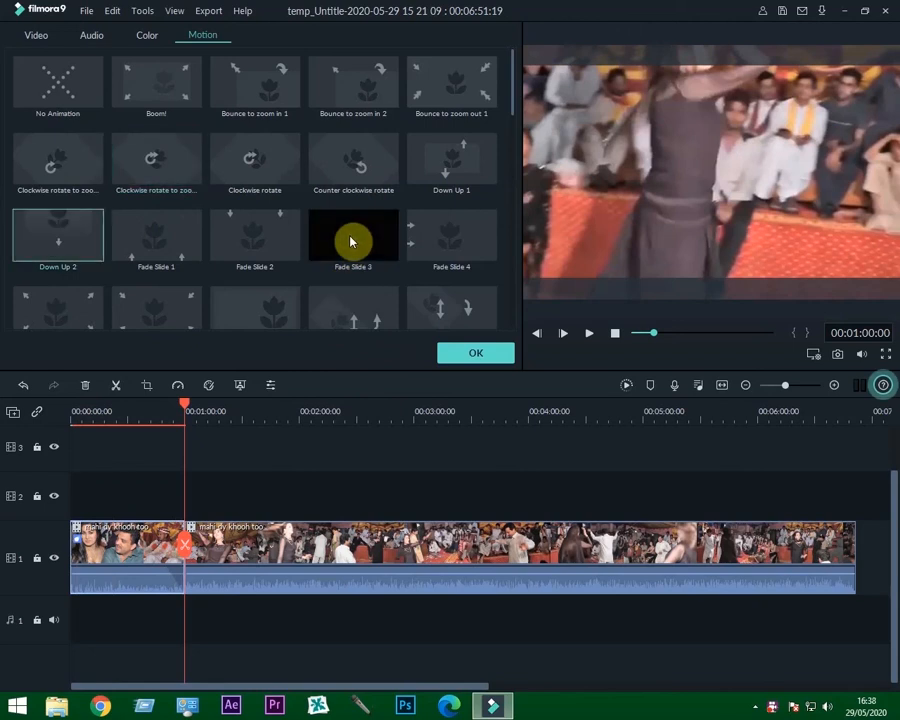
{"action": "left_click", "coordinate": [259, 314]}
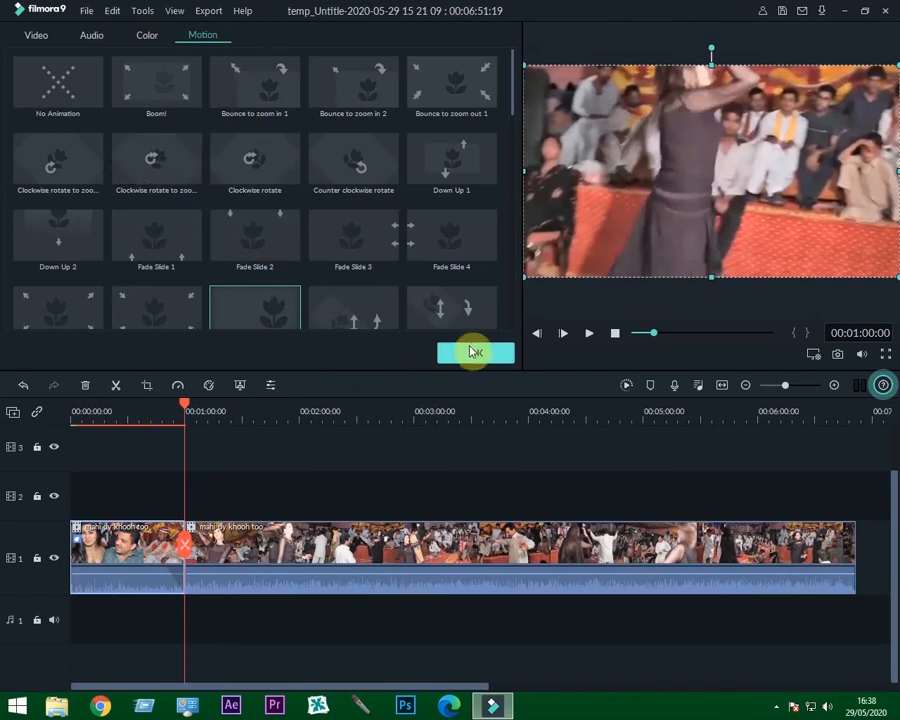
{"action": "left_click", "coordinate": [476, 355]}
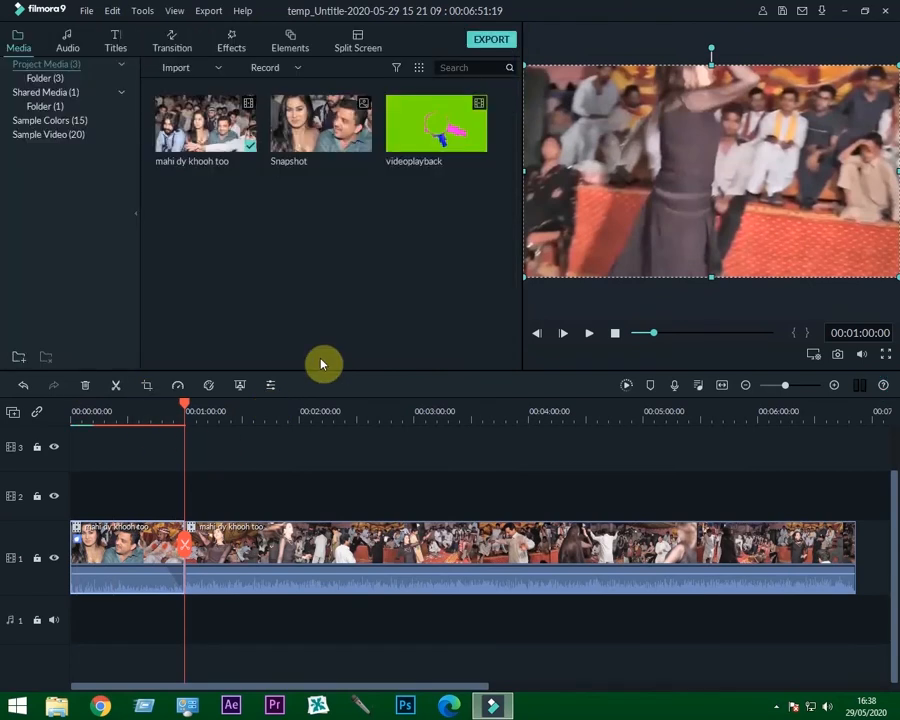
Key out the videoplayback clip's green background with Chroma Key offset 5, tolerance 49 and edge thickness -1.38
{"action": "left_click", "coordinate": [240, 388]}
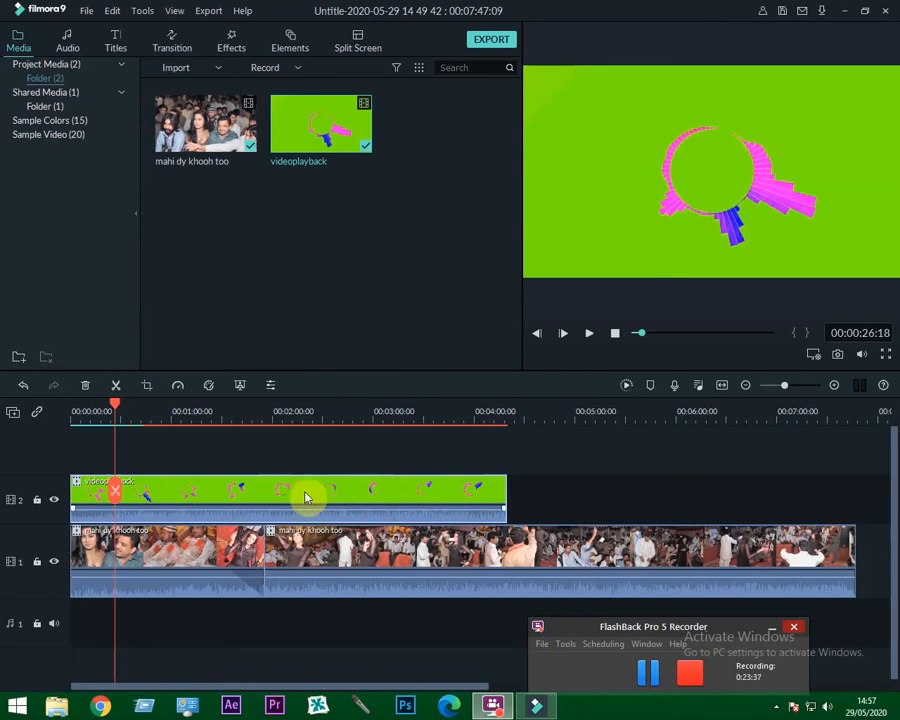
{"action": "right_click", "coordinate": [306, 491]}
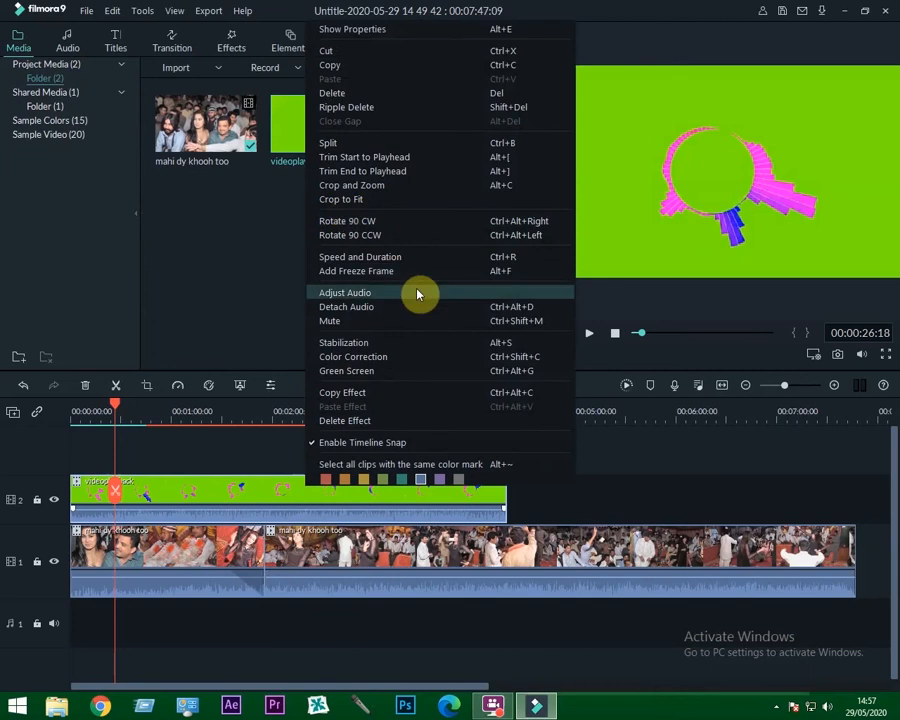
{"action": "left_click", "coordinate": [311, 492]}
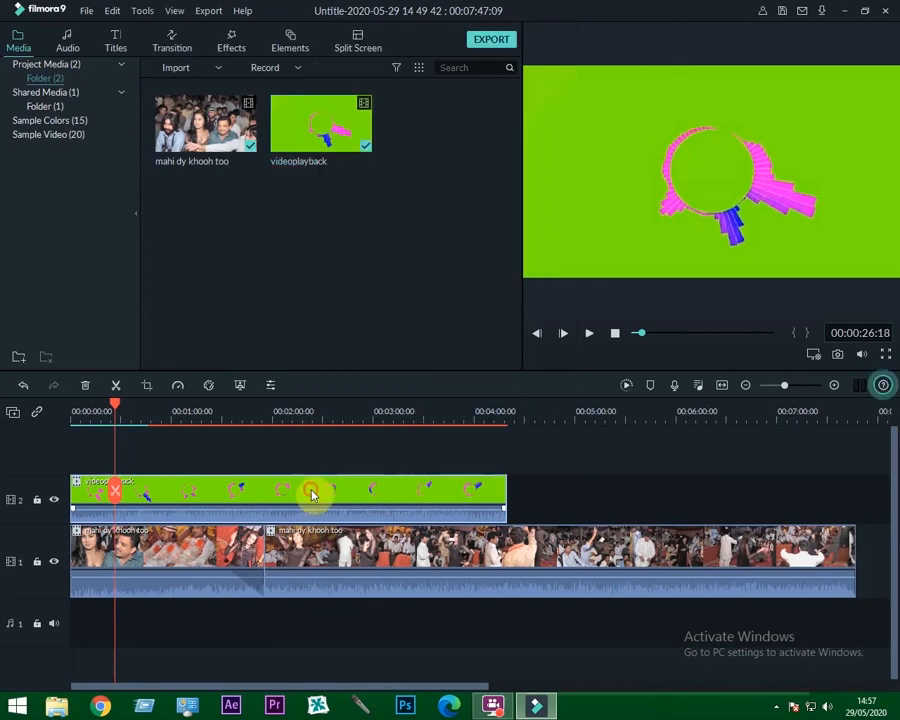
{"action": "left_click", "coordinate": [241, 387]}
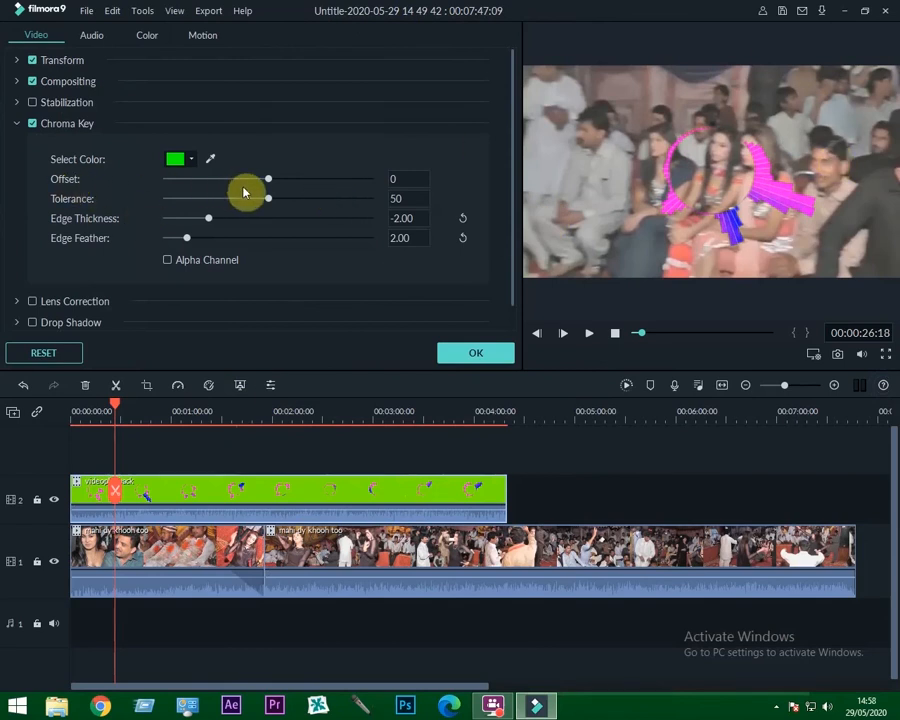
{"action": "left_click_drag", "start_coordinate": [268, 182], "coordinate": [272, 183]}
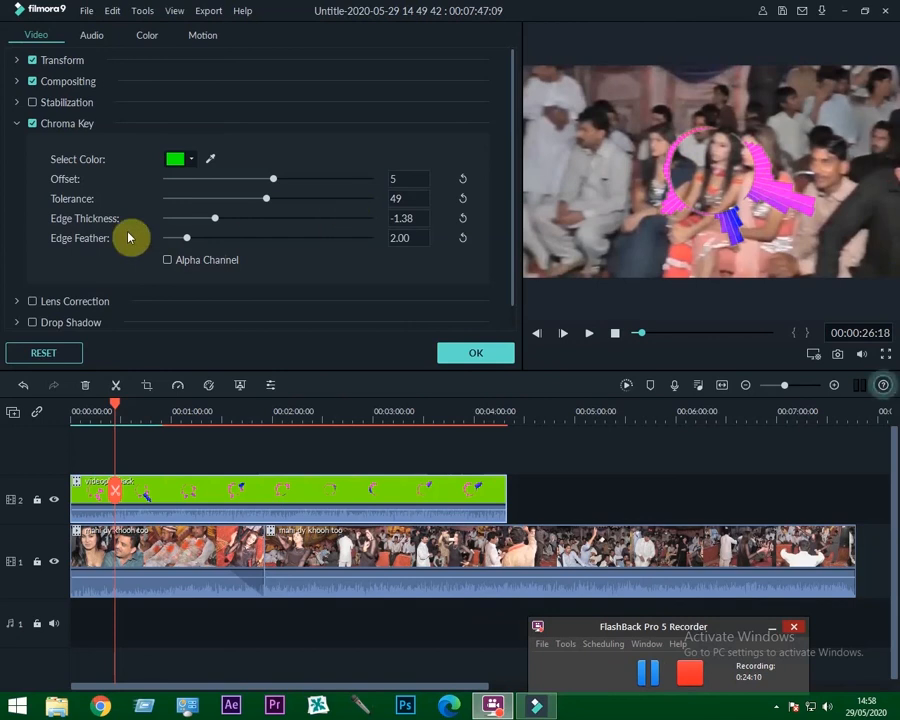
{"action": "left_click", "coordinate": [489, 356]}
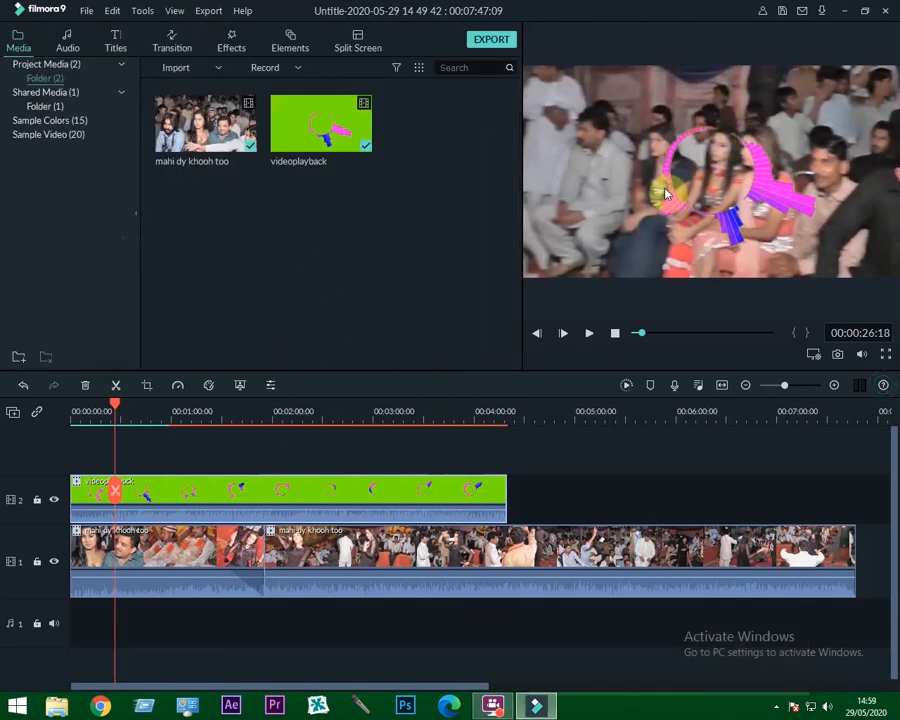
Delete the videoplayback clip from track 2 and move the playhead to about three minutes
{"action": "left_click", "coordinate": [311, 497]}
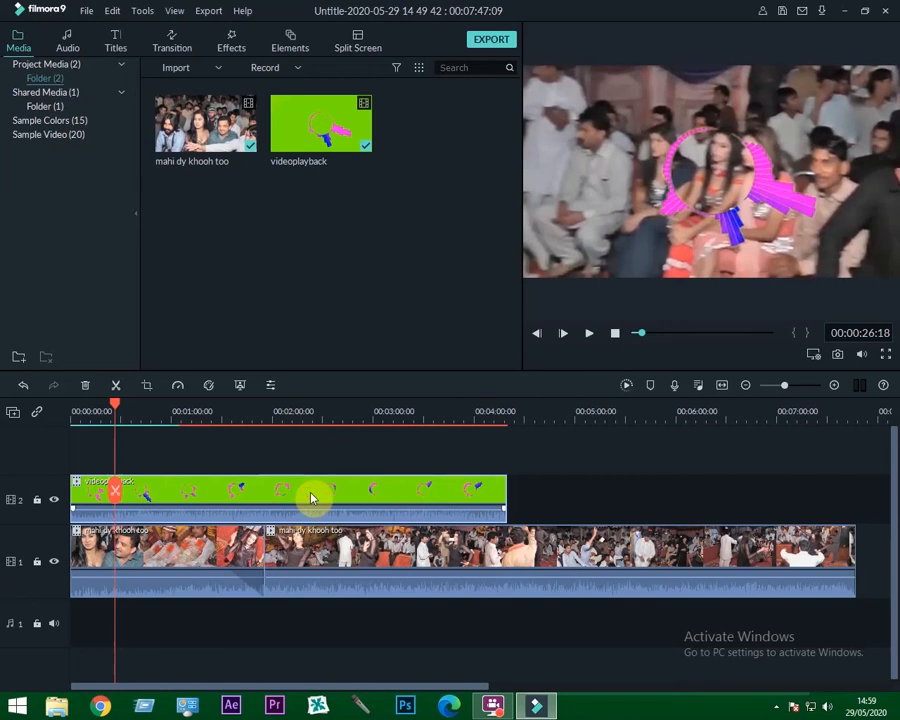
{"action": "key", "text": "Delete"}
{"action": "left_click", "coordinate": [380, 415]}
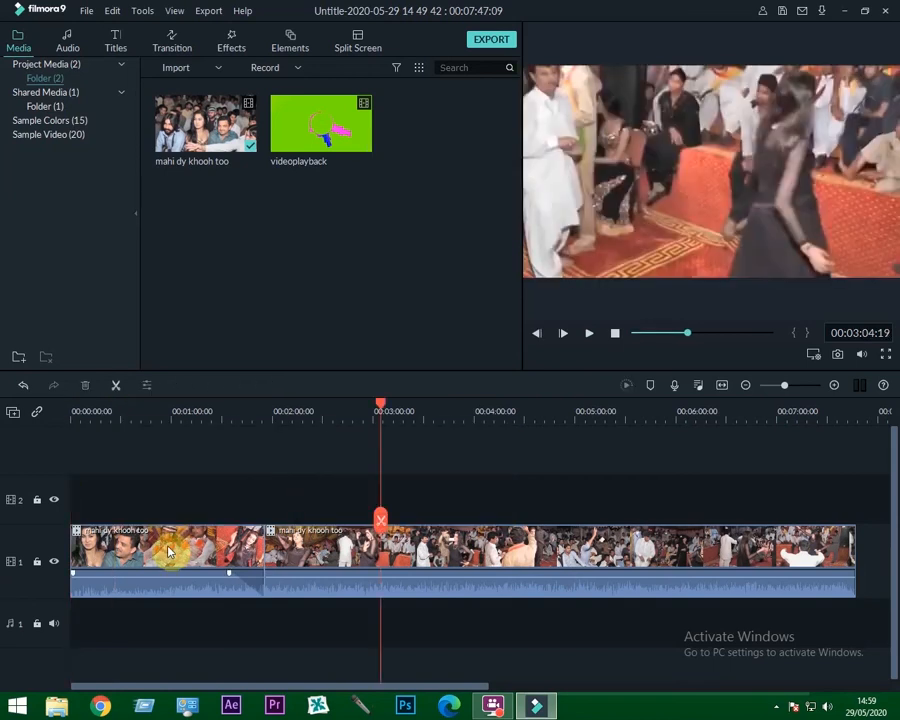
Look at the Advanced Color Correction settings for the first clip with the playhead at 00:00:58:23, and cancel without changes
{"action": "left_click", "coordinate": [171, 552]}
{"action": "left_click", "coordinate": [169, 416]}
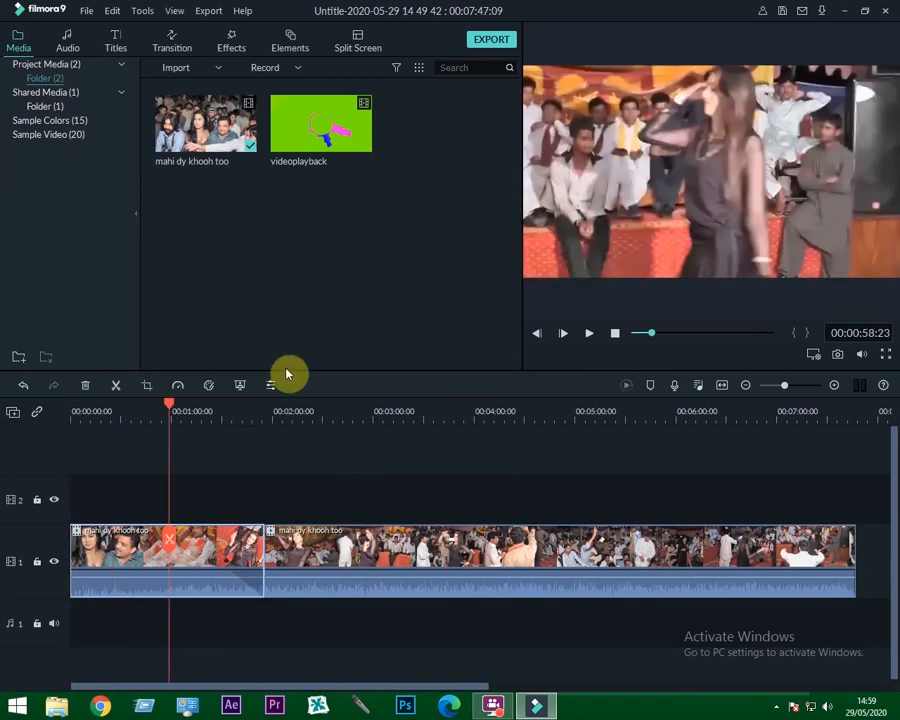
{"action": "left_click", "coordinate": [209, 387]}
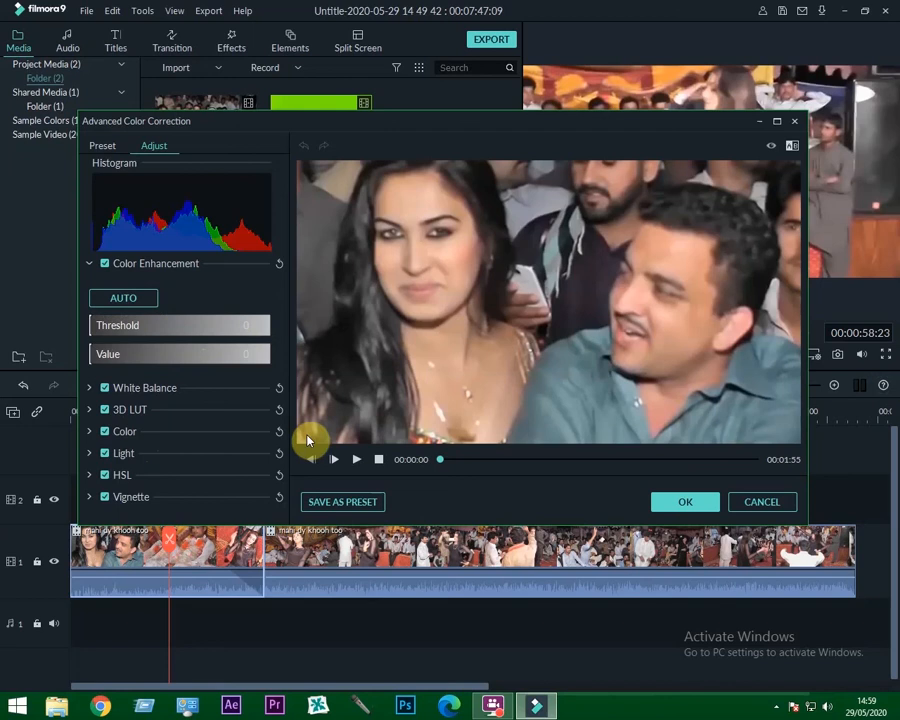
{"action": "left_click", "coordinate": [759, 503]}
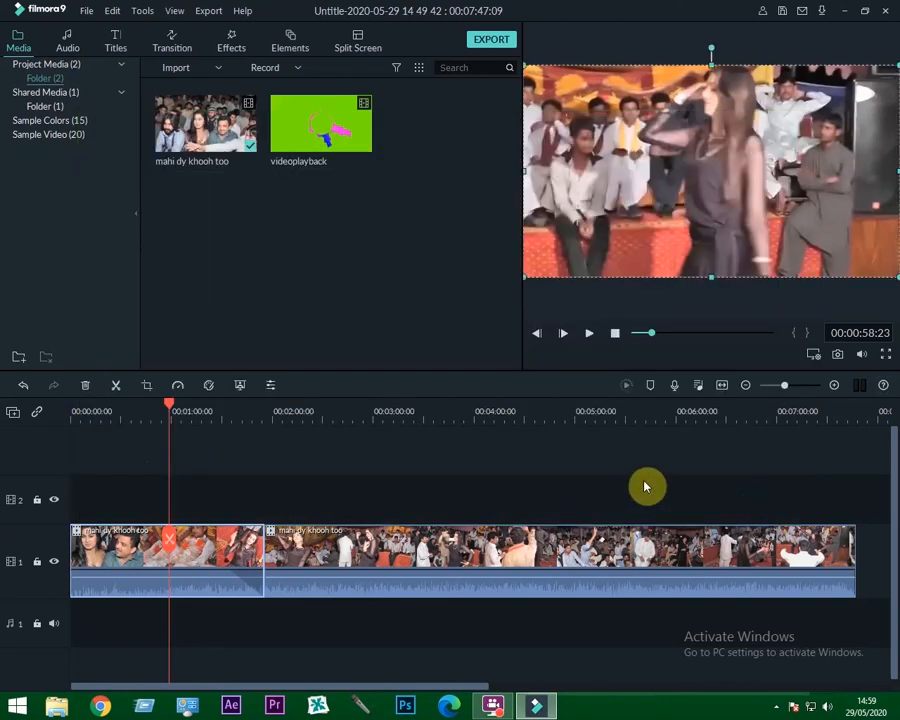
Look through the first clip's Slow, Fast, Normal, Freeze Frame and Reverse speed options without applying any
{"action": "left_click", "coordinate": [178, 387]}
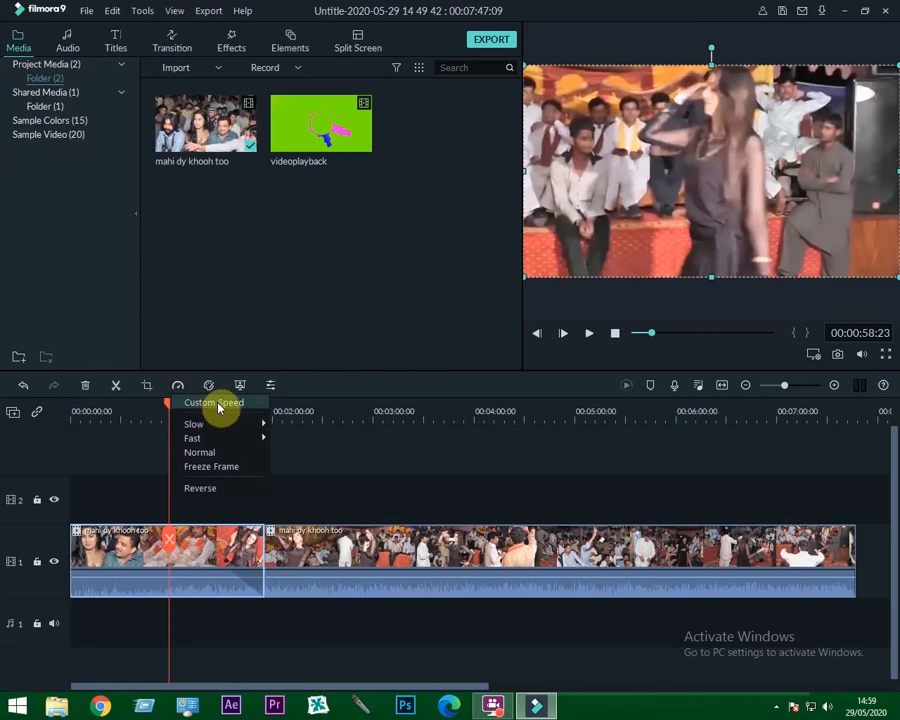
{"action": "mouse_move", "coordinate": [216, 424]}
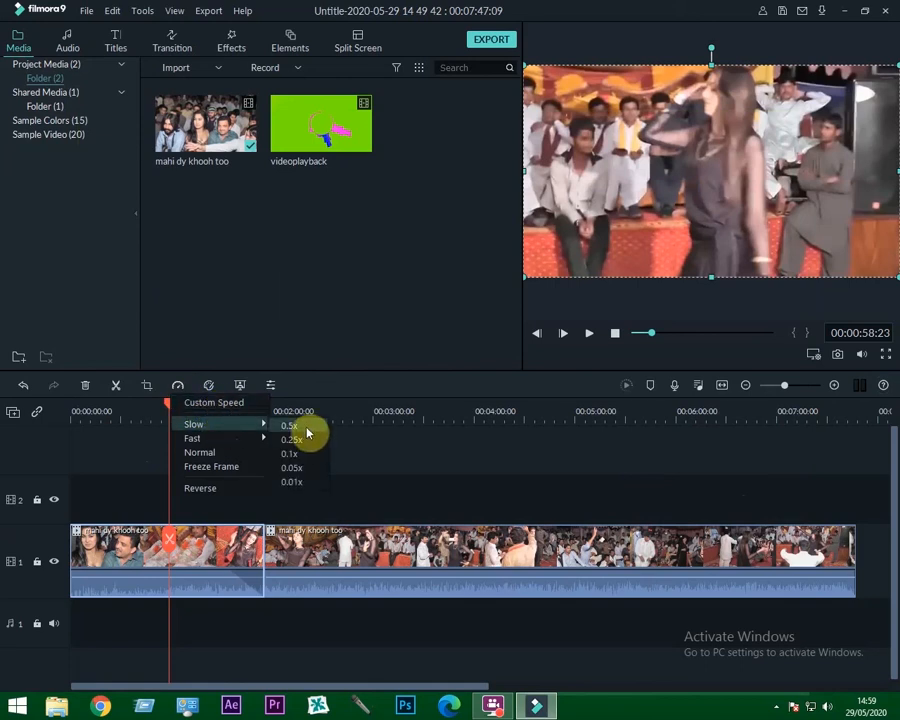
{"action": "mouse_move", "coordinate": [263, 437]}
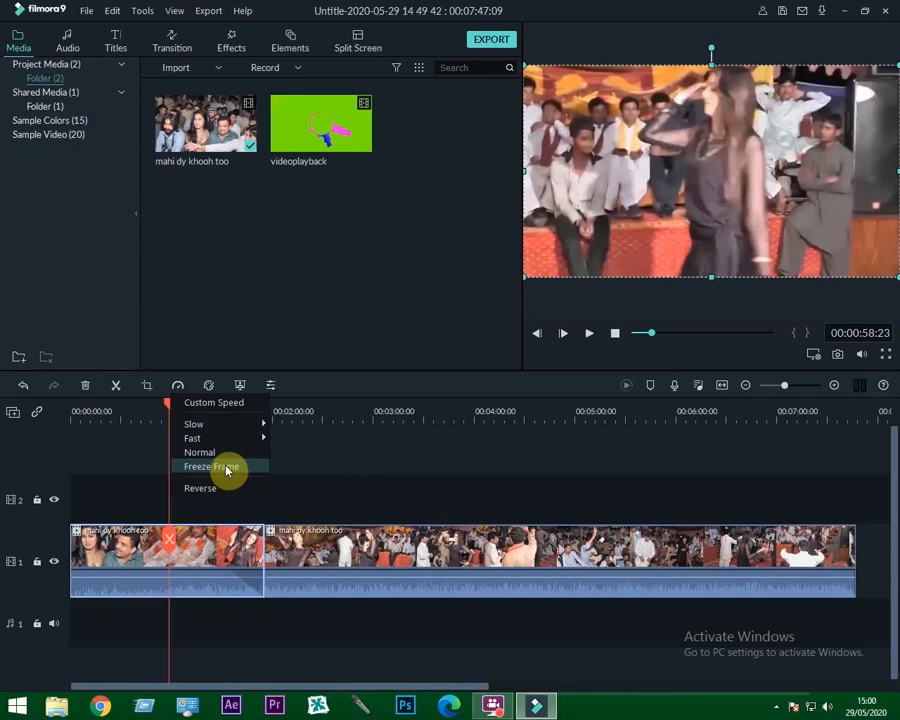
{"action": "left_click", "coordinate": [281, 410]}
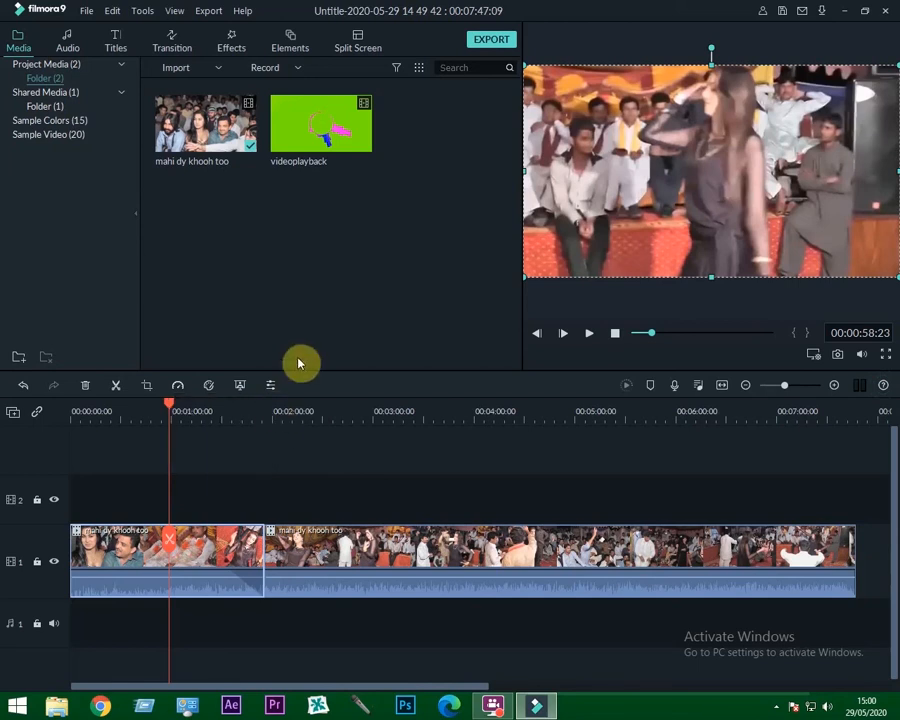
Crop the first clip to a 388 x 218 area at 16:9 around the woman's face, preview it, and apply the crop
{"action": "left_click", "coordinate": [147, 389]}
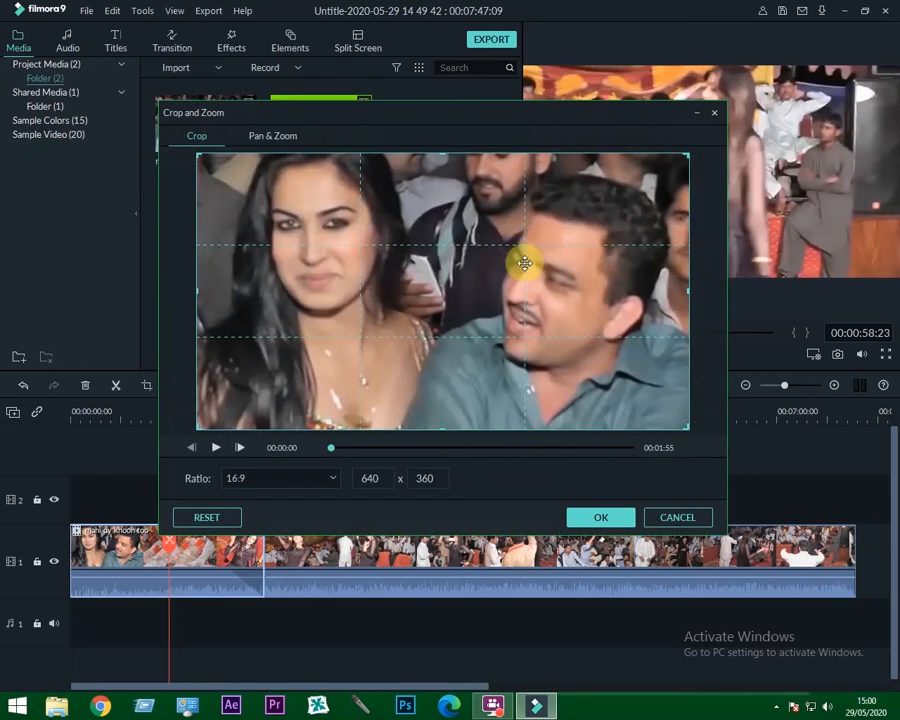
{"action": "left_click_drag", "start_coordinate": [198, 155], "coordinate": [420, 279]}
{"action": "left_click_drag", "start_coordinate": [594, 328], "coordinate": [373, 198]}
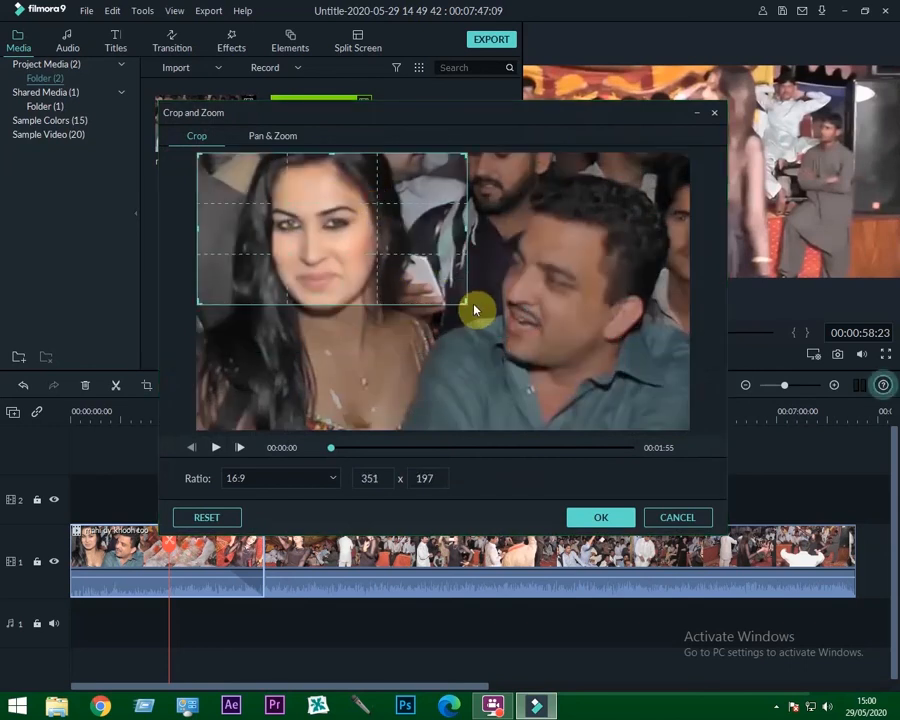
{"action": "left_click_drag", "start_coordinate": [465, 302], "coordinate": [494, 321]}
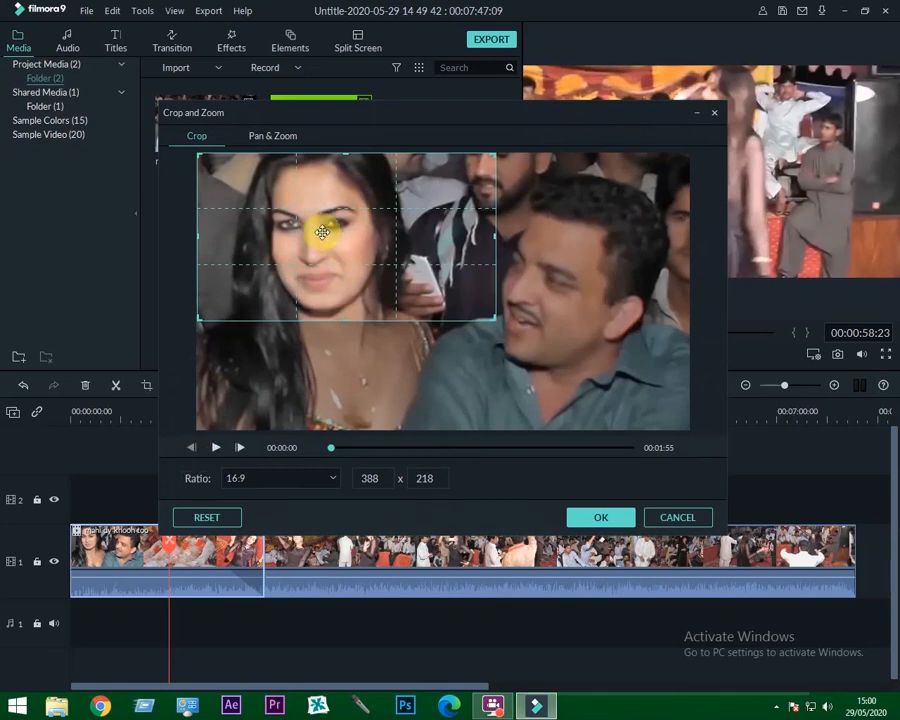
{"action": "left_click", "coordinate": [215, 447]}
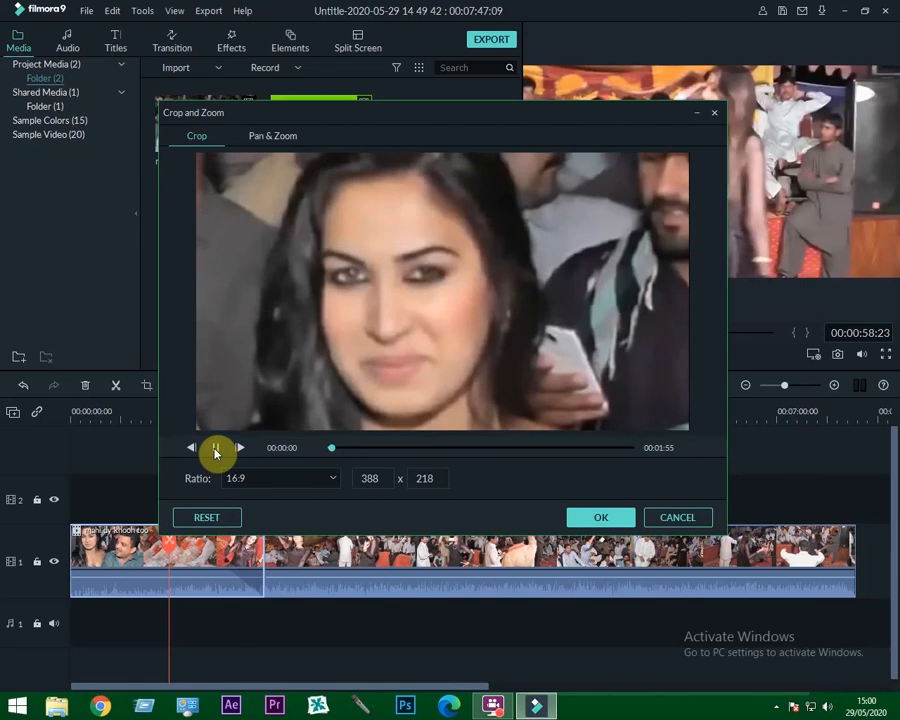
{"action": "left_click", "coordinate": [215, 449]}
{"action": "left_click", "coordinate": [602, 515]}
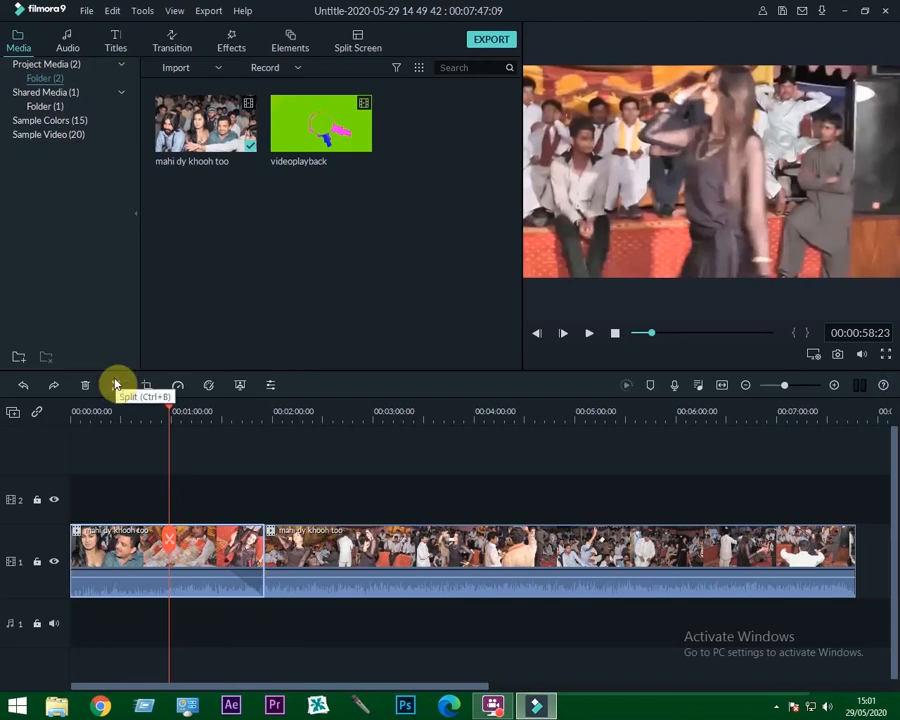
Split the first clip at 00:01:00:04
{"action": "left_click", "coordinate": [170, 540]}
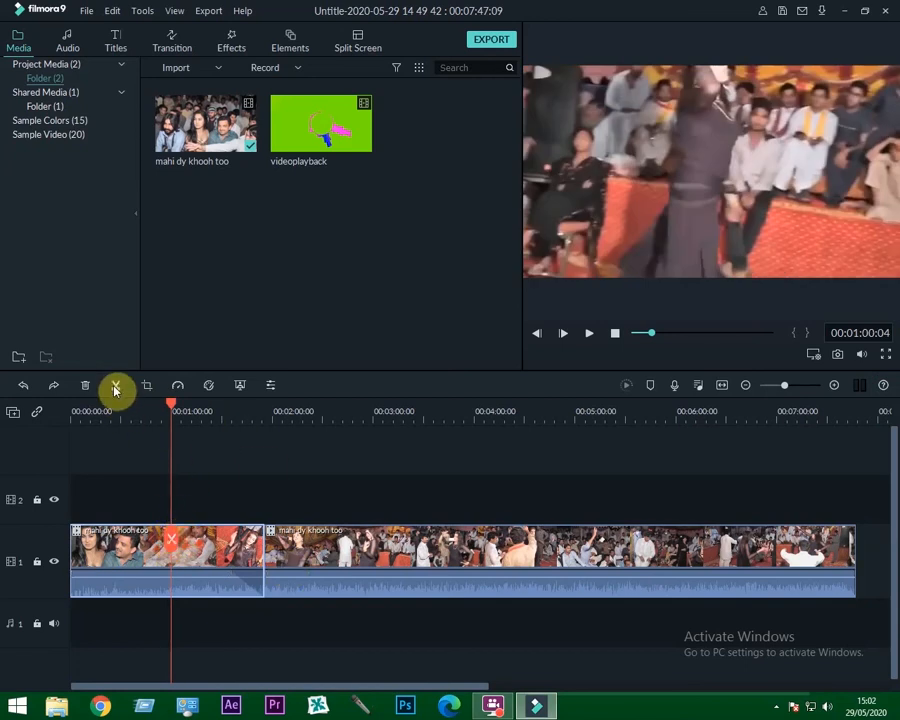
{"action": "left_click", "coordinate": [116, 386]}
{"action": "left_click", "coordinate": [170, 562]}
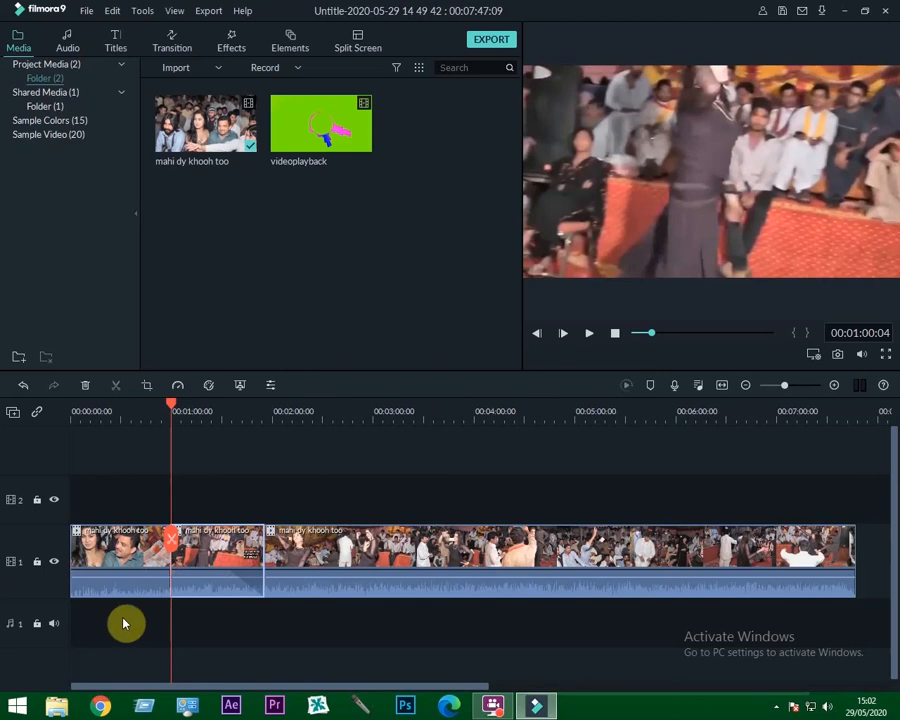
Delete the first segment of the split clip and undo the deletion
{"action": "left_click", "coordinate": [115, 556]}
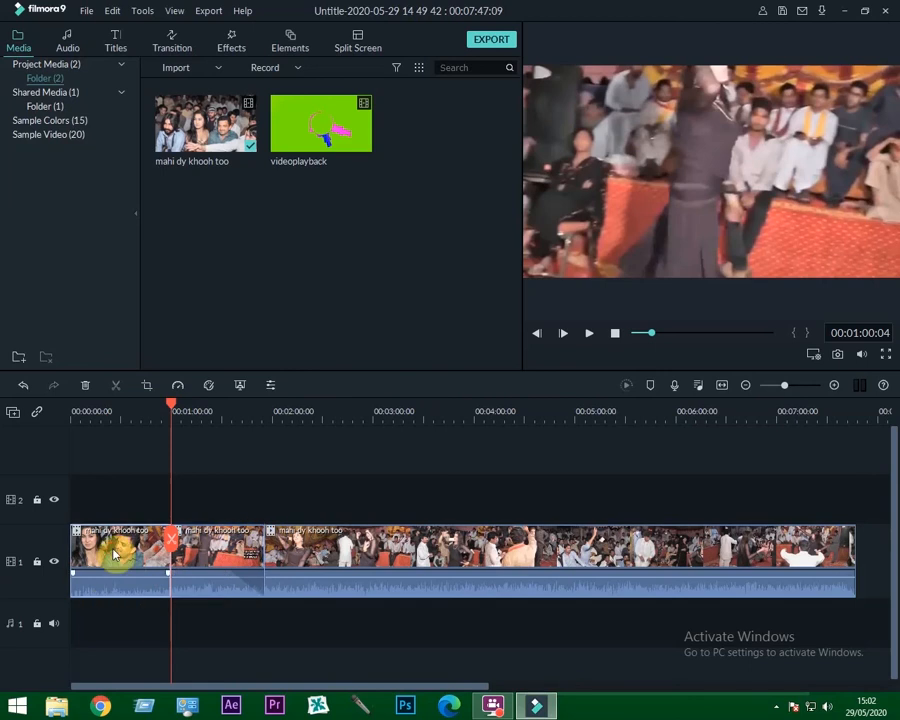
{"action": "key", "text": "Delete"}
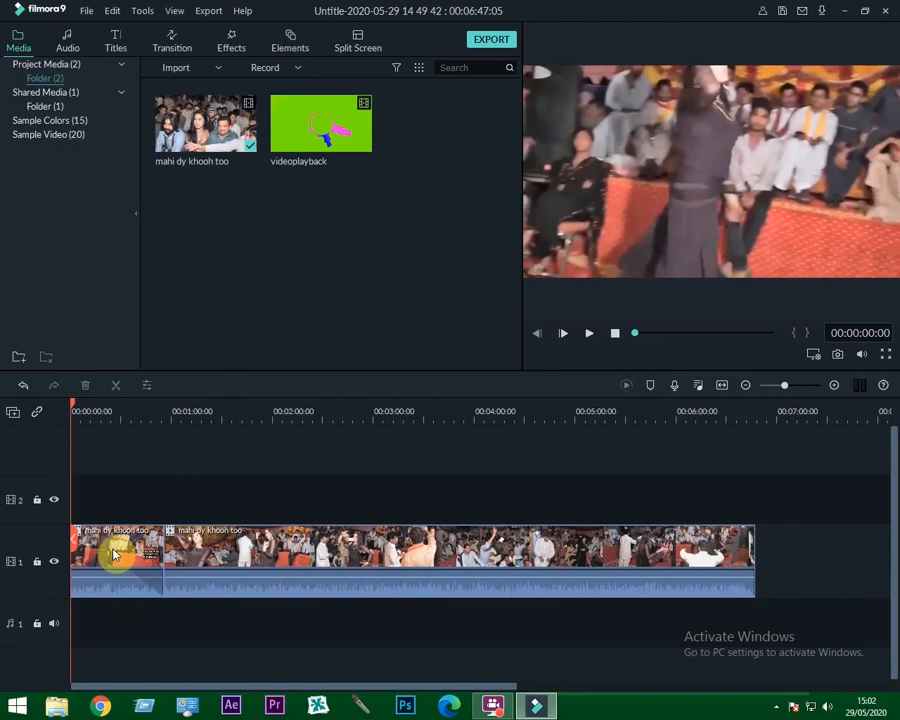
{"action": "left_click", "coordinate": [104, 586]}
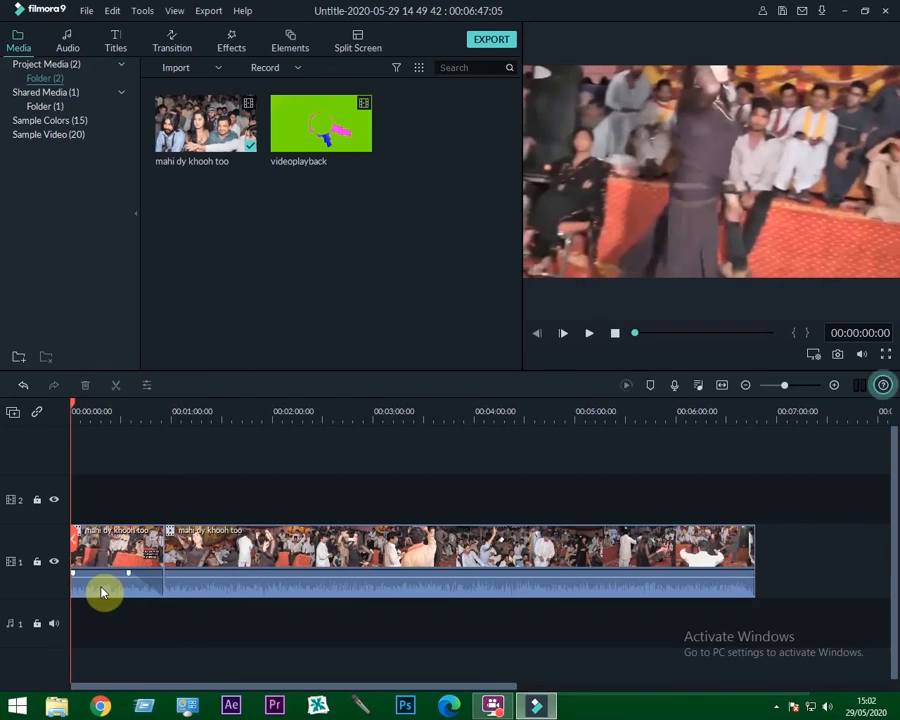
{"action": "key", "text": "ctrl+z"}
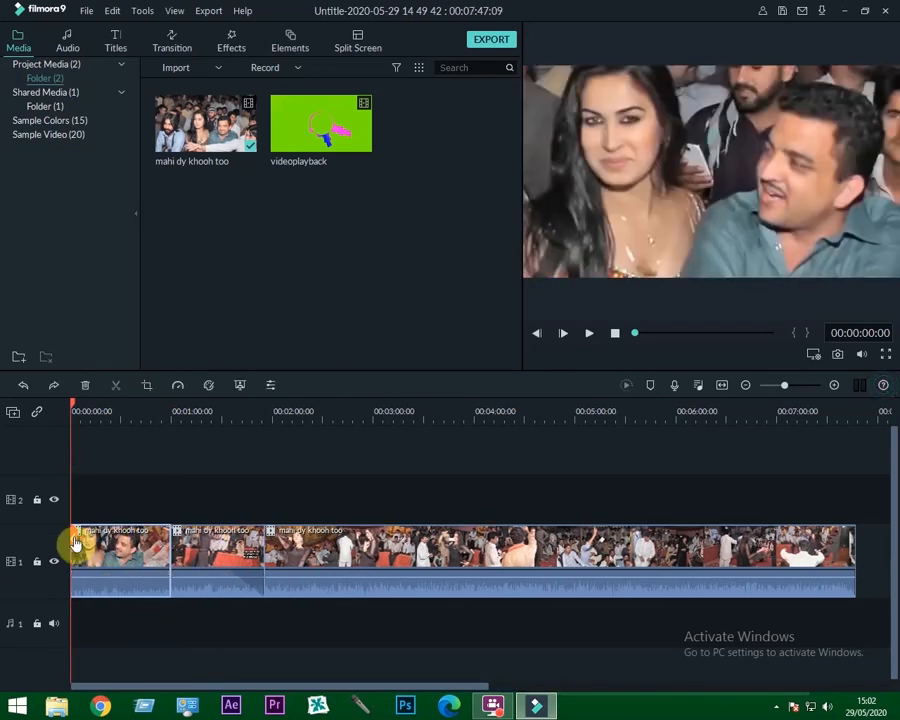
Turn off auto ripple and delete the first segment on track 1 so the following clips keep their positions
{"action": "left_click_drag", "start_coordinate": [75, 543], "coordinate": [146, 549]}
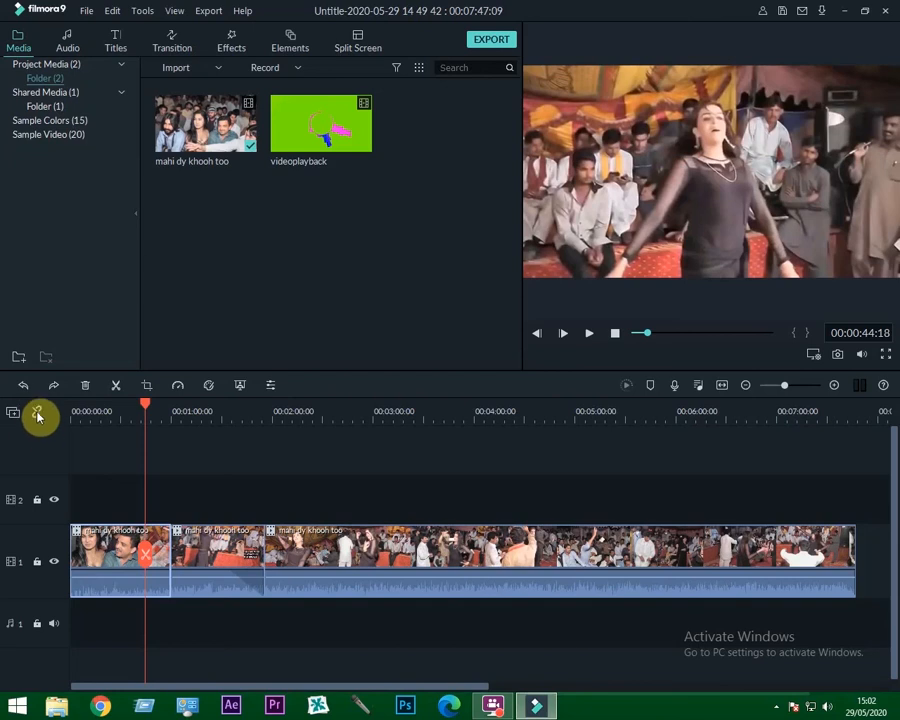
{"action": "left_click", "coordinate": [92, 566]}
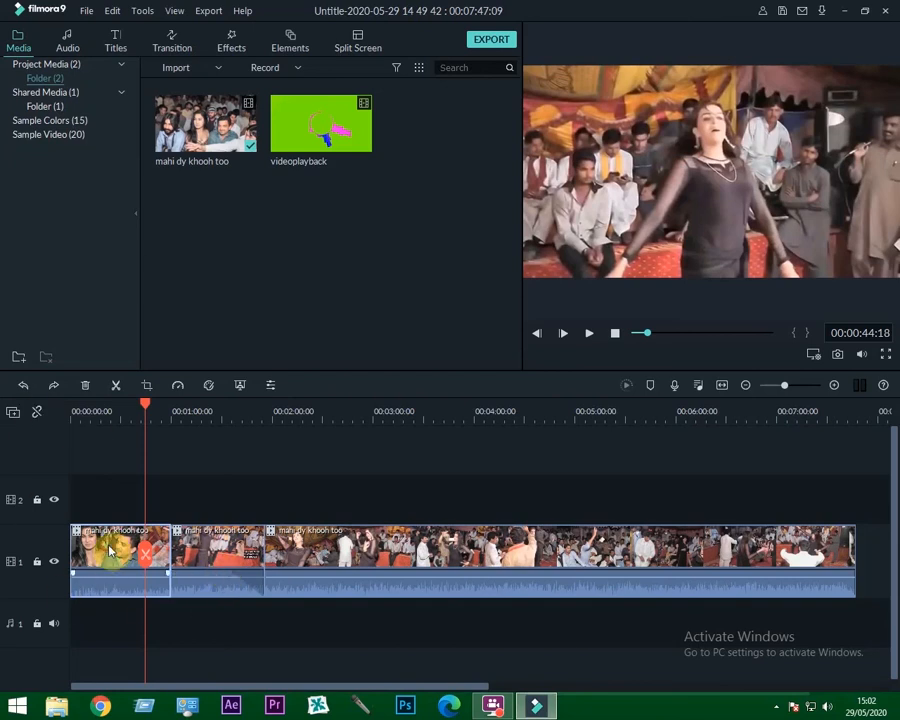
{"action": "left_click", "coordinate": [250, 565]}
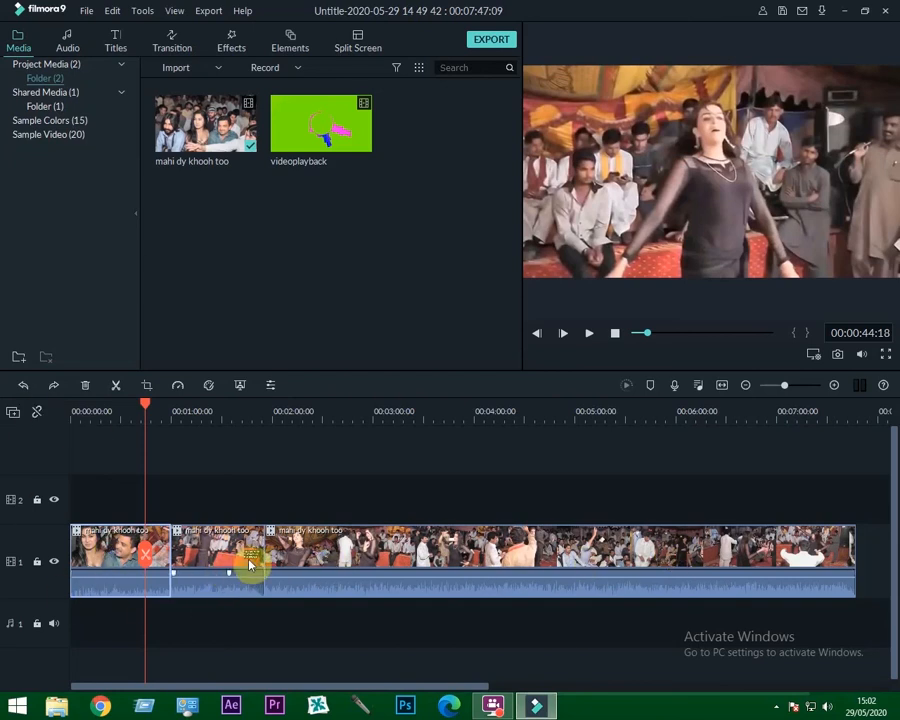
{"action": "left_click", "coordinate": [120, 548]}
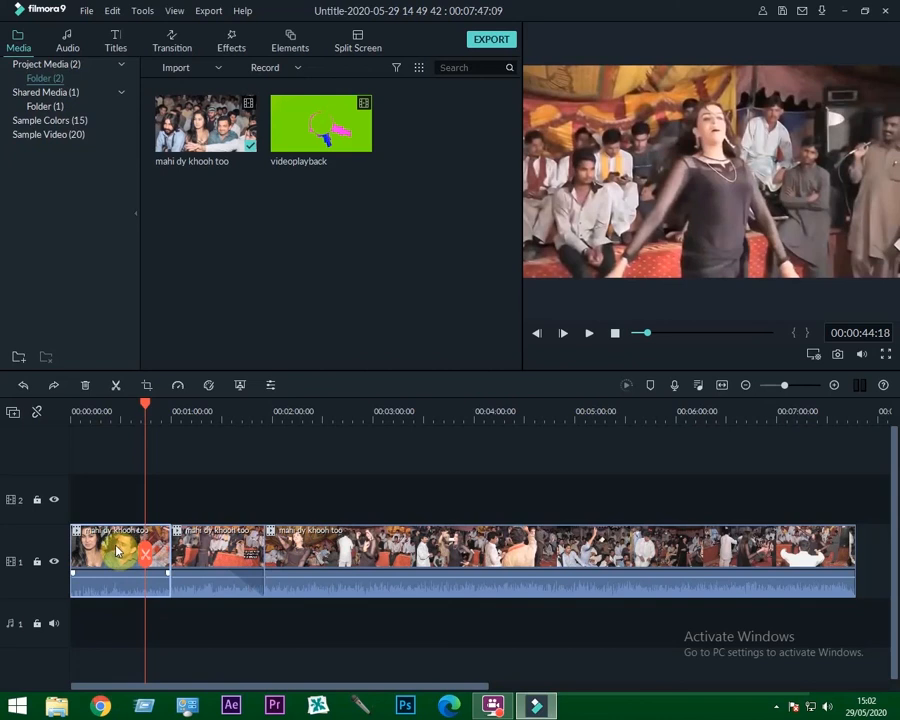
{"action": "key", "text": "Delete"}
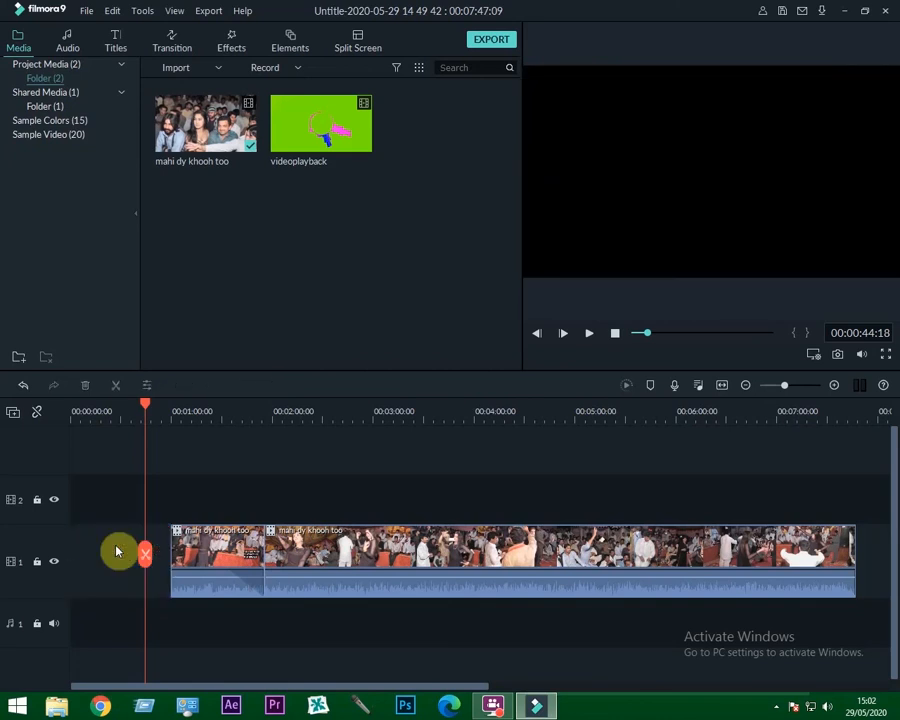
Undo the deletion of the first segment on track 1 and turn auto ripple back on
{"action": "key", "text": "ctrl+z"}
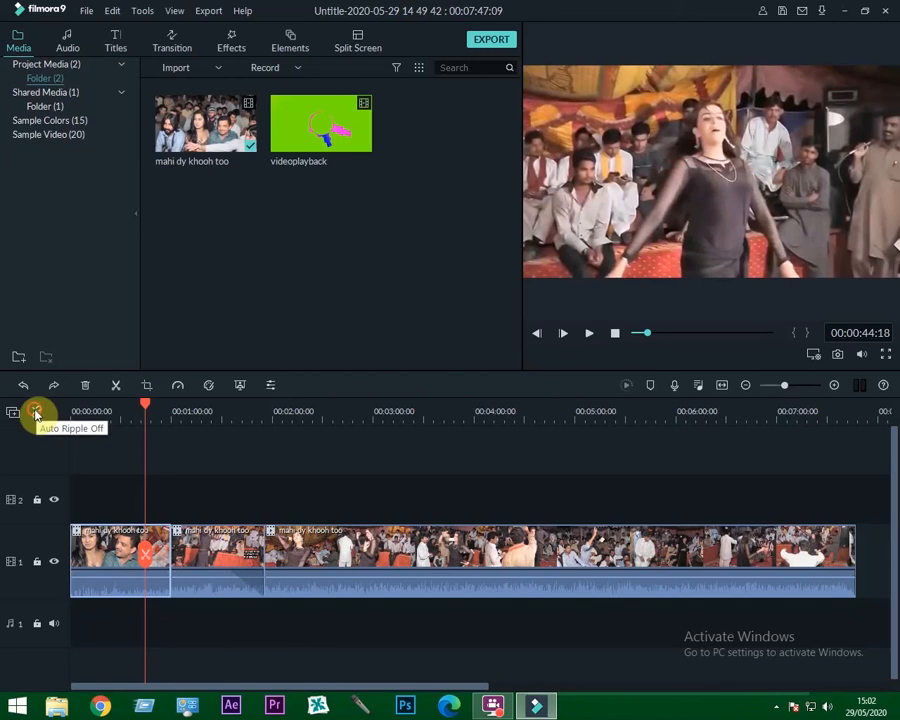
{"action": "left_click", "coordinate": [703, 548]}
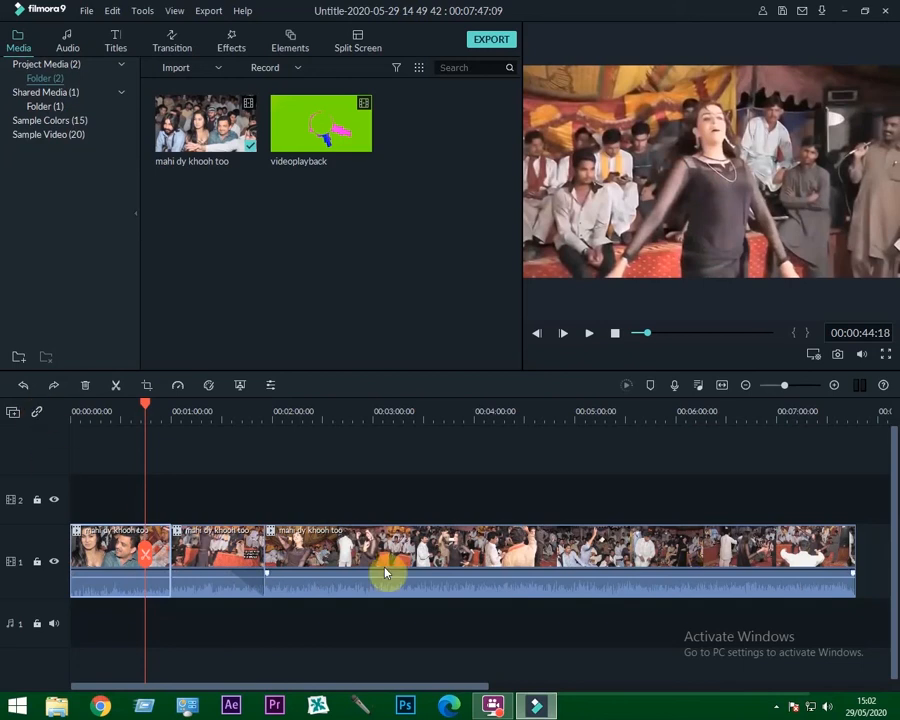
{"action": "left_click", "coordinate": [137, 570]}
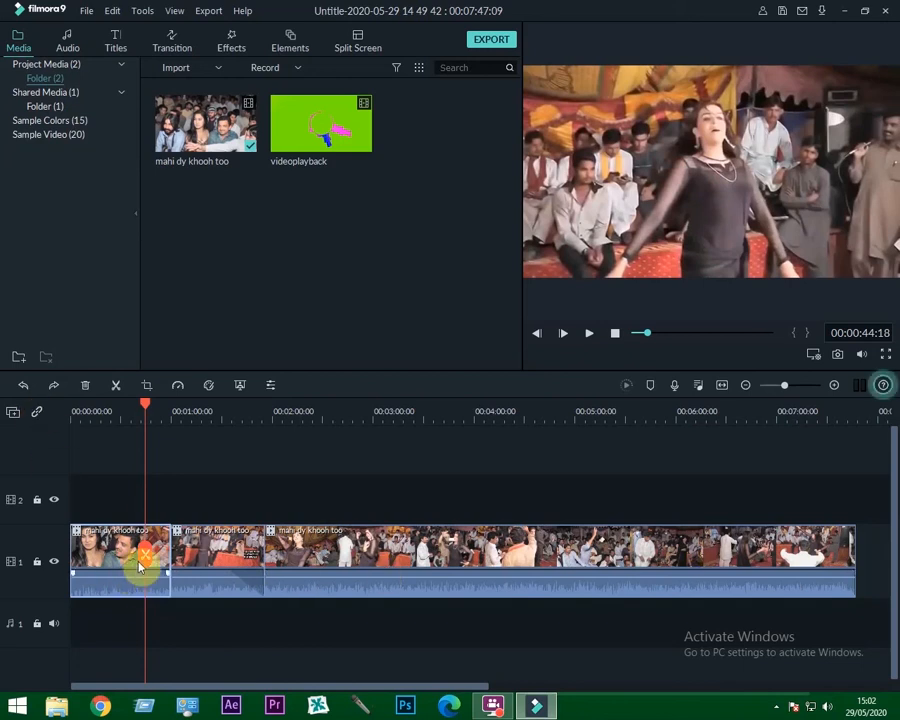
{"action": "left_click", "coordinate": [378, 566]}
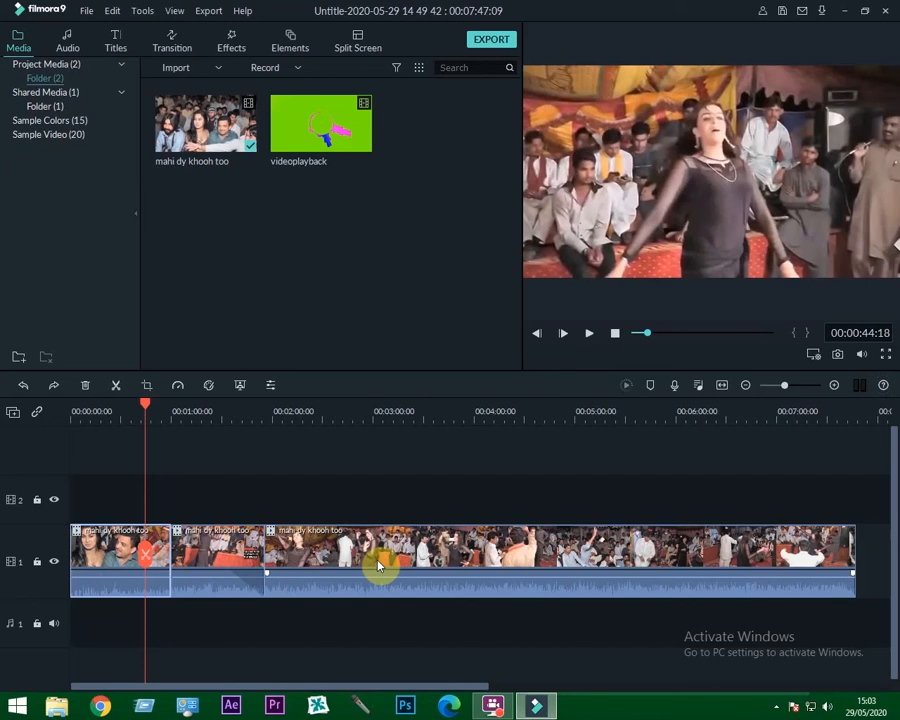
{"action": "left_click", "coordinate": [75, 553]}
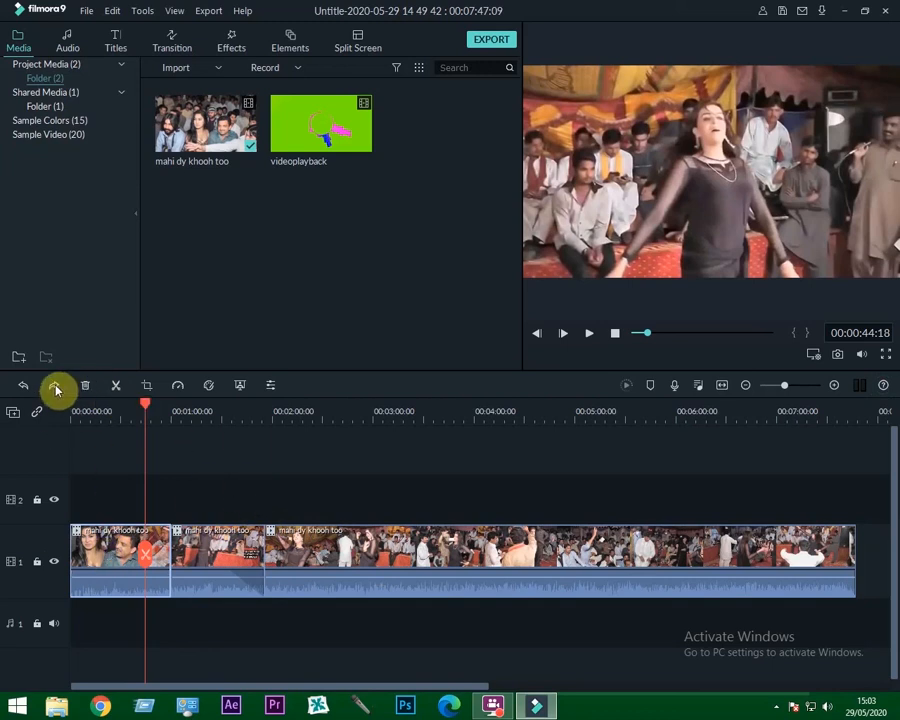
{"action": "left_click", "coordinate": [493, 705]}
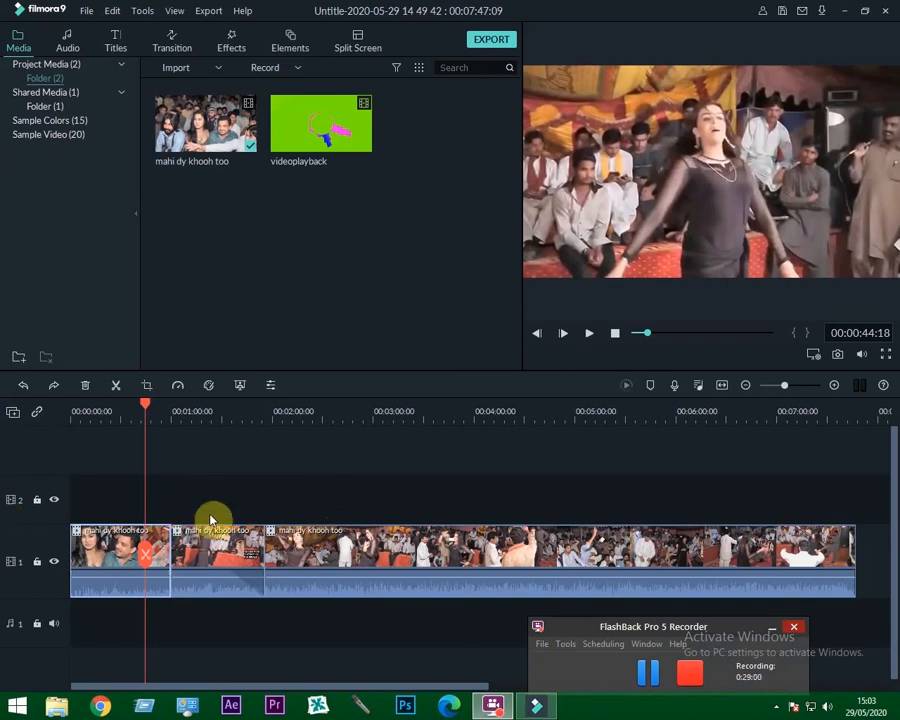
{"action": "left_click", "coordinate": [296, 493]}
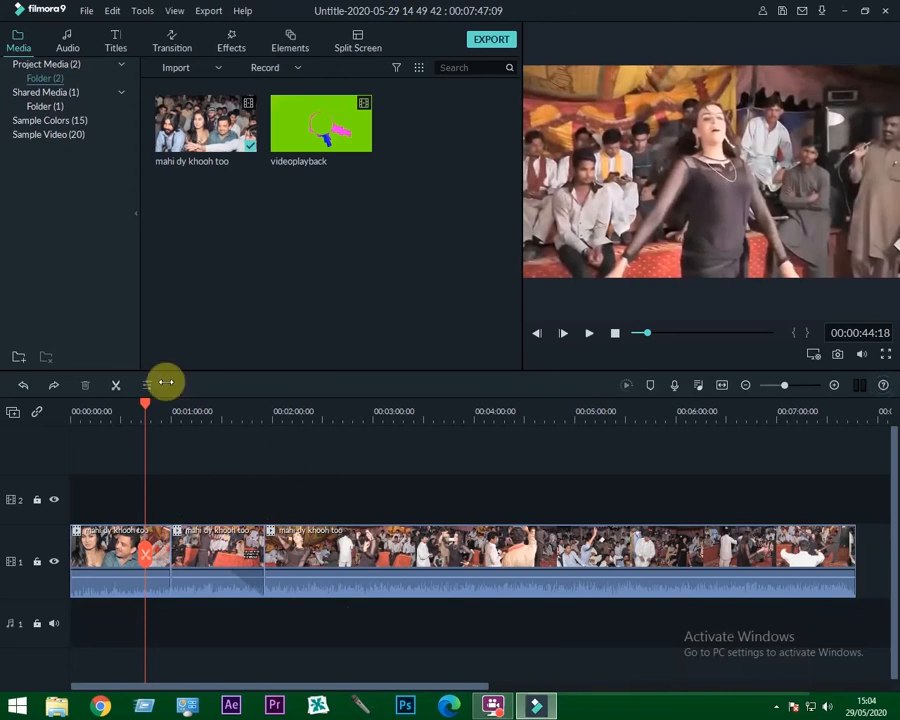
Examine the track height choices and the Track Manager's video track placement options, and close the manager without adding tracks
{"action": "left_click", "coordinate": [13, 416]}
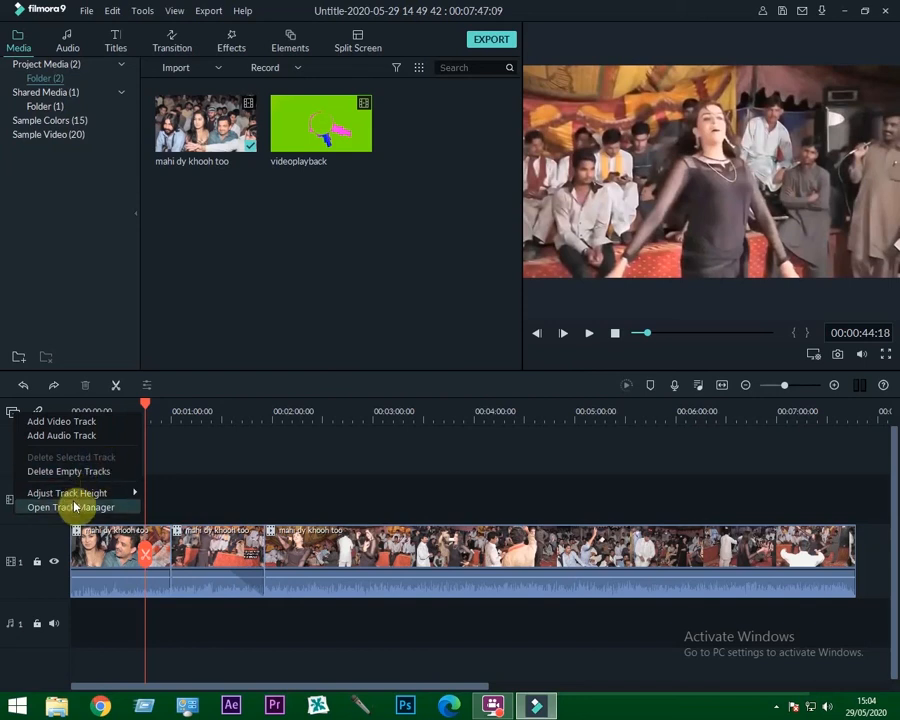
{"action": "mouse_move", "coordinate": [101, 497]}
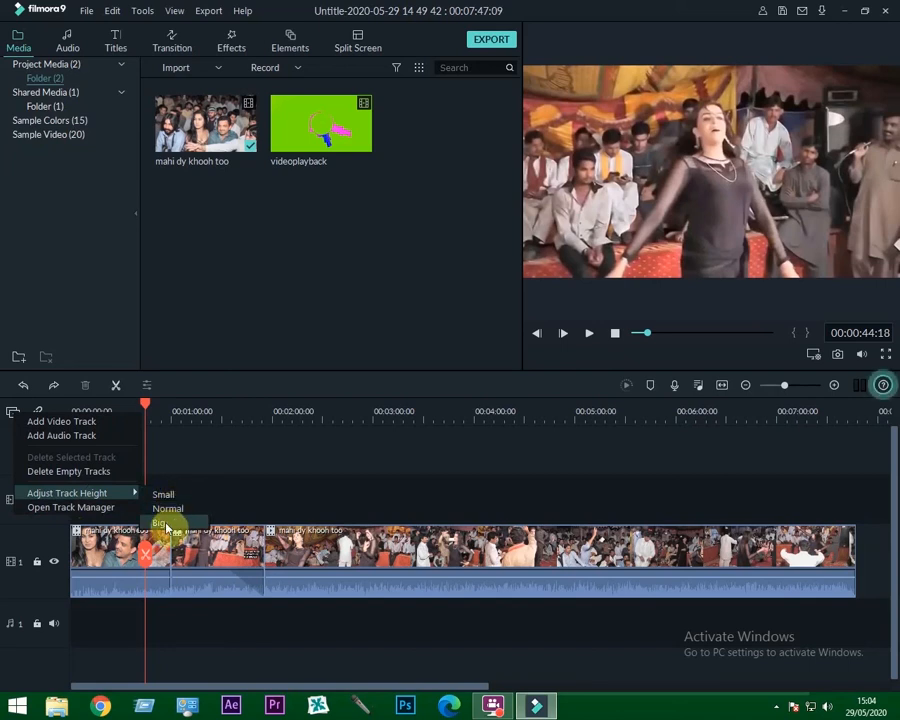
{"action": "left_click", "coordinate": [85, 509]}
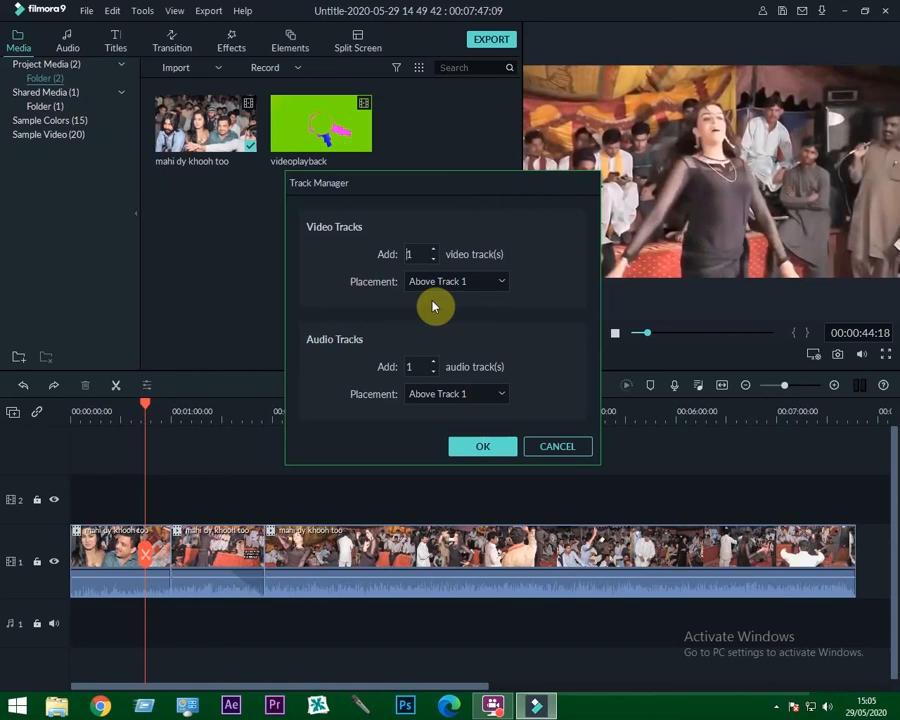
{"action": "left_click", "coordinate": [502, 282]}
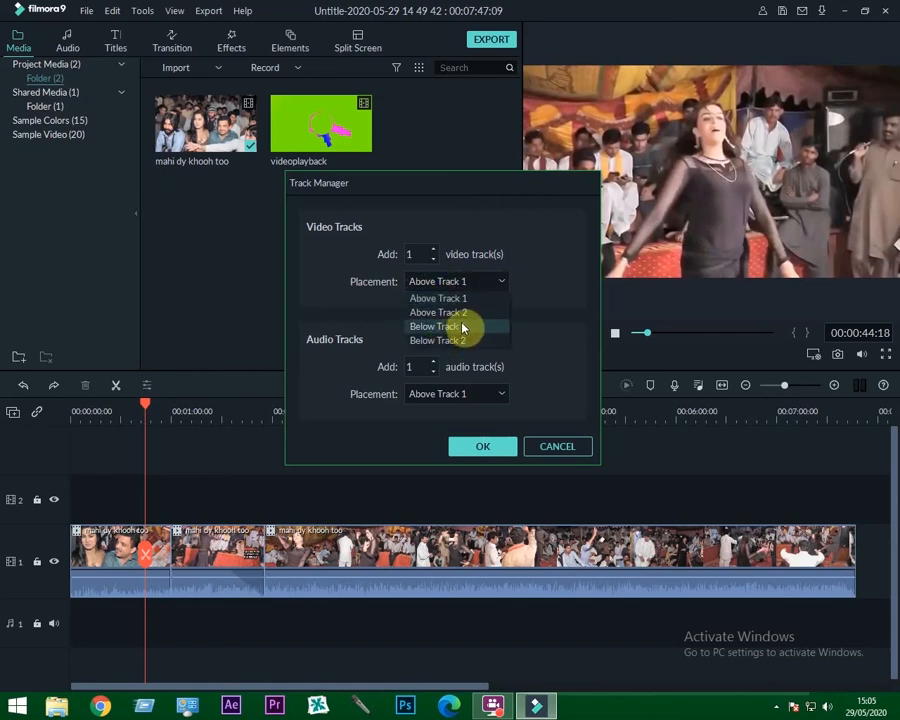
{"action": "left_click", "coordinate": [564, 281]}
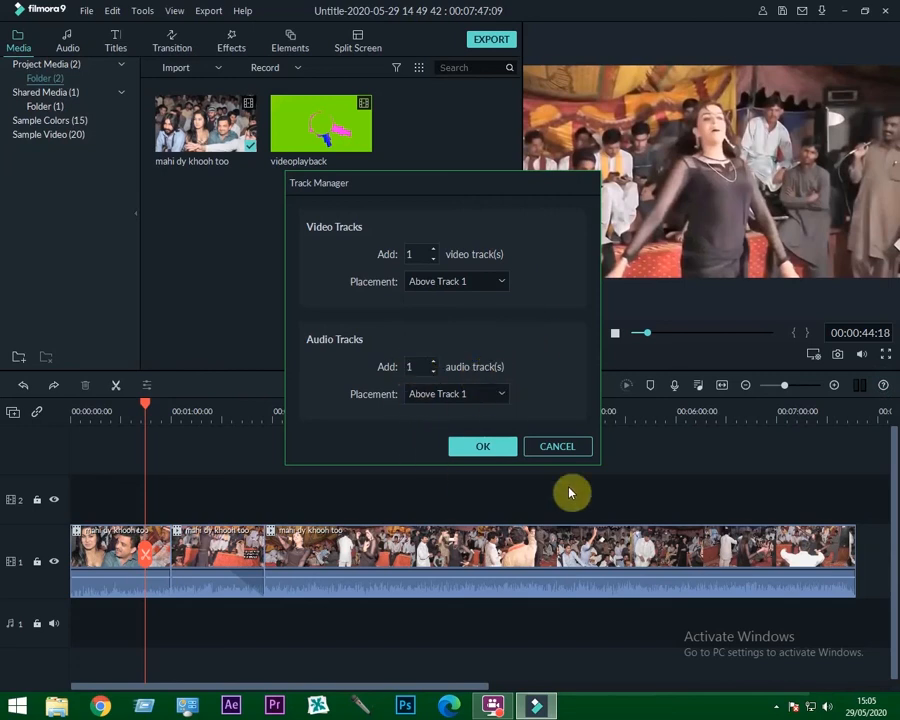
{"action": "left_click", "coordinate": [557, 447]}
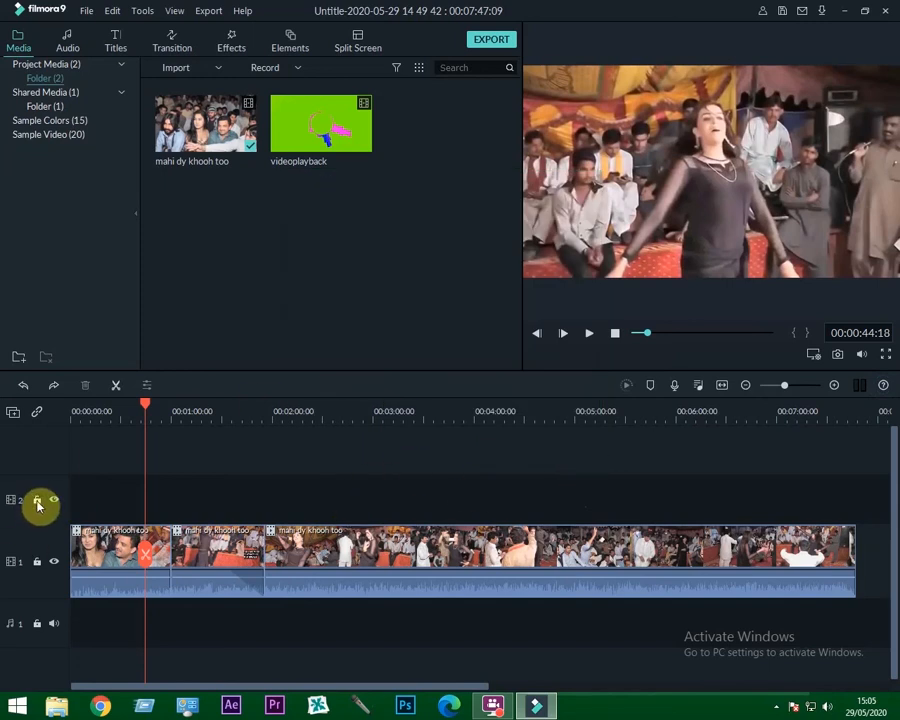
Lock video track 1 and unlock it again
{"action": "left_click", "coordinate": [37, 562]}
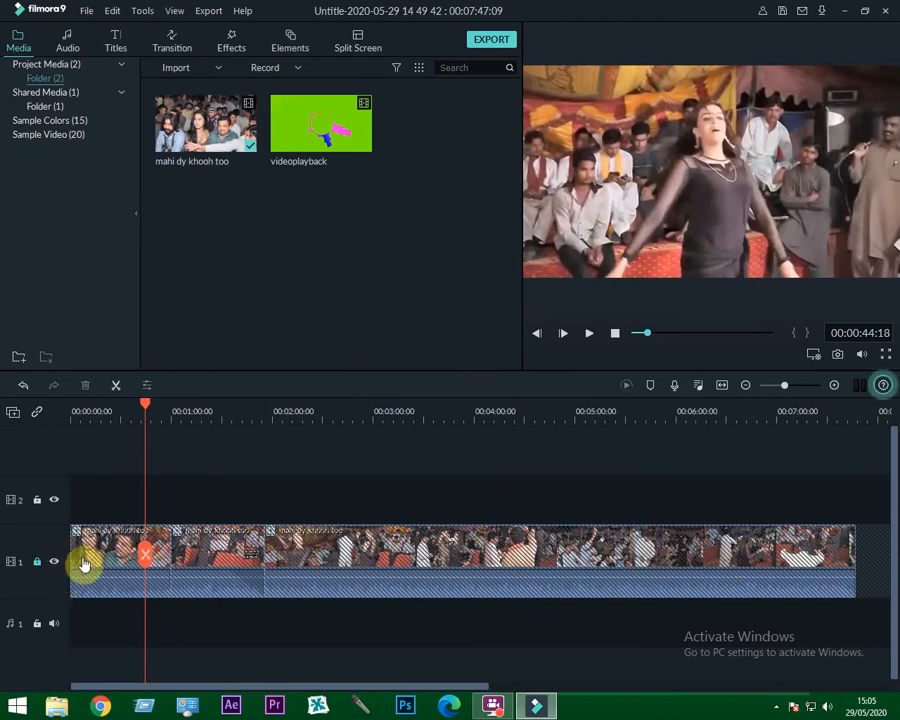
{"action": "left_click", "coordinate": [37, 563]}
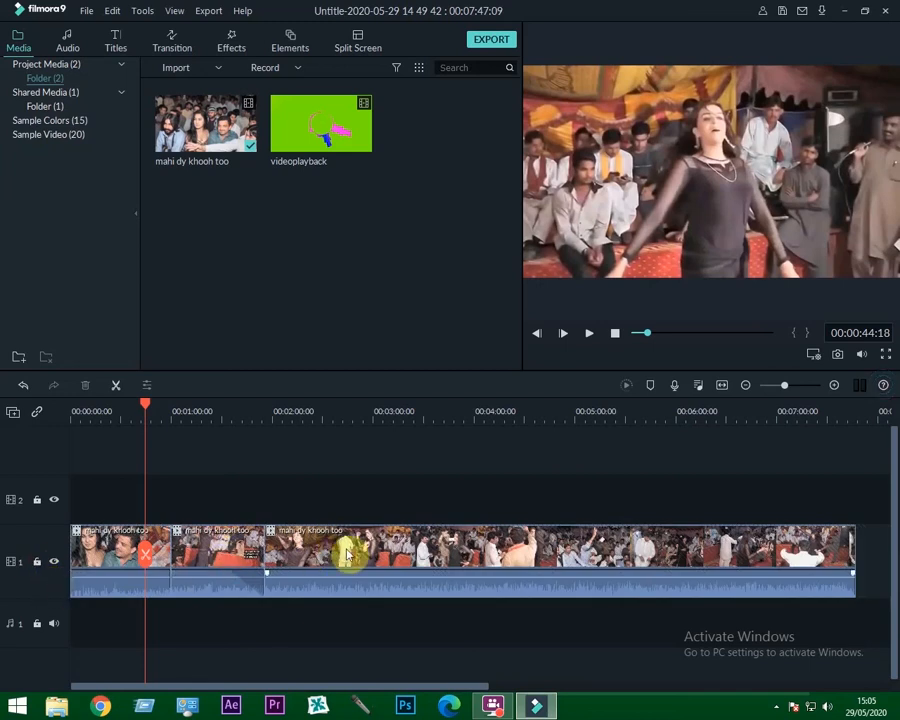
Move the second clip from track 1 up to track 2 and slide the last clip against the end of the first
{"action": "left_click_drag", "start_coordinate": [241, 552], "coordinate": [247, 516]}
{"action": "left_click_drag", "start_coordinate": [346, 545], "coordinate": [194, 545]}
{"action": "left_click", "coordinate": [227, 552]}
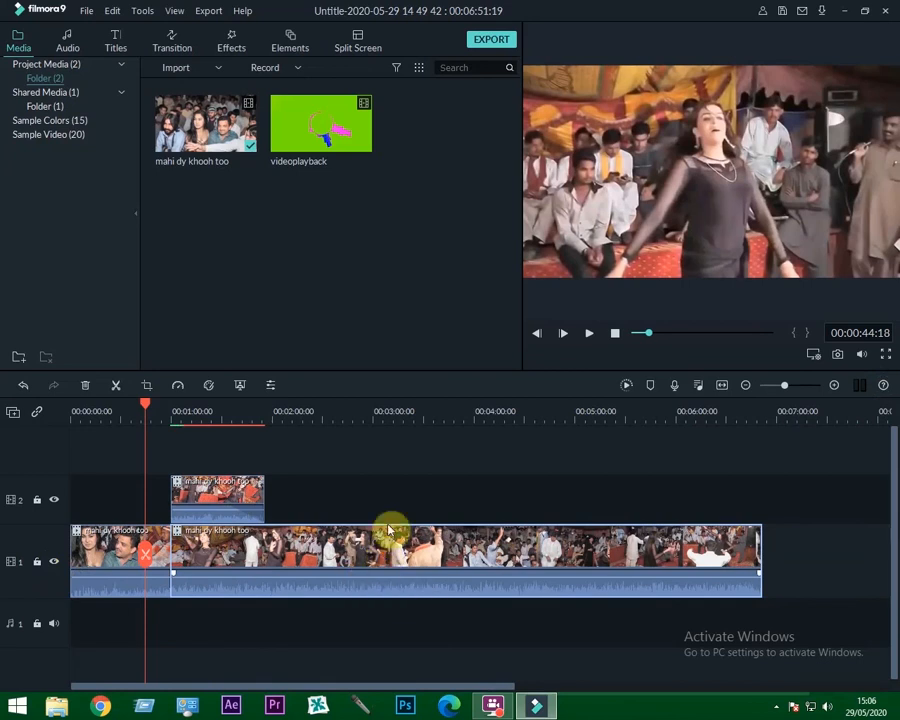
Toggle the lock on video track 1 on and off, and hide the track and show it again
{"action": "left_click", "coordinate": [38, 564]}
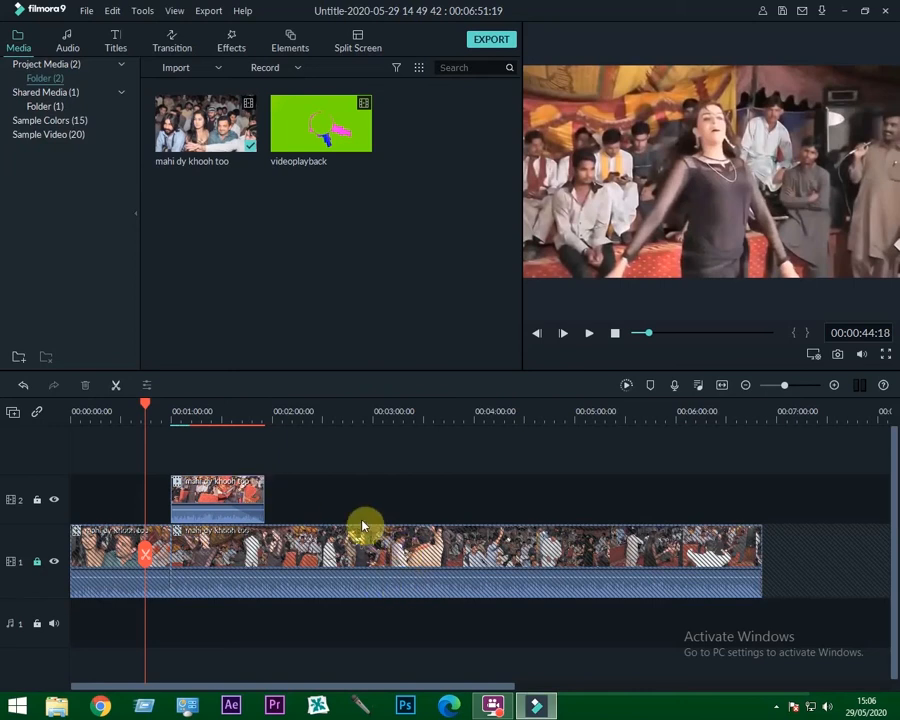
{"action": "left_click", "coordinate": [37, 562]}
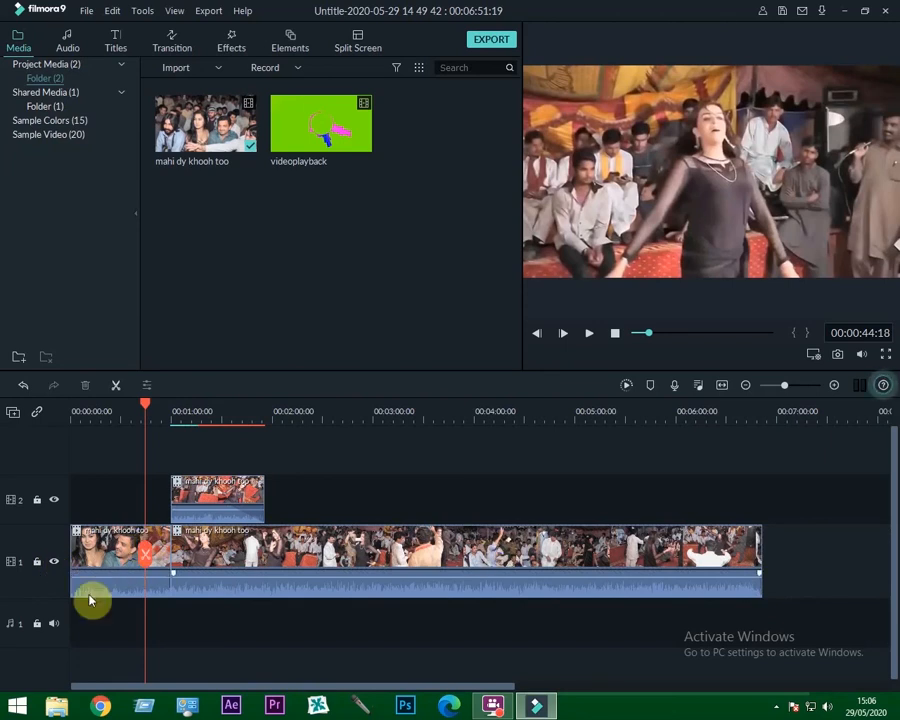
{"action": "left_click", "coordinate": [54, 562]}
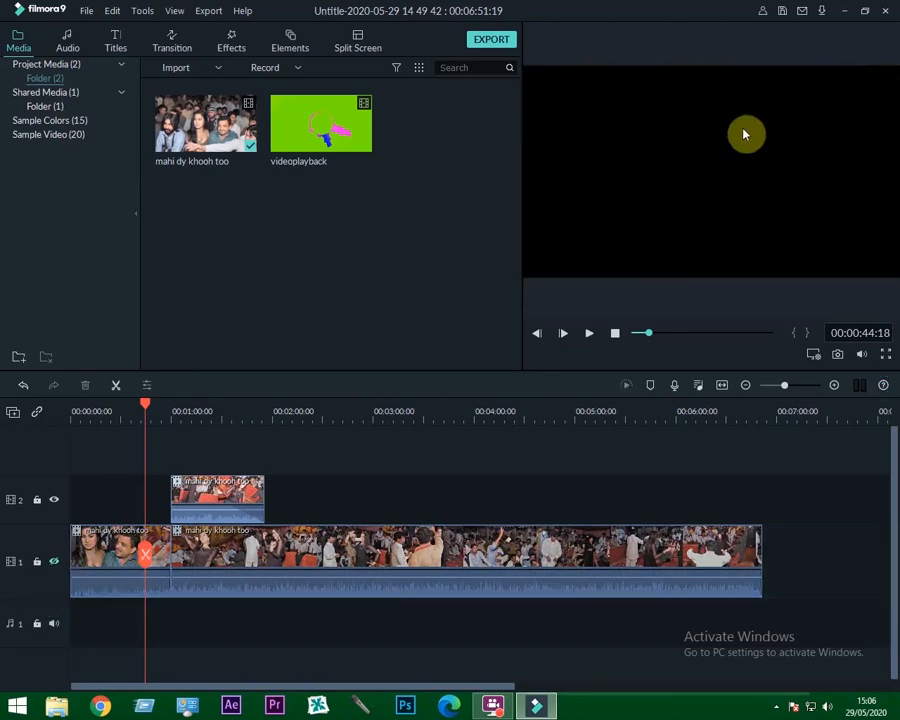
{"action": "left_click", "coordinate": [54, 563]}
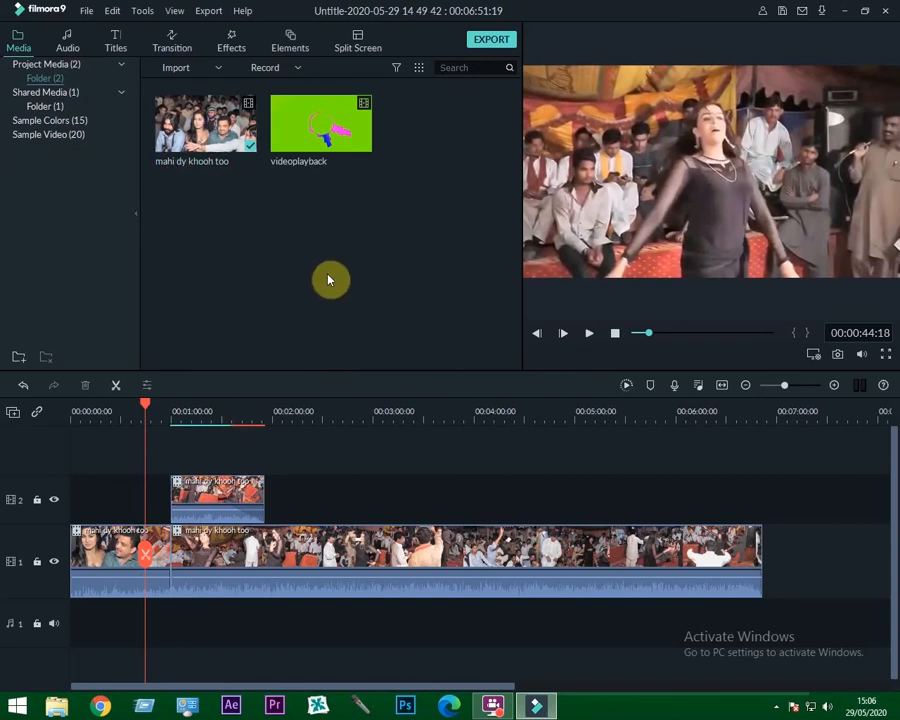
Open the program preferences and set the automatic update check to Never
{"action": "left_click", "coordinate": [86, 11]}
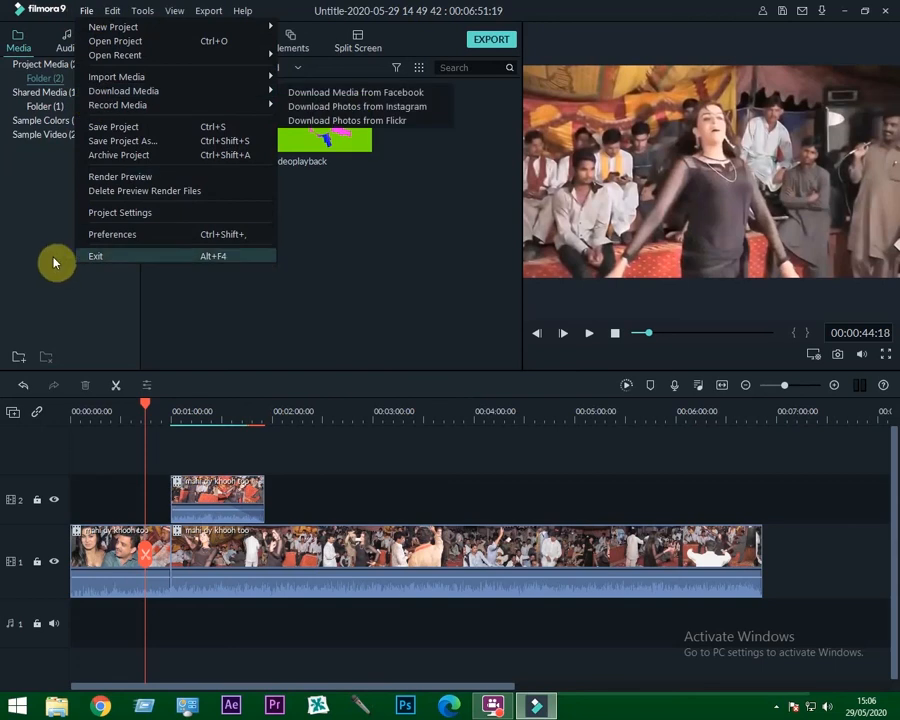
{"action": "left_click", "coordinate": [120, 238]}
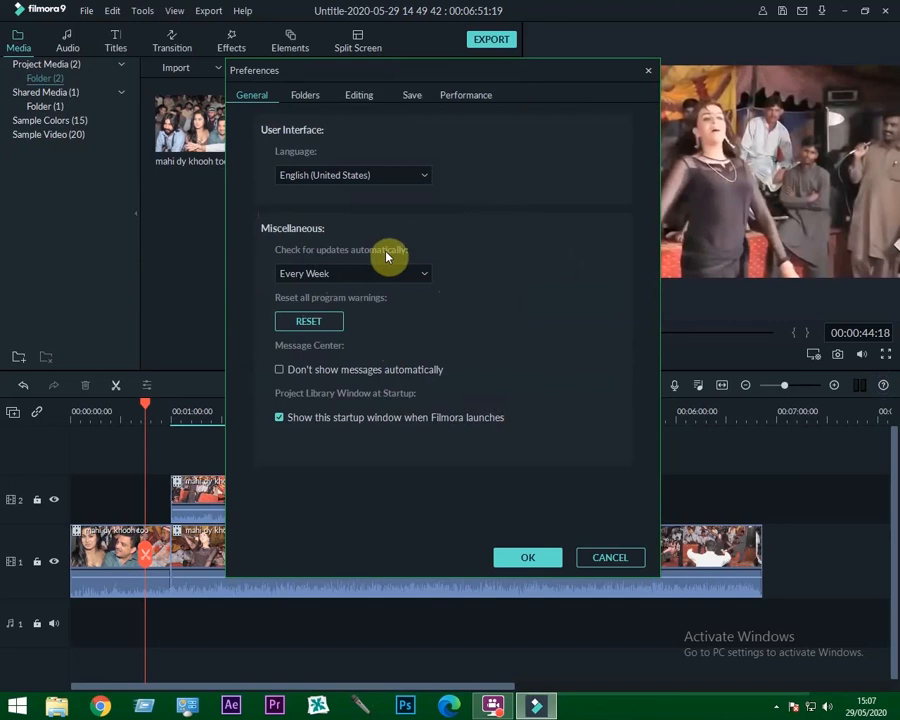
{"action": "left_click", "coordinate": [425, 275]}
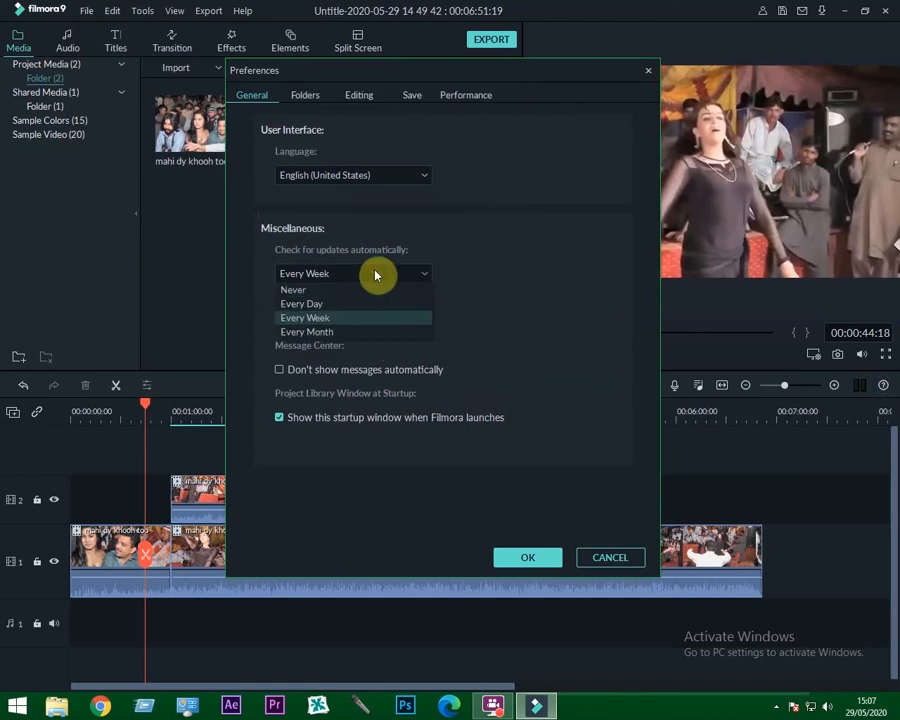
{"action": "left_click", "coordinate": [315, 290]}
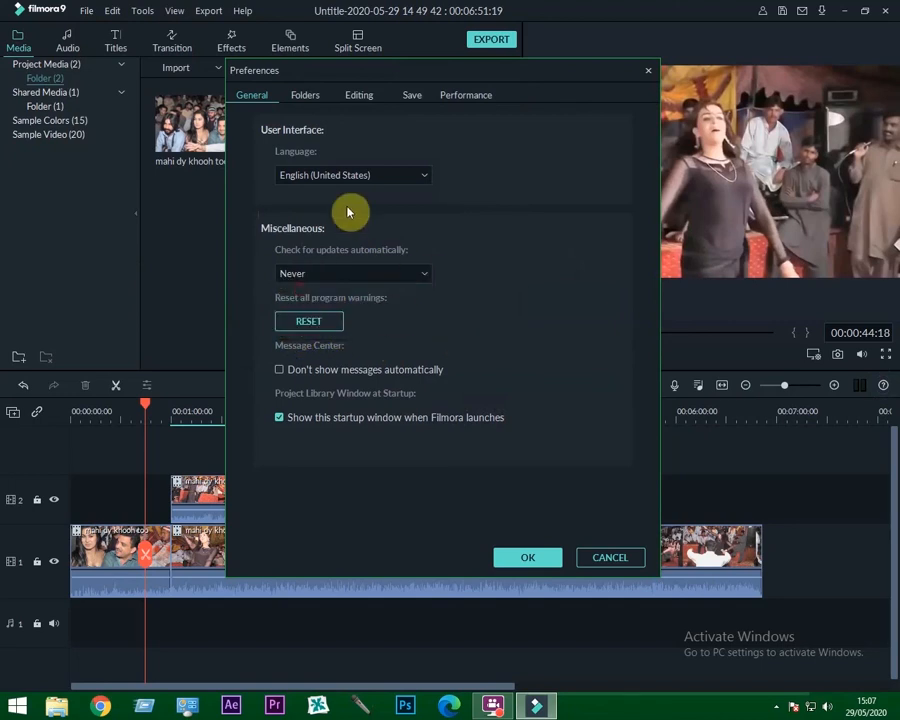
Review the Folders, Editing, Save and Performance preferences and confirm the preferences
{"action": "left_click", "coordinate": [305, 96]}
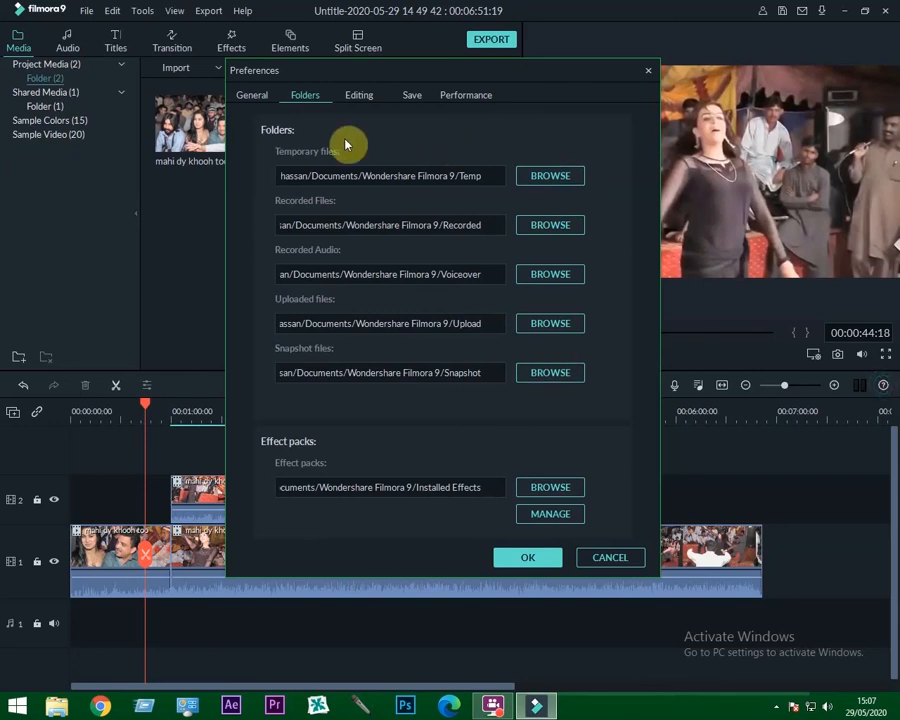
{"action": "left_click", "coordinate": [359, 96]}
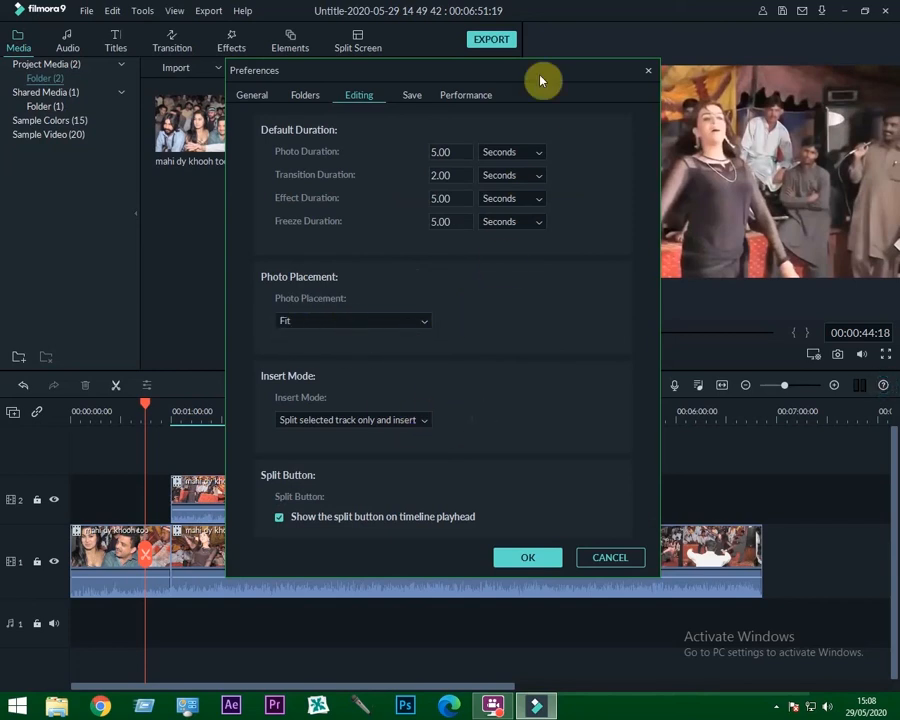
{"action": "left_click", "coordinate": [413, 96]}
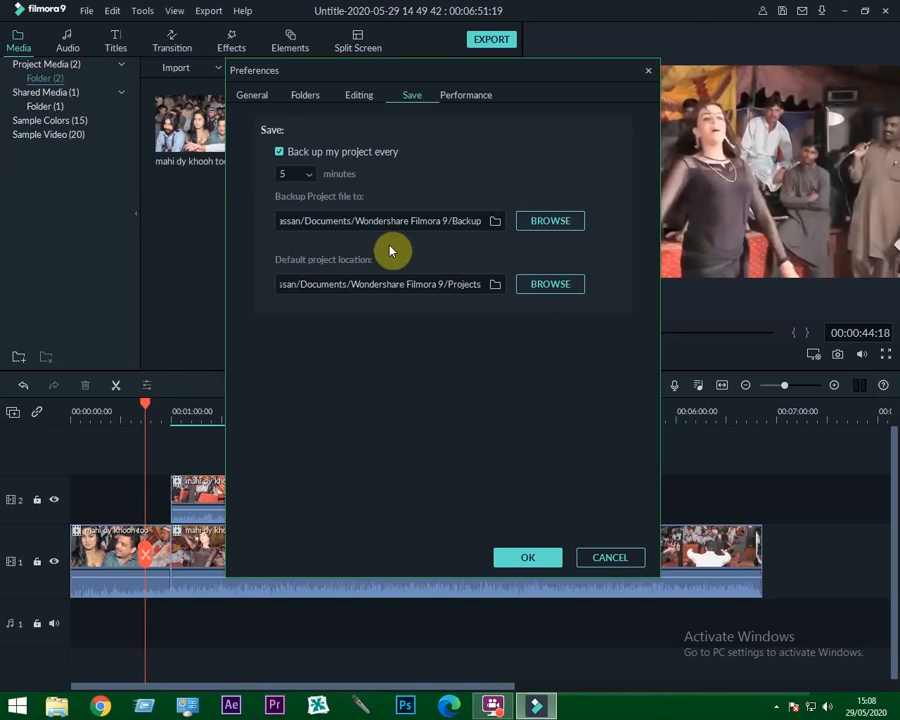
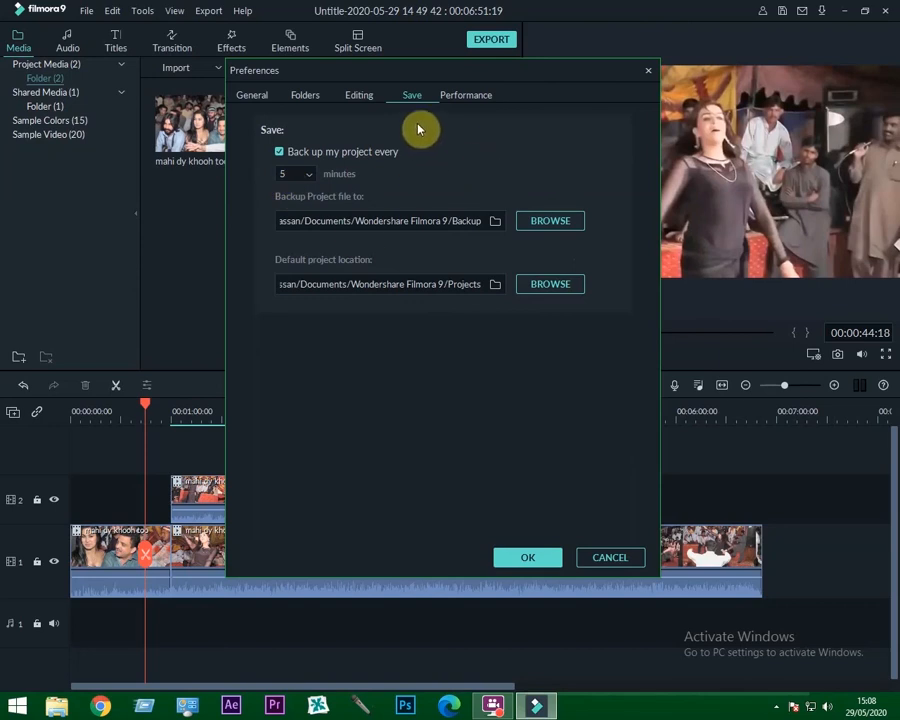
{"action": "left_click", "coordinate": [474, 97]}
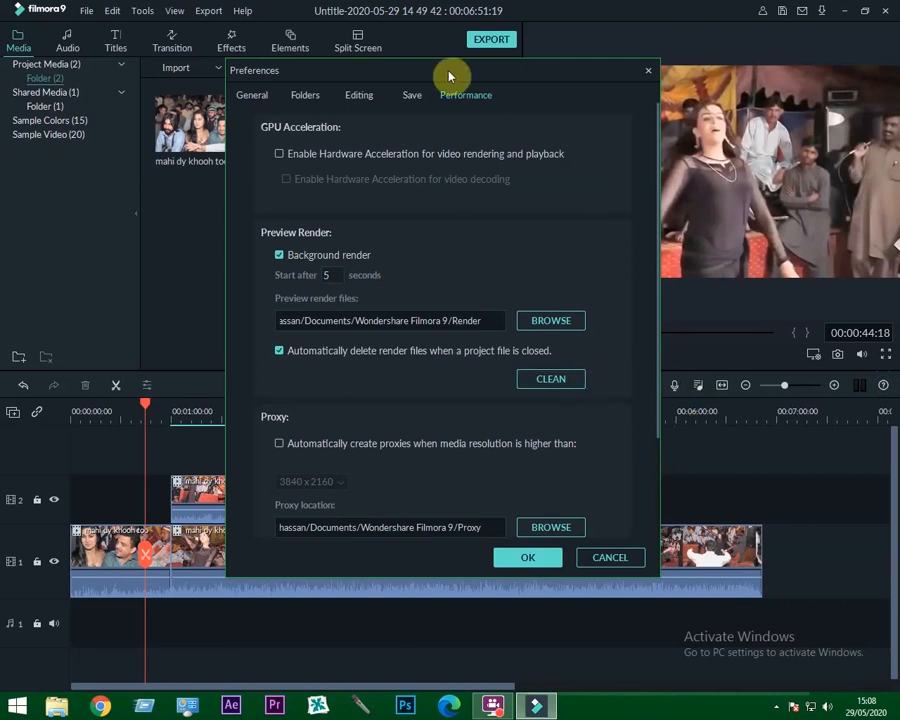
{"action": "left_click_drag", "start_coordinate": [422, 72], "coordinate": [631, 68]}
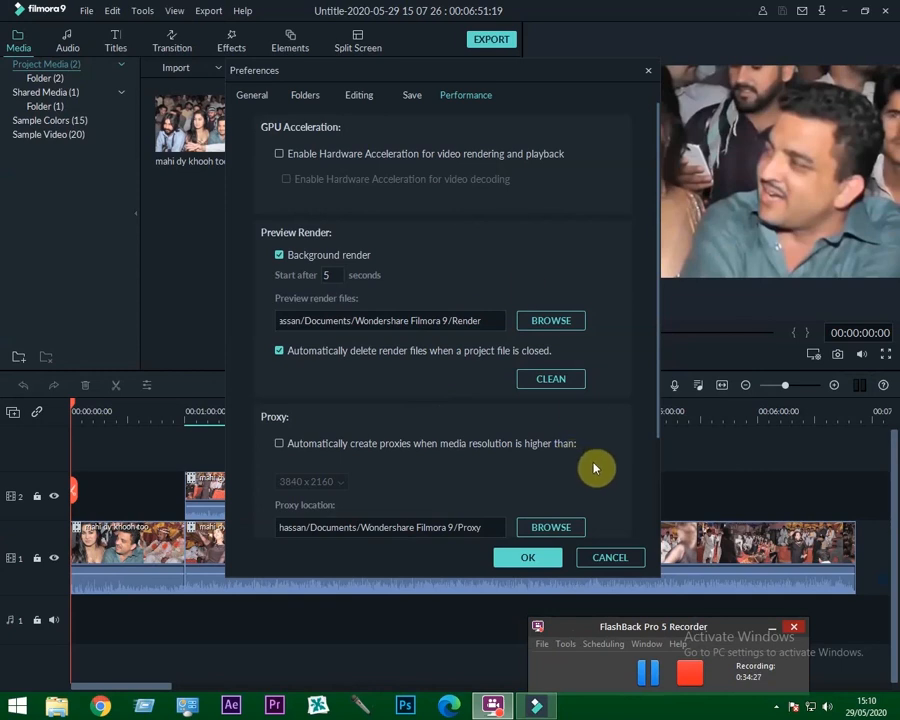
{"action": "left_click", "coordinate": [531, 557]}
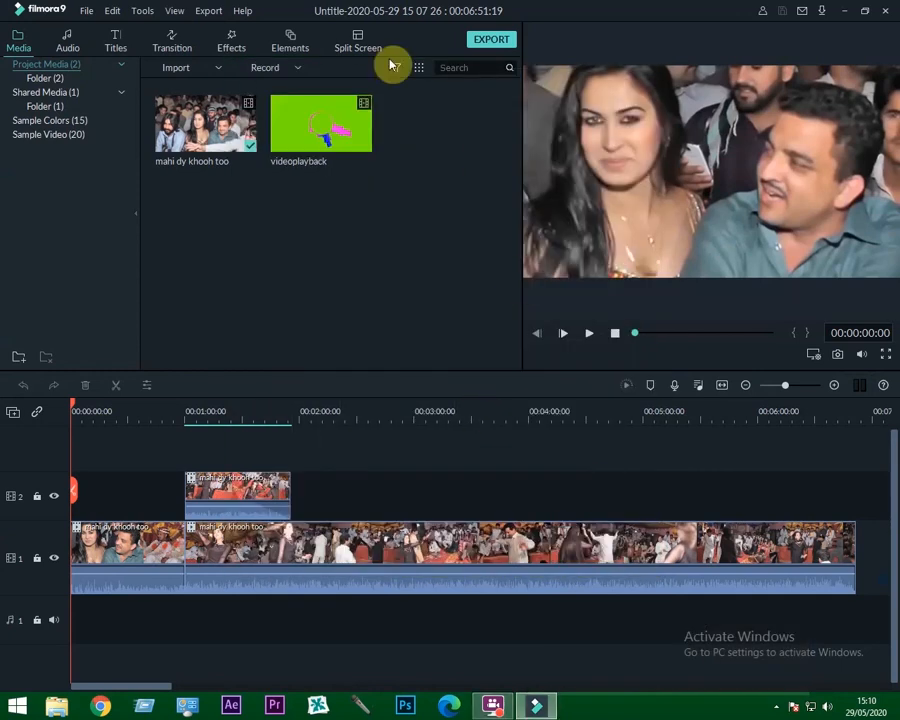
Review the frame rate, resolution and aspect ratio choices in the project settings and confirm them at 16:9, 1920 x 1080, 25 fps
{"action": "left_click", "coordinate": [84, 12]}
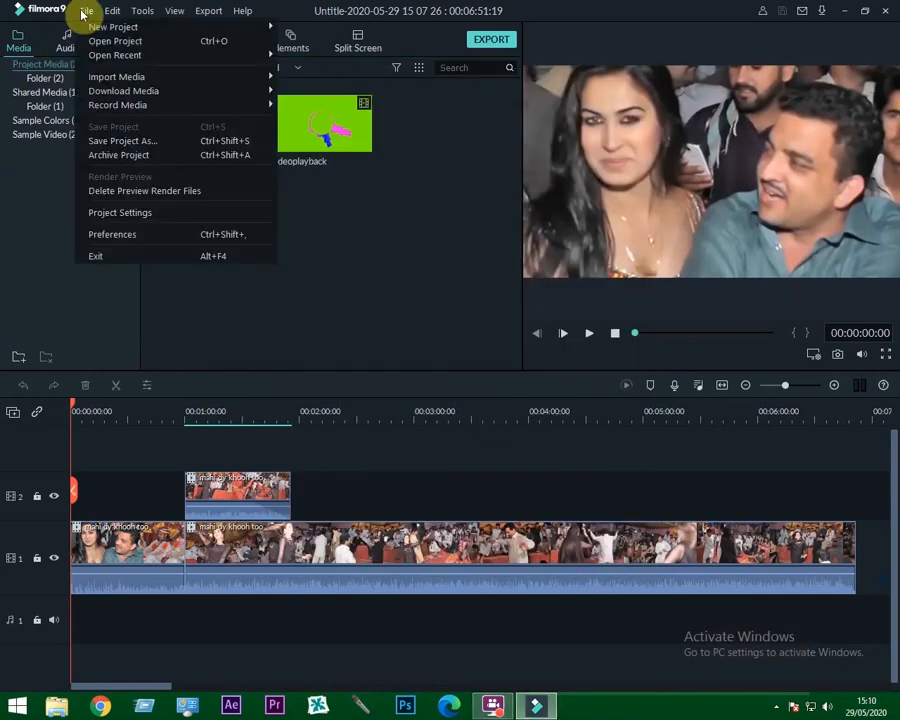
{"action": "left_click", "coordinate": [113, 214]}
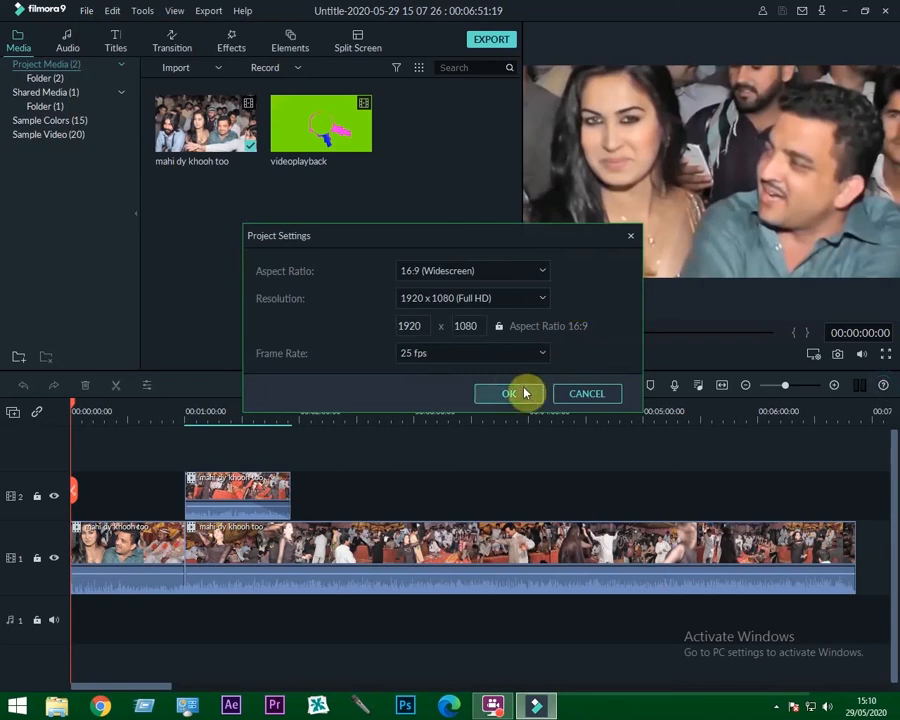
{"action": "left_click", "coordinate": [545, 358]}
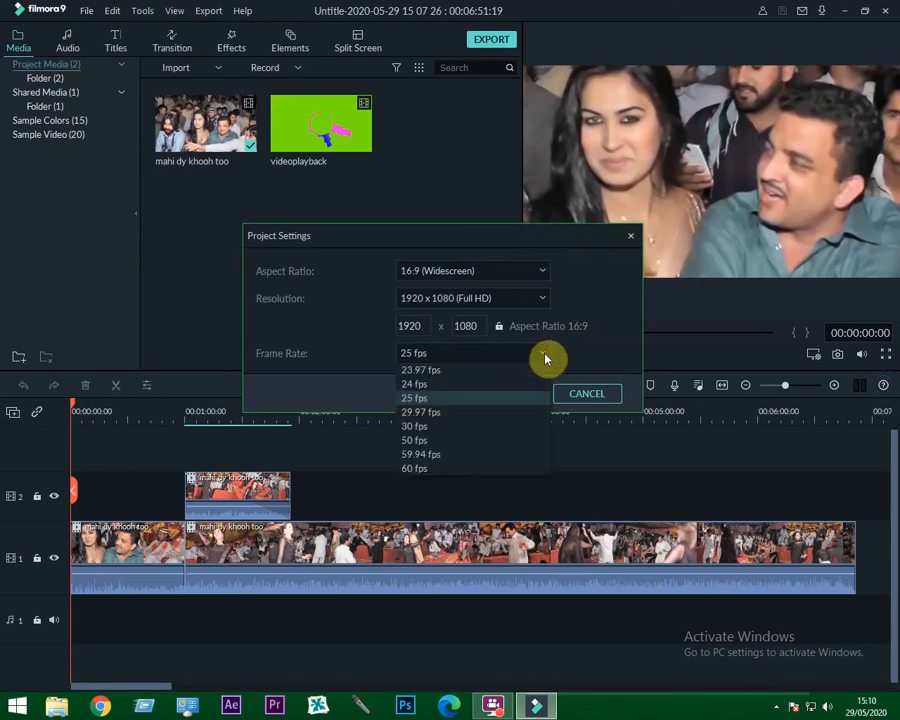
{"action": "left_click", "coordinate": [545, 358]}
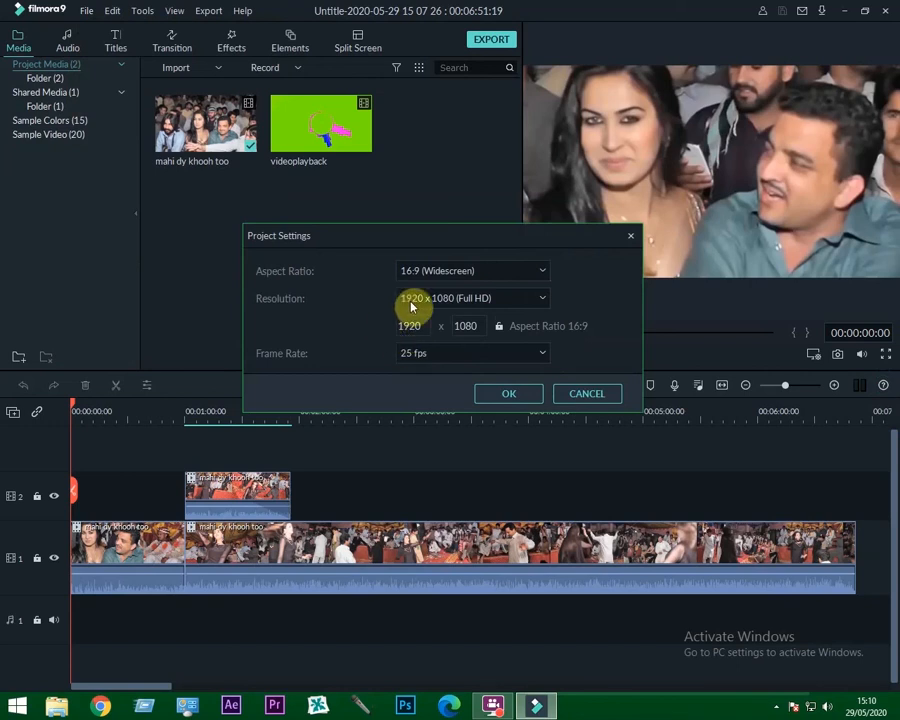
{"action": "left_click", "coordinate": [544, 299]}
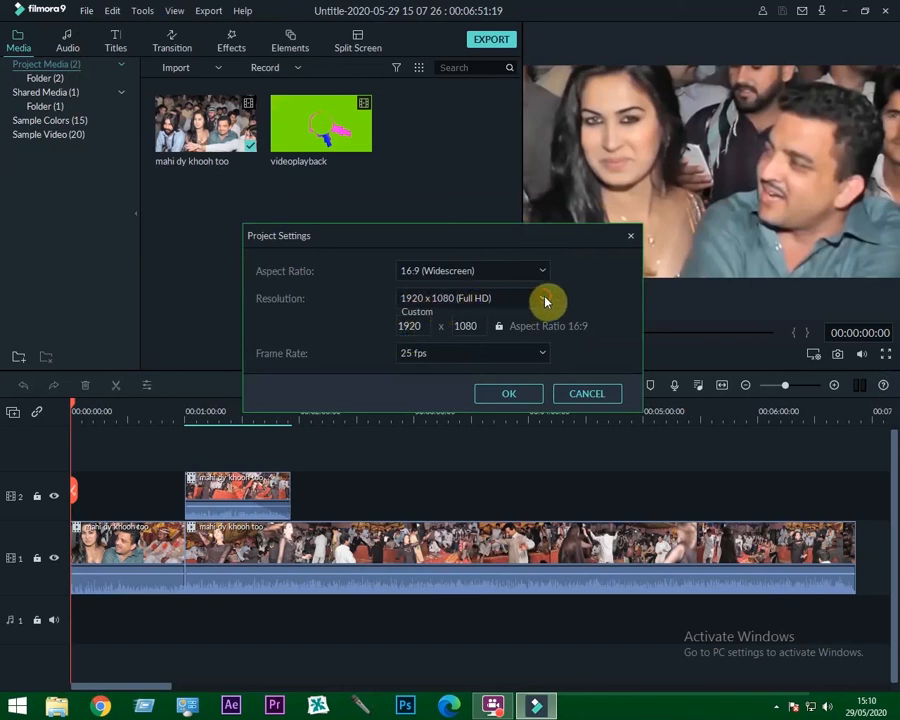
{"action": "left_click", "coordinate": [545, 300]}
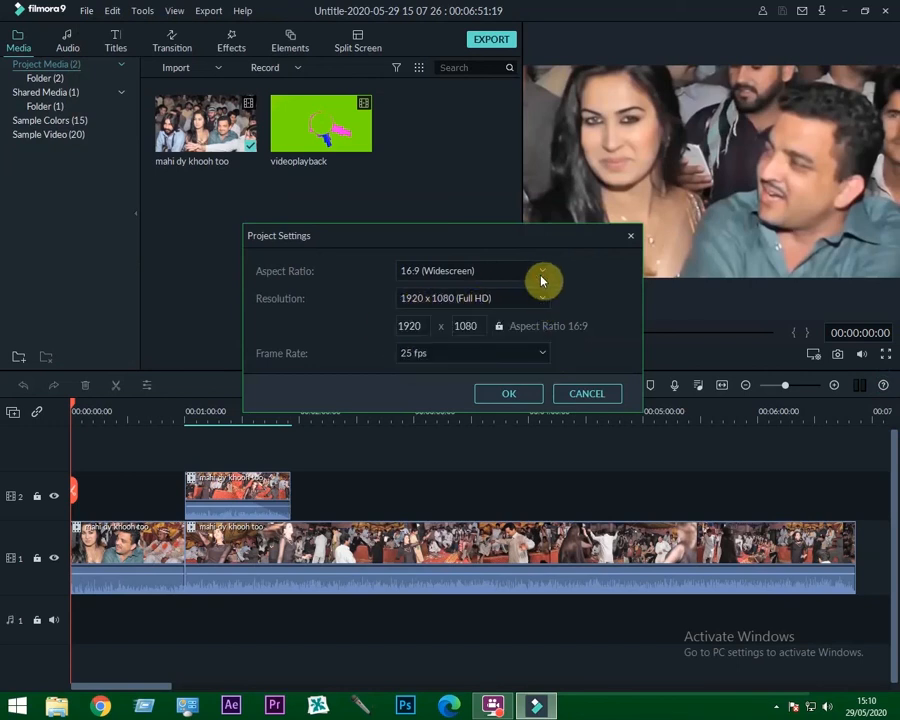
{"action": "left_click", "coordinate": [543, 272]}
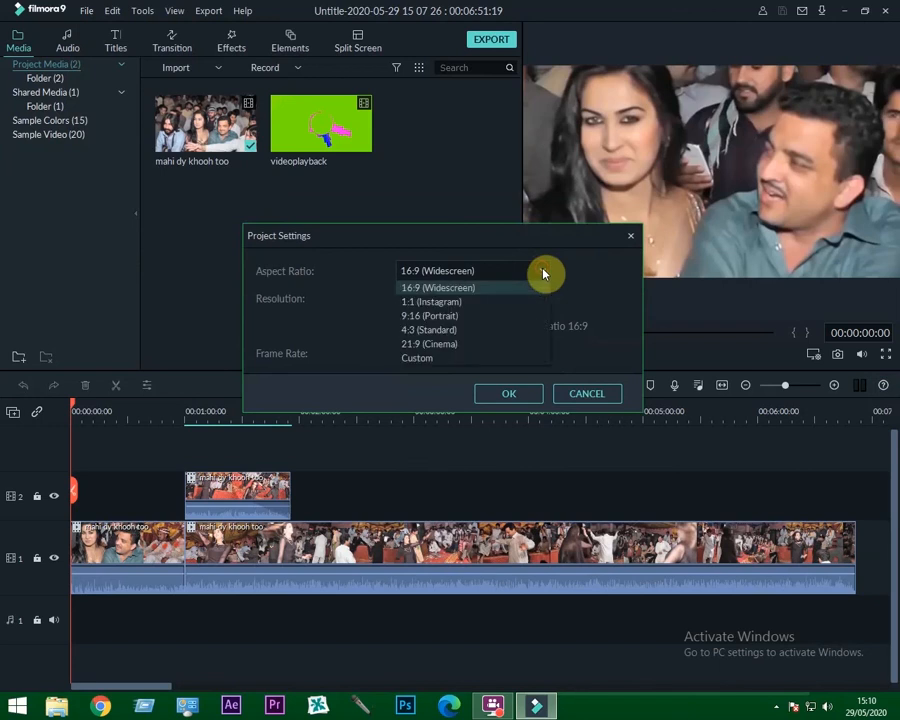
{"action": "left_click", "coordinate": [543, 273]}
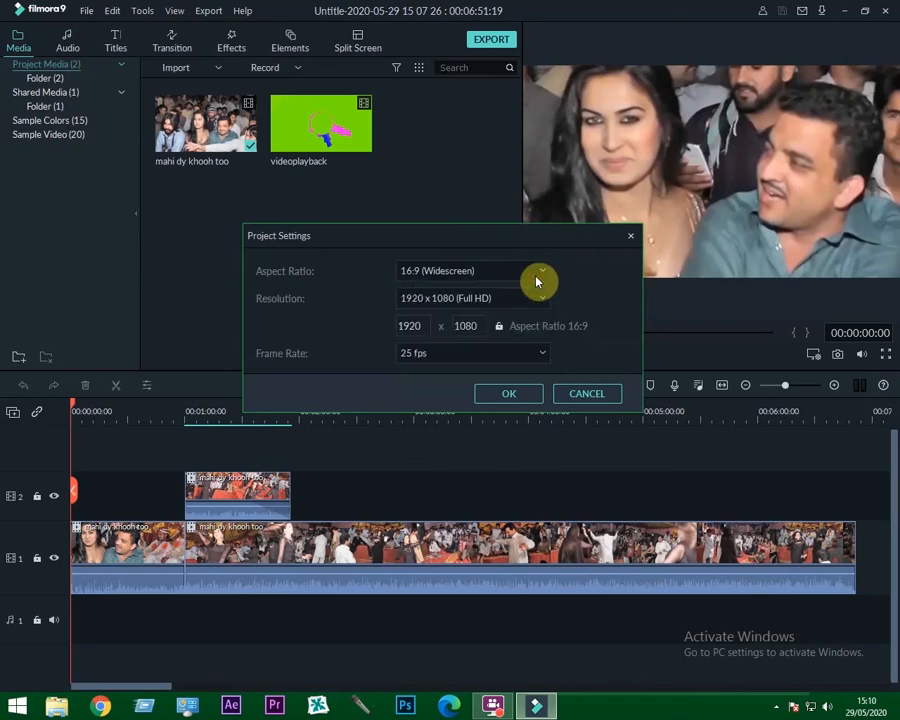
{"action": "left_click", "coordinate": [517, 395]}
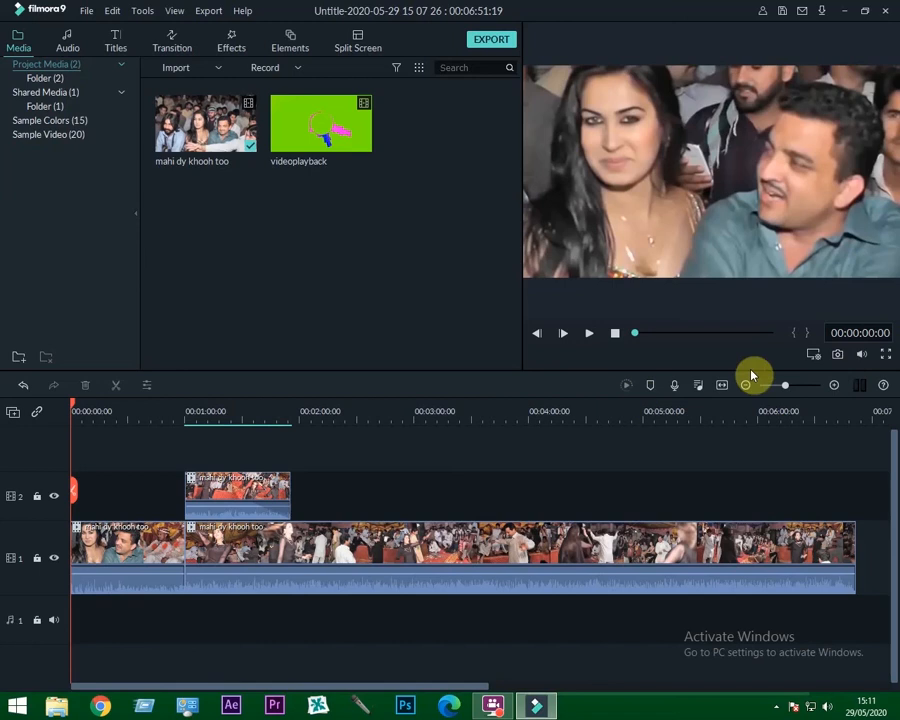
Take a snapshot of the current preview frame and place it on video track 2 at about 00:02:45
{"action": "left_click", "coordinate": [838, 356]}
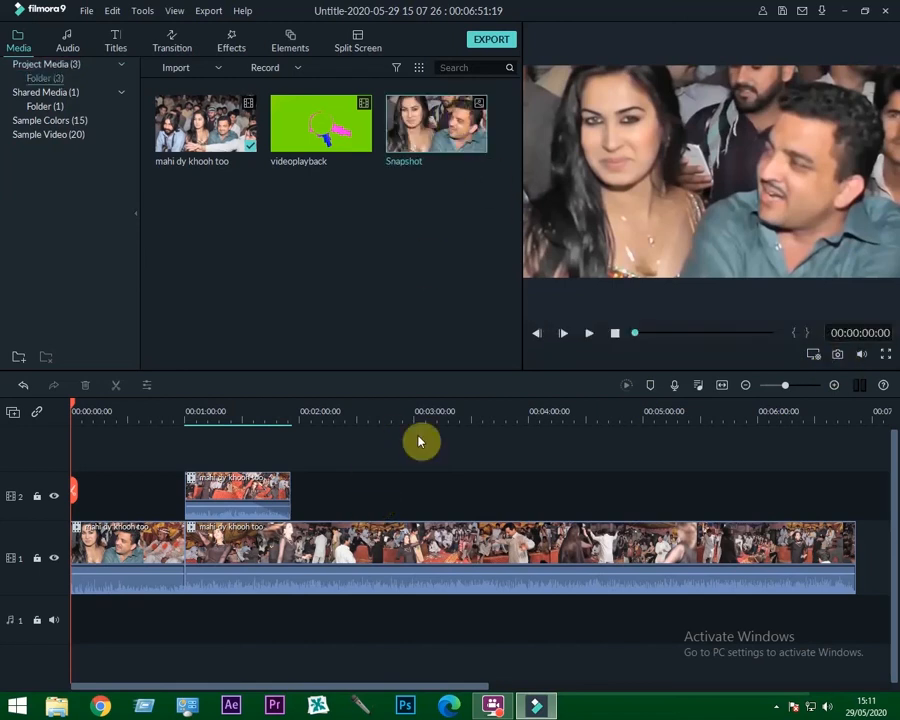
{"action": "mouse_move", "coordinate": [448, 134]}
{"action": "left_mouse_down"}
{"action": "mouse_move", "coordinate": [456, 238]}
{"action": "mouse_move", "coordinate": [398, 510]}
{"action": "mouse_move", "coordinate": [392, 500]}
{"action": "left_mouse_up"}
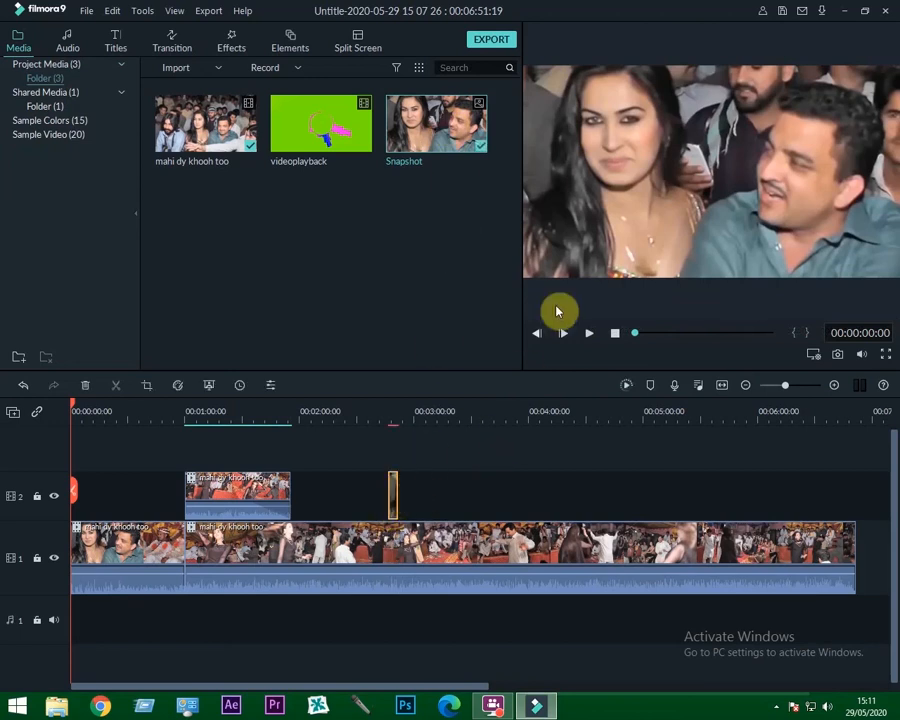
Review the preview's playback quality and zoom options, and turn the safe zones on and off again
{"action": "left_click", "coordinate": [820, 358]}
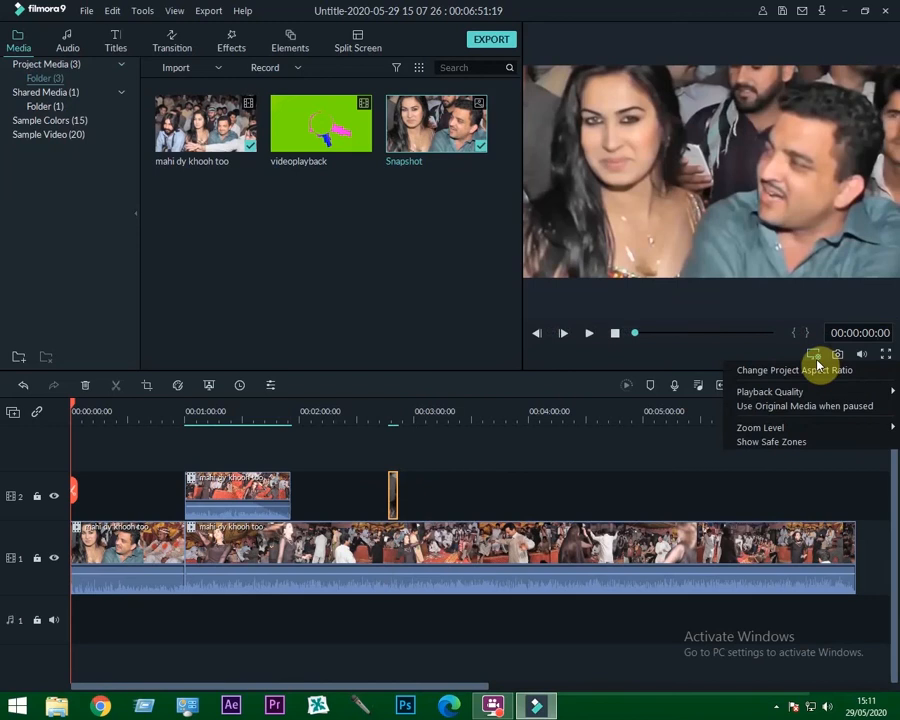
{"action": "mouse_move", "coordinate": [850, 393]}
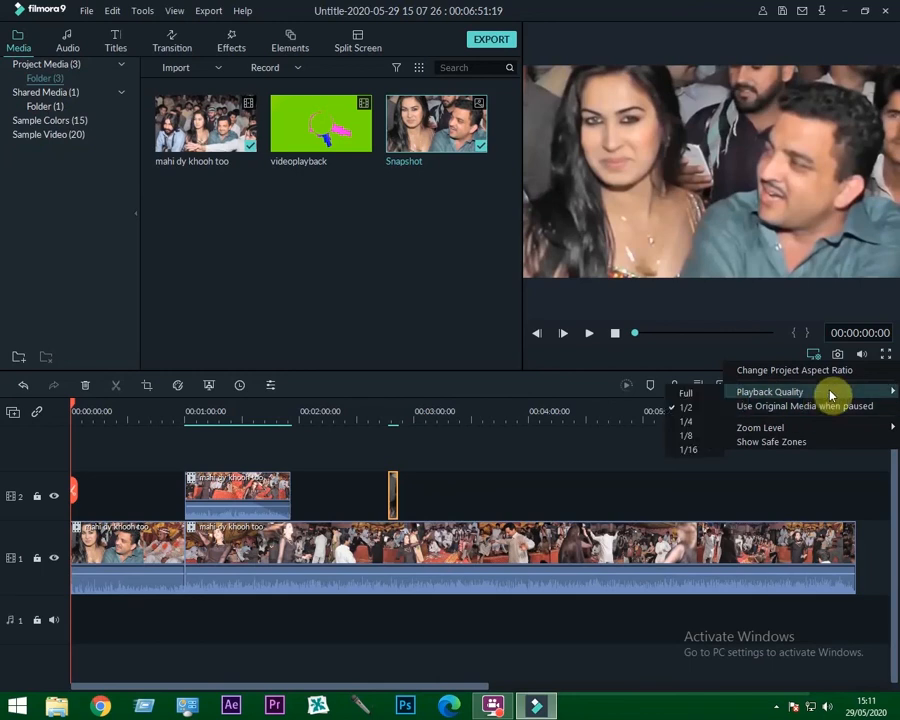
{"action": "mouse_move", "coordinate": [783, 428]}
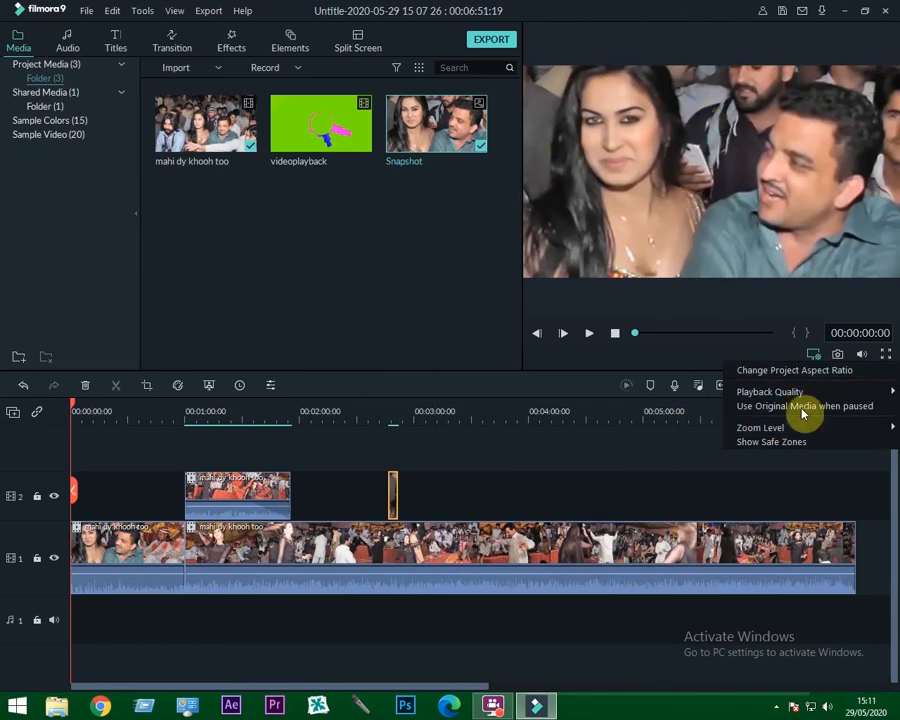
{"action": "mouse_move", "coordinate": [815, 431]}
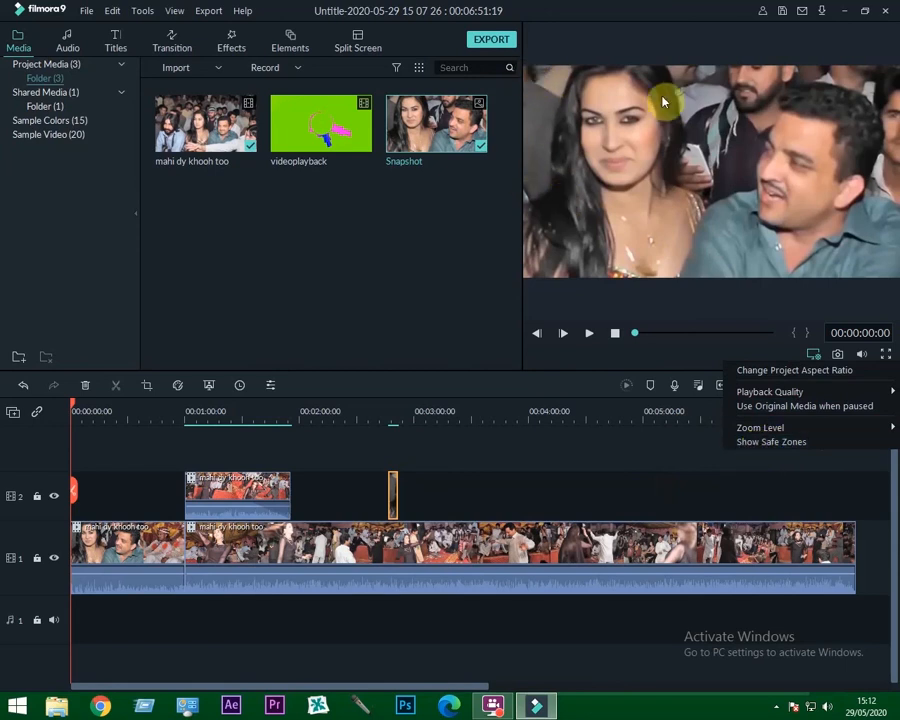
{"action": "left_click", "coordinate": [769, 446]}
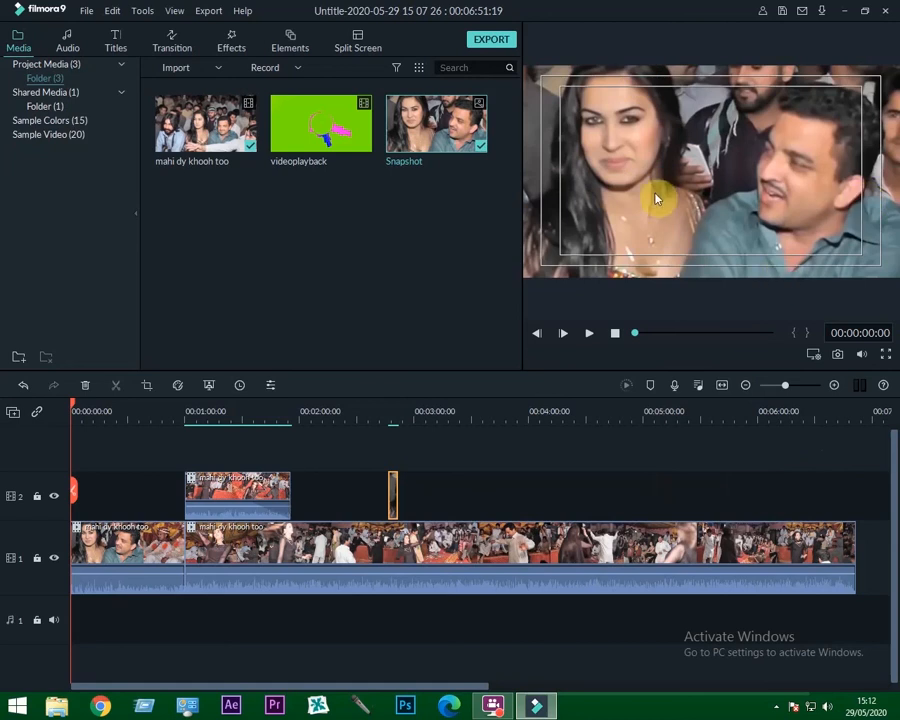
{"action": "left_click", "coordinate": [816, 357]}
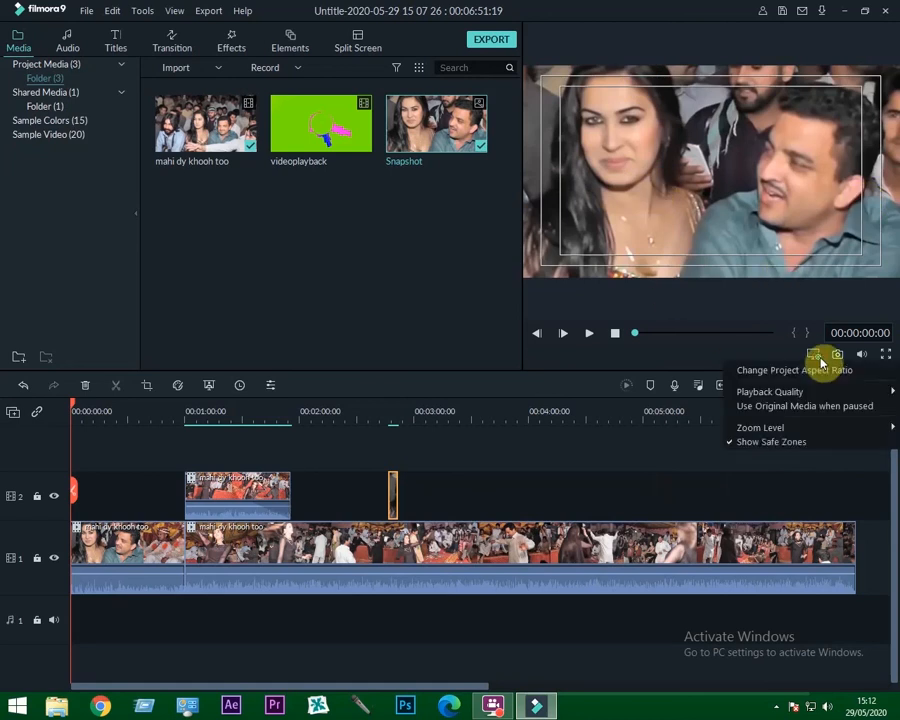
{"action": "left_click", "coordinate": [774, 444]}
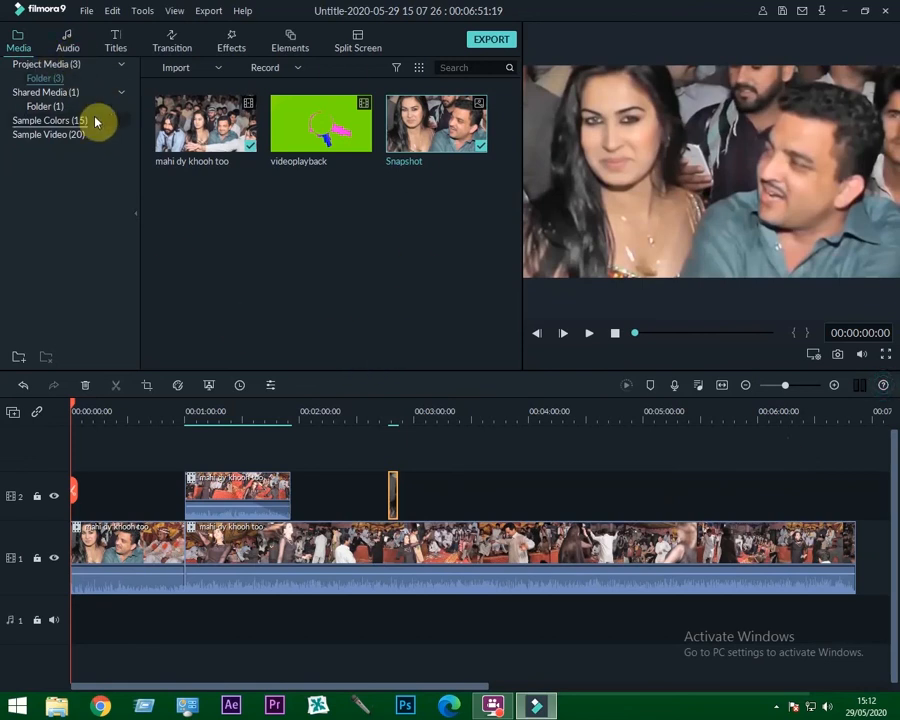
Browse the title library, place the Lower Third 34 title directly after the first clip on video track 2, and scrub over it
{"action": "left_click", "coordinate": [115, 48]}
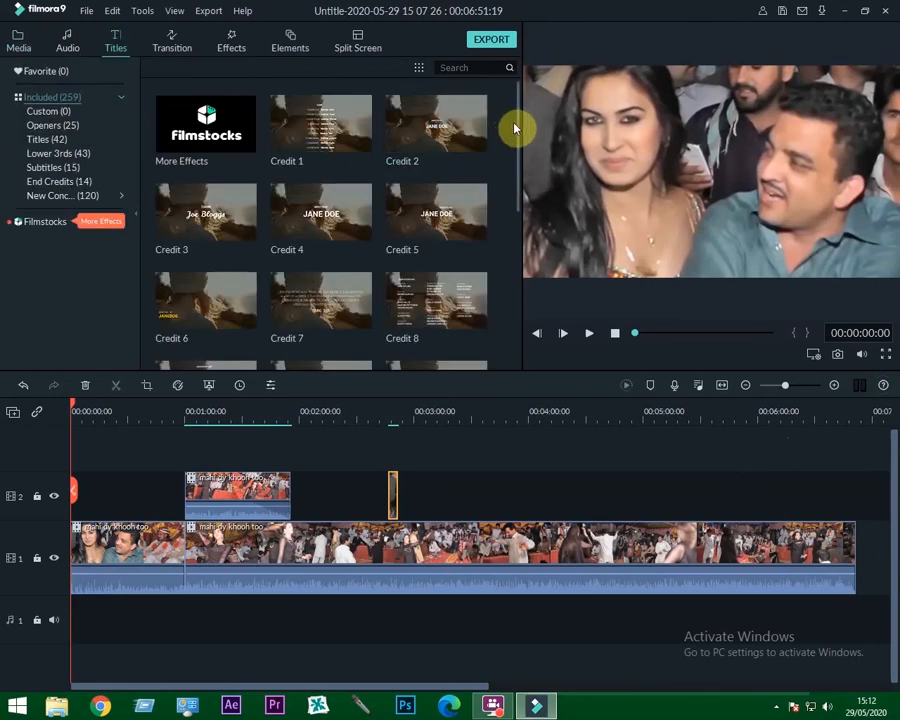
{"action": "mouse_move", "coordinate": [518, 132]}
{"action": "left_mouse_down"}
{"action": "mouse_move", "coordinate": [522, 275]}
{"action": "mouse_move", "coordinate": [516, 146]}
{"action": "left_mouse_up"}
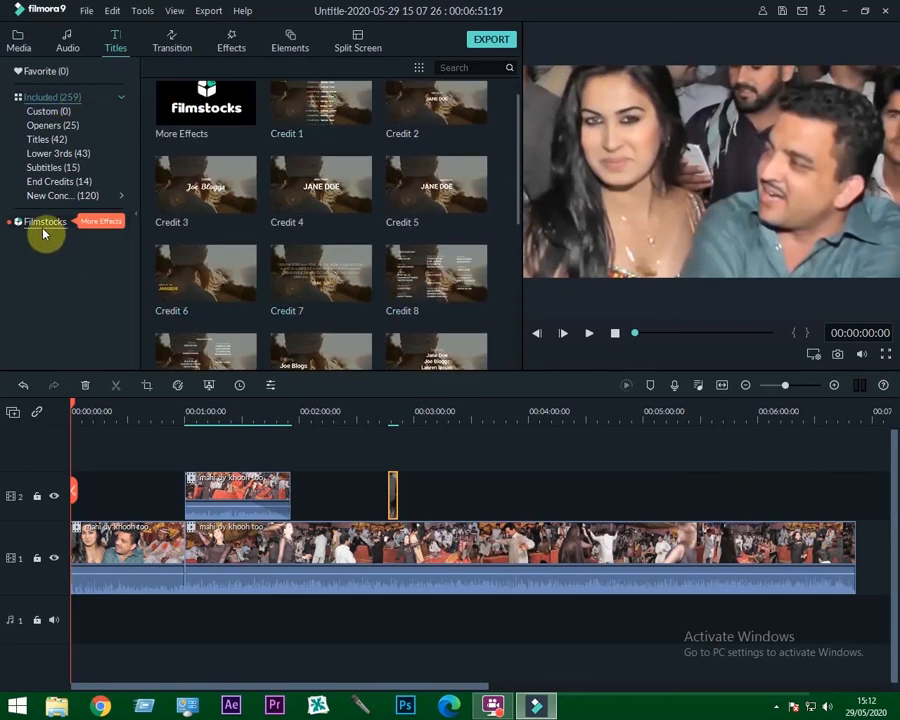
{"action": "left_click", "coordinate": [38, 168]}
{"action": "left_click", "coordinate": [100, 100]}
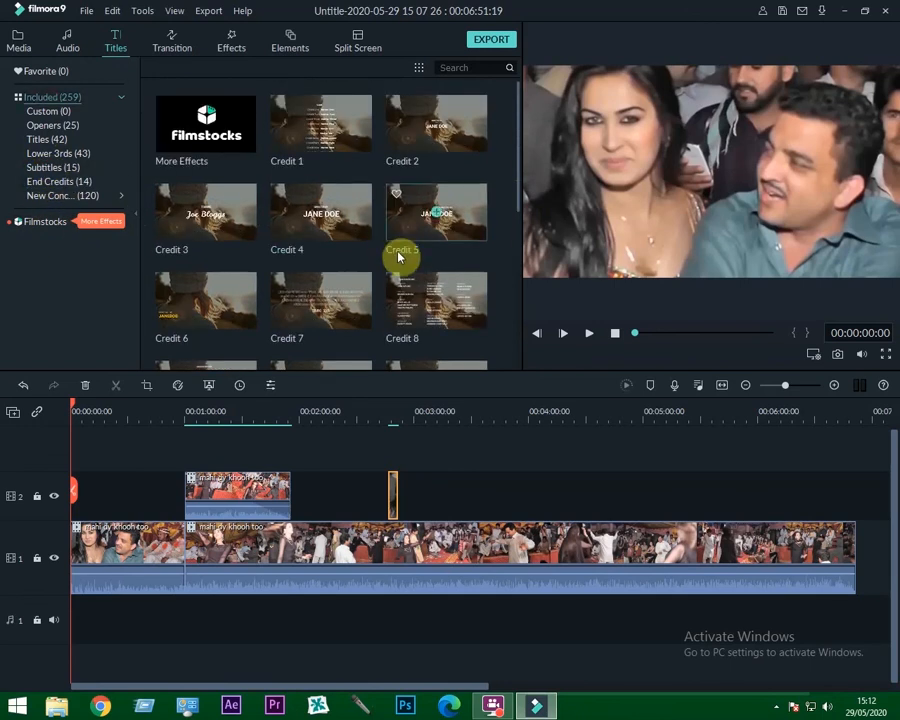
{"action": "scroll", "coordinate": [337, 265], "scroll_direction": "down", "scroll_amount": 10}
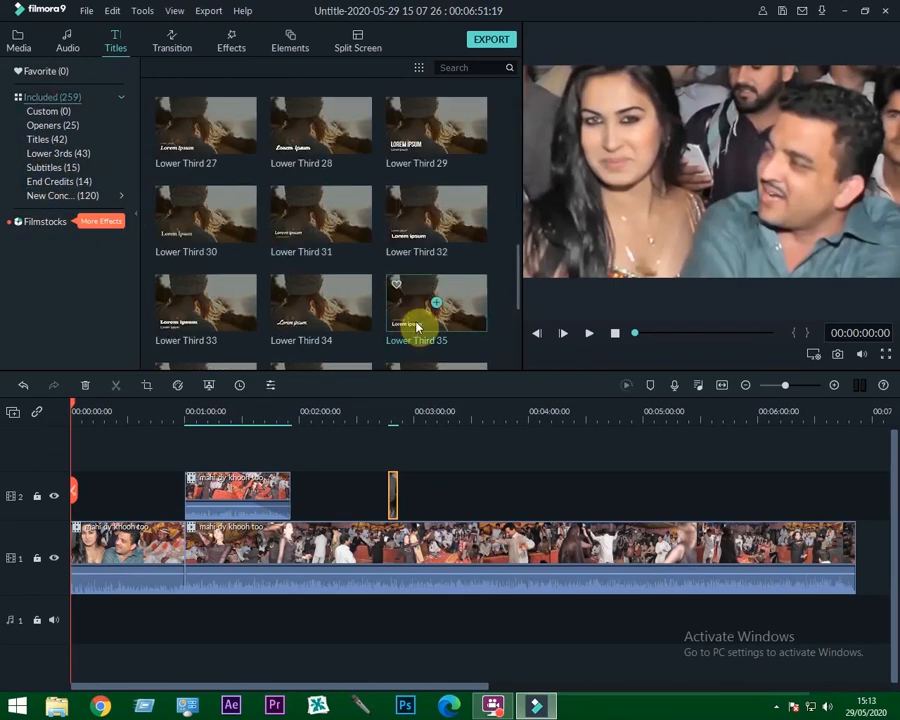
{"action": "left_click", "coordinate": [303, 300]}
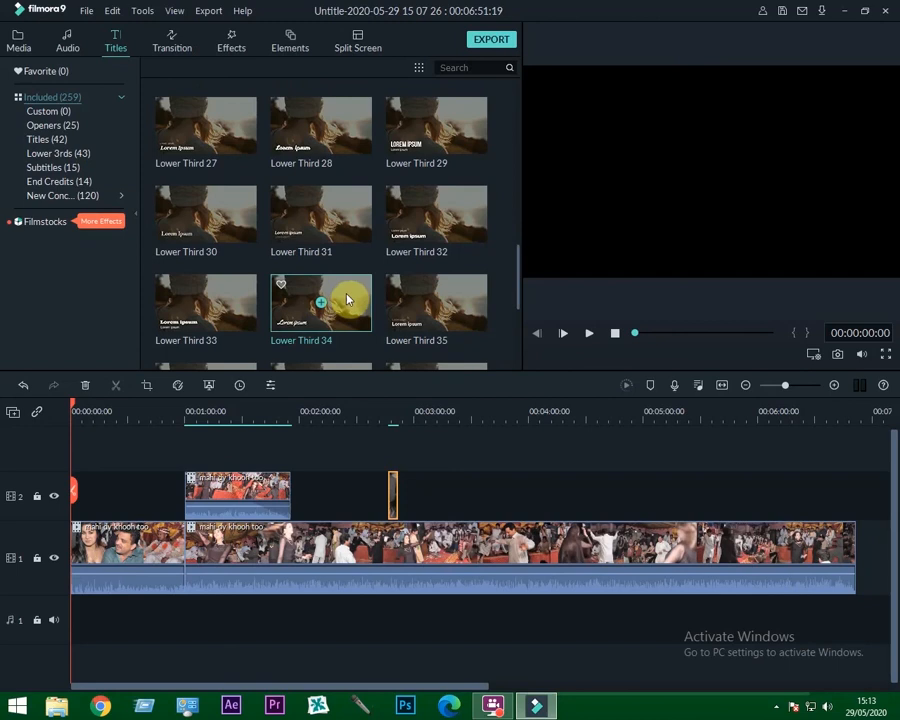
{"action": "left_click_drag", "start_coordinate": [344, 300], "coordinate": [312, 512]}
{"action": "left_click_drag", "start_coordinate": [75, 491], "coordinate": [293, 509]}
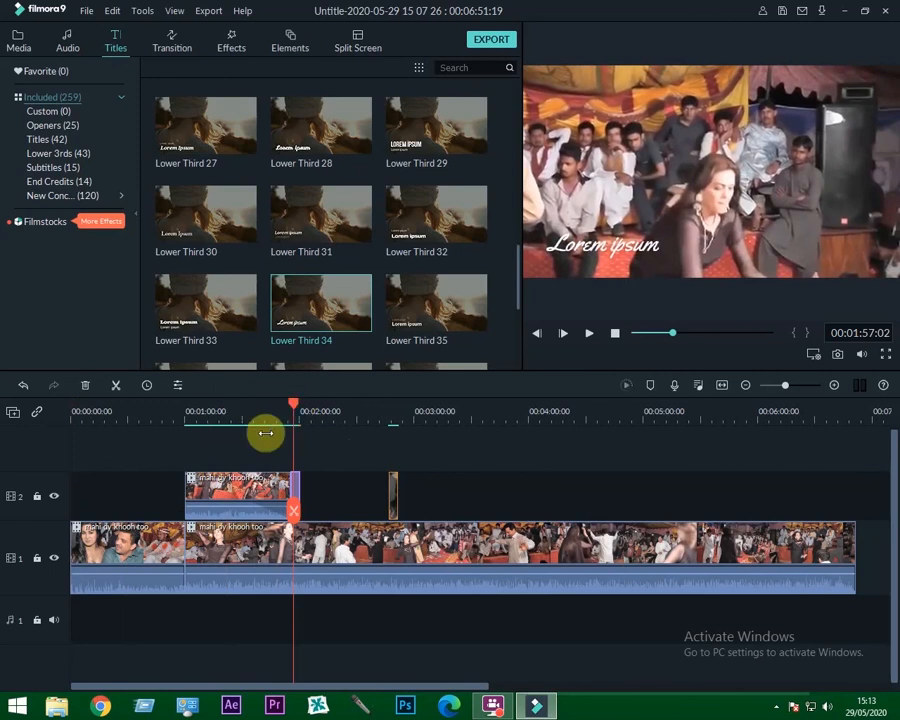
{"action": "left_click_drag", "start_coordinate": [293, 510], "coordinate": [249, 508]}
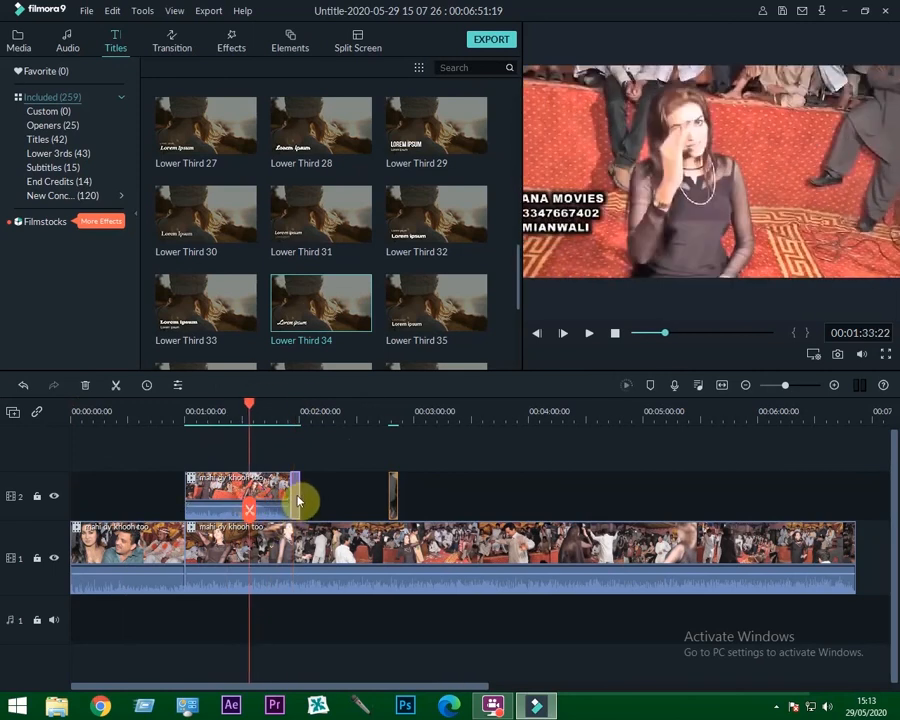
Open the Lower Third 34 title for editing and review its text, font and font size options
{"action": "double_click", "coordinate": [297, 500]}
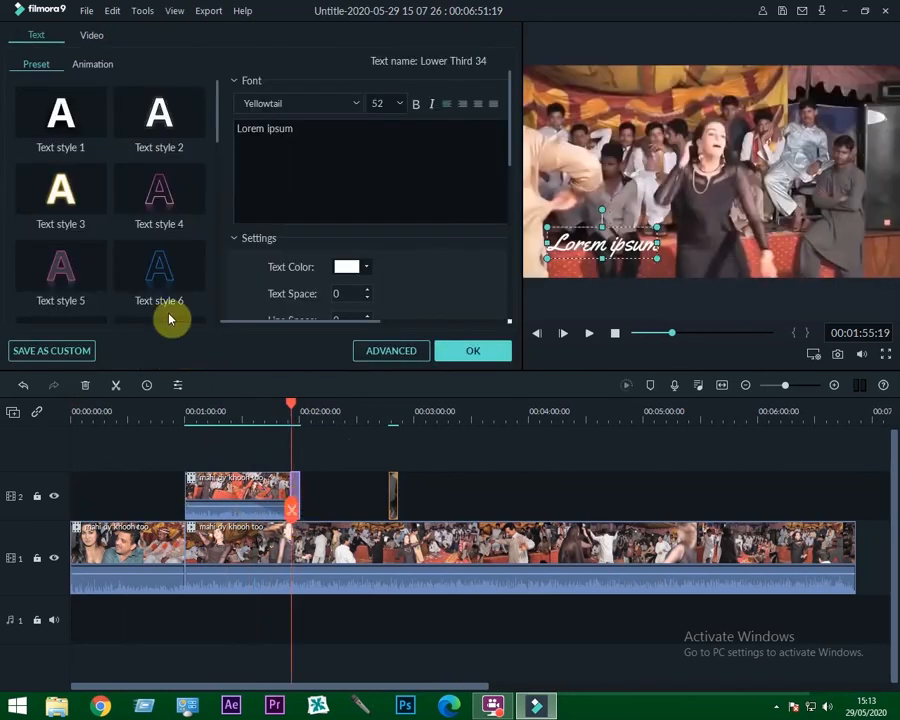
{"action": "left_click", "coordinate": [350, 282]}
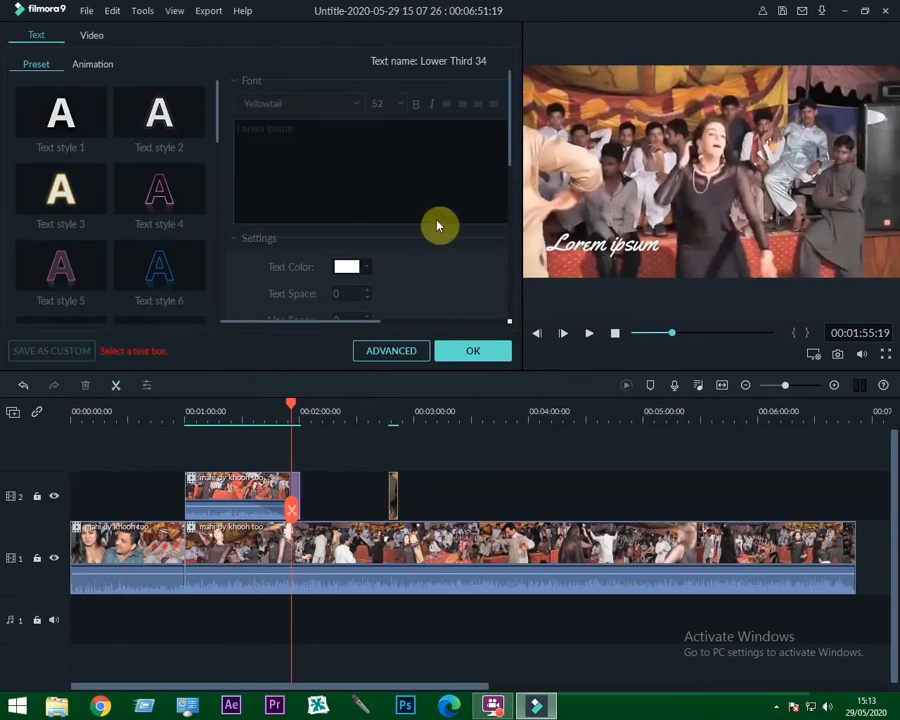
{"action": "left_click", "coordinate": [615, 243]}
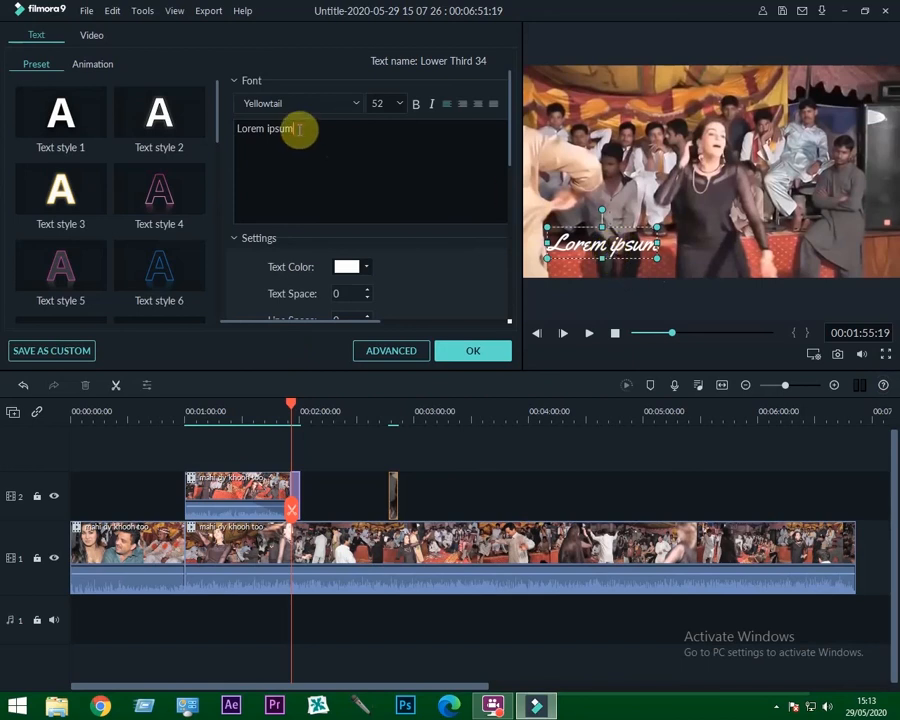
{"action": "left_click_drag", "start_coordinate": [298, 129], "coordinate": [227, 128]}
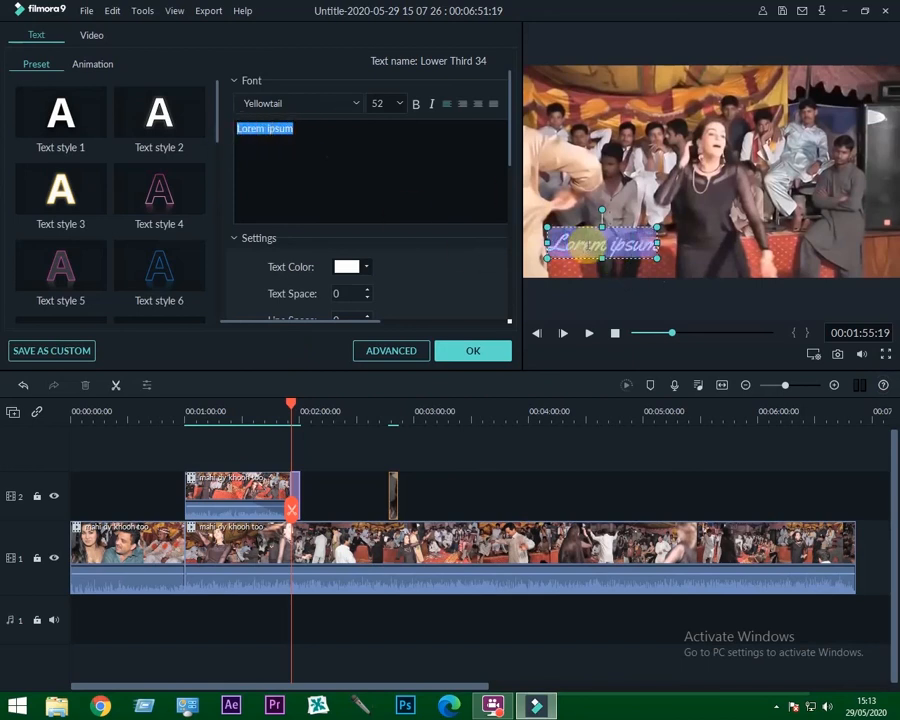
{"action": "left_click", "coordinate": [426, 183]}
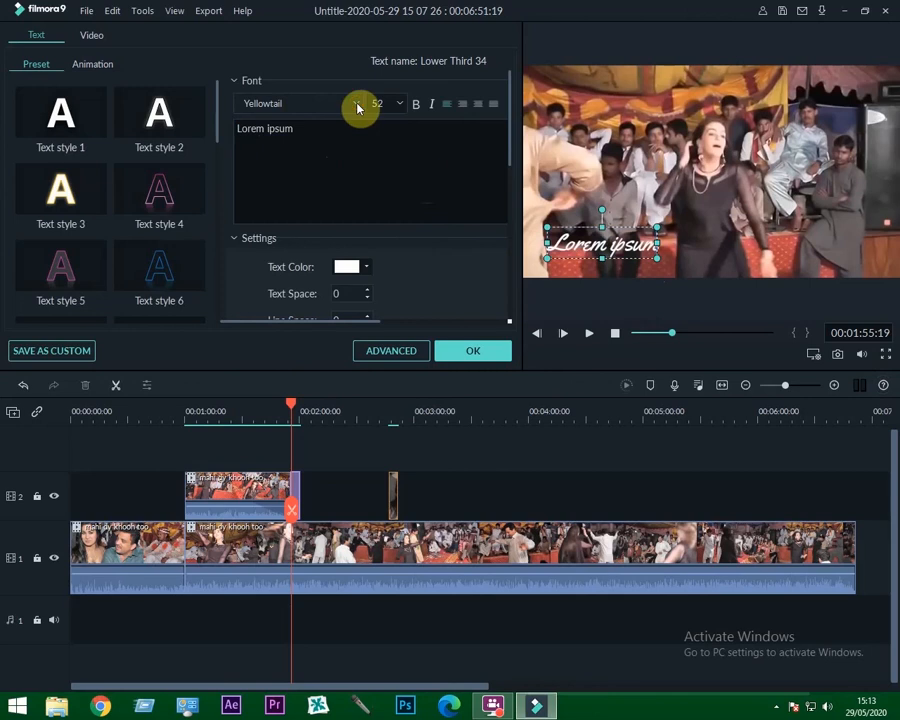
{"action": "left_click", "coordinate": [358, 104]}
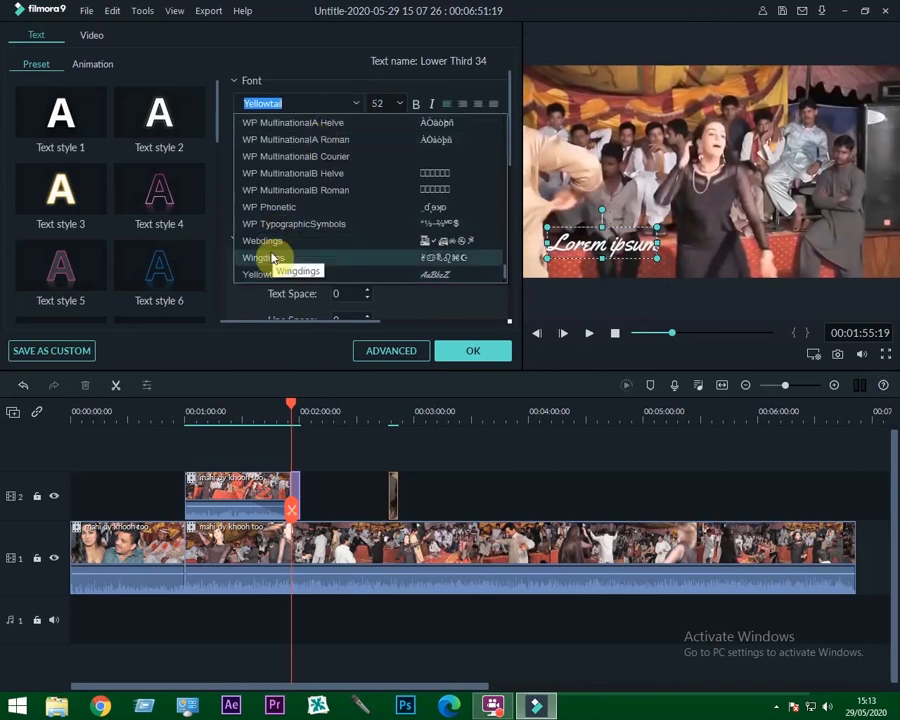
{"action": "left_click", "coordinate": [399, 103]}
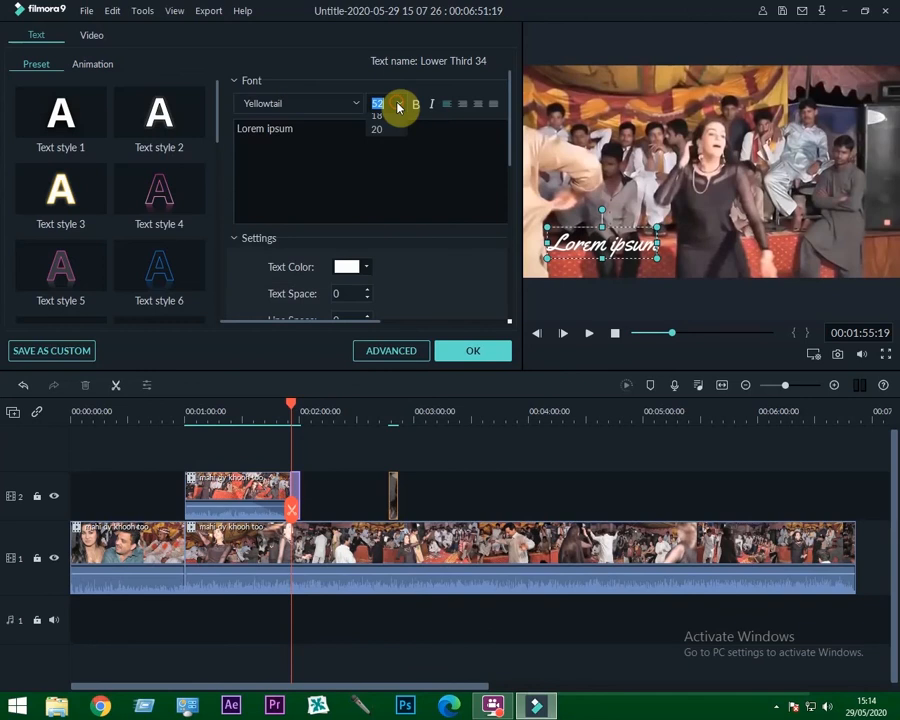
{"action": "left_click", "coordinate": [400, 104]}
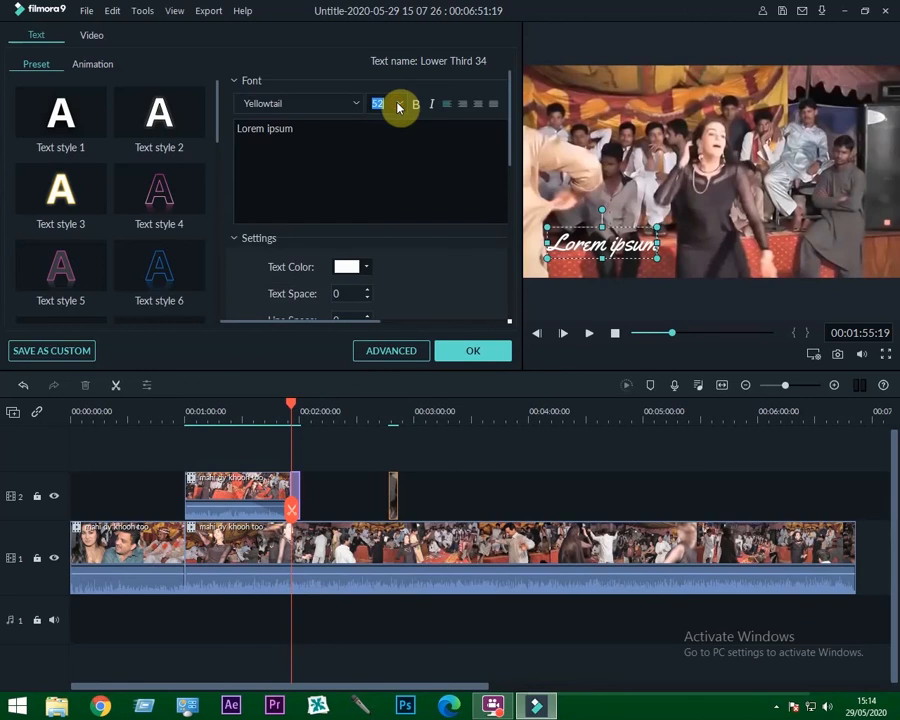
Set the "Lorem ipsum" title's text color to pink and its text space to 3
{"action": "left_click", "coordinate": [352, 270]}
{"action": "left_click", "coordinate": [361, 294]}
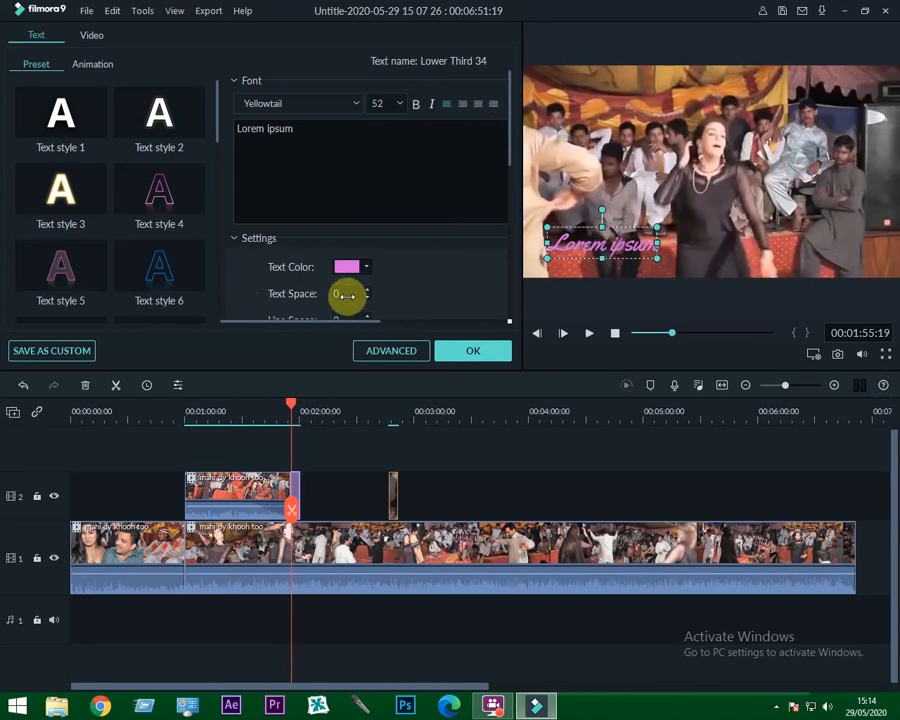
{"action": "left_click_drag", "start_coordinate": [343, 293], "coordinate": [451, 350]}
{"action": "left_click_drag", "start_coordinate": [510, 154], "coordinate": [506, 206]}
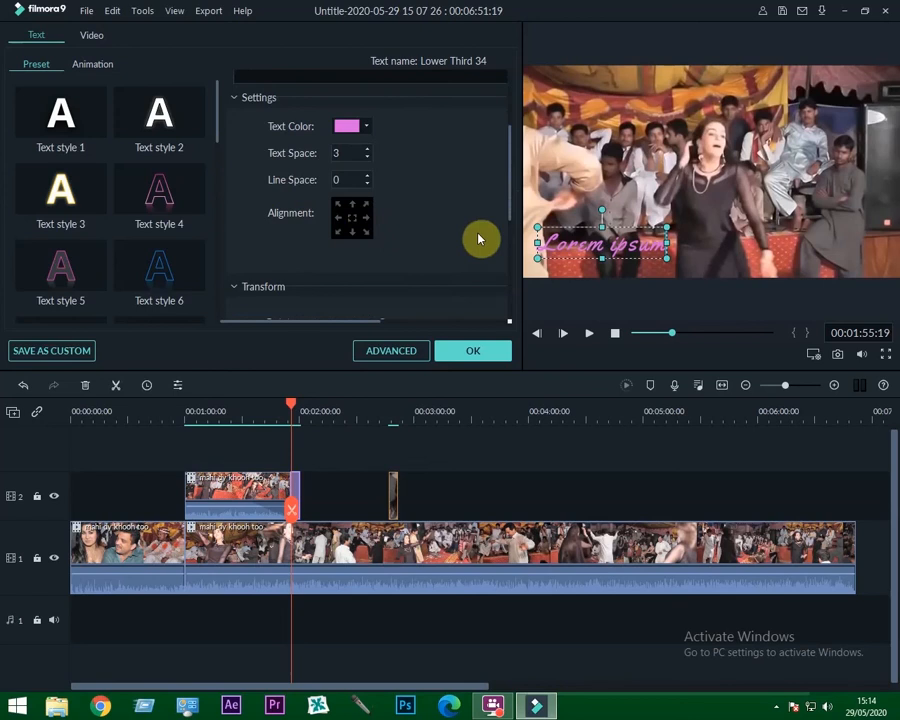
Try a small rotation on the "Lorem ipsum" title and reset it, scale the text down slightly, and move it to X -176, Y -114
{"action": "scroll", "coordinate": [287, 199], "scroll_direction": "down", "scroll_amount": 3}
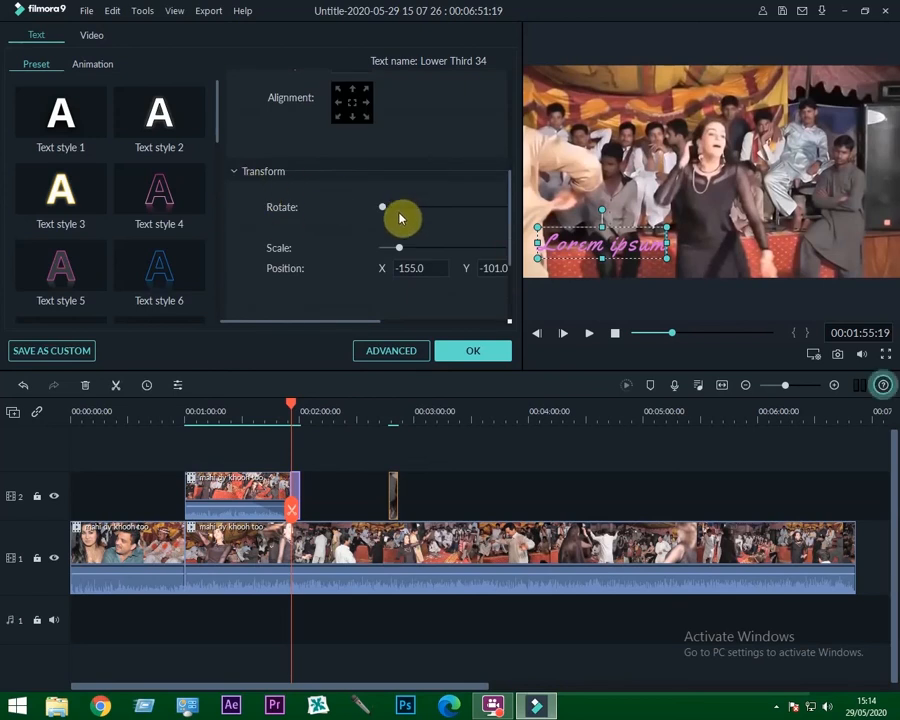
{"action": "left_click_drag", "start_coordinate": [382, 207], "coordinate": [400, 209]}
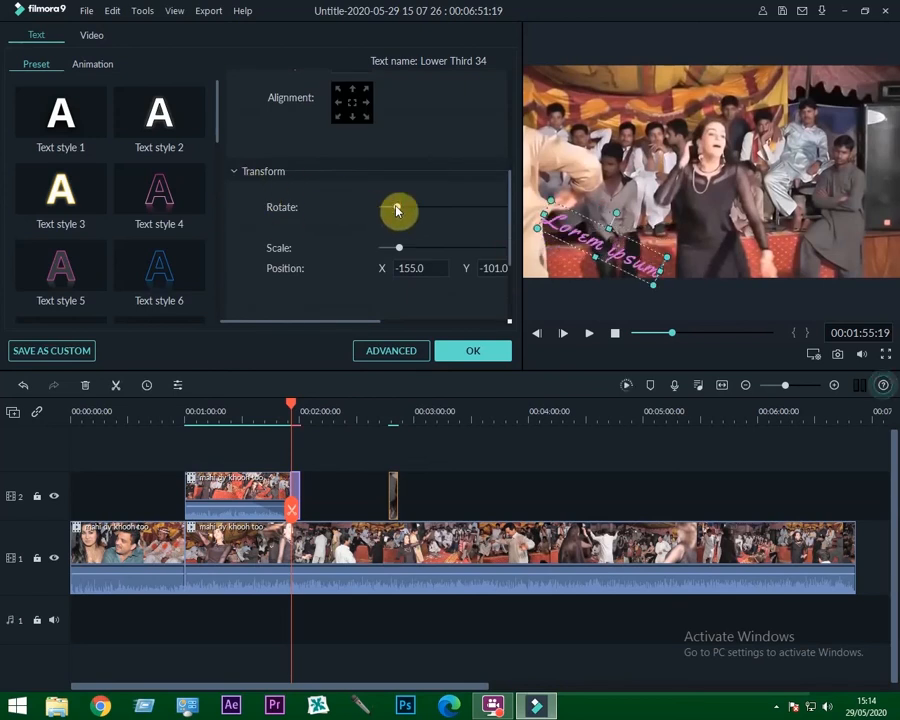
{"action": "left_click", "coordinate": [380, 210]}
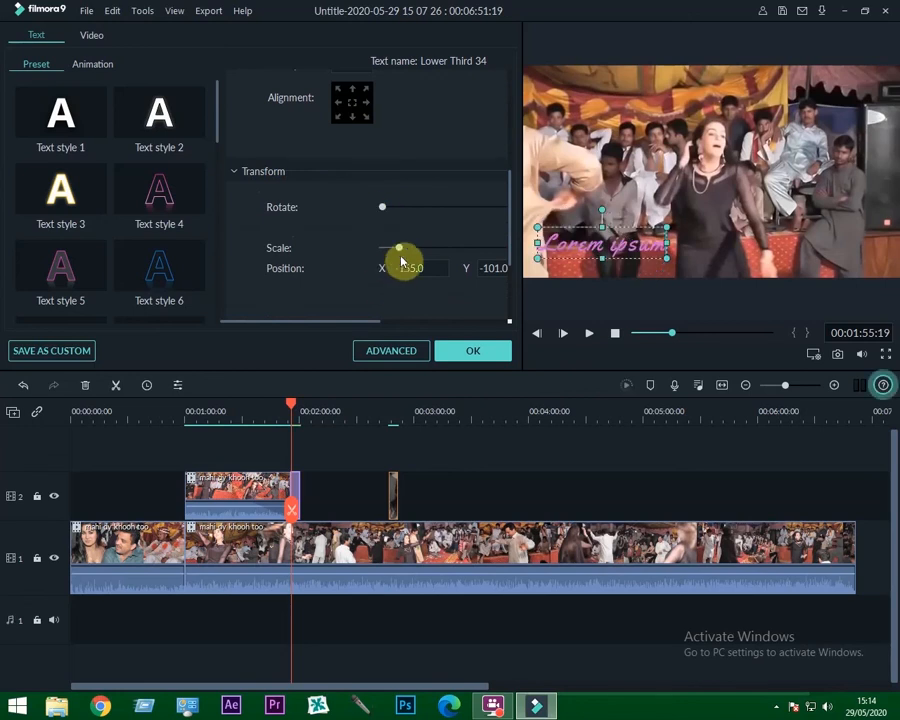
{"action": "left_click_drag", "start_coordinate": [401, 251], "coordinate": [401, 252]}
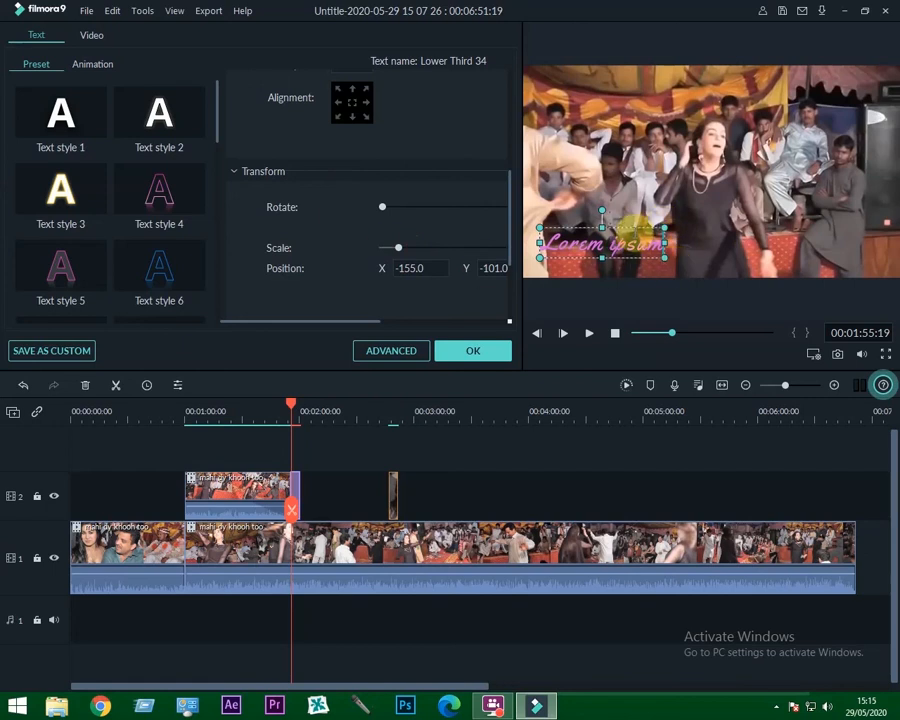
{"action": "left_click_drag", "start_coordinate": [633, 226], "coordinate": [70, 254]}
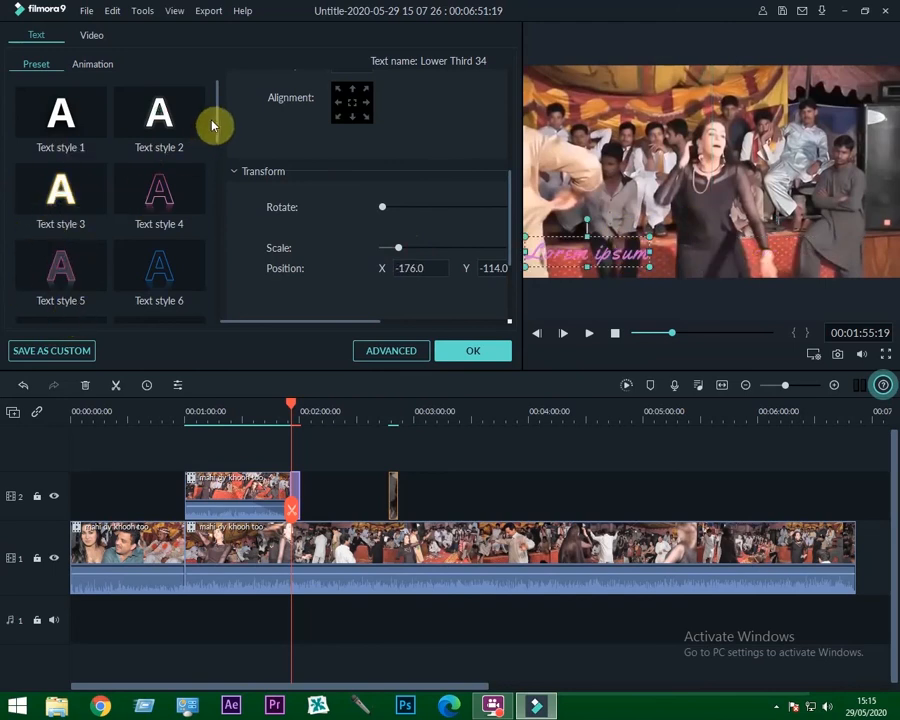
Browse the preset text styles available for the "Lorem ipsum" title
{"action": "left_click_drag", "start_coordinate": [218, 131], "coordinate": [218, 236]}
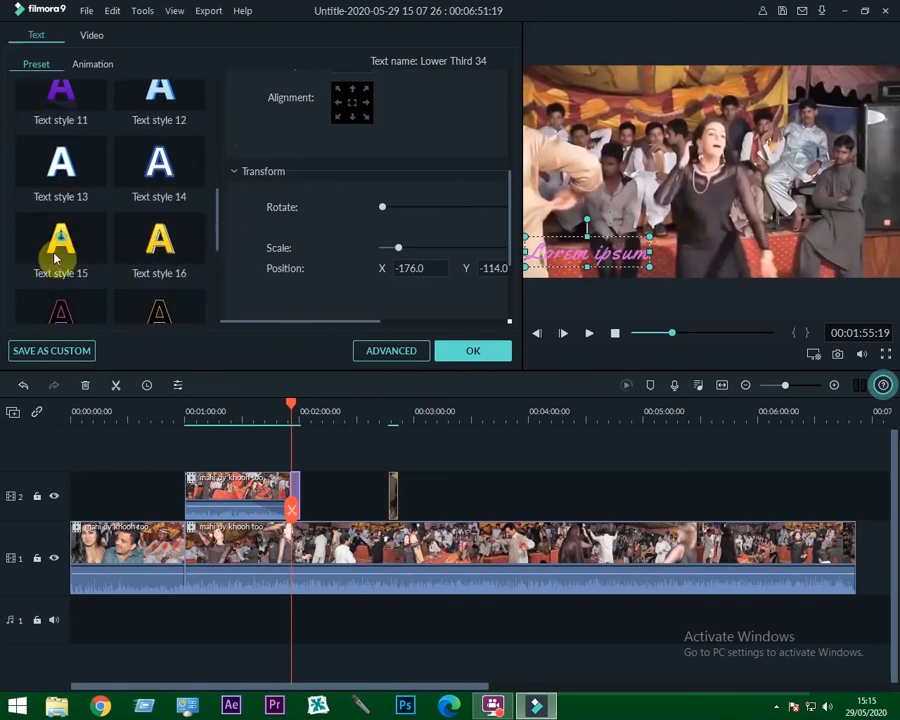
{"action": "left_click", "coordinate": [600, 257]}
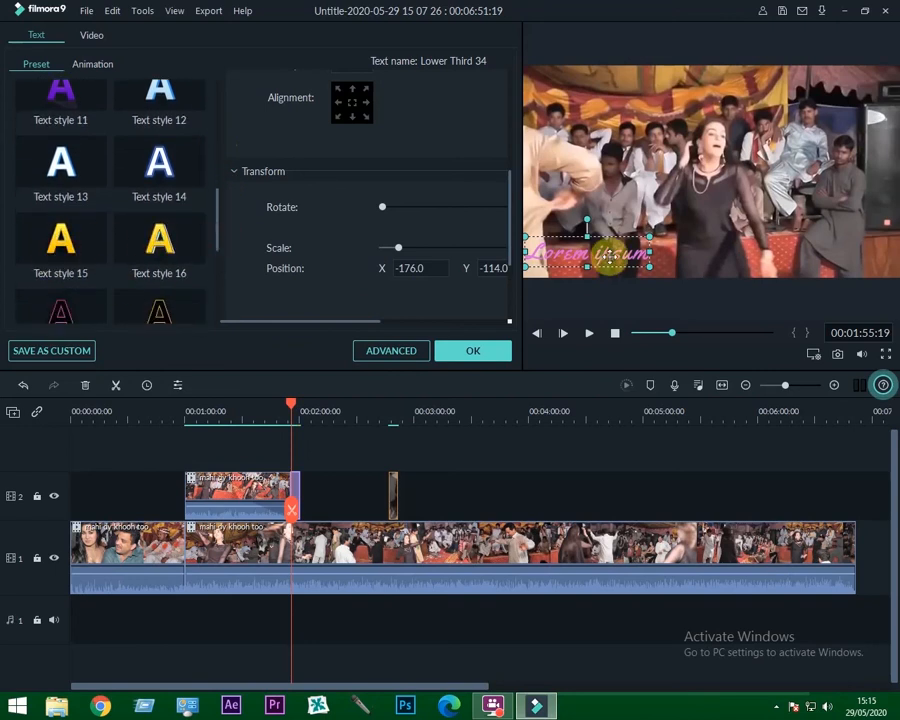
{"action": "left_click_drag", "start_coordinate": [218, 222], "coordinate": [222, 106]}
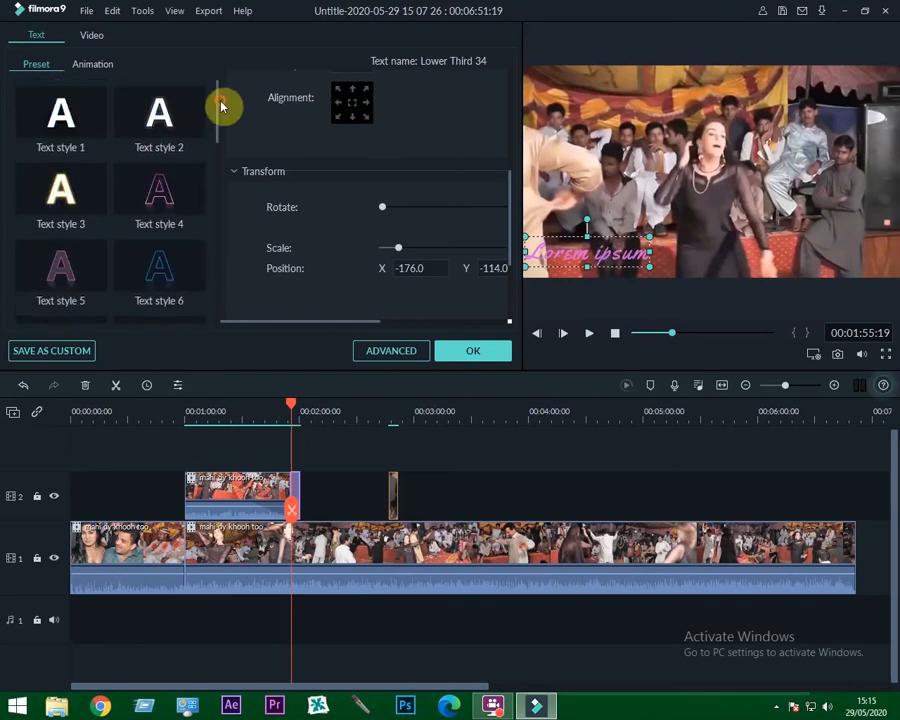
Try the Cinema style animation on the "Lorem ipsum" title, replace it with String Blur, and accept the title edits
{"action": "left_click", "coordinate": [90, 66]}
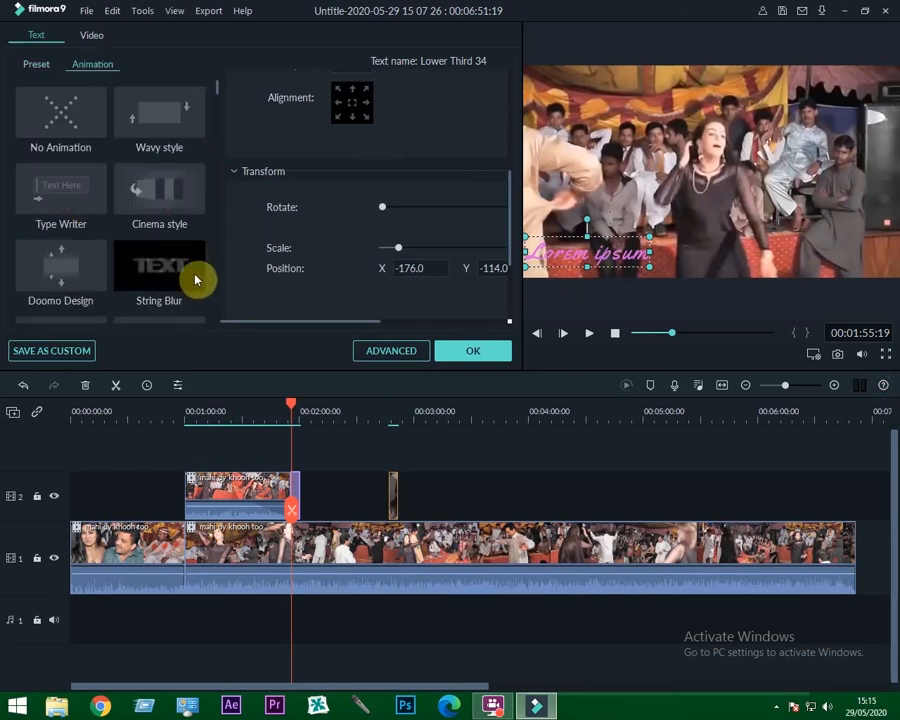
{"action": "left_click", "coordinate": [148, 193]}
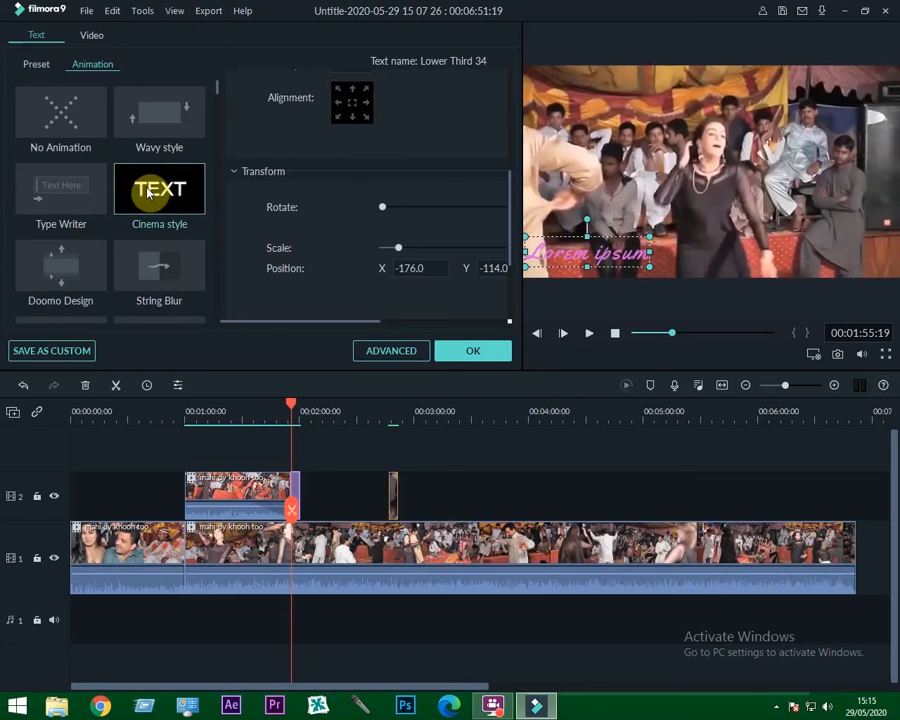
{"action": "left_click", "coordinate": [159, 194]}
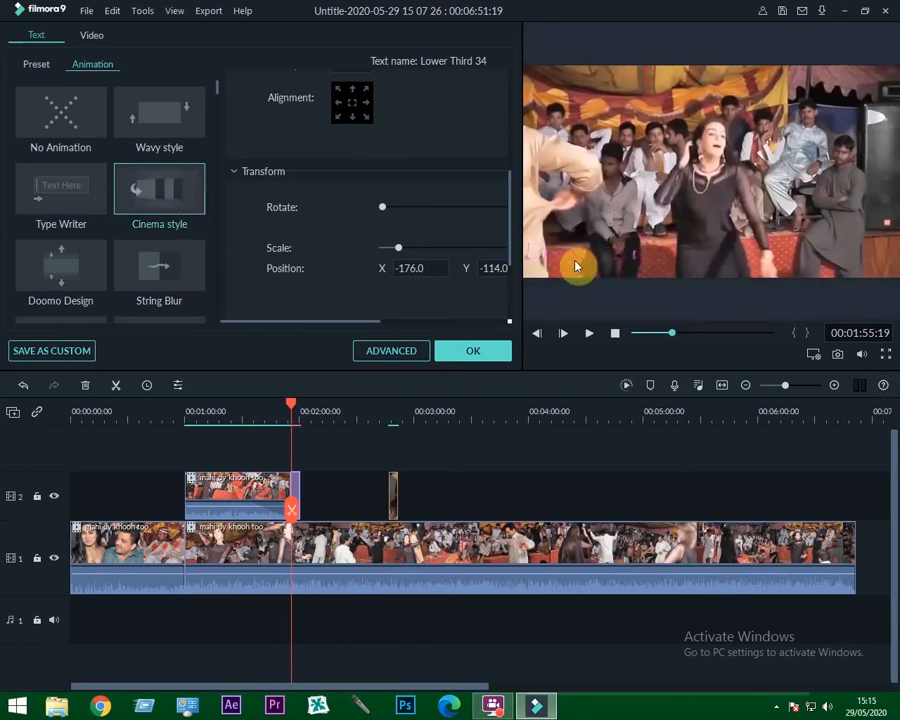
{"action": "left_click", "coordinate": [166, 250]}
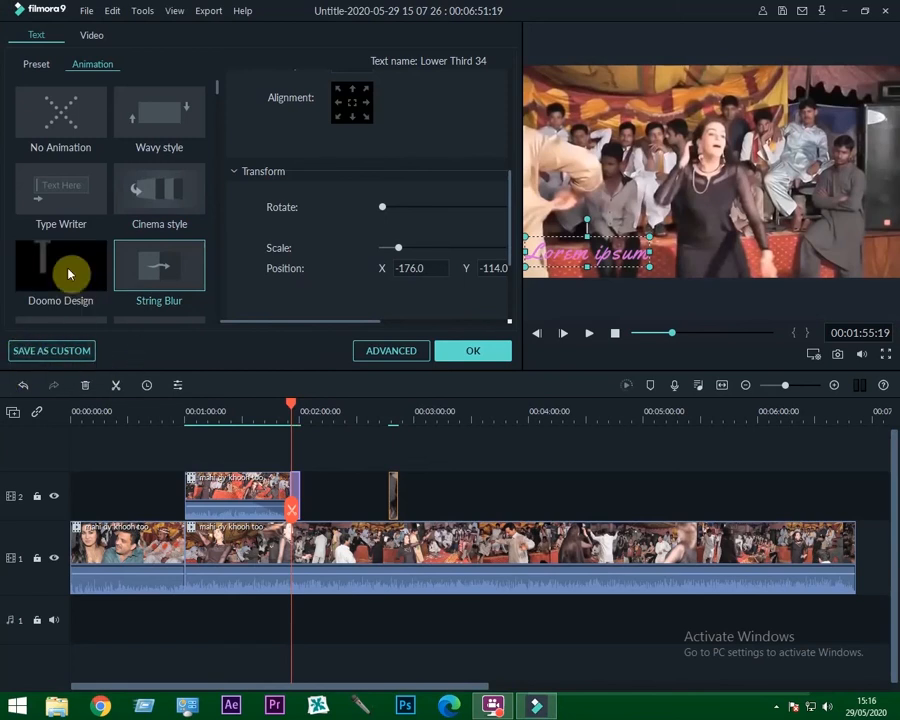
{"action": "left_click", "coordinate": [485, 355]}
Browse the title library and preview the Credit 14 title
{"action": "left_click_drag", "start_coordinate": [517, 249], "coordinate": [517, 223]}
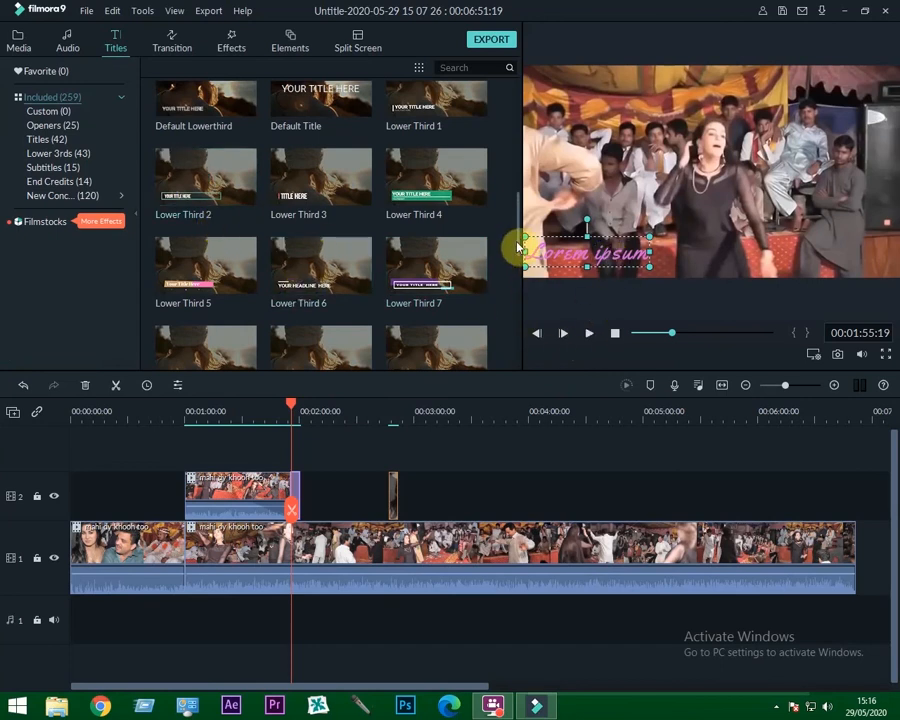
{"action": "left_click_drag", "start_coordinate": [519, 241], "coordinate": [518, 185]}
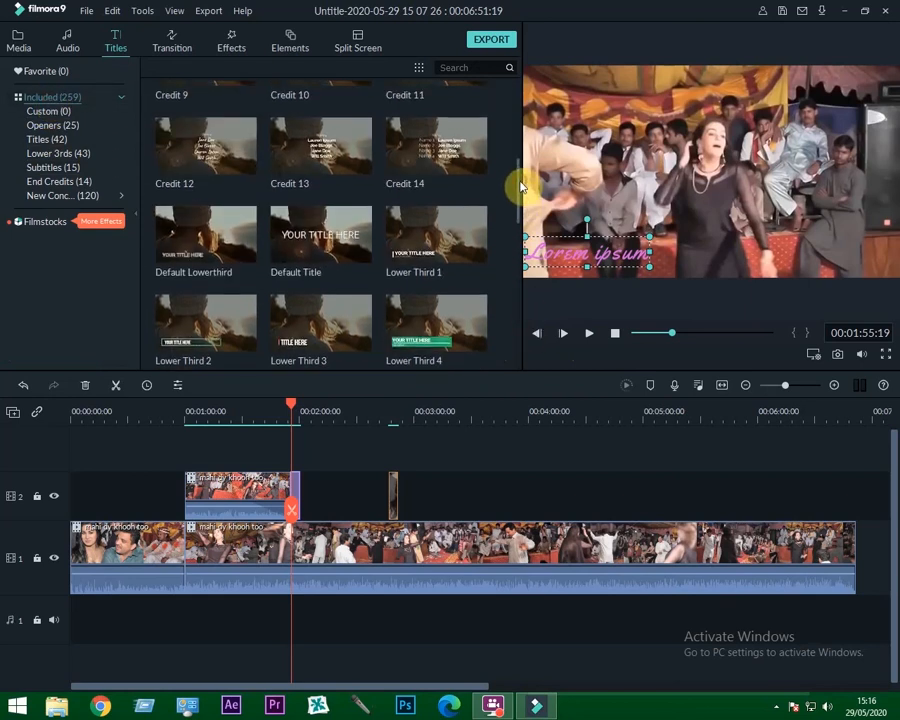
{"action": "left_click", "coordinate": [460, 153]}
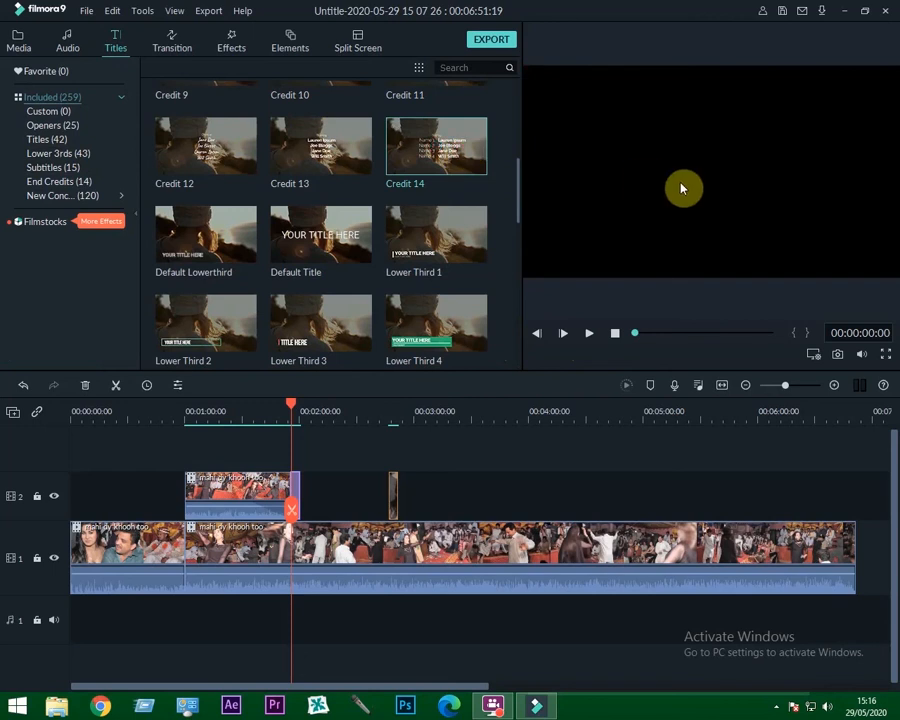
{"action": "left_click", "coordinate": [589, 334]}
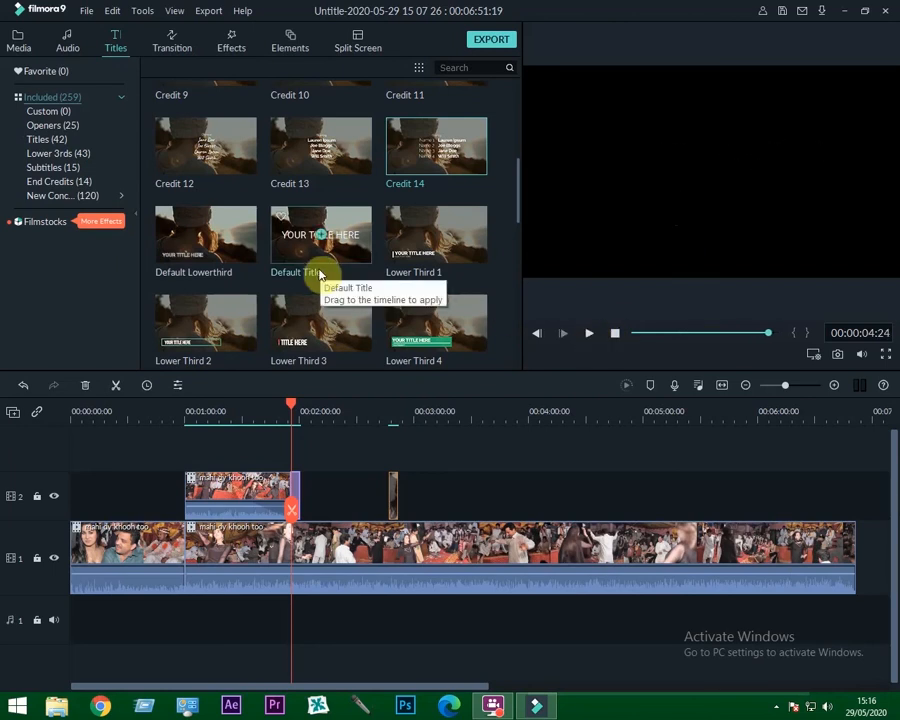
Delete the title and the short clip from video track 2, and move the remaining clip to start at about 00:02:40
{"action": "key", "text": "Delete"}
{"action": "left_click", "coordinate": [299, 488]}
{"action": "key", "text": "Delete"}
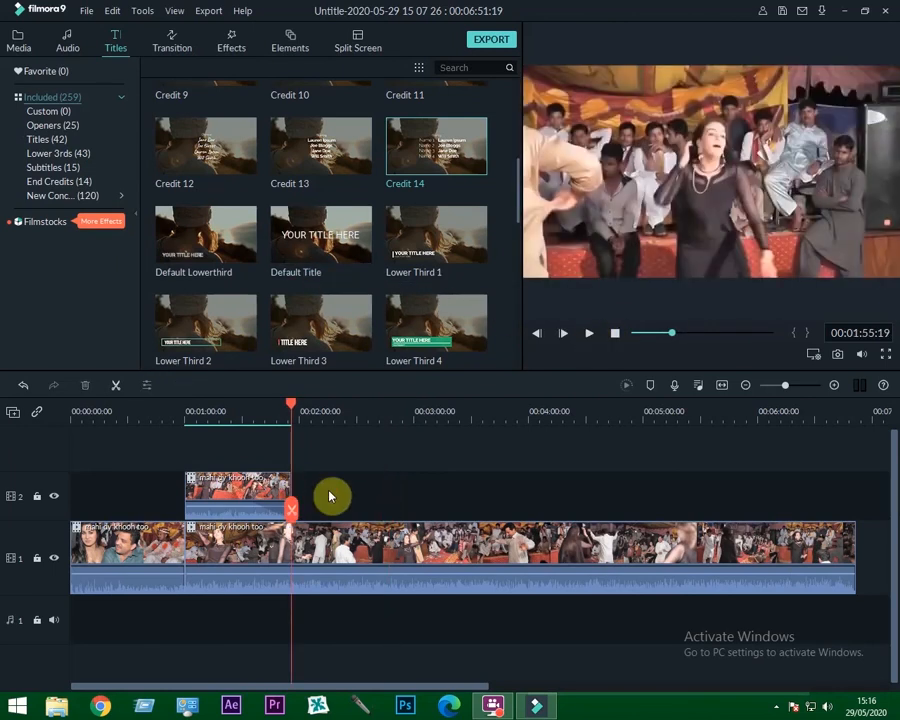
{"action": "left_click_drag", "start_coordinate": [280, 497], "coordinate": [463, 492]}
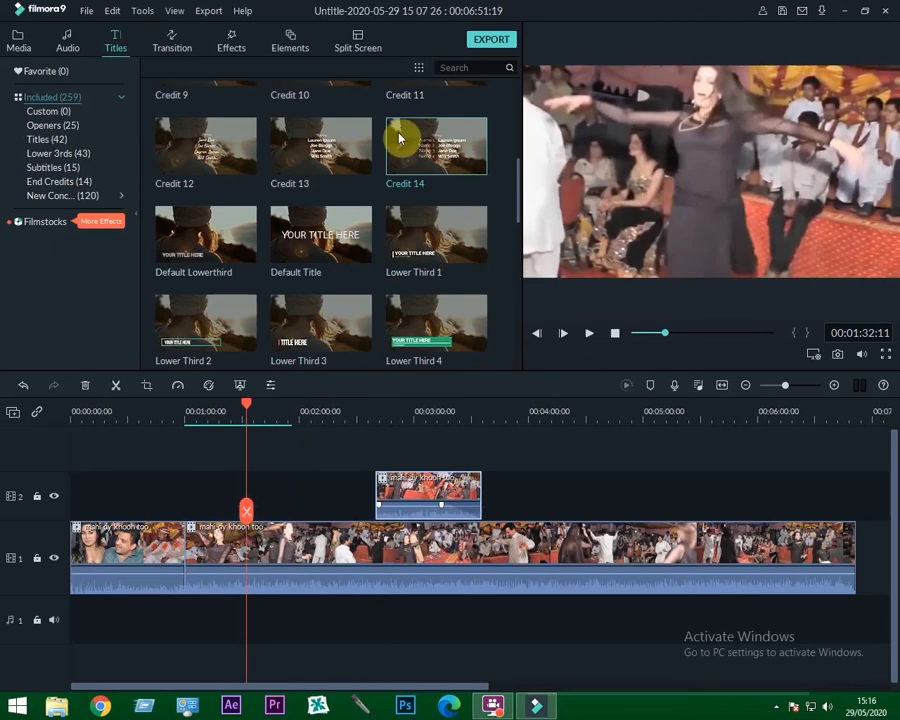
Browse the transition library, including its Lifestyle category, and the included effects in the effects library
{"action": "left_click", "coordinate": [172, 52]}
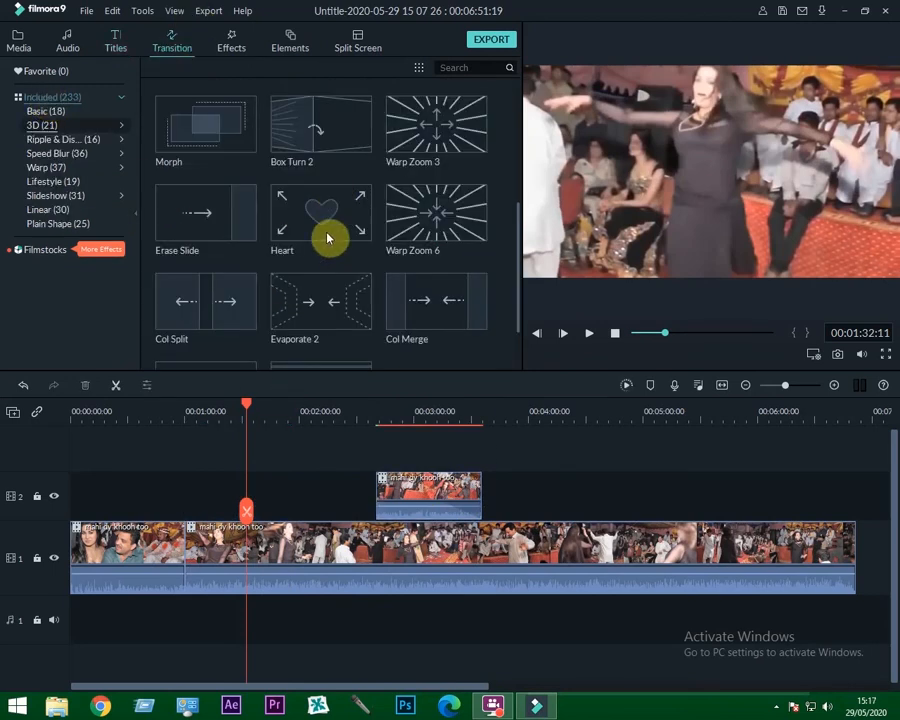
{"action": "left_click", "coordinate": [47, 183]}
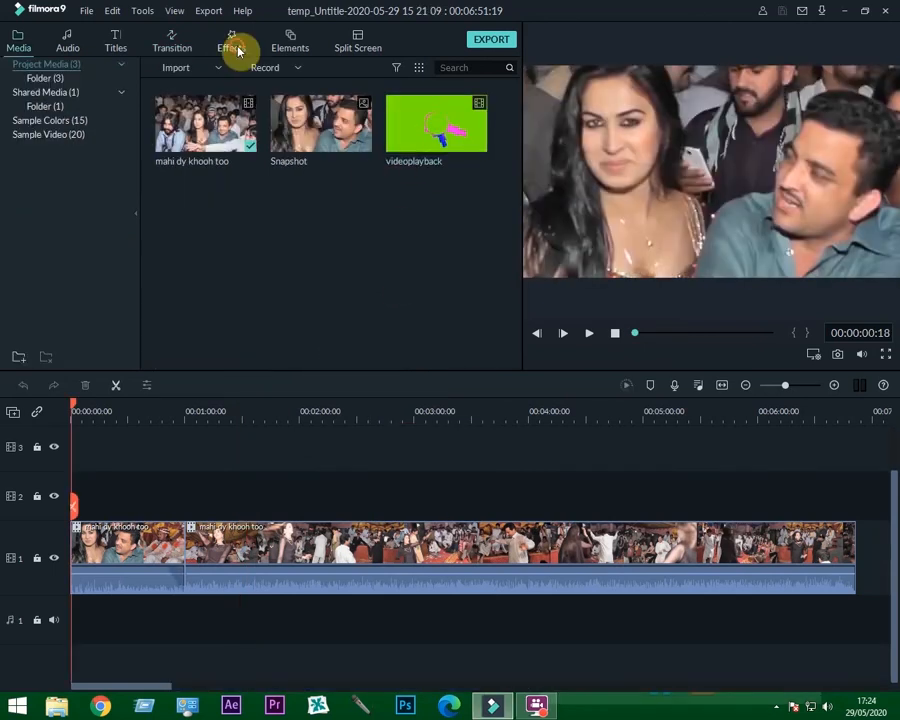
{"action": "left_click", "coordinate": [236, 48]}
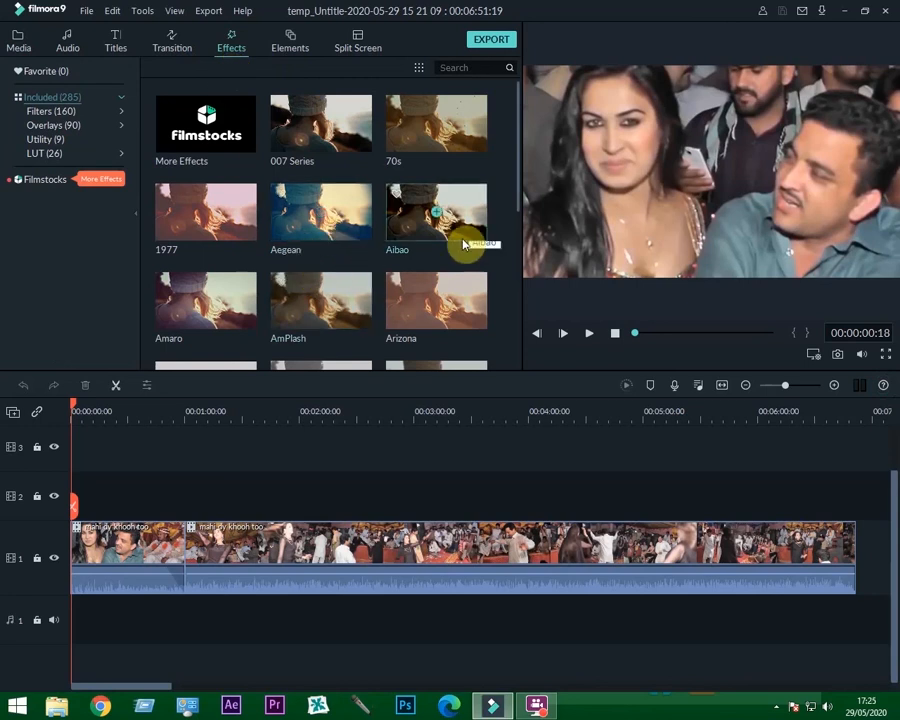
{"action": "scroll", "coordinate": [507, 208], "scroll_direction": "down", "scroll_amount": 3}
{"action": "scroll", "coordinate": [520, 236], "scroll_direction": "up", "scroll_amount": 2}
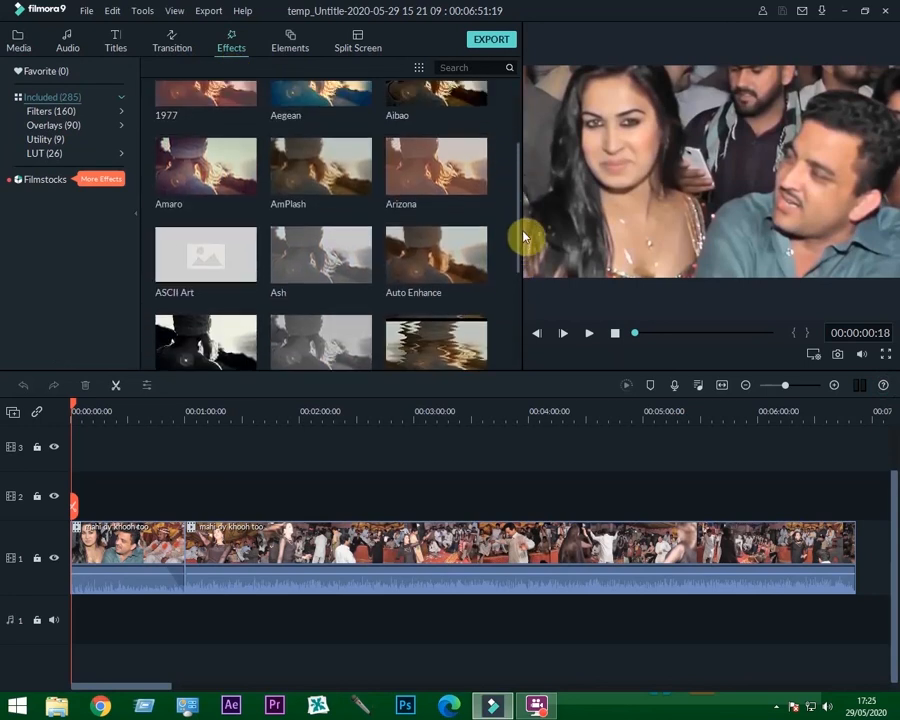
{"action": "left_click_drag", "start_coordinate": [526, 205], "coordinate": [520, 197]}
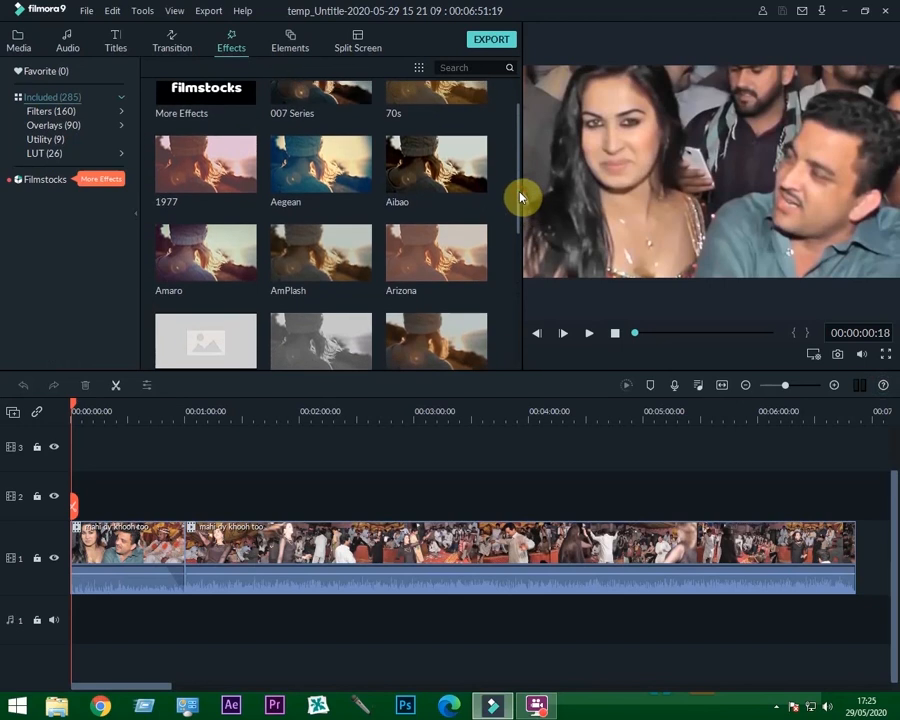
Place the Image Mask utility effect on video track 2 at about 00:00:30, above the first clip
{"action": "left_click", "coordinate": [43, 142]}
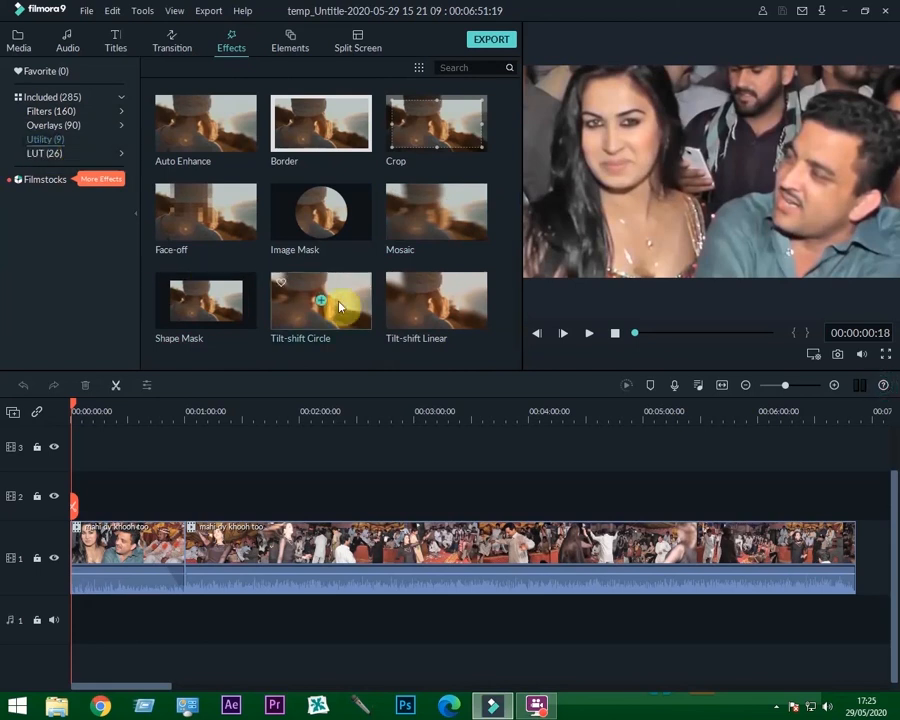
{"action": "left_click_drag", "start_coordinate": [322, 215], "coordinate": [114, 510]}
{"action": "left_click", "coordinate": [133, 507]}
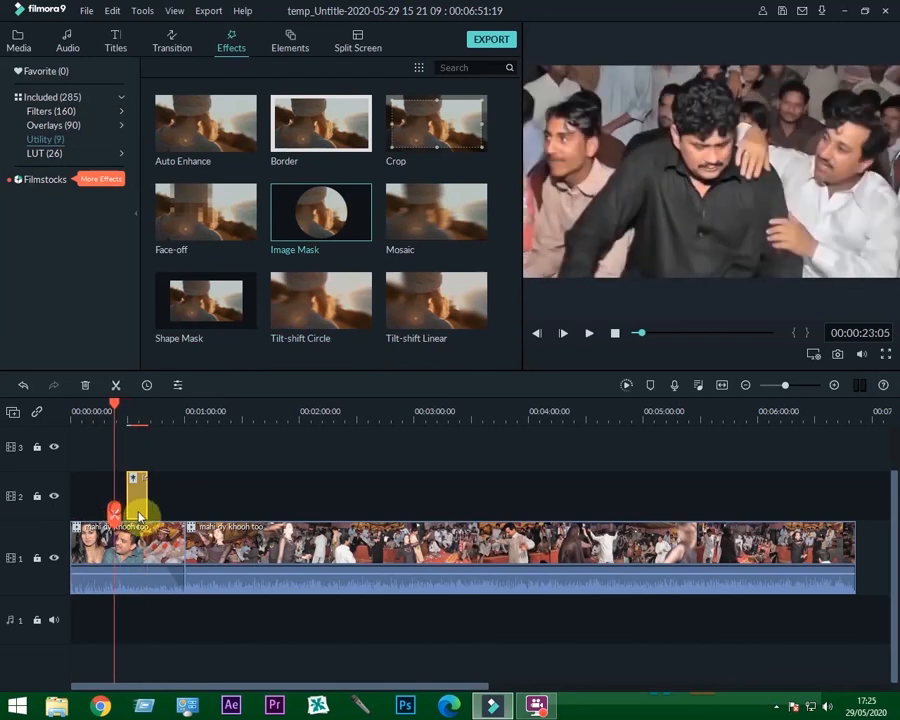
Open the Image Mask effect for editing and apply the crescent moon preset mask
{"action": "double_click", "coordinate": [140, 497]}
{"action": "scroll", "coordinate": [458, 164], "scroll_direction": "down", "scroll_amount": 3}
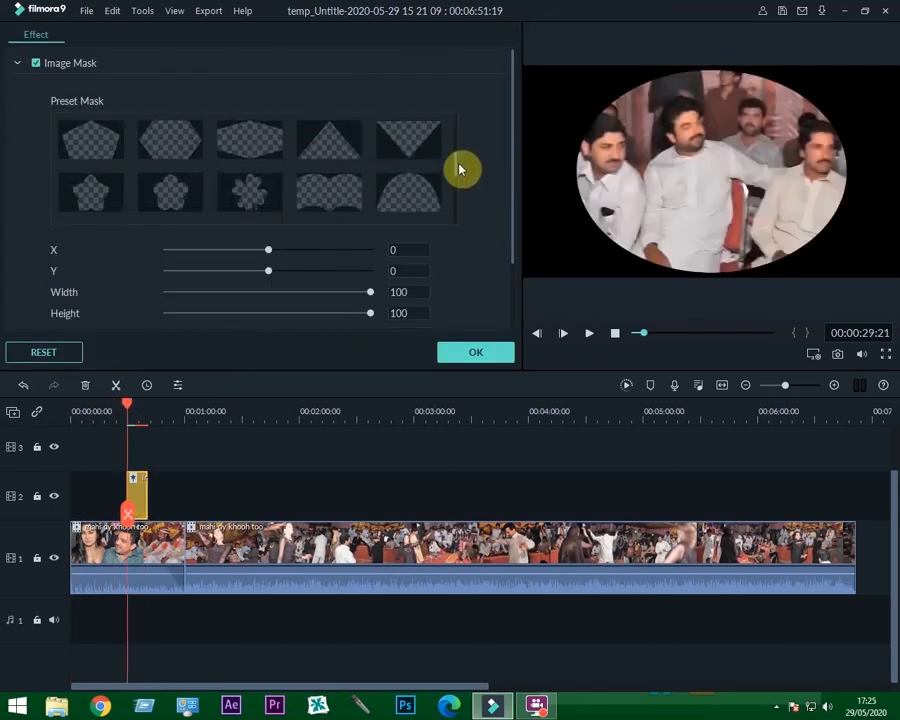
{"action": "scroll", "coordinate": [440, 190], "scroll_direction": "up", "scroll_amount": 2}
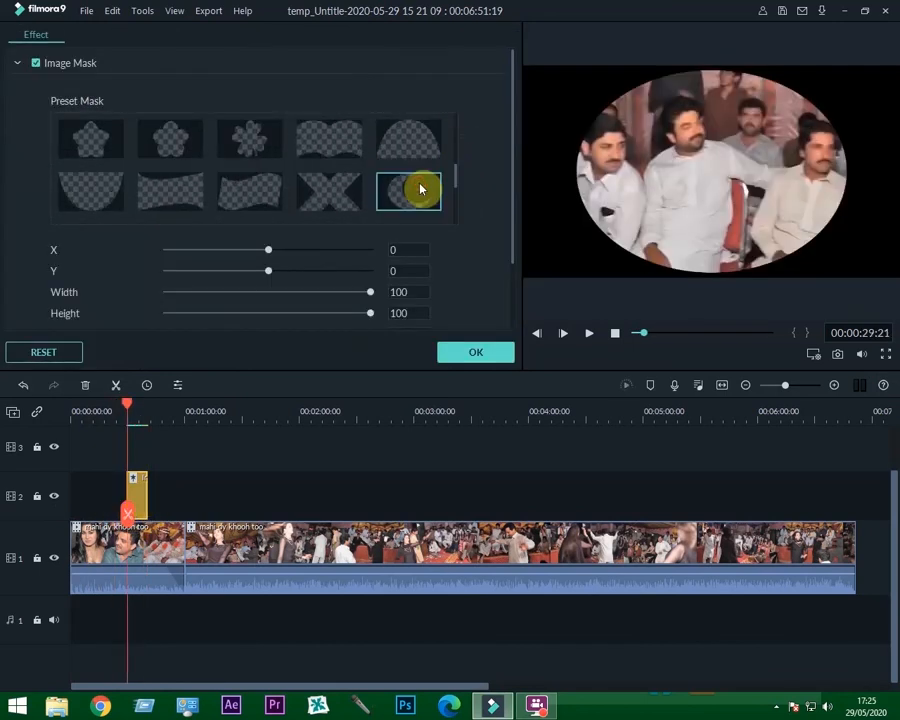
{"action": "left_click", "coordinate": [426, 196]}
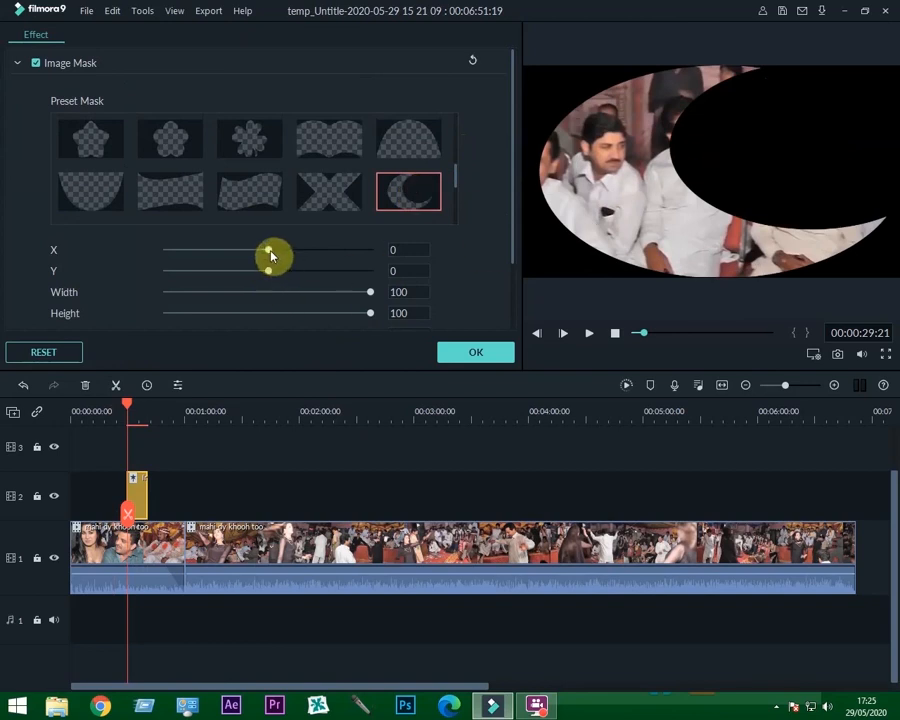
Set the crescent mask's X to 40, Y to -6, width to 74 and height to 91, and look through the preset masks
{"action": "mouse_move", "coordinate": [270, 256]}
{"action": "left_mouse_down"}
{"action": "mouse_move", "coordinate": [279, 275]}
{"action": "mouse_move", "coordinate": [266, 272]}
{"action": "left_mouse_up"}
{"action": "left_click_drag", "start_coordinate": [369, 294], "coordinate": [336, 321]}
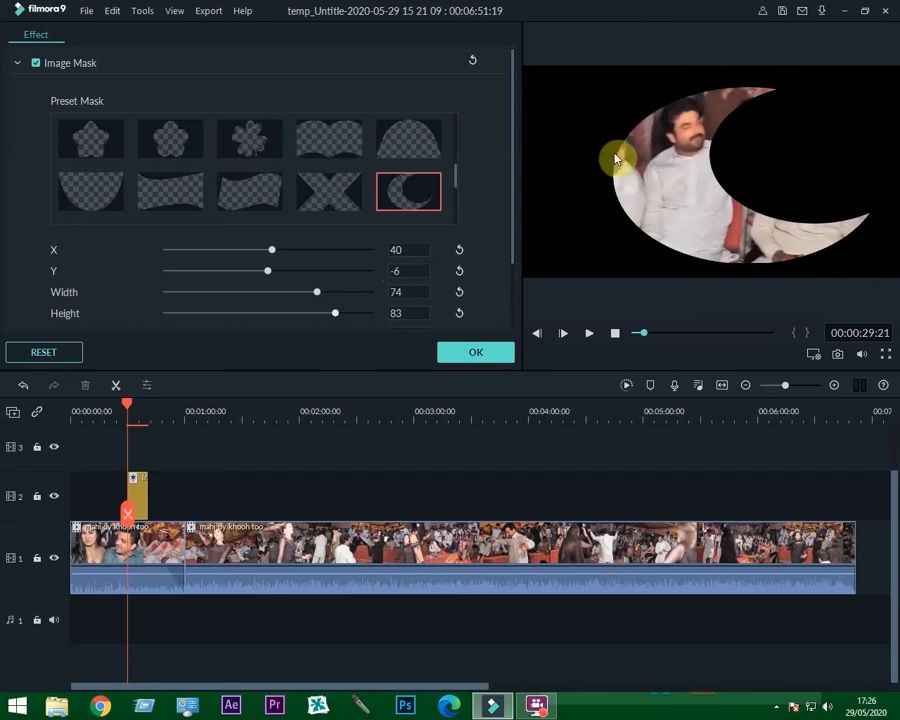
{"action": "scroll", "coordinate": [285, 312], "scroll_direction": "up", "scroll_amount": 3}
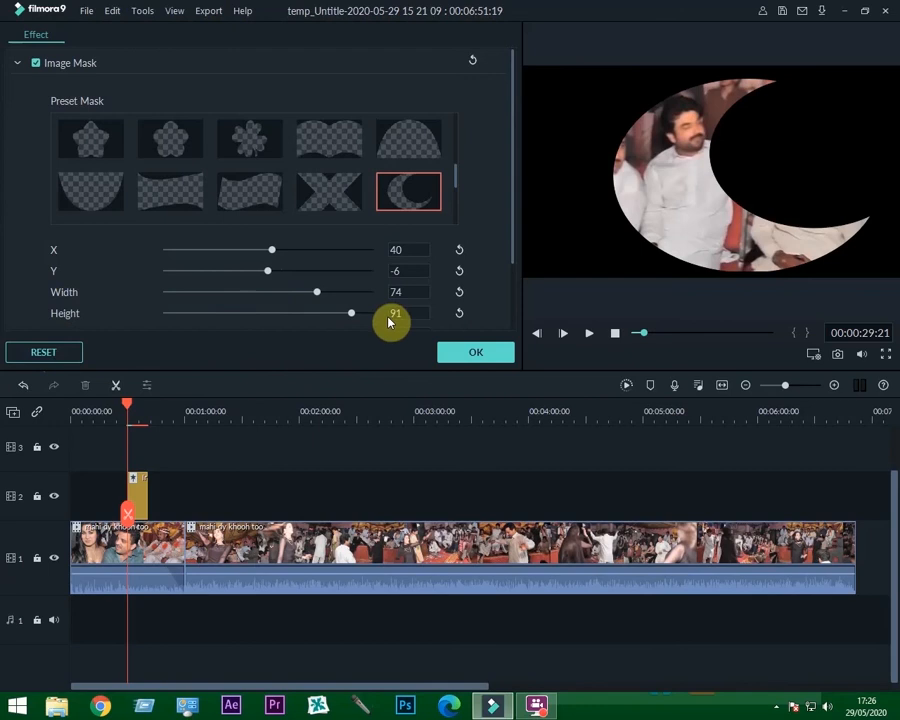
{"action": "left_click_drag", "start_coordinate": [458, 185], "coordinate": [460, 130]}
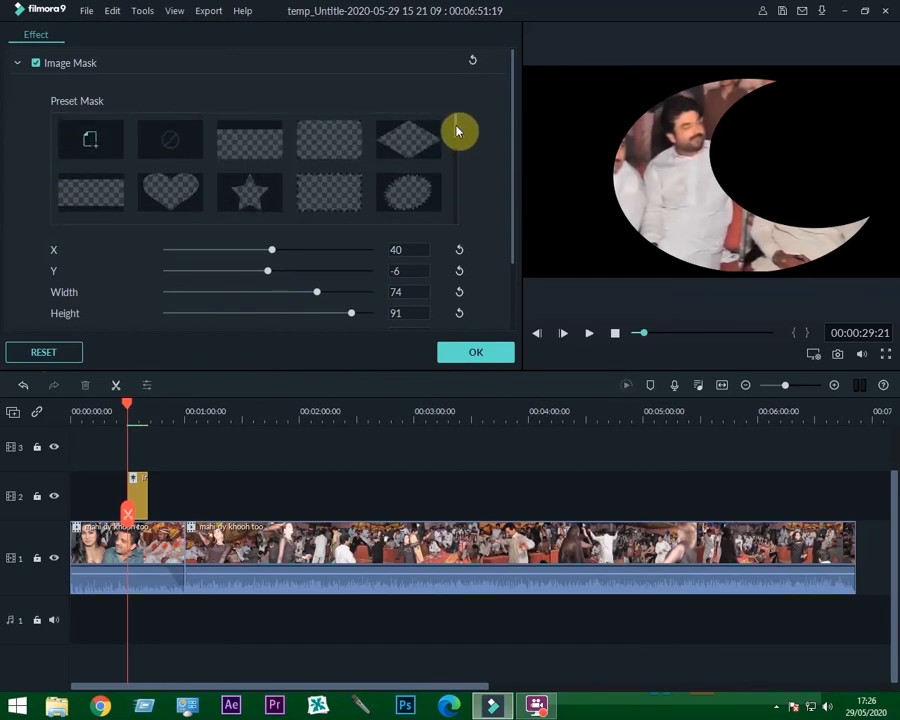
{"action": "mouse_move", "coordinate": [456, 130]}
{"action": "left_mouse_down"}
{"action": "mouse_move", "coordinate": [456, 218]}
{"action": "mouse_move", "coordinate": [464, 137]}
{"action": "left_mouse_up"}
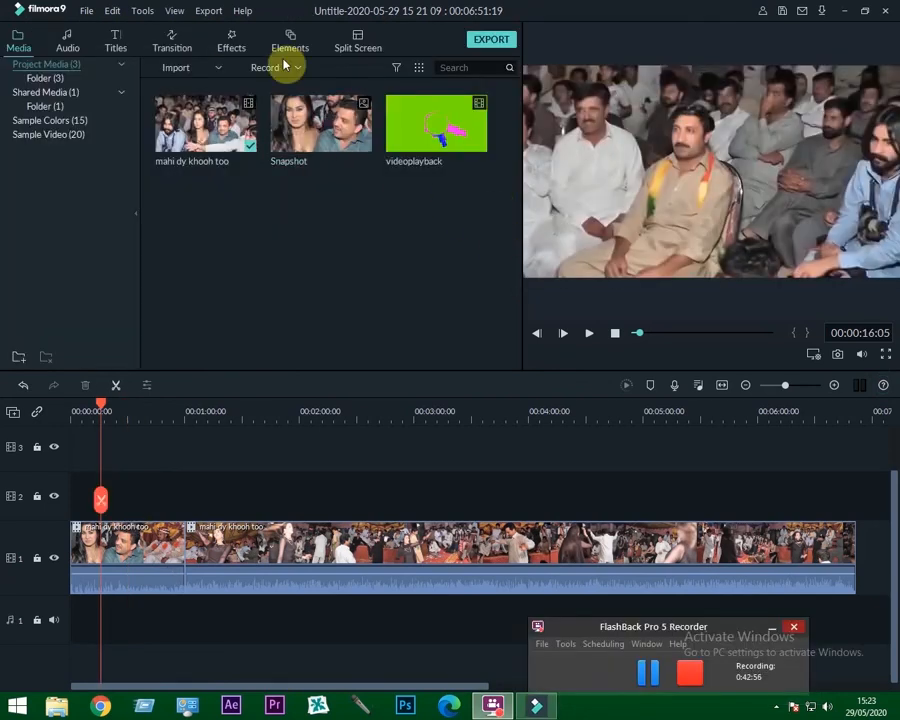
Browse the elements library and list its Web elements
{"action": "left_click", "coordinate": [290, 40]}
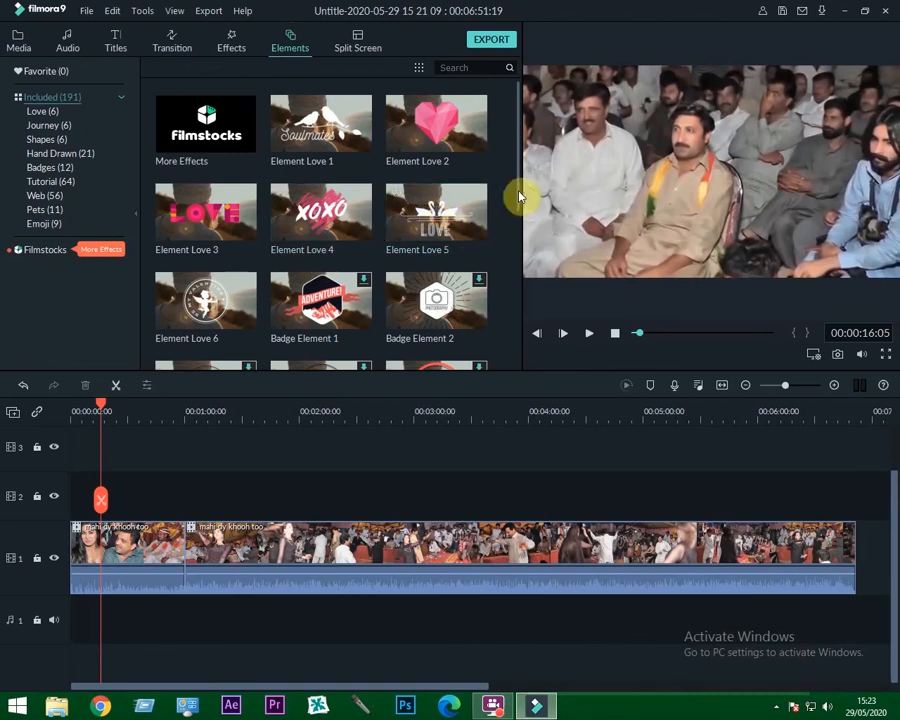
{"action": "scroll", "coordinate": [519, 196], "scroll_direction": "down", "scroll_amount": 1}
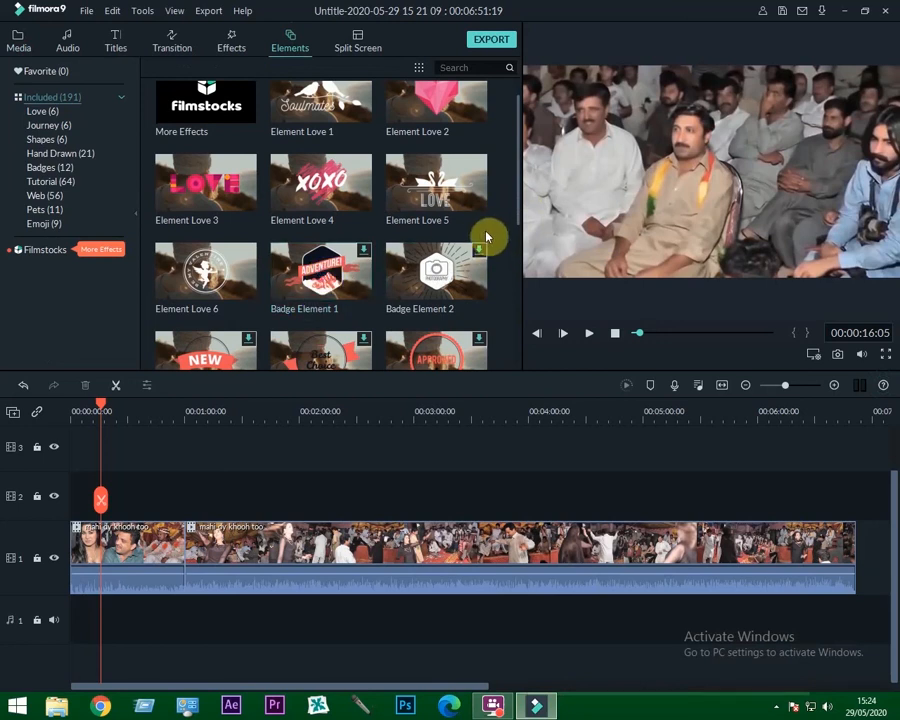
{"action": "left_click", "coordinate": [41, 197]}
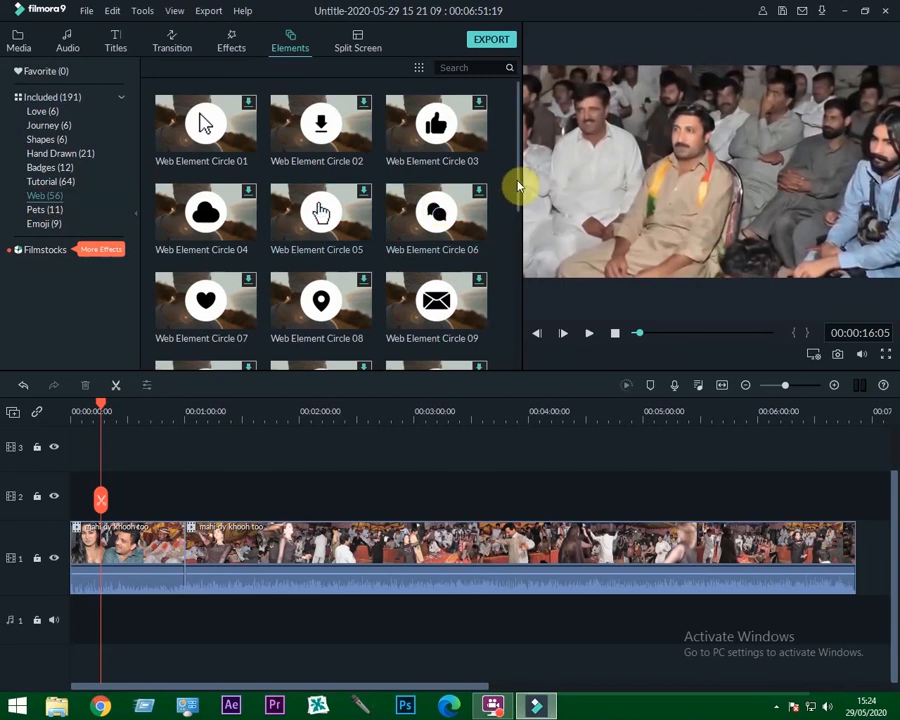
Place the Web Element Circle 05 element on video track 2 at about 00:00:16, above the first clip
{"action": "mouse_move", "coordinate": [519, 189]}
{"action": "left_mouse_down"}
{"action": "mouse_move", "coordinate": [520, 297]}
{"action": "mouse_move", "coordinate": [522, 172]}
{"action": "left_mouse_up"}
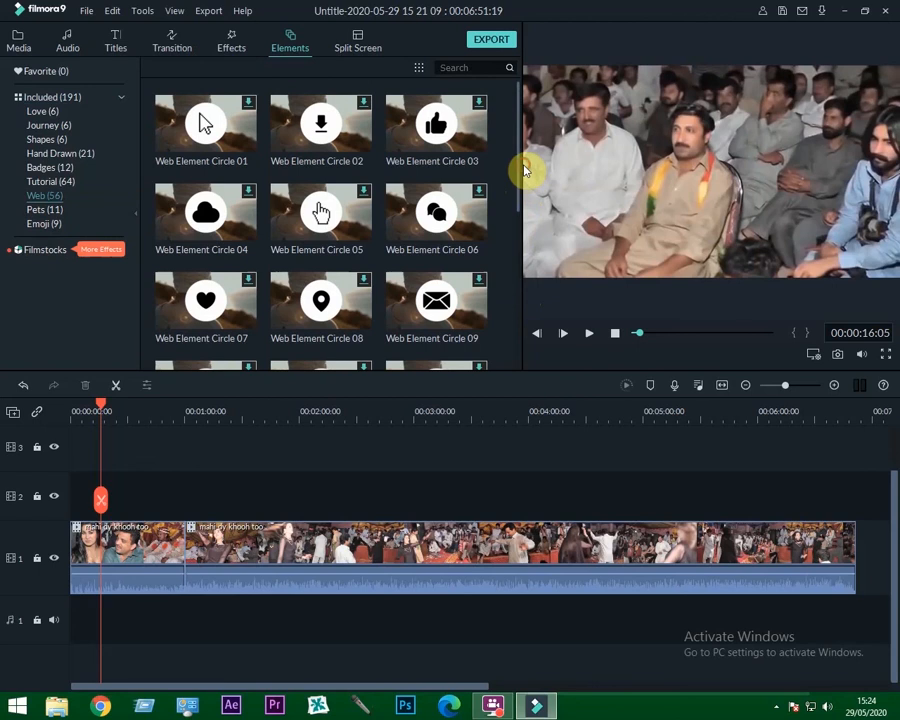
{"action": "left_click", "coordinate": [320, 213]}
{"action": "left_click_drag", "start_coordinate": [320, 213], "coordinate": [82, 508]}
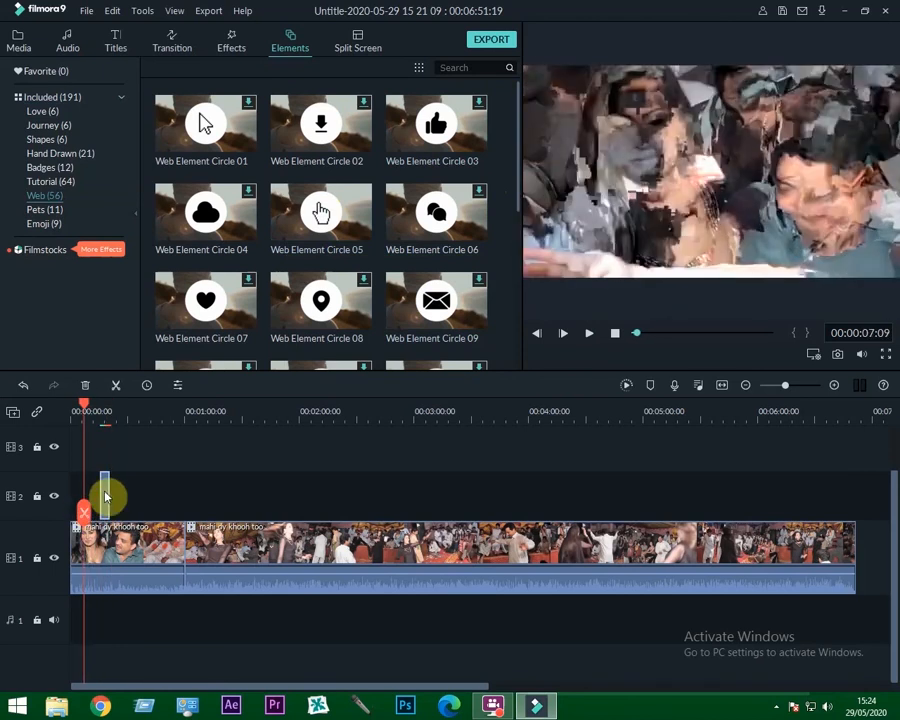
Open the placed circle element for editing and shrink it to about half size, keeping its lower-left corner in place
{"action": "double_click", "coordinate": [105, 494]}
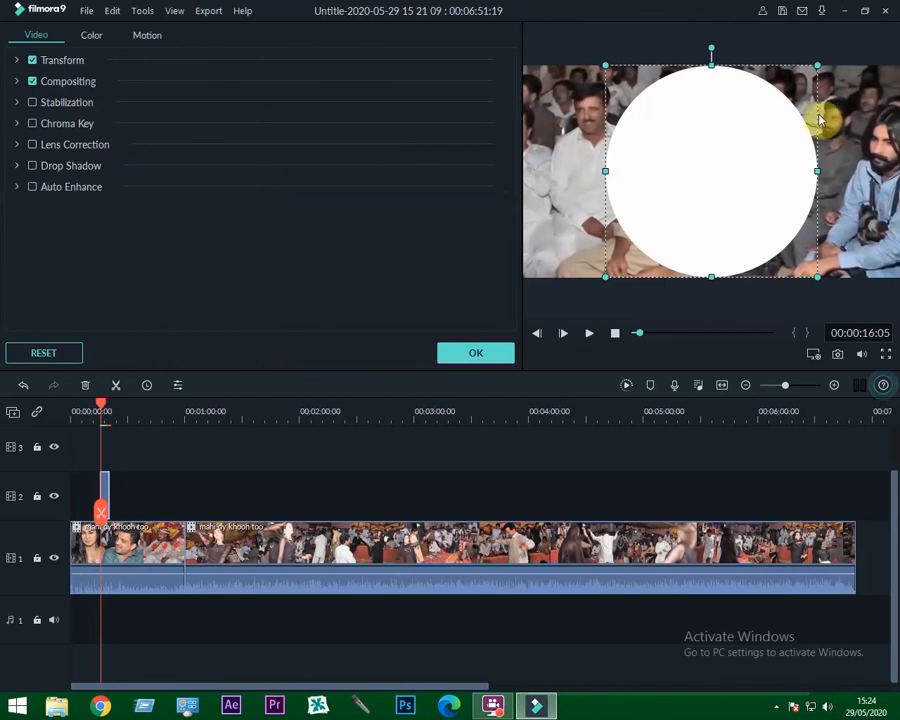
{"action": "left_click_drag", "start_coordinate": [817, 65], "coordinate": [736, 147]}
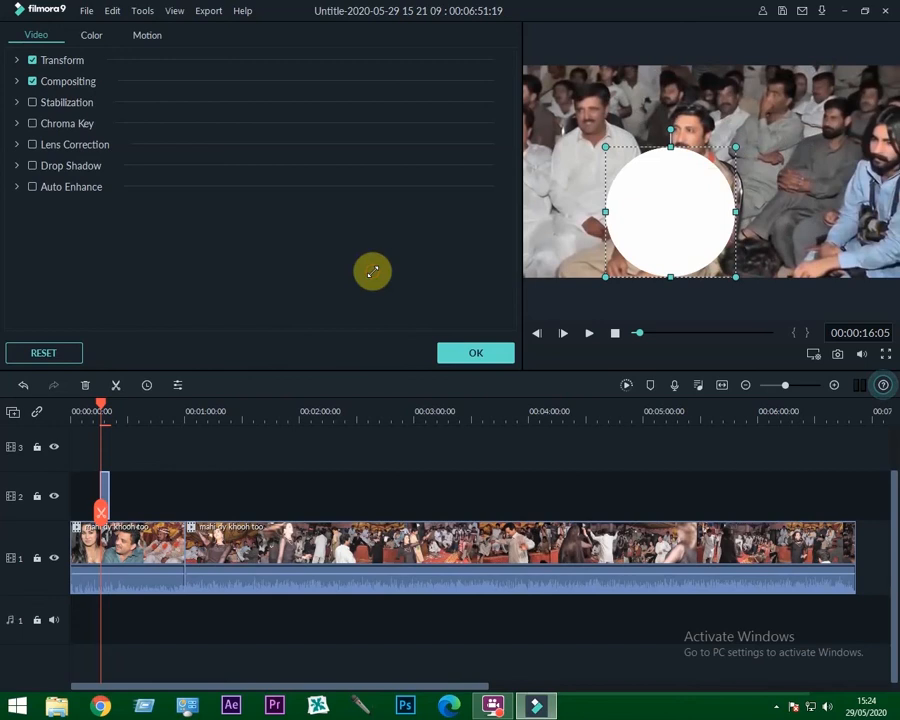
{"action": "left_click_drag", "start_coordinate": [373, 271], "coordinate": [396, 281]}
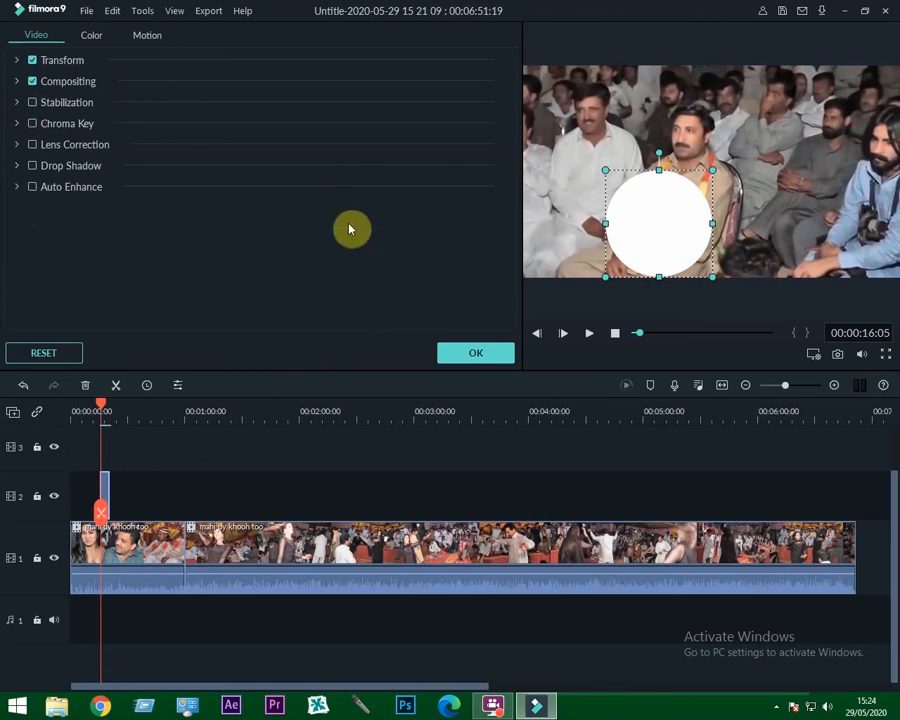
{"action": "left_click", "coordinate": [476, 355]}
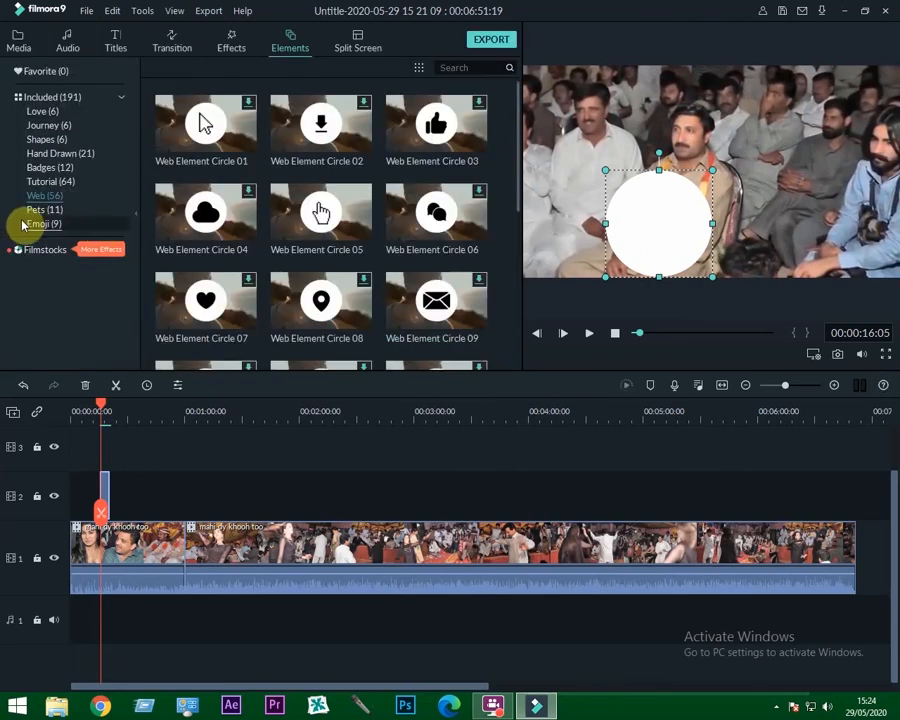
List the Tutorial elements and delete the circle element from video track 2
{"action": "left_click", "coordinate": [44, 183]}
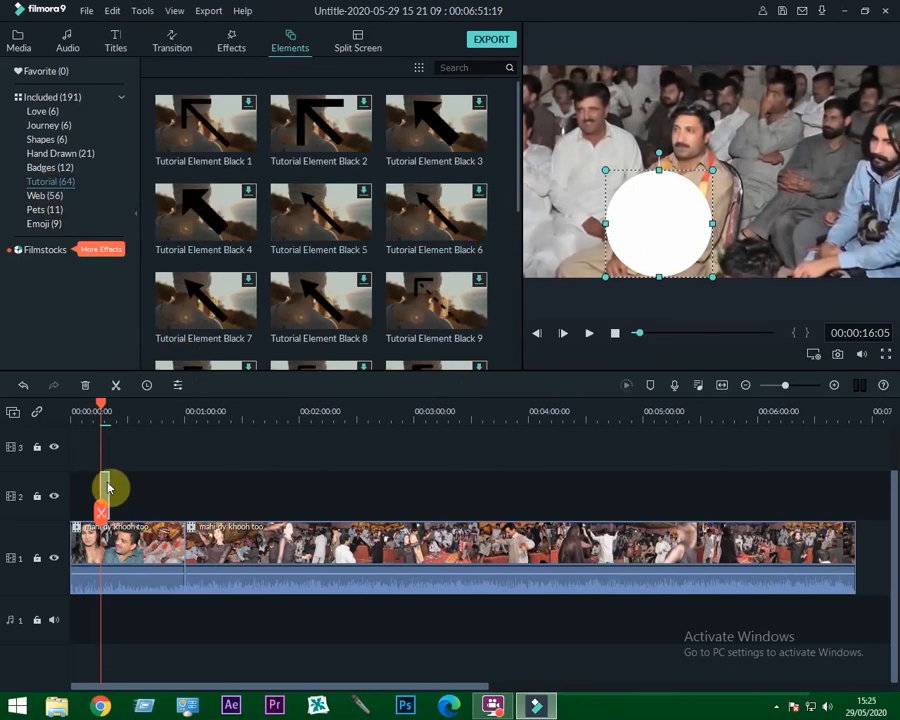
{"action": "key", "text": "Delete"}
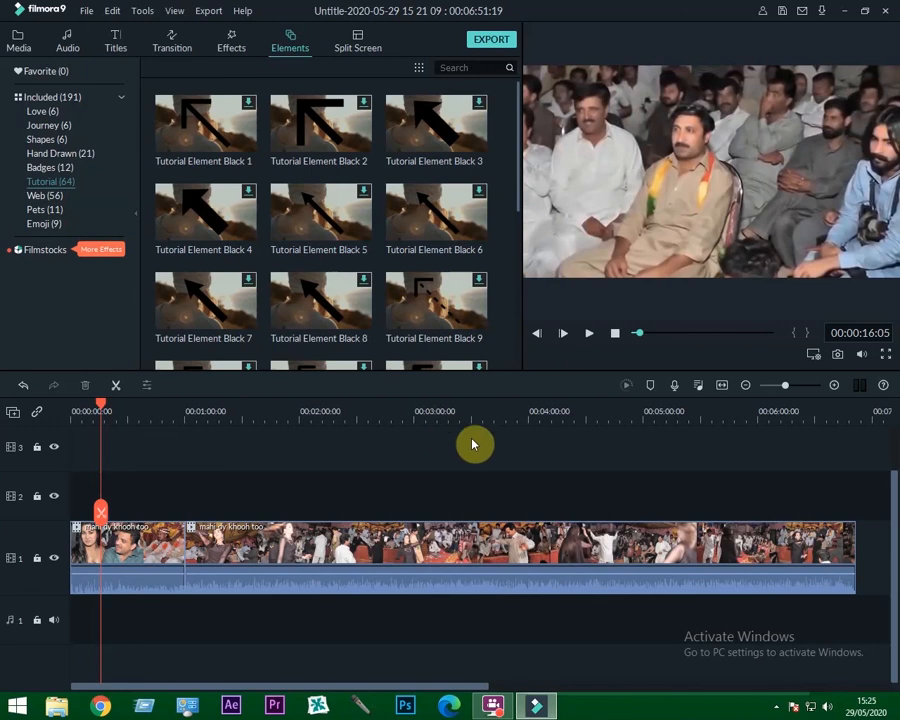
List the split screen templates and preview the full-height two-part layout with a vertical divider
{"action": "left_click", "coordinate": [358, 50]}
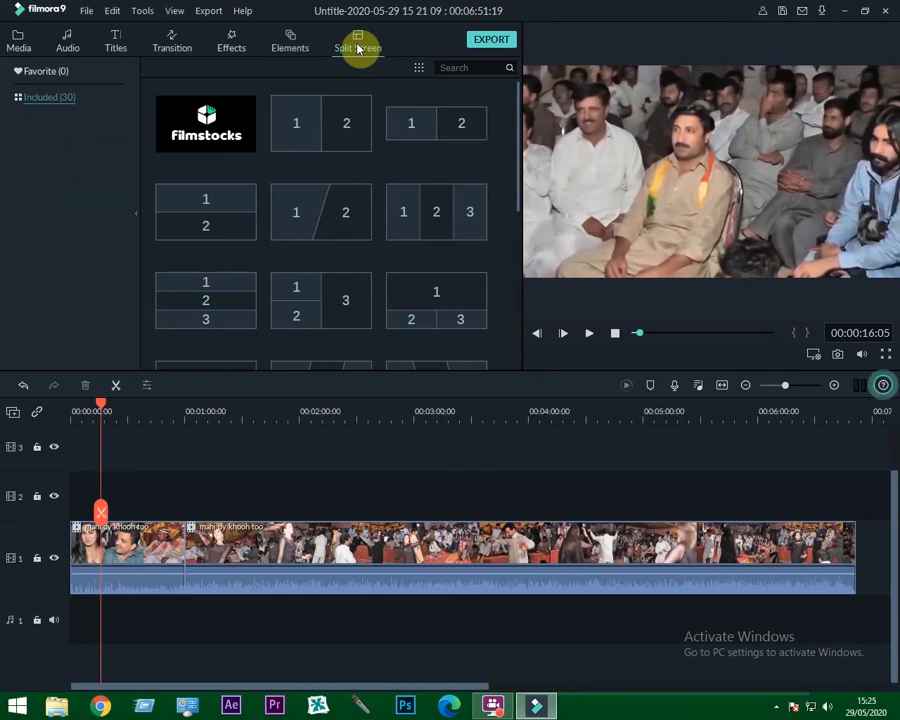
{"action": "left_click", "coordinate": [320, 122]}
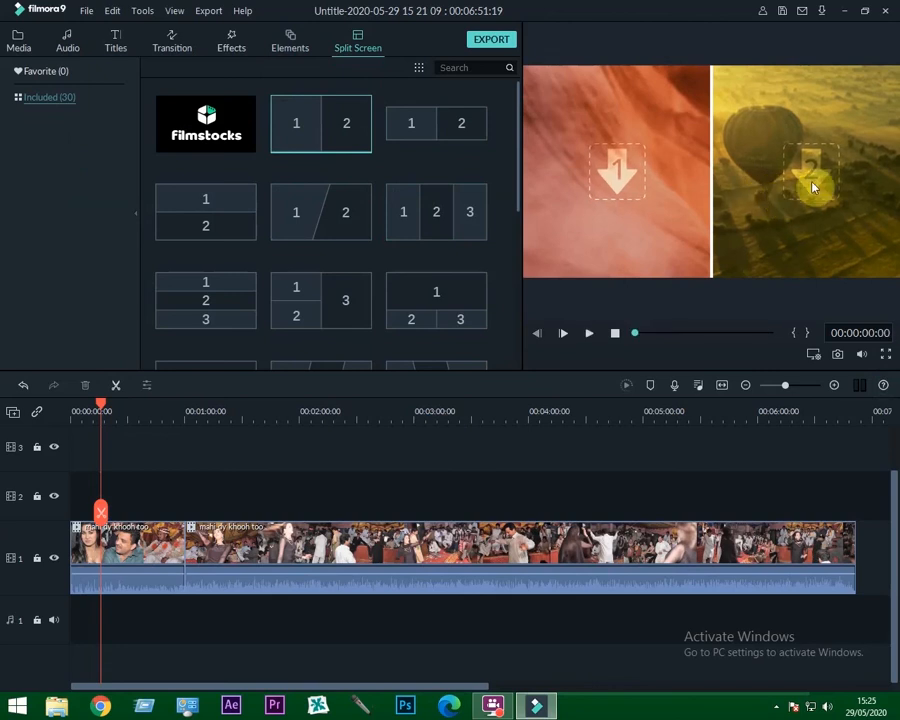
Import the first two pictures from the PICTURE folder inside DOWN LOAD WALLPAPER on drive E into the project media
{"action": "left_click", "coordinate": [18, 44]}
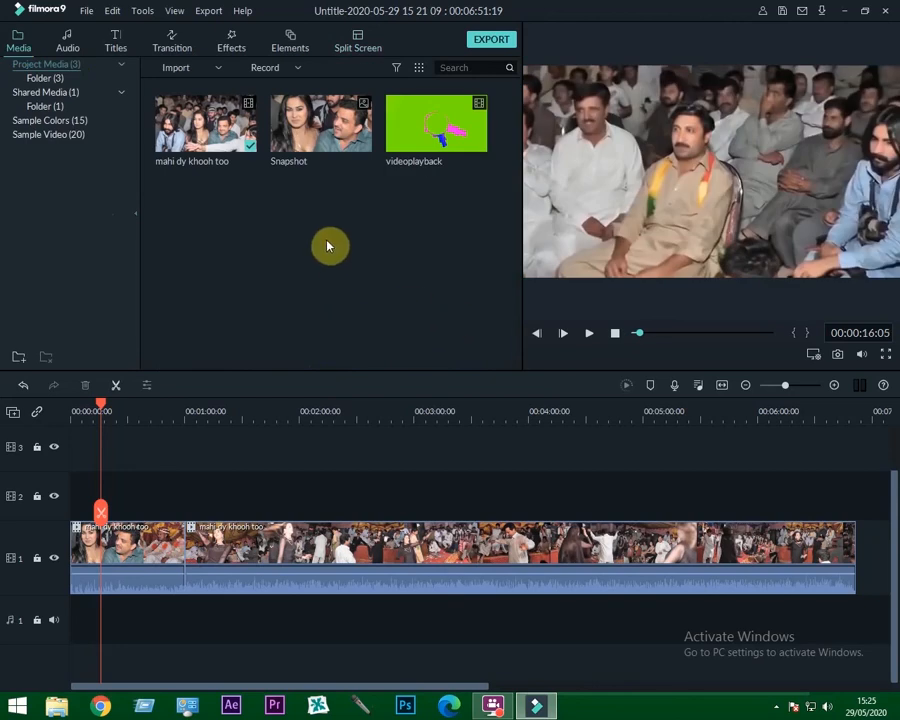
{"action": "double_click", "coordinate": [329, 246]}
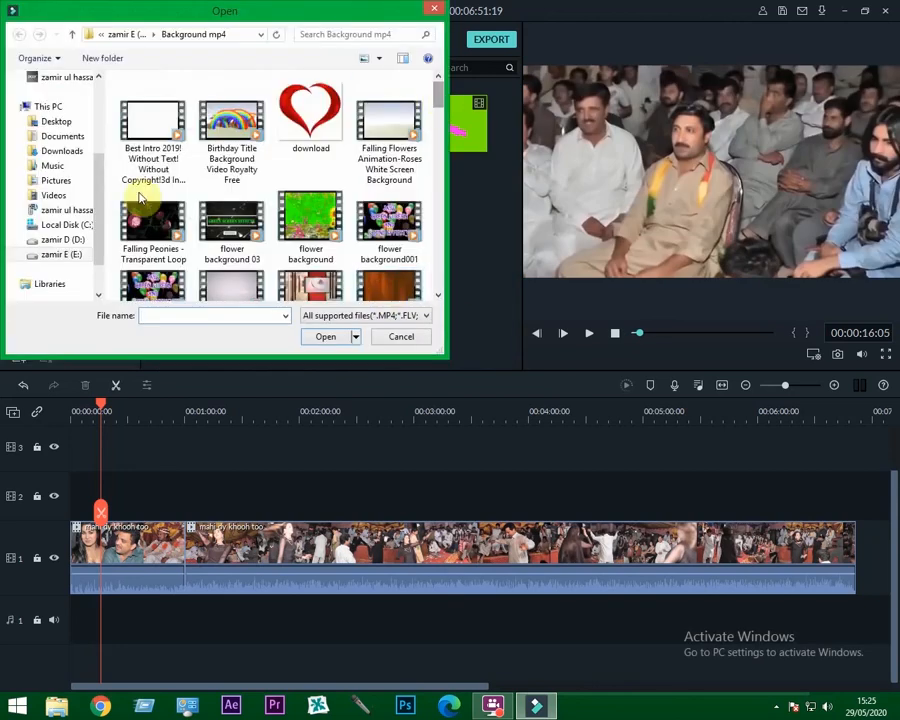
{"action": "left_click", "coordinate": [64, 254]}
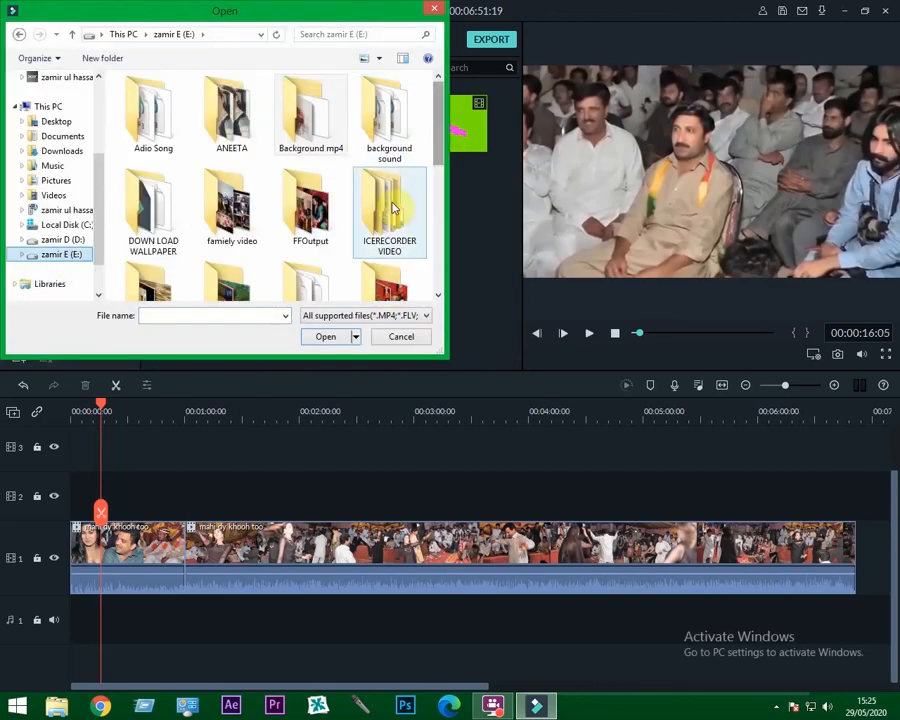
{"action": "double_click", "coordinate": [152, 208]}
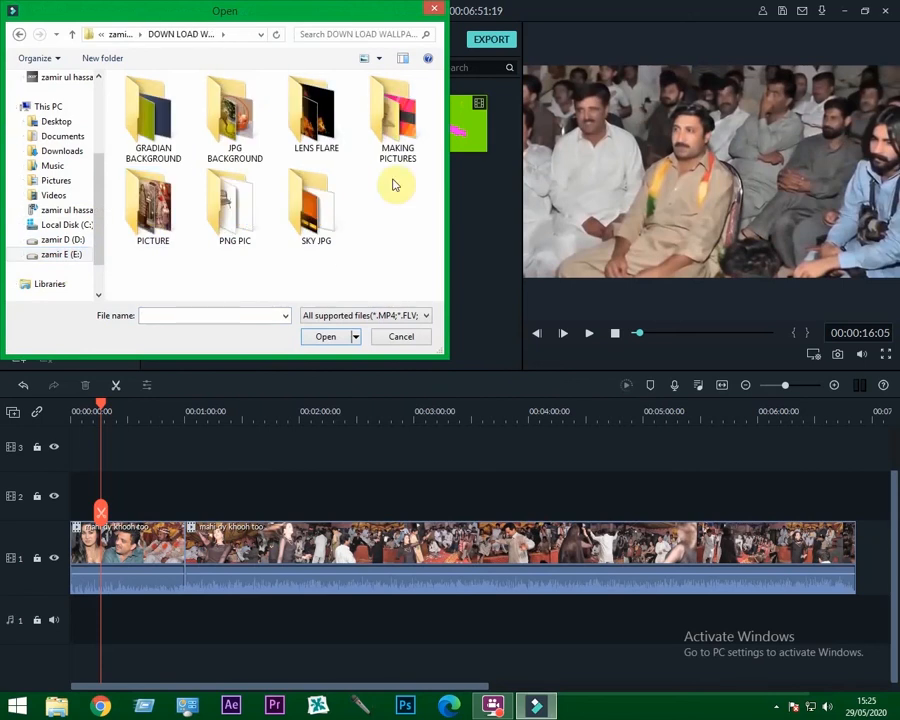
{"action": "double_click", "coordinate": [172, 240]}
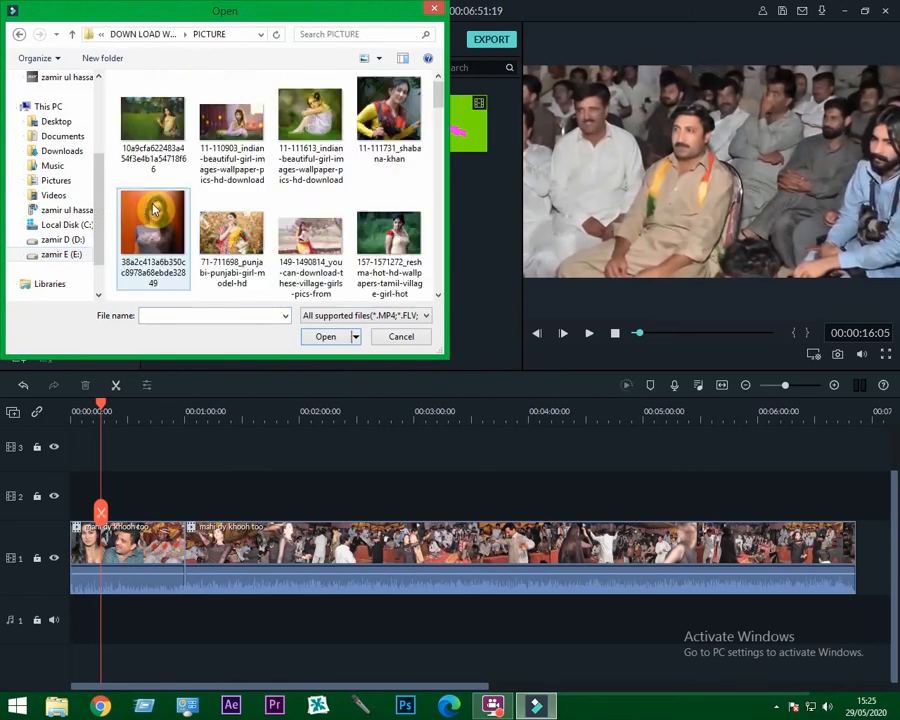
{"action": "left_click", "coordinate": [158, 138]}
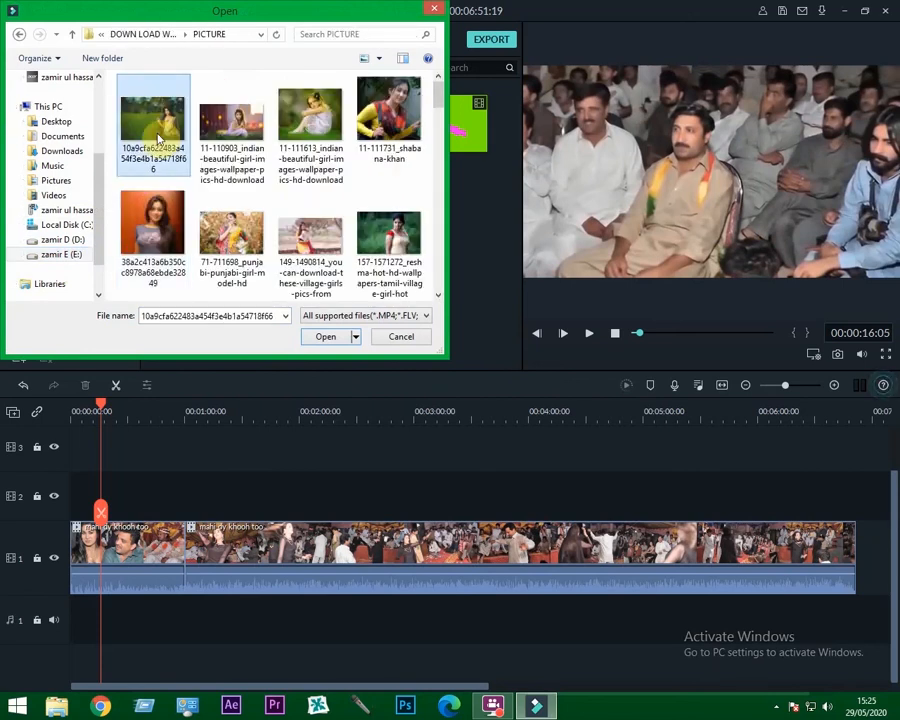
{"action": "left_click", "coordinate": [222, 133], "text": "ctrl"}
{"action": "left_click", "coordinate": [326, 336]}
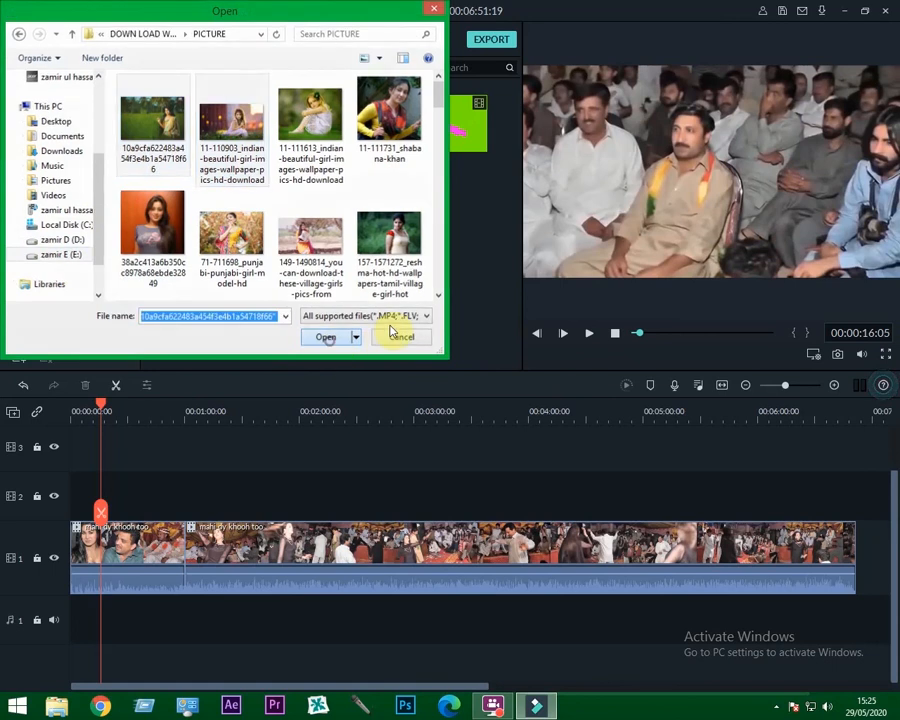
{"action": "left_click", "coordinate": [267, 298]}
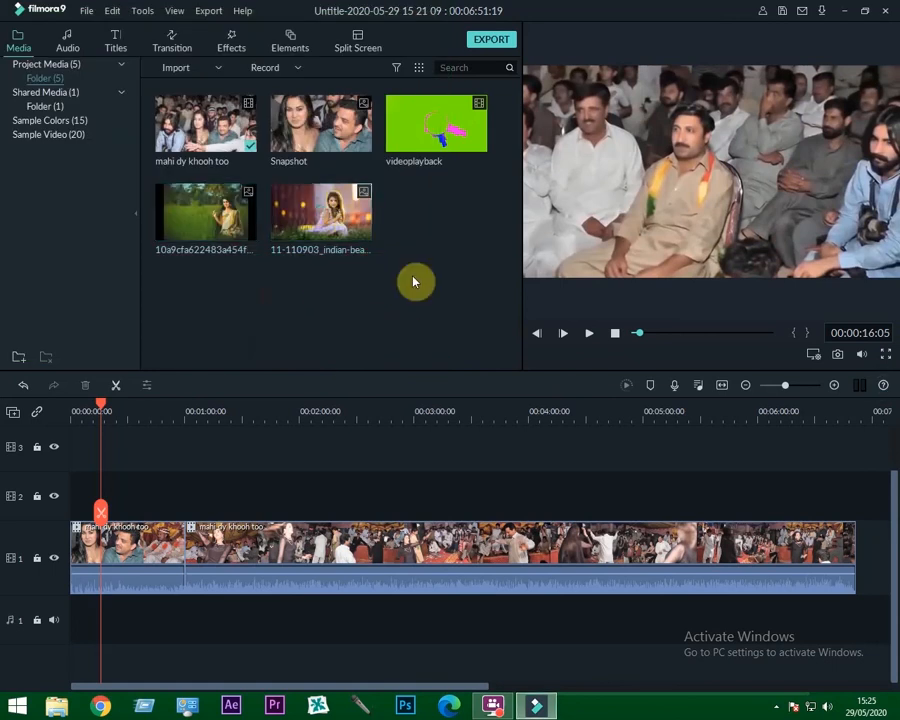
Add the full-height two-part split screen at 00:00:16:05 and move it to video track 2 at about 00:00:21
{"action": "left_click", "coordinate": [357, 47]}
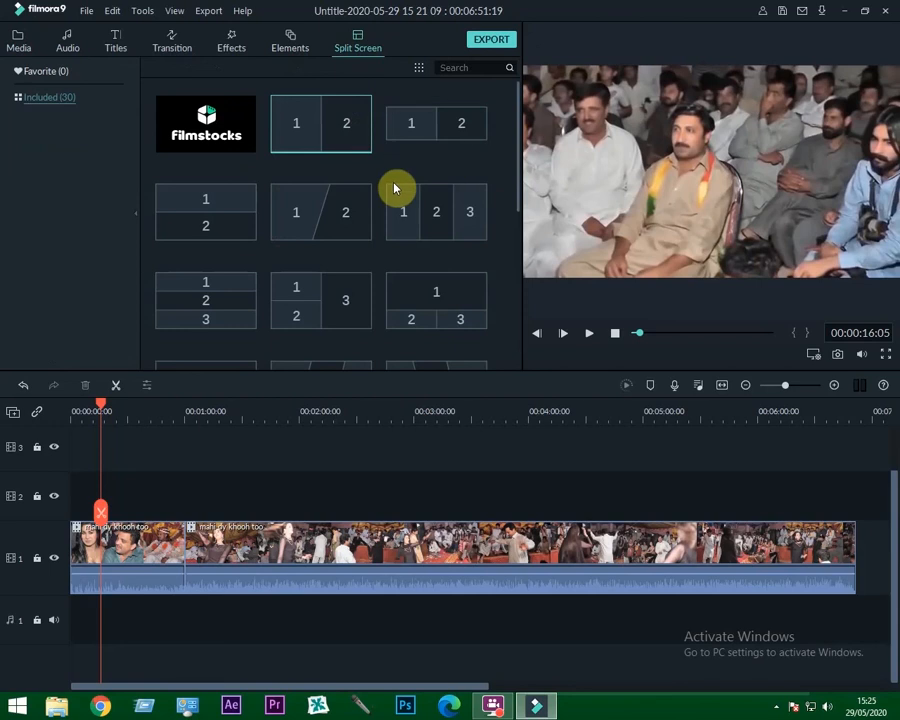
{"action": "left_click", "coordinate": [322, 124]}
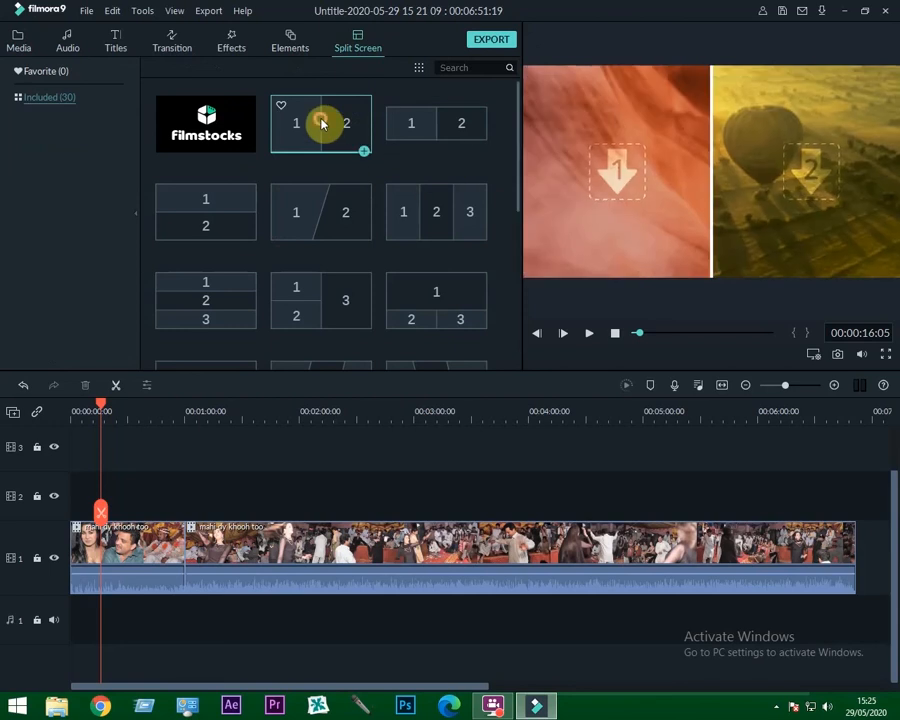
{"action": "left_click", "coordinate": [364, 156]}
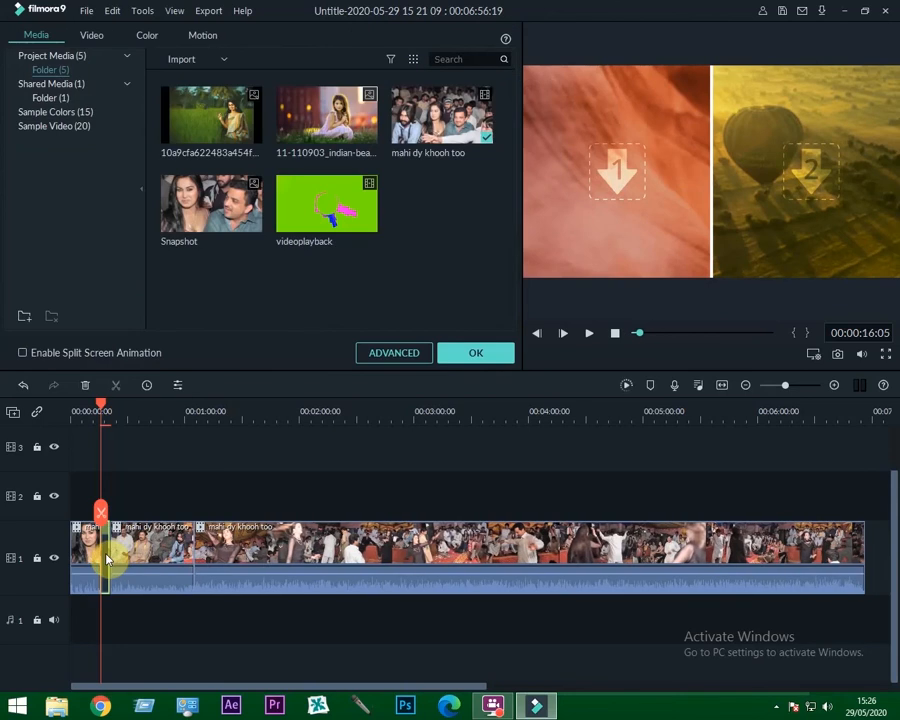
{"action": "left_click_drag", "start_coordinate": [107, 558], "coordinate": [116, 495]}
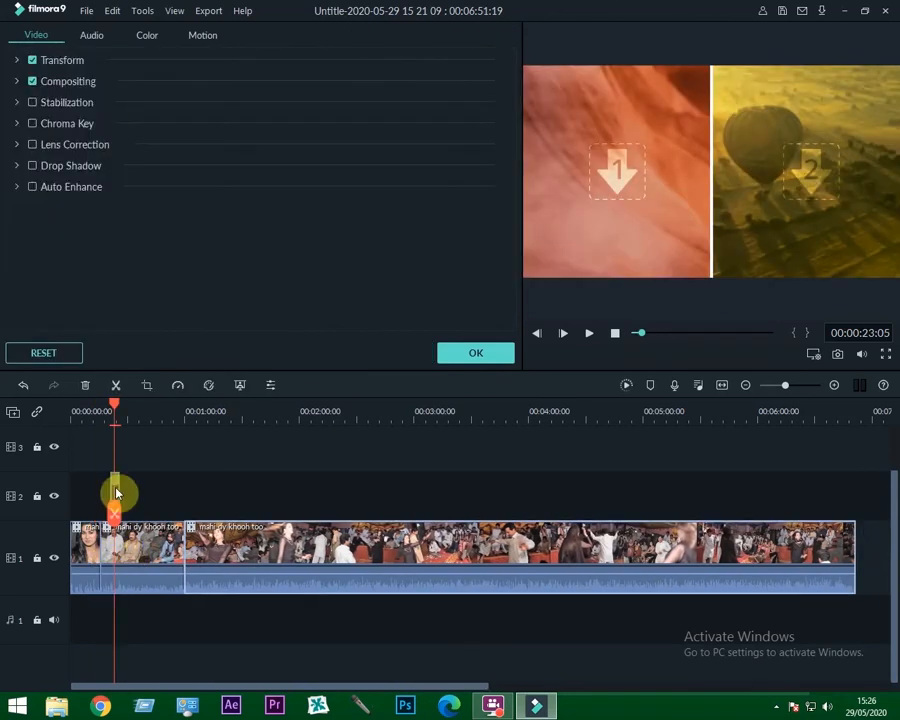
In the advanced split screen editor, fill section 1 with the green field picture, zoom it out and move it to the section's upper-left corner
{"action": "double_click", "coordinate": [116, 491]}
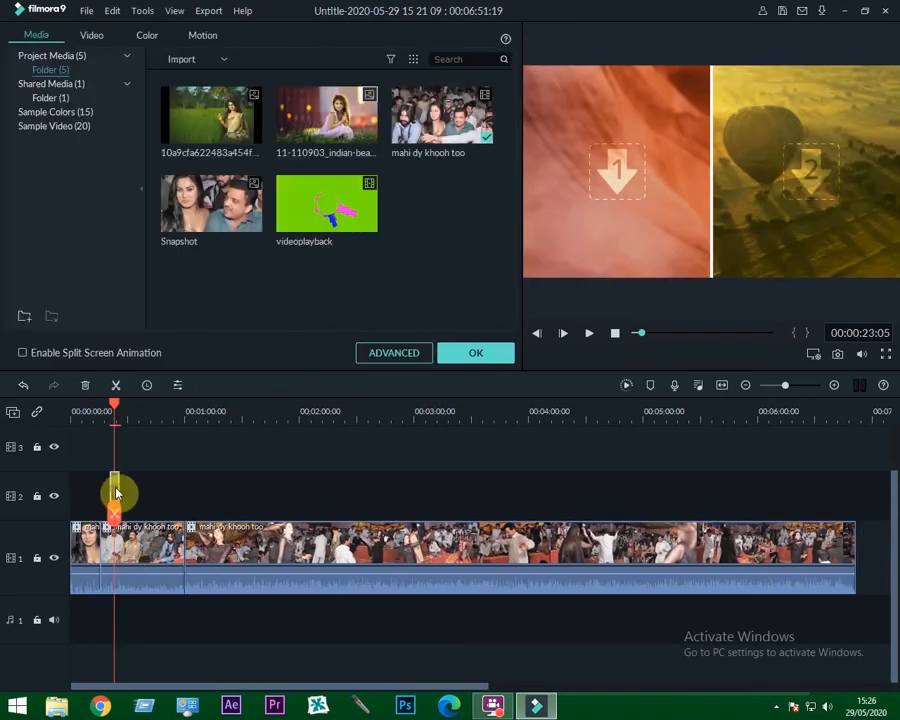
{"action": "left_click", "coordinate": [396, 353]}
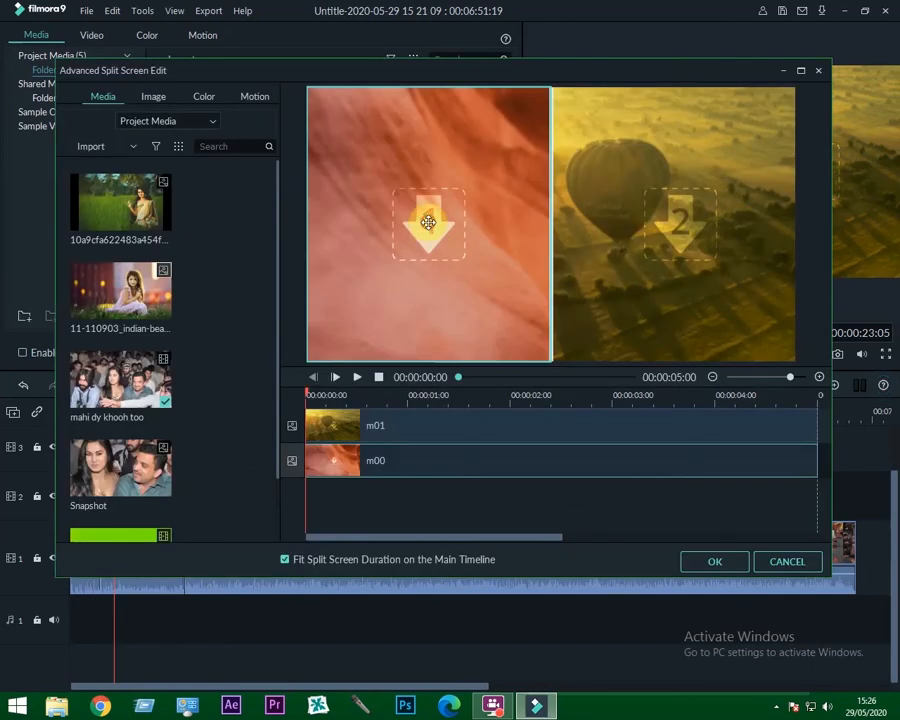
{"action": "left_click", "coordinate": [424, 216]}
{"action": "left_click", "coordinate": [122, 205]}
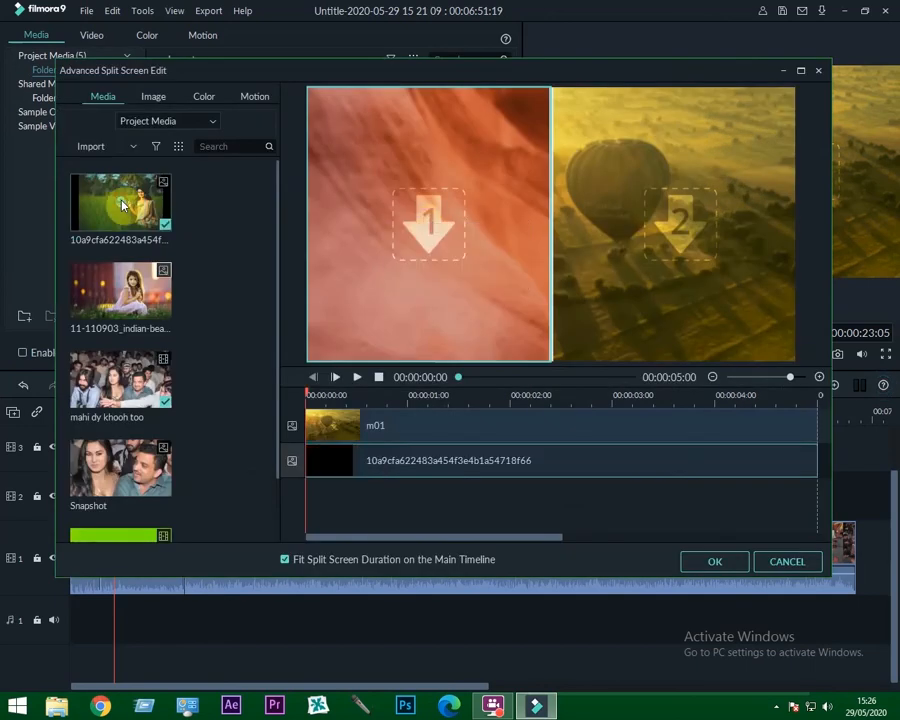
{"action": "left_click_drag", "start_coordinate": [517, 239], "coordinate": [435, 263]}
{"action": "left_click_drag", "start_coordinate": [412, 220], "coordinate": [390, 145]}
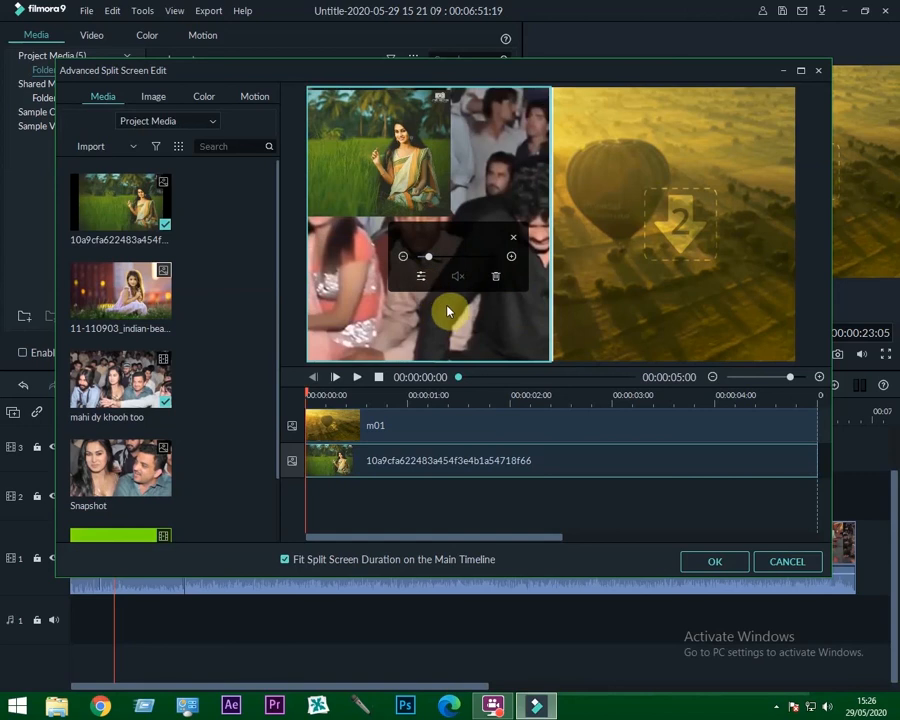
Fill section 2 with the 11-110903 picture, zoom it out, move it to the section's lower edge and apply the split screen
{"action": "left_click", "coordinate": [690, 222]}
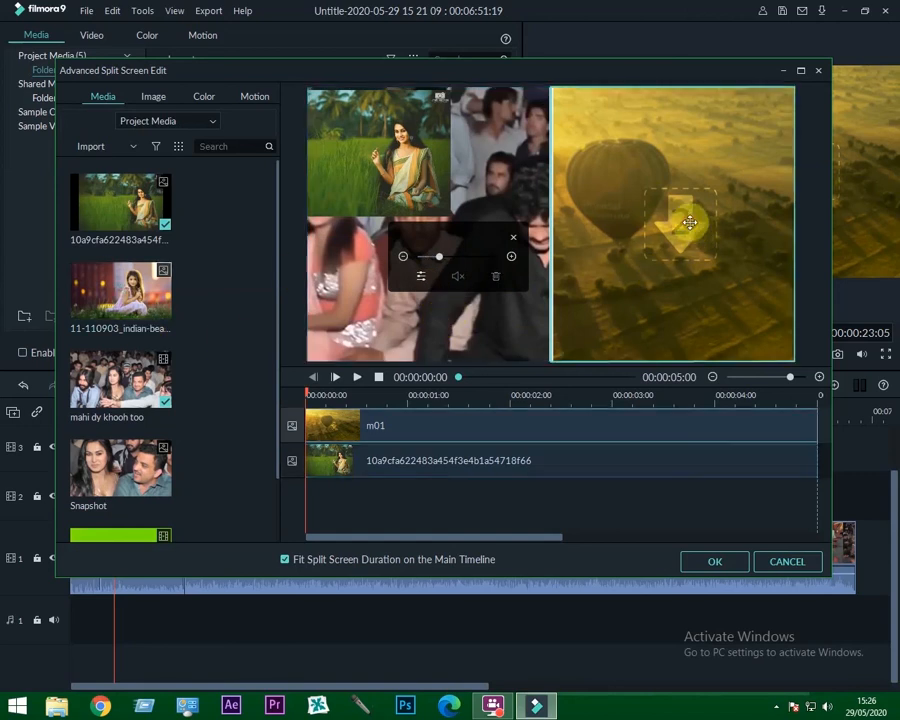
{"action": "left_click_drag", "start_coordinate": [690, 228], "coordinate": [690, 226]}
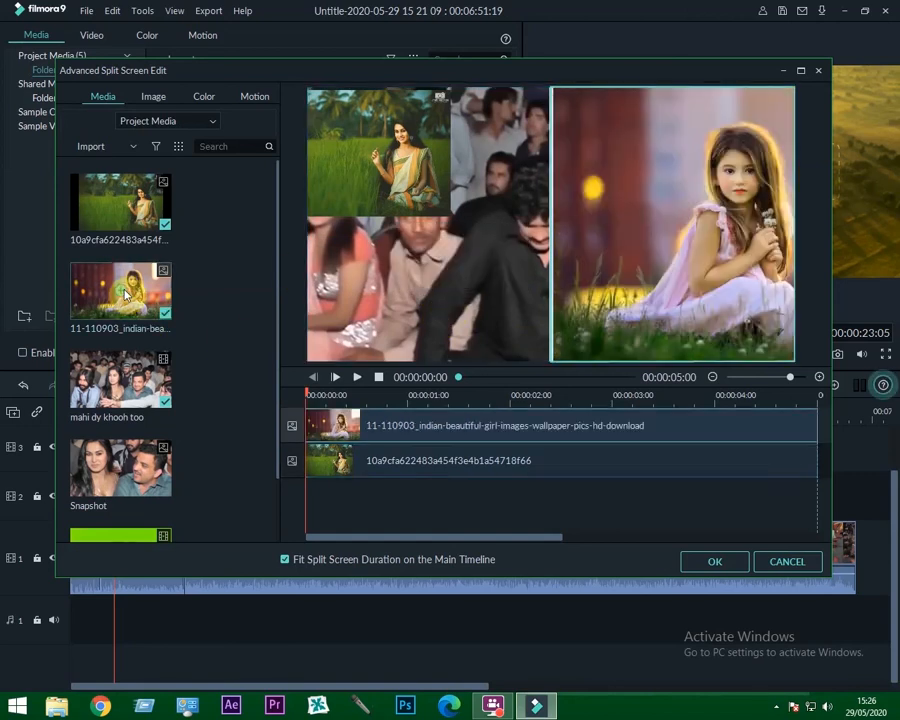
{"action": "left_click_drag", "start_coordinate": [741, 242], "coordinate": [713, 242]}
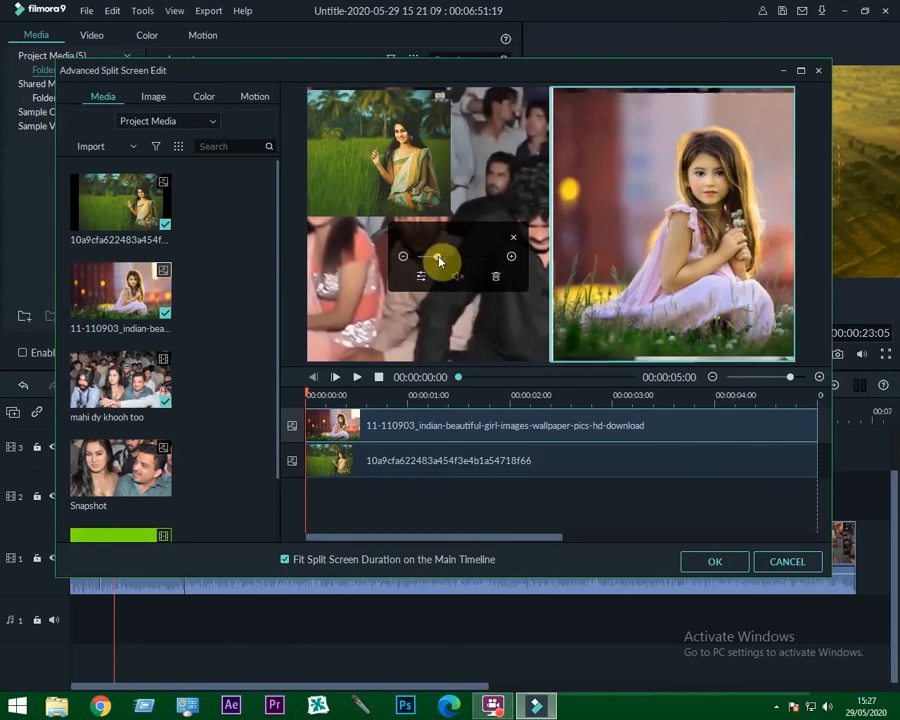
{"action": "left_click_drag", "start_coordinate": [443, 257], "coordinate": [431, 262]}
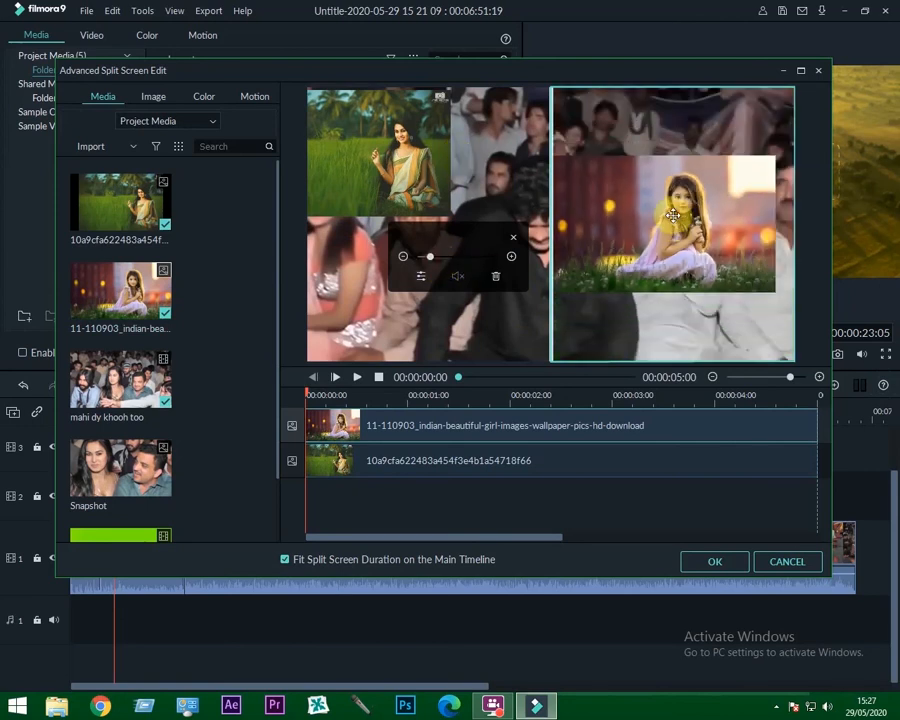
{"action": "left_click_drag", "start_coordinate": [678, 215], "coordinate": [702, 292]}
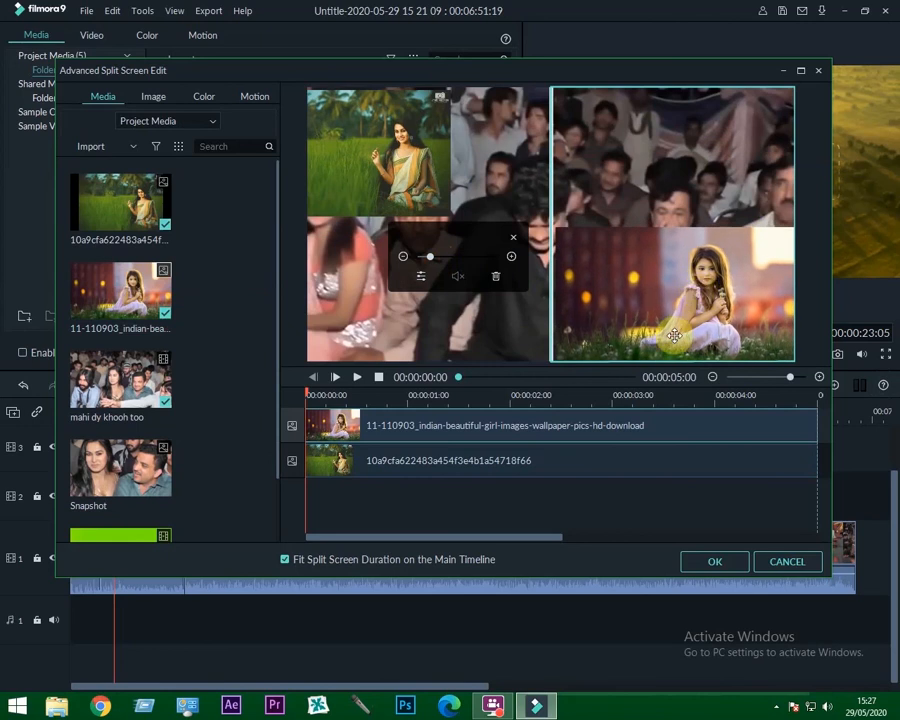
{"action": "left_click", "coordinate": [707, 562]}
{"action": "left_click", "coordinate": [465, 355]}
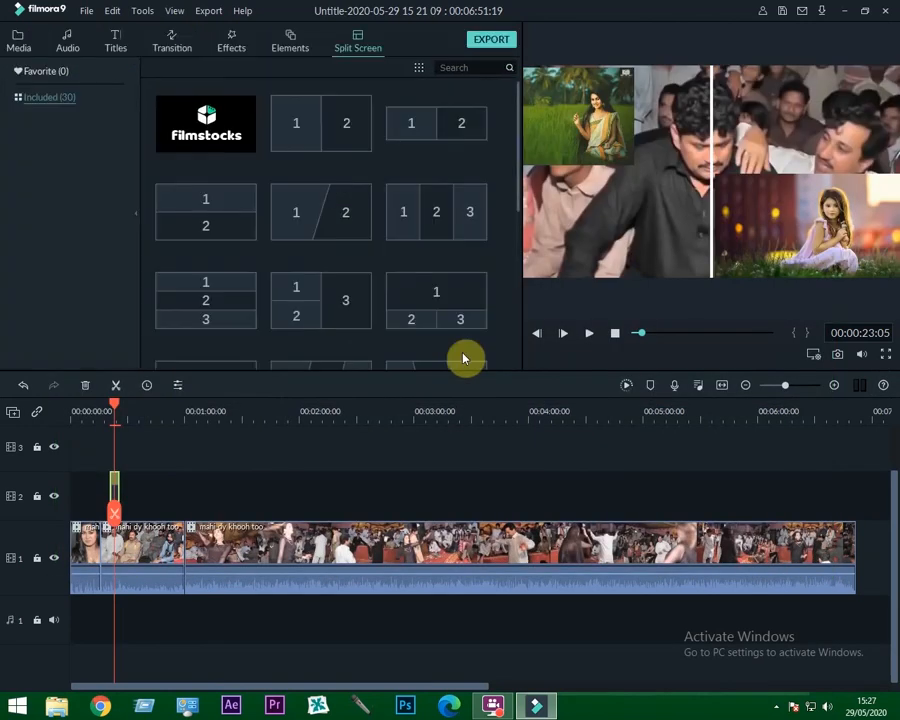
Preview the split screen up to about 00:00:25 and delete it from video track 2
{"action": "left_click_drag", "start_coordinate": [114, 524], "coordinate": [126, 504]}
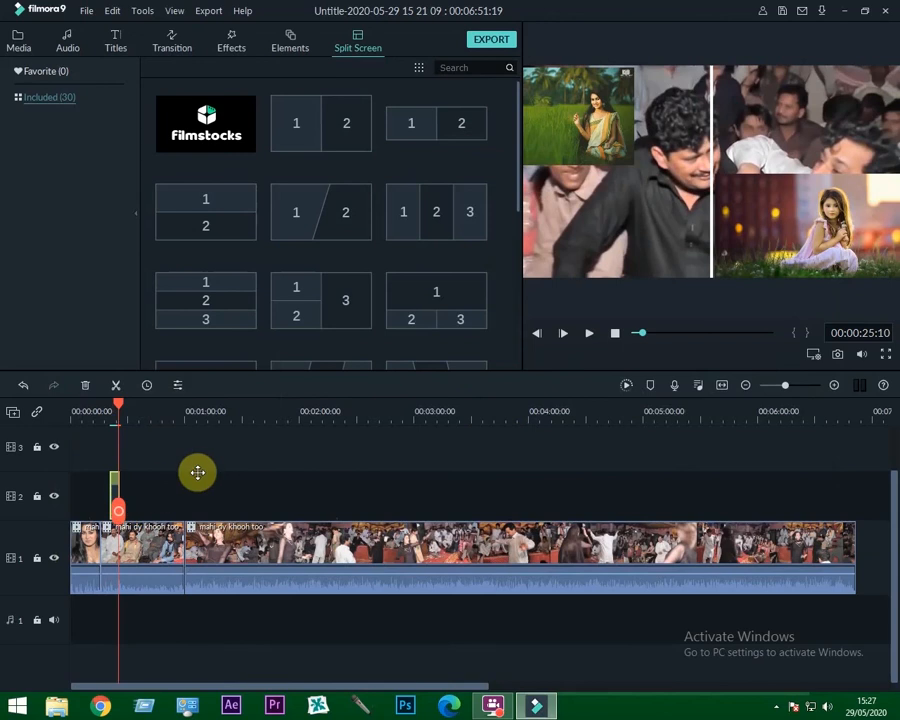
{"action": "key", "text": "Delete"}
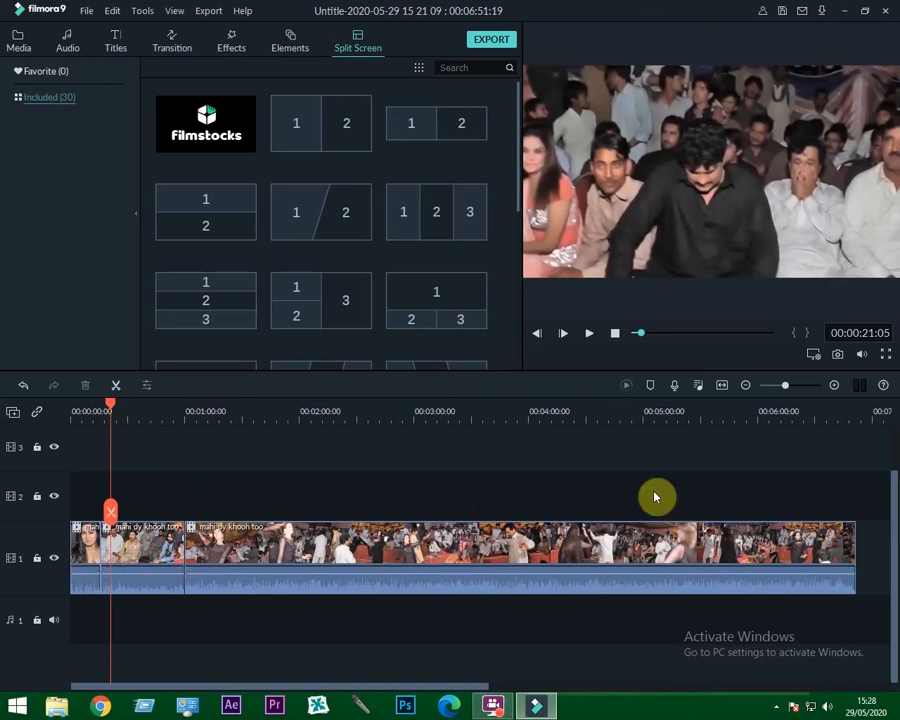
Review the local MP4 export options, including the file name, the save directory and the video and audio quality settings, without changing them
{"action": "left_click", "coordinate": [490, 41]}
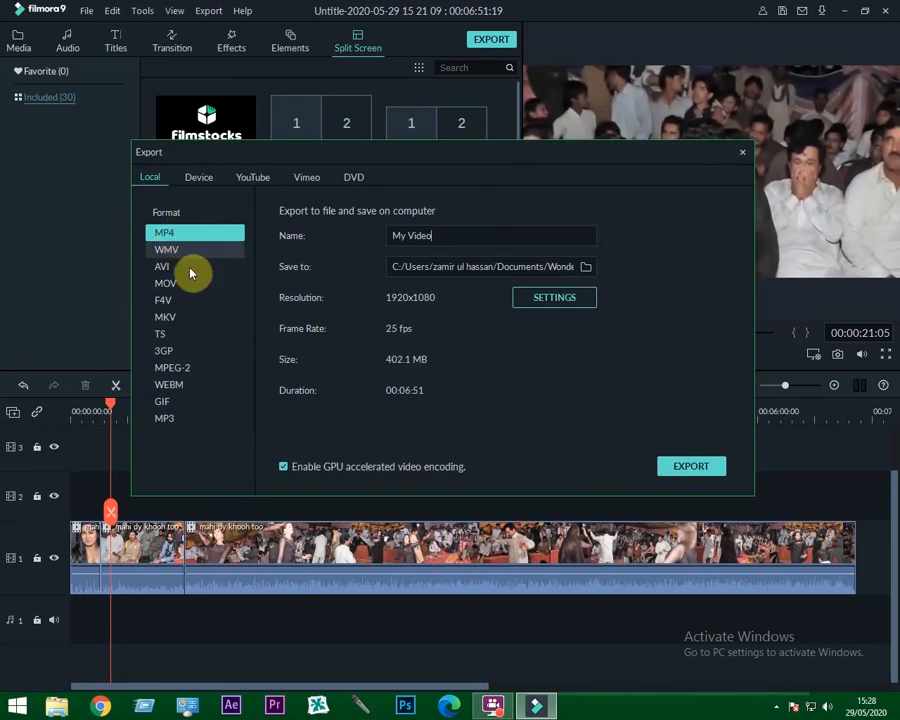
{"action": "left_click", "coordinate": [435, 237]}
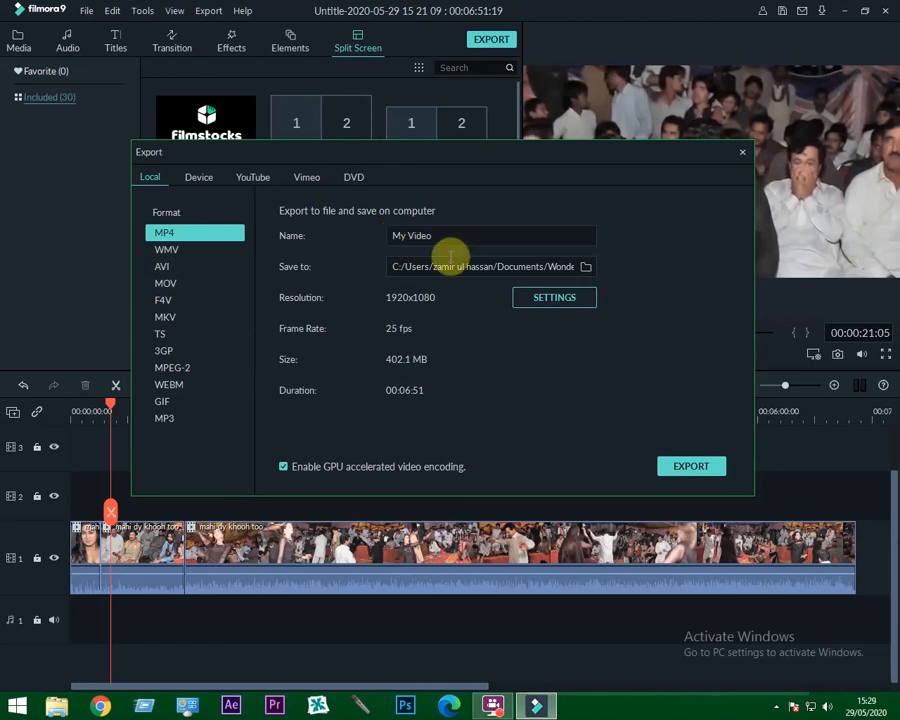
{"action": "left_click", "coordinate": [586, 269]}
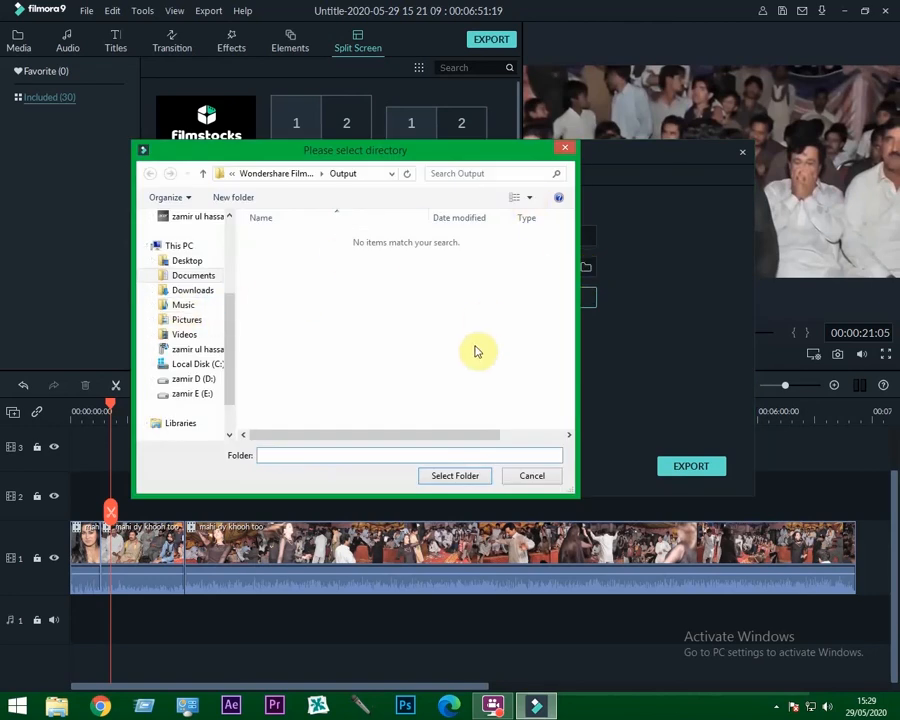
{"action": "left_click", "coordinate": [530, 477]}
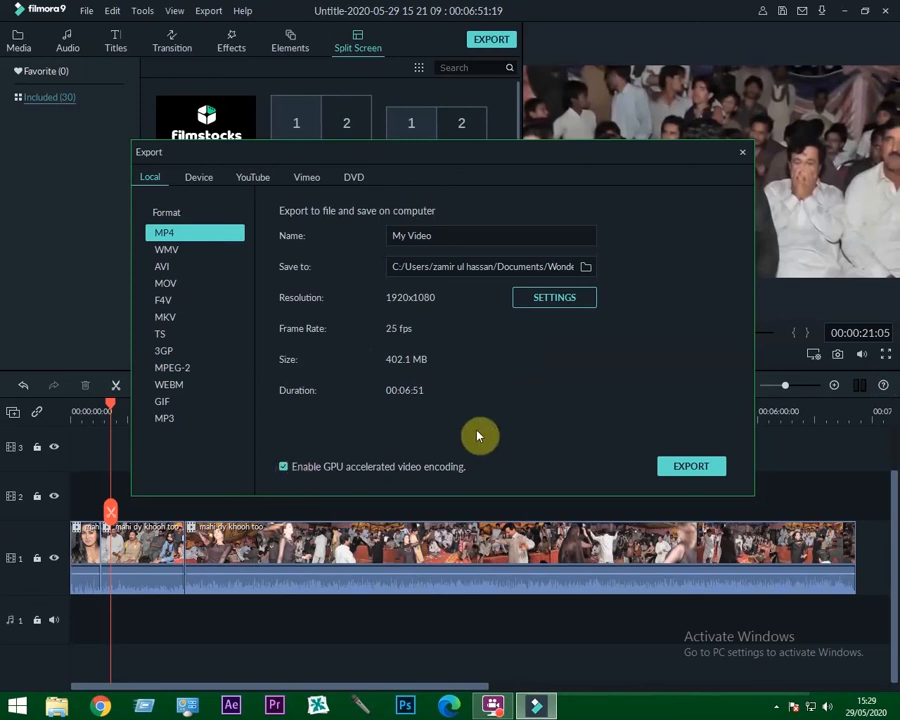
{"action": "left_click", "coordinate": [571, 302]}
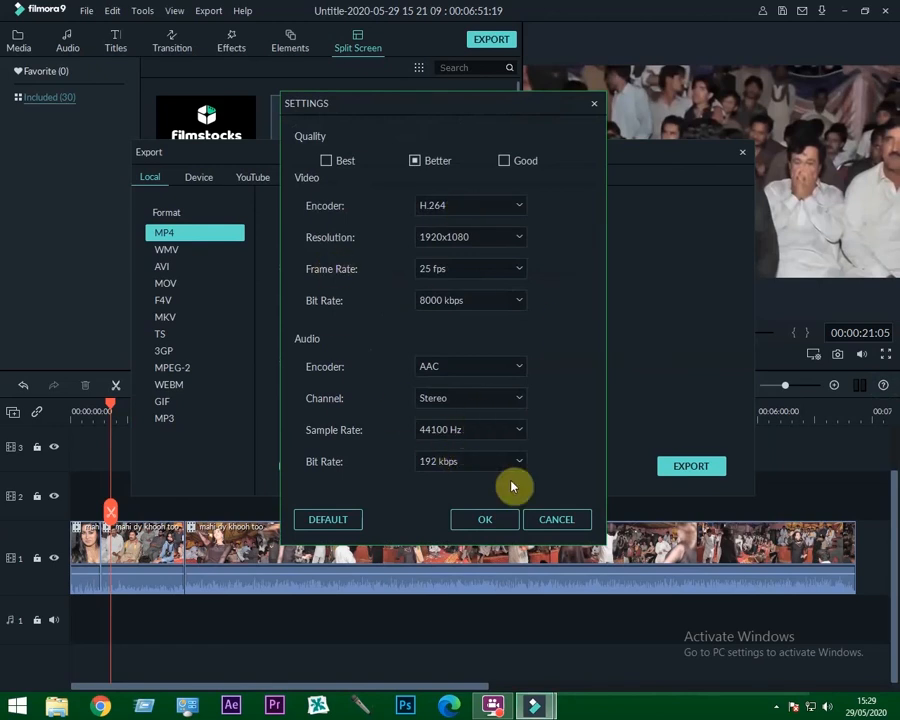
{"action": "left_click", "coordinate": [566, 522]}
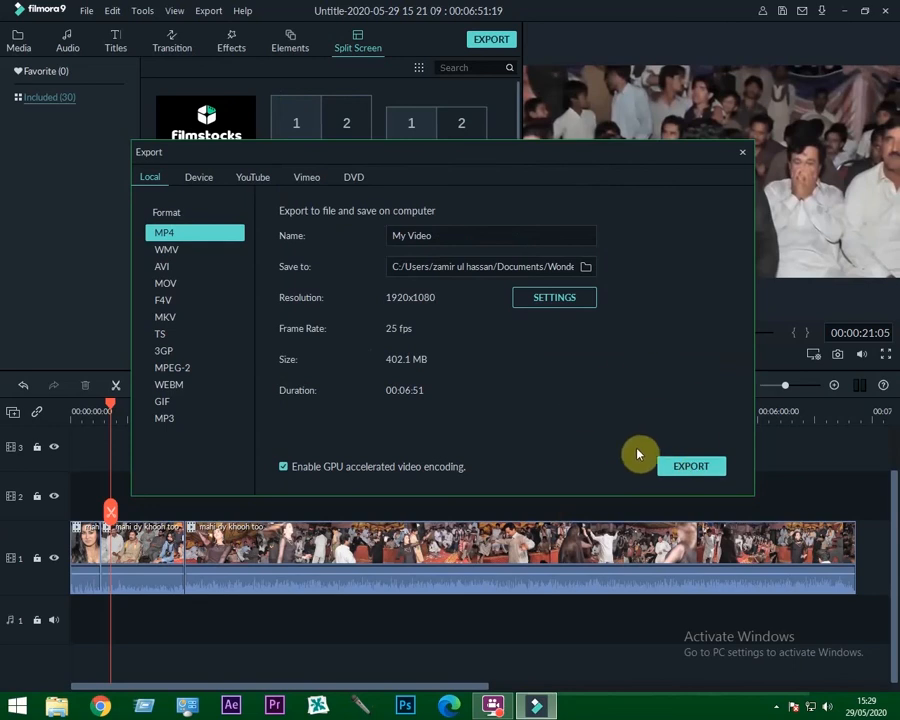
Set the MP4 export's save location to the Desktop and replace the file name with the author's first name
{"action": "left_click", "coordinate": [588, 267]}
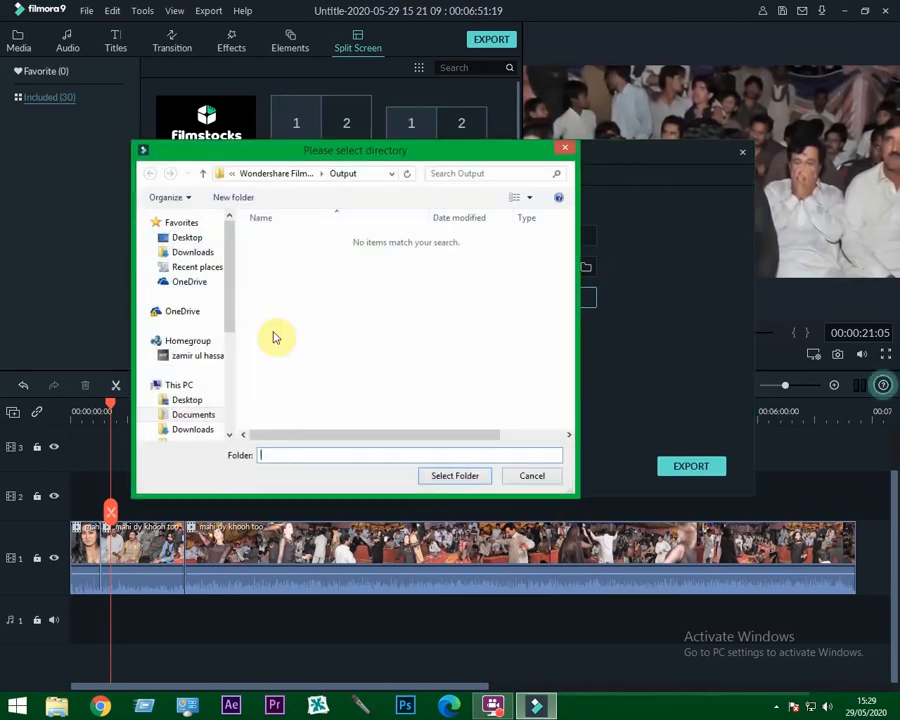
{"action": "left_click", "coordinate": [194, 240]}
{"action": "left_click", "coordinate": [455, 476]}
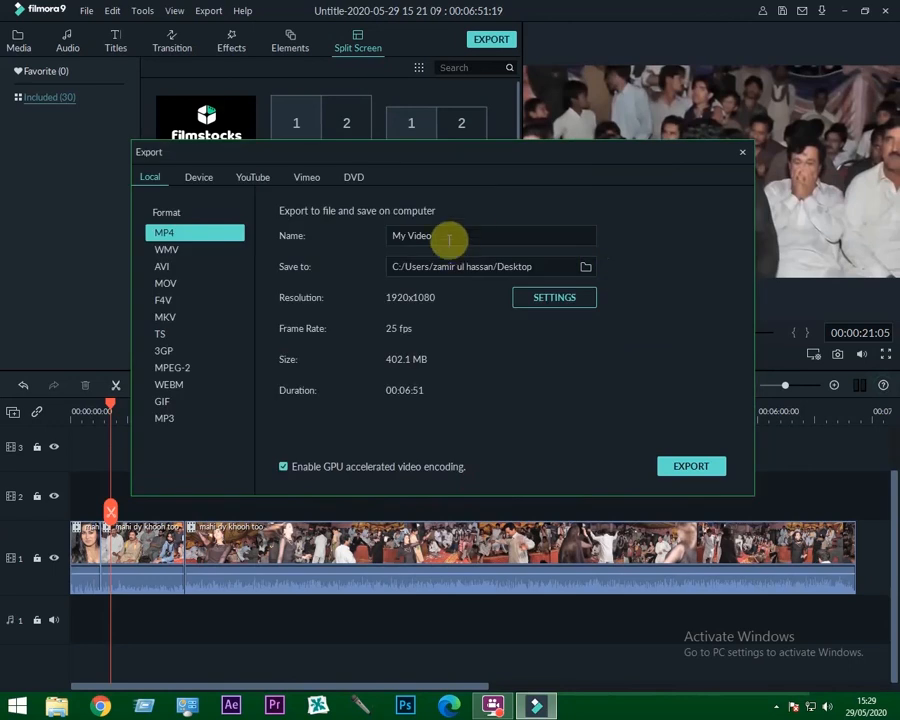
{"action": "left_click_drag", "start_coordinate": [442, 238], "coordinate": [374, 239]}
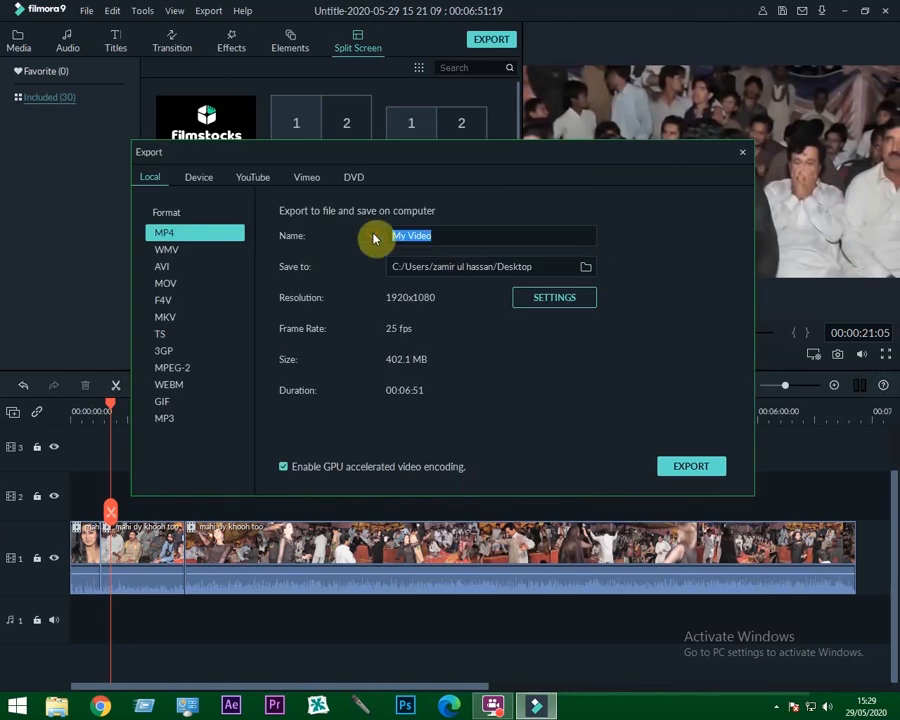
{"action": "type", "text": "amir"}
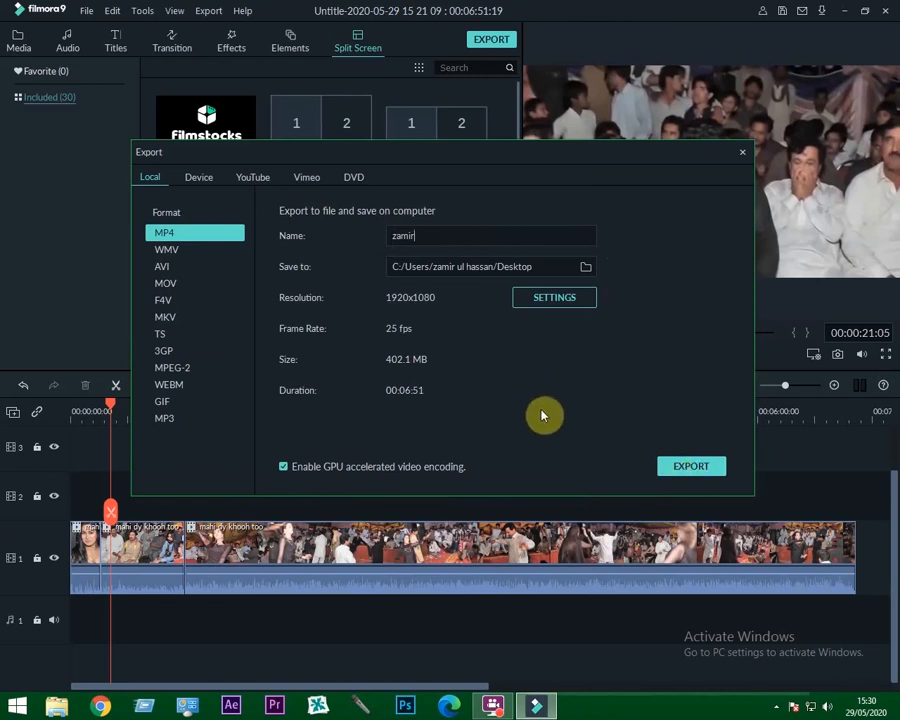
Look through the export options for Device, YouTube, Vimeo and DVD
{"action": "left_click", "coordinate": [204, 181]}
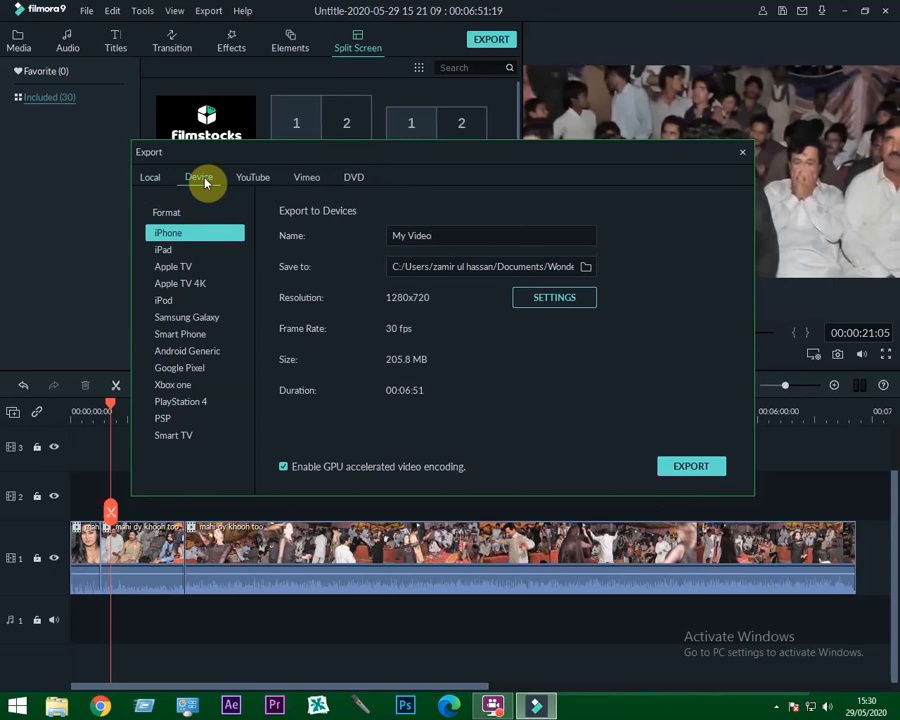
{"action": "left_click", "coordinate": [255, 178]}
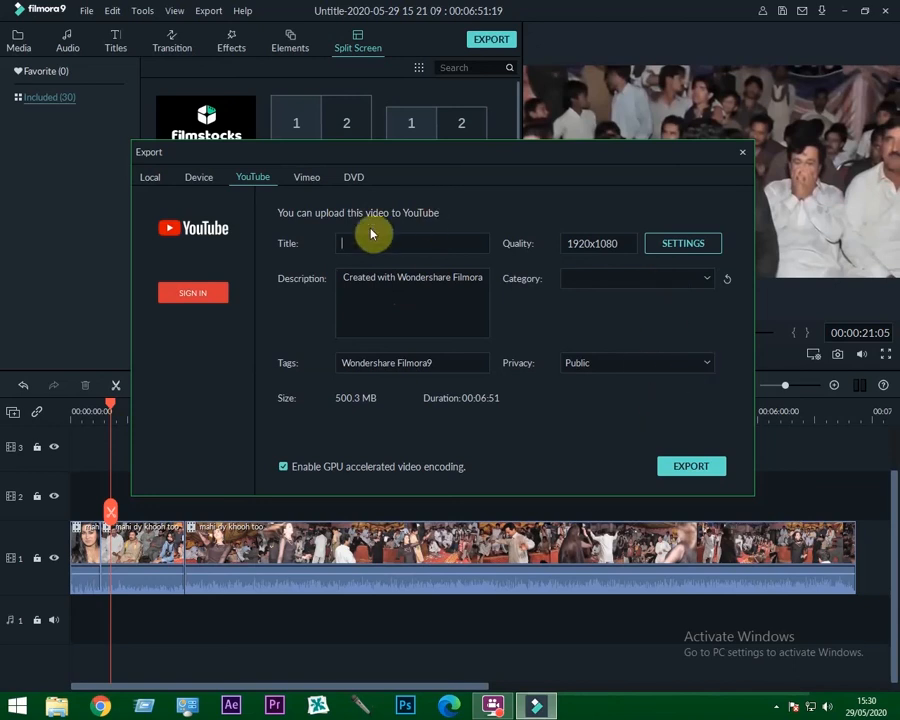
{"action": "left_click", "coordinate": [308, 178]}
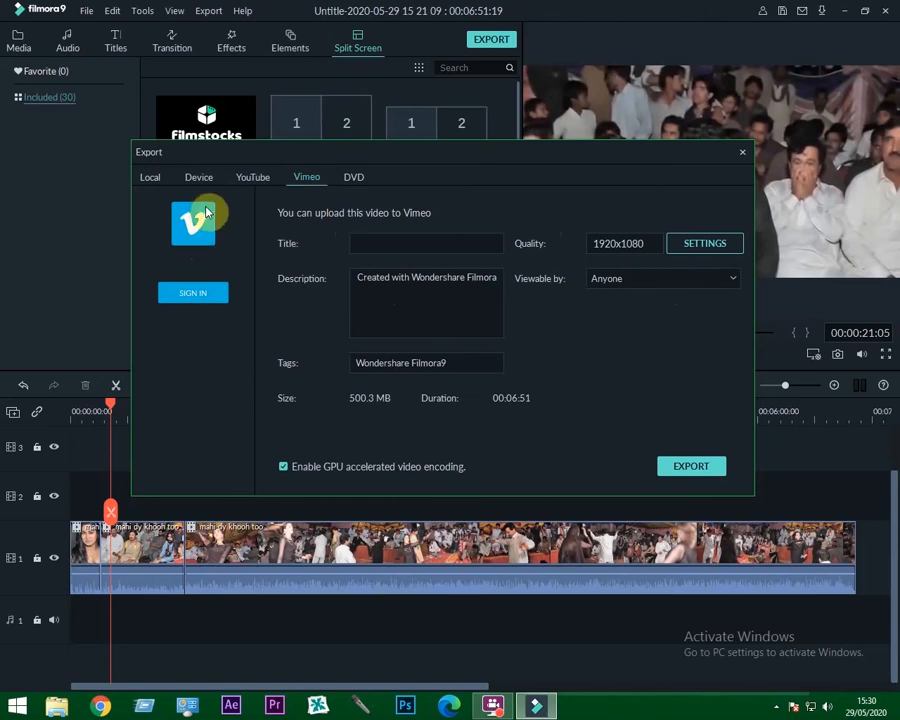
{"action": "left_click", "coordinate": [357, 178]}
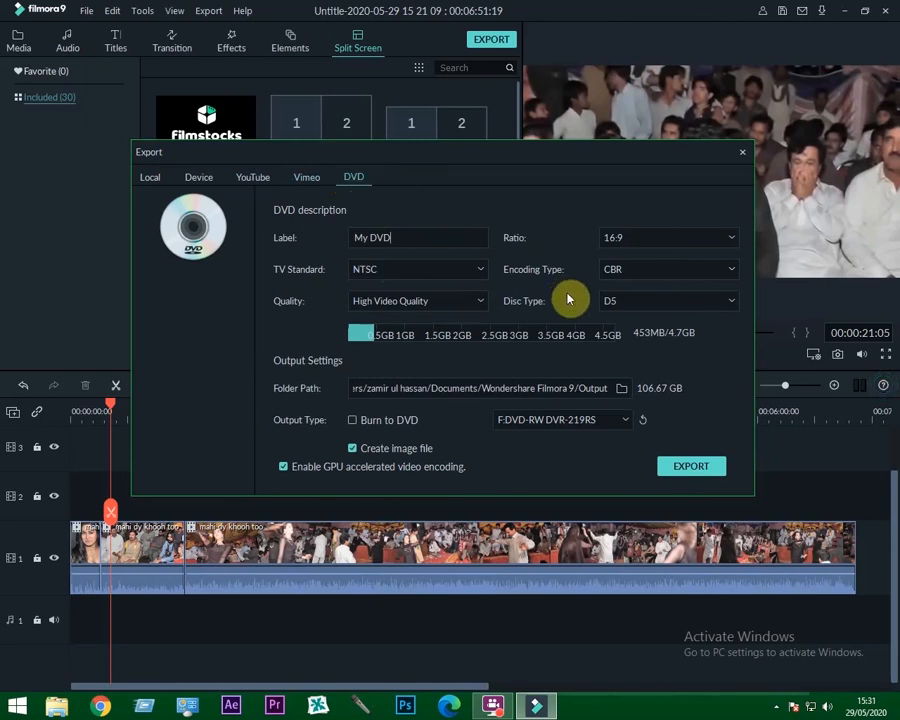
Export the video locally as MP4 and open the choices for what happens when the export is done
{"action": "left_click", "coordinate": [157, 180]}
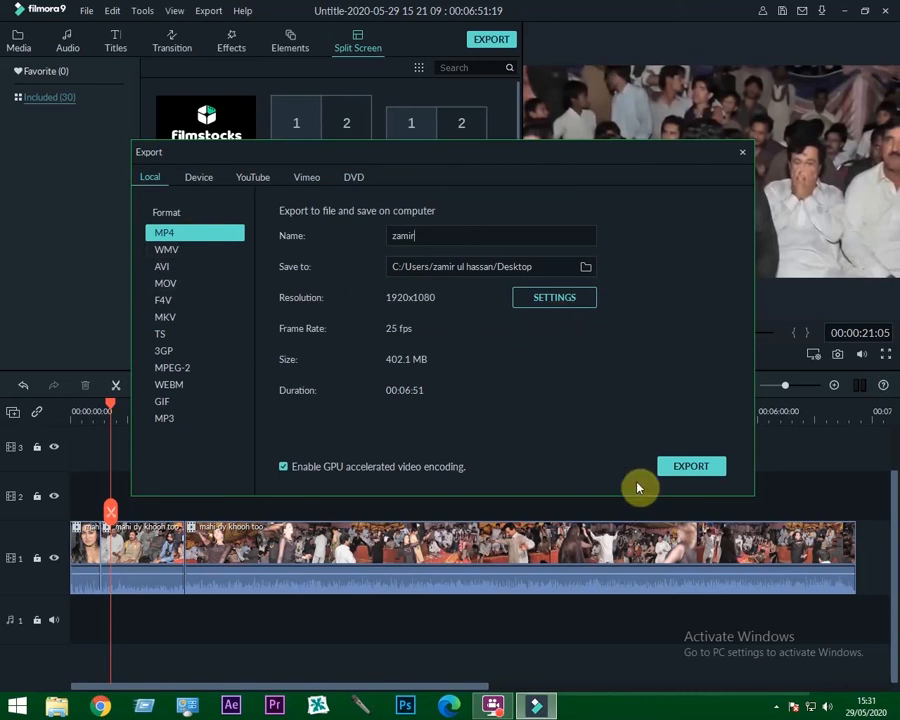
{"action": "left_click", "coordinate": [690, 467]}
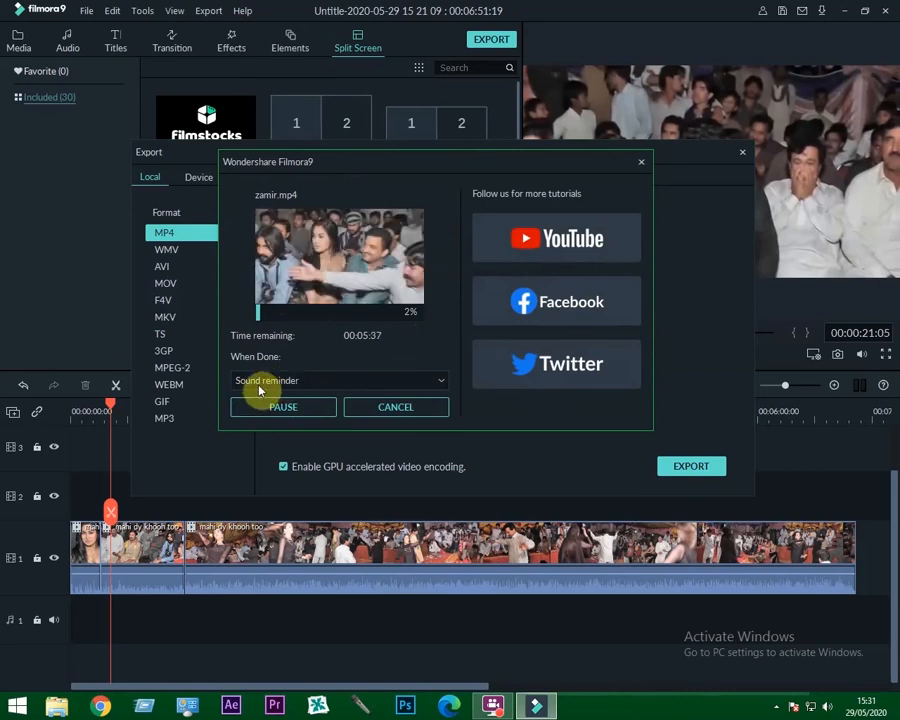
{"action": "left_click", "coordinate": [300, 381]}
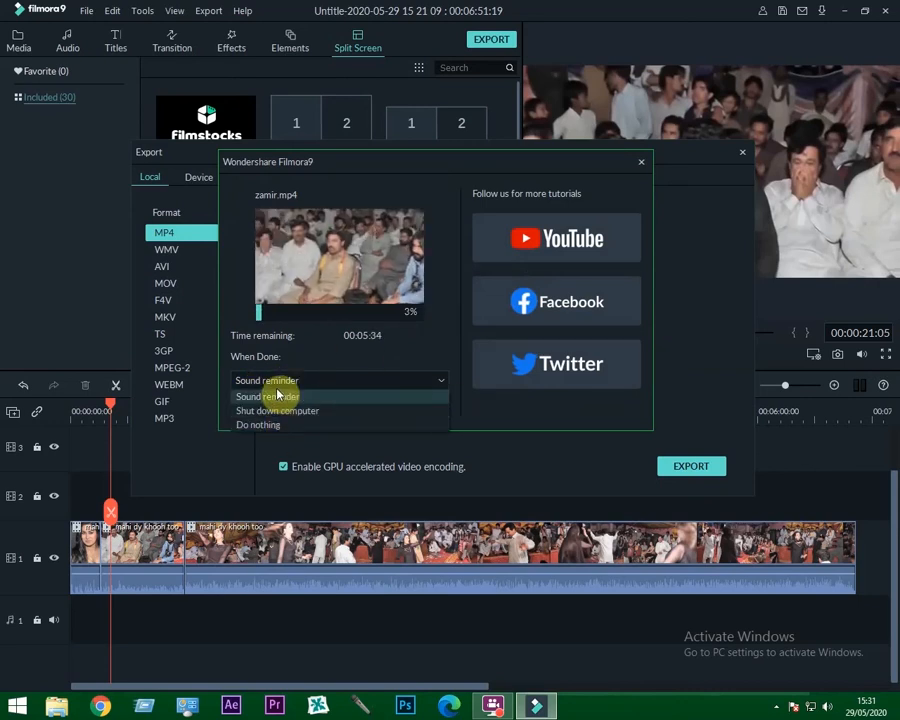